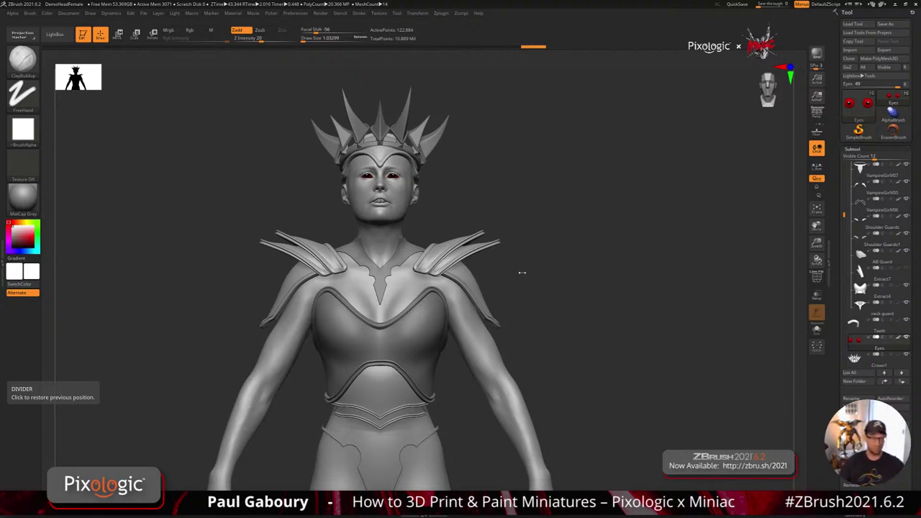
- Enlarge the silhouette thumbnail of the armoured female figure
drag(101, 89, 166, 135)
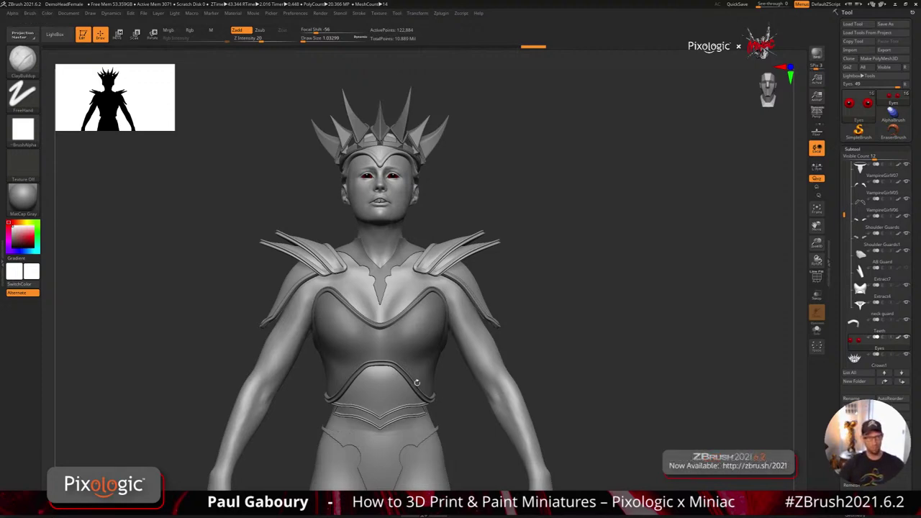
drag(562, 360, 574, 333)
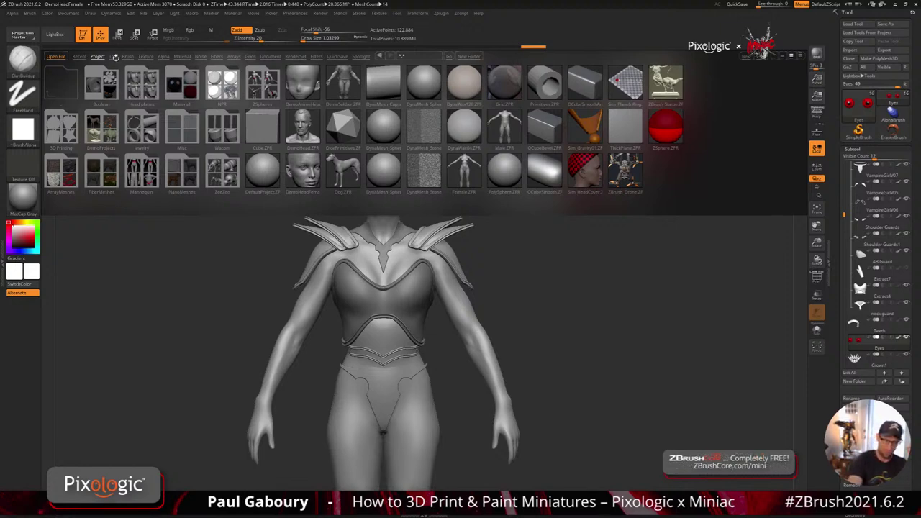
- Load the full-body Anatomy_Model tool from the tool library and frame it in the canvas
click(113, 56)
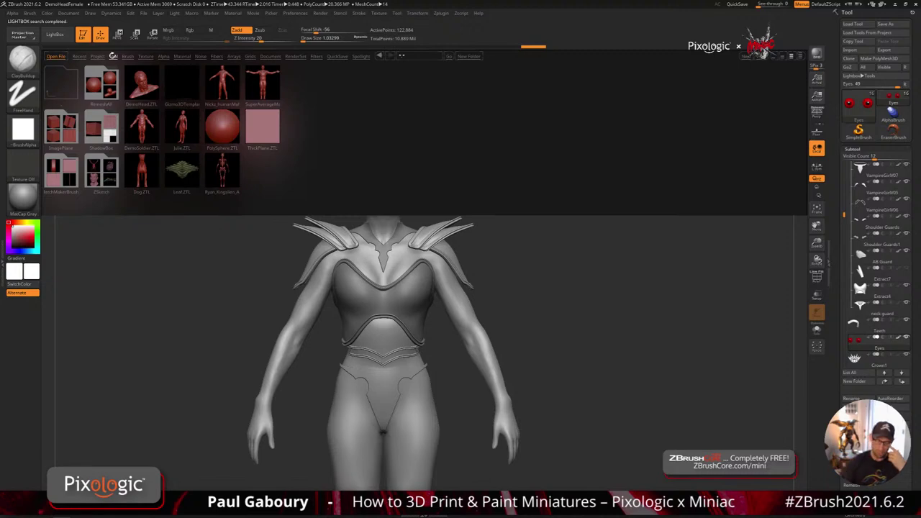
double_click(224, 173)
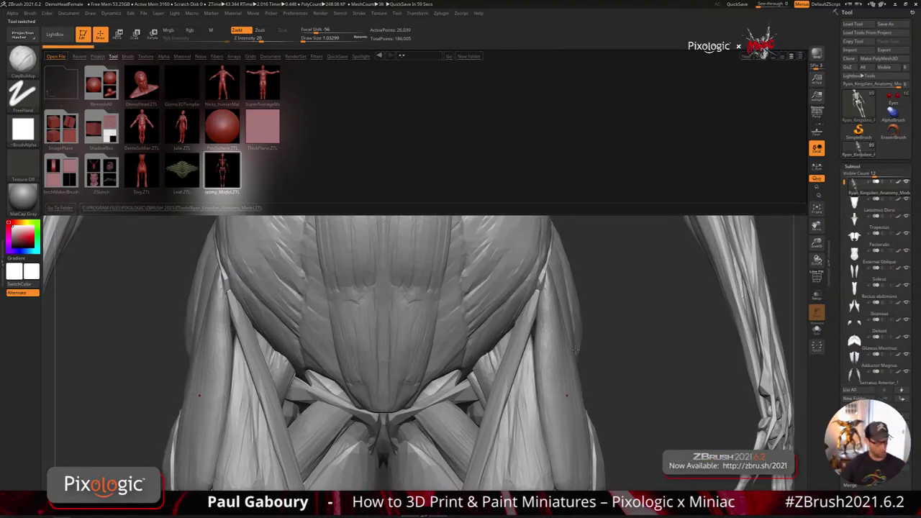
key(f)
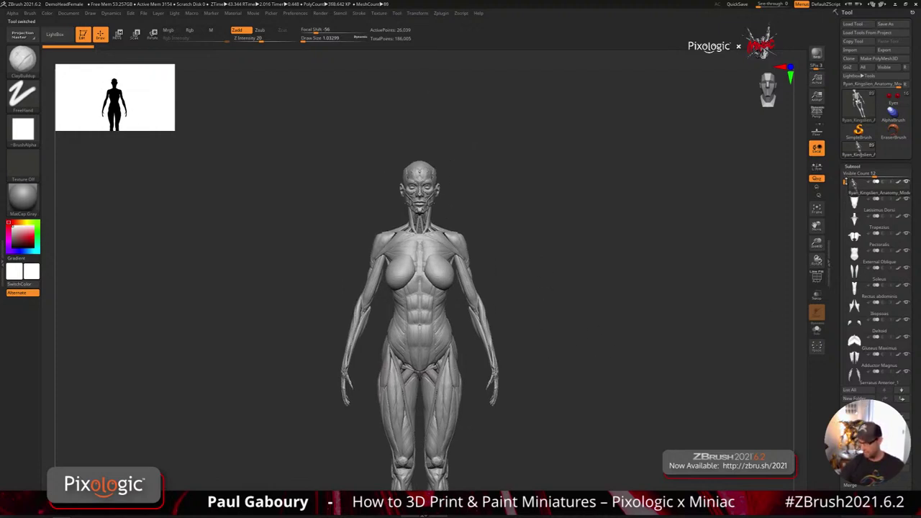
- Hide all the muscle subtools so that only the skeleton subtool is shown
mouse_move(845, 181)
mouse_down()
mouse_move(845, 370)
mouse_move(845, 180)
mouse_up()
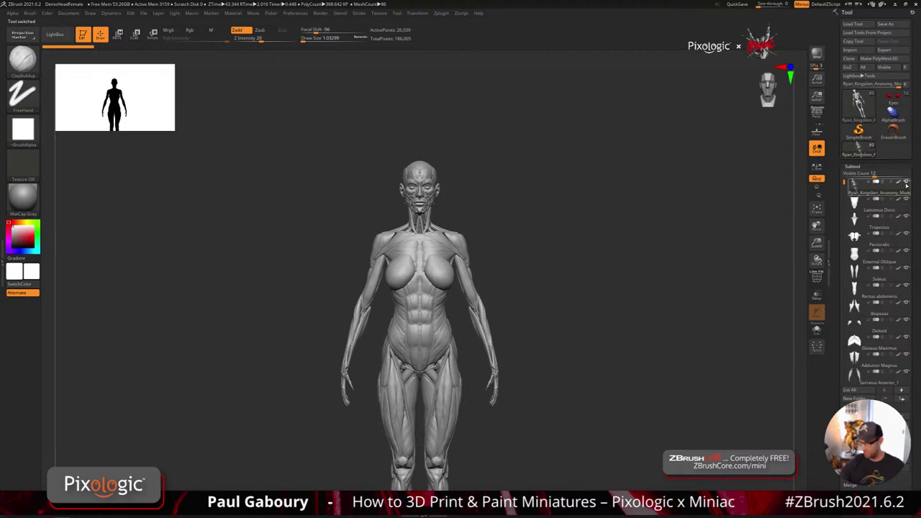
shift+click(908, 183)
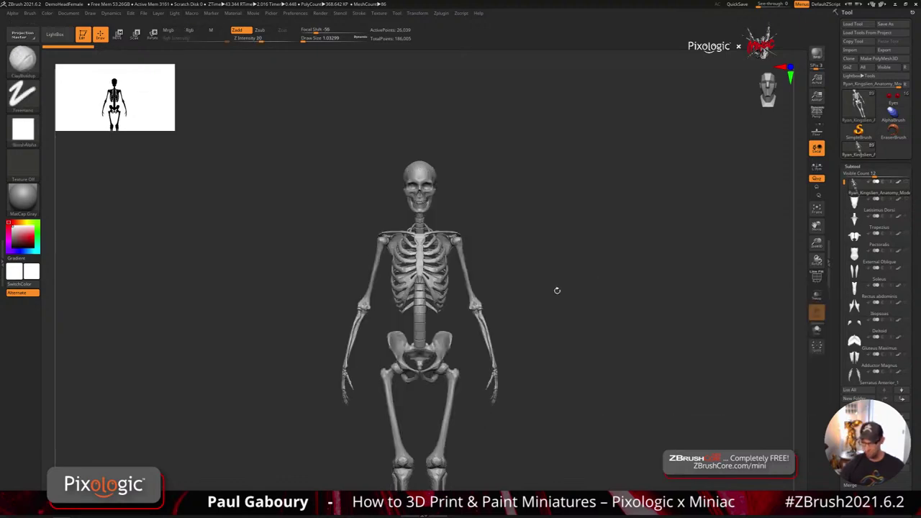
mouse_move(557, 291)
alt+right_down()
mouse_move(557, 338)
mouse_move(498, 298)
mouse_move(535, 293)
alt+right_up()
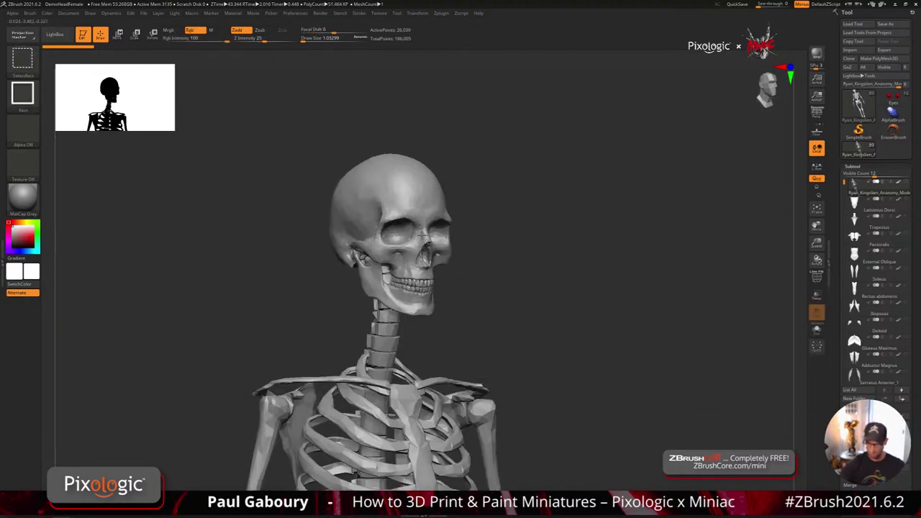
- Isolate the cranium by hiding the jaw, teeth and the rest of the skeleton
key(shift+f)
key(shift+f)
drag(512, 332, 586, 295)
click(854, 166)
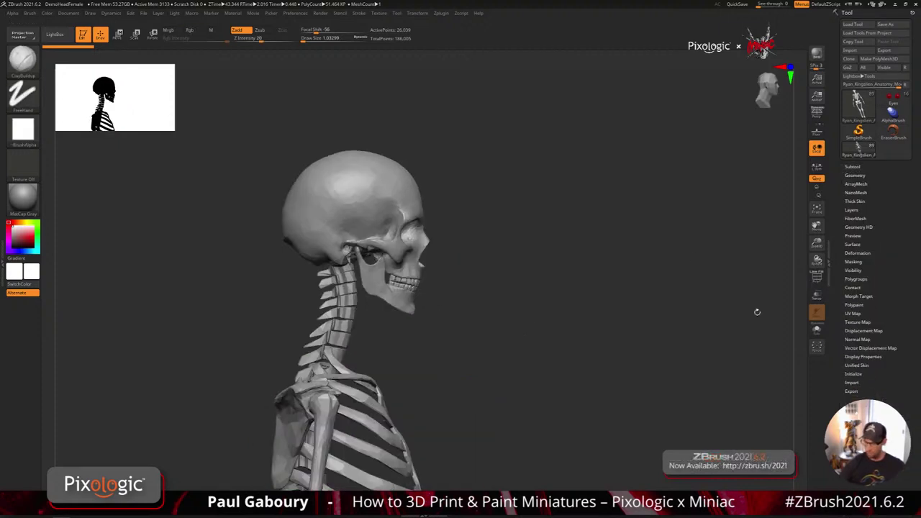
ctrl+shift+drag(450, 219, 399, 158)
ctrl+shift+click(479, 227)
shift+drag(601, 324, 534, 345)
- Split the hidden skeleton parts off the cranium into their own subtool
click(860, 167)
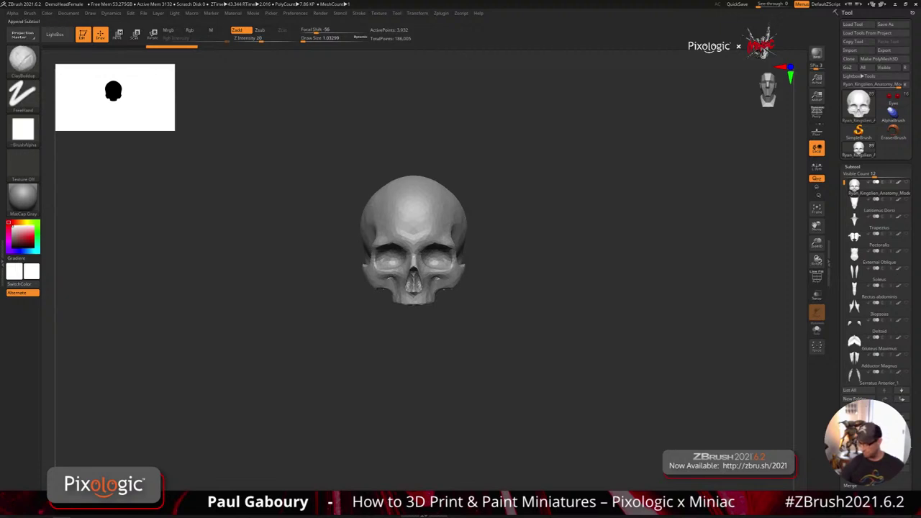
drag(861, 167, 860, 76)
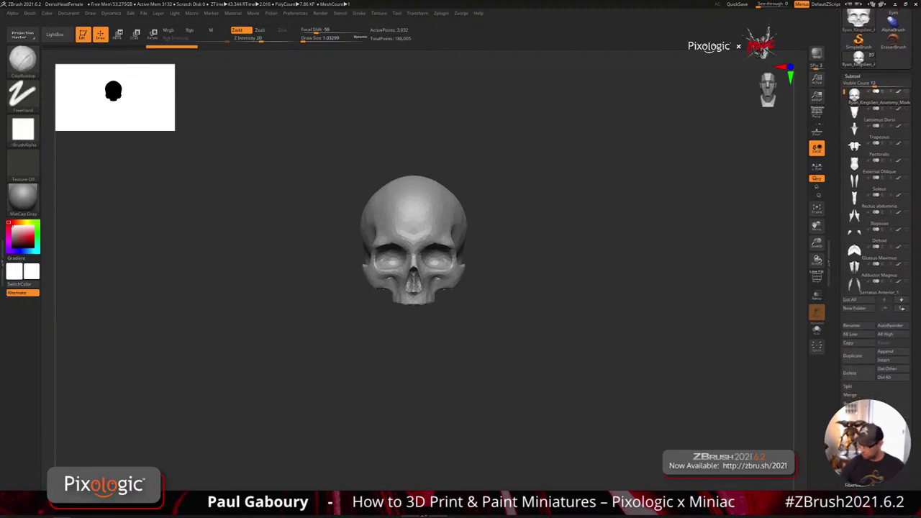
shift+click(848, 387)
click(855, 394)
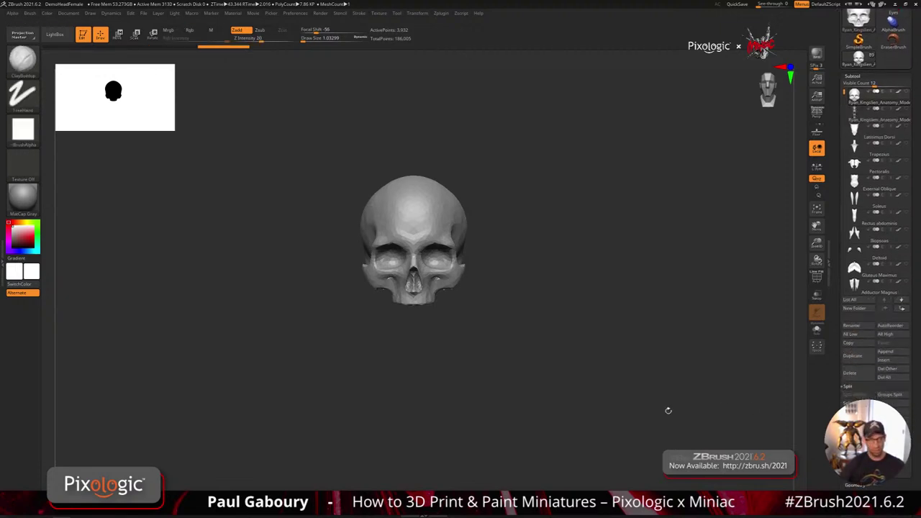
- Examine the front of the split-off cranium with its polyframe displayed
mouse_move(576, 397)
right_down()
mouse_move(551, 393)
mouse_move(479, 321)
mouse_move(484, 311)
right_up()
alt+right_drag(484, 311, 487, 351)
mouse_move(487, 351)
ctrl+right_down()
mouse_move(476, 343)
mouse_move(507, 350)
ctrl+right_up()
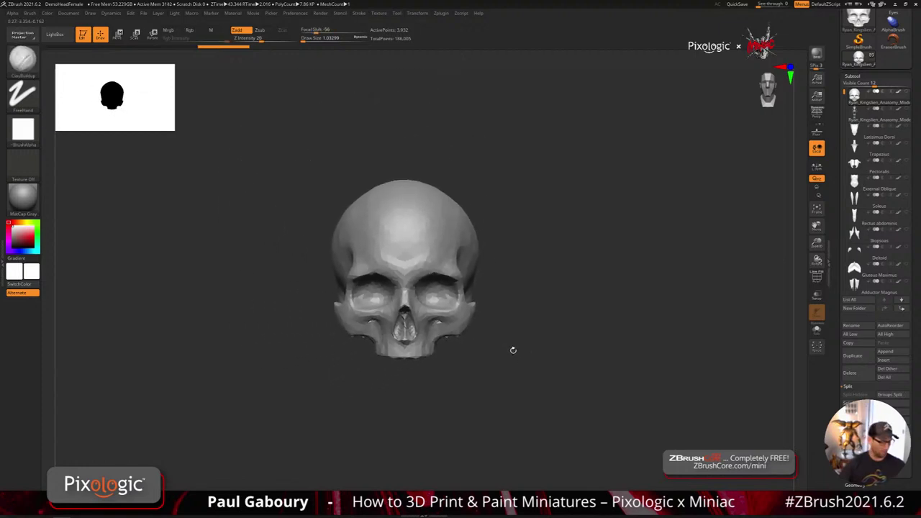
key(shift+f)
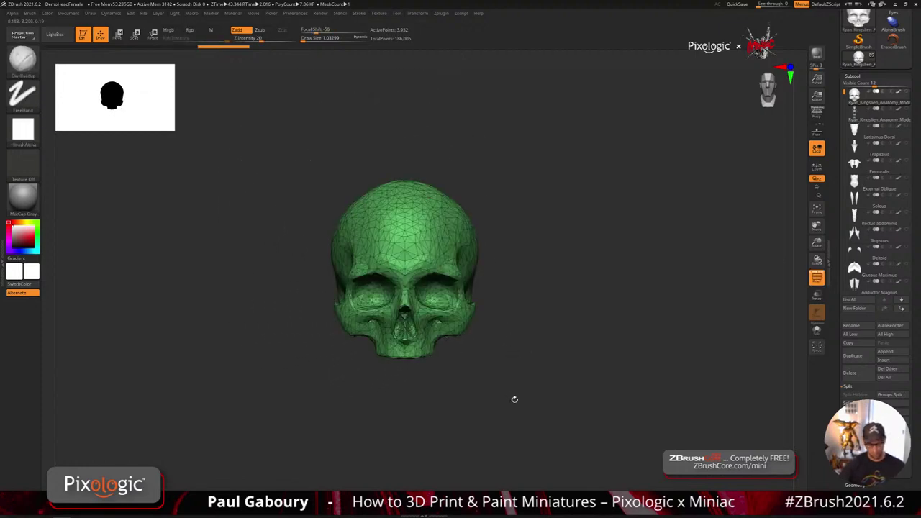
key(shift)
key(shift+f)
- Set the draw size to 46 and examine the cranium's underside and front
mouse_move(514, 397)
mouse_down()
mouse_move(531, 360)
mouse_move(524, 403)
mouse_move(512, 395)
mouse_move(531, 398)
mouse_move(521, 297)
mouse_up()
key(s)
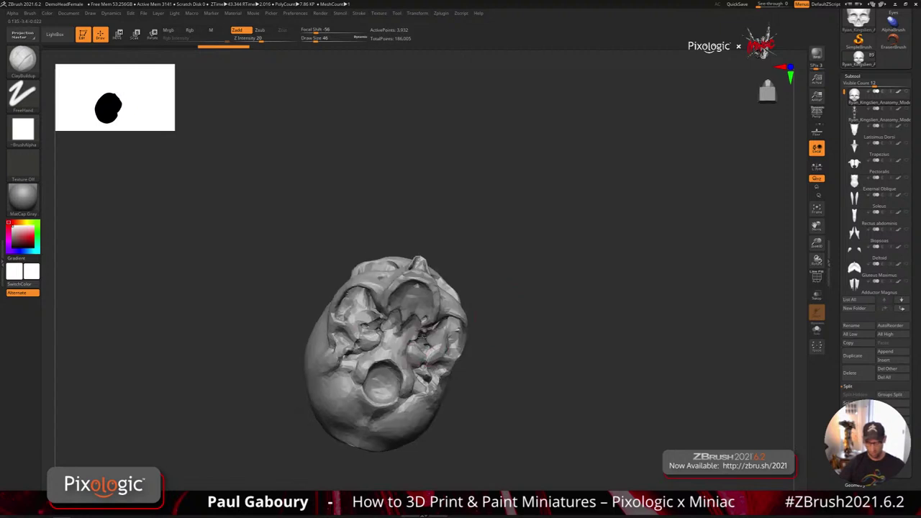
shift+drag(425, 344, 416, 347)
shift+drag(349, 351, 361, 306)
drag(309, 298, 352, 281)
mouse_move(392, 313)
shift+mouse_down()
mouse_move(347, 298)
mouse_move(418, 338)
mouse_move(403, 323)
mouse_move(424, 294)
mouse_move(389, 360)
mouse_move(401, 384)
mouse_move(340, 359)
mouse_move(374, 409)
mouse_move(360, 438)
mouse_move(389, 410)
shift+mouse_up()
mouse_move(501, 345)
mouse_down()
mouse_move(483, 405)
mouse_move(472, 391)
mouse_up()
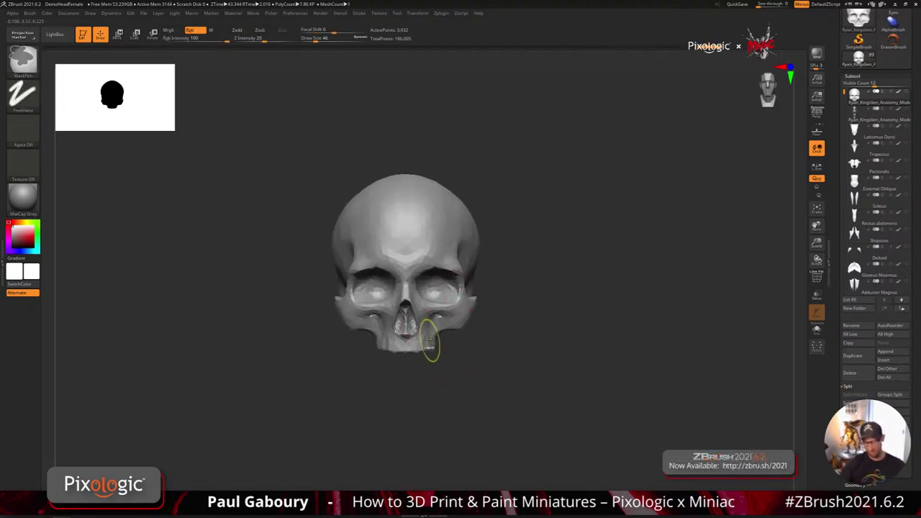
alt+drag(461, 360, 452, 414)
alt+drag(464, 349, 465, 399)
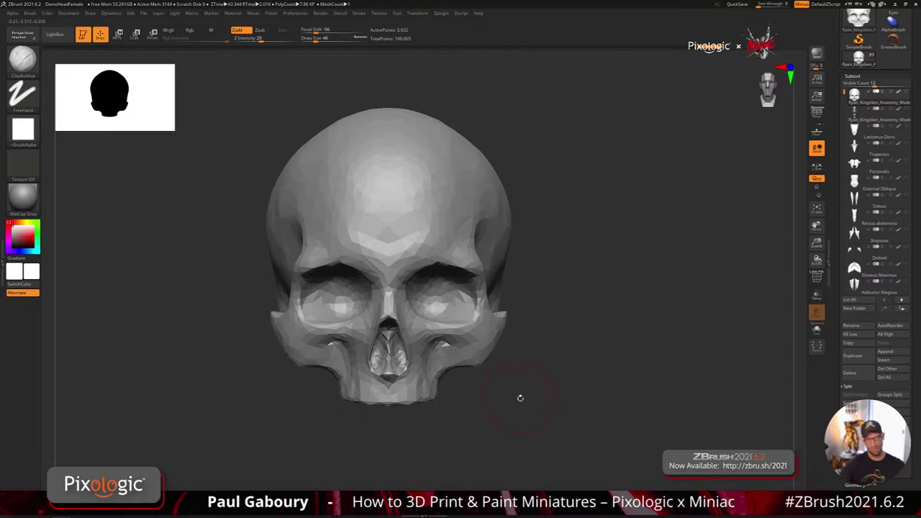
- Switch to the remaining skeleton subtool and isolate its upper row of teeth
key(Down)
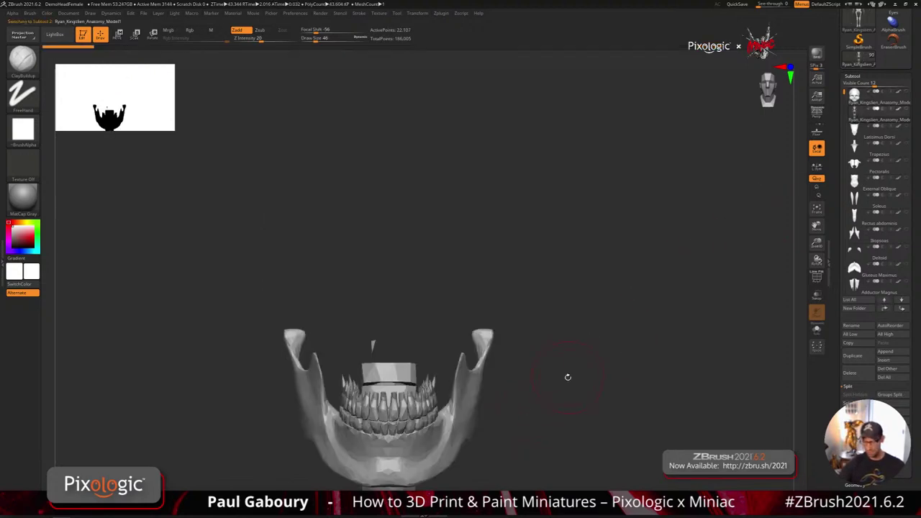
mouse_move(544, 383)
mouse_down()
mouse_move(572, 389)
mouse_move(619, 424)
mouse_move(485, 373)
mouse_up()
mouse_move(416, 367)
alt+right_down()
mouse_move(421, 334)
mouse_move(423, 362)
alt+right_up()
key(shift+f)
mouse_move(340, 288)
mouse_down()
mouse_move(426, 384)
mouse_move(457, 379)
mouse_move(446, 353)
mouse_up()
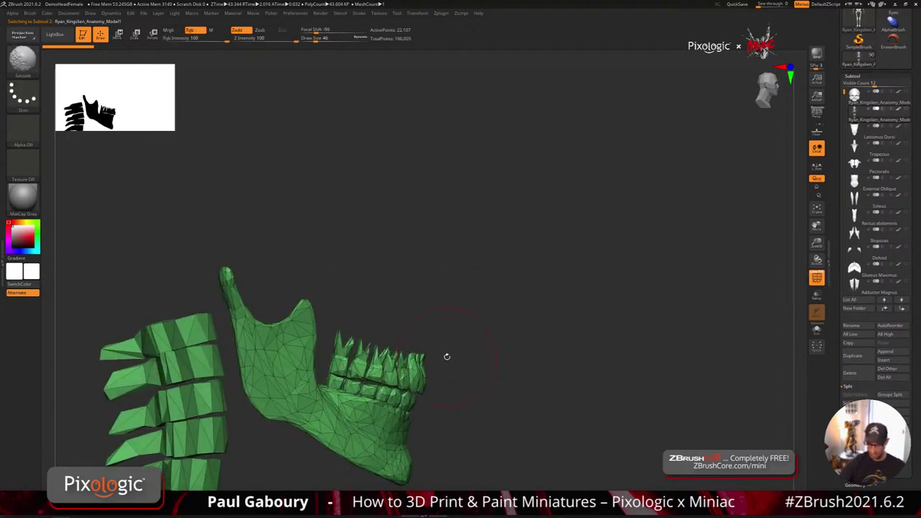
ctrl+shift+drag(325, 285, 499, 382)
mouse_move(385, 319)
ctrl+shift+mouse_down()
mouse_move(435, 379)
mouse_move(504, 416)
mouse_move(450, 401)
mouse_move(496, 378)
ctrl+shift+mouse_up()
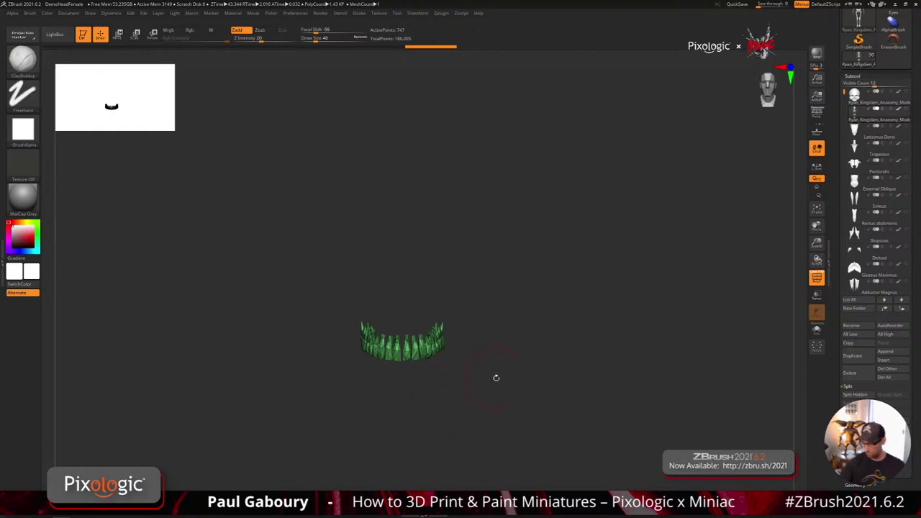
- Split the hidden parts off the upper teeth and show the cranium together with the teeth
click(855, 395)
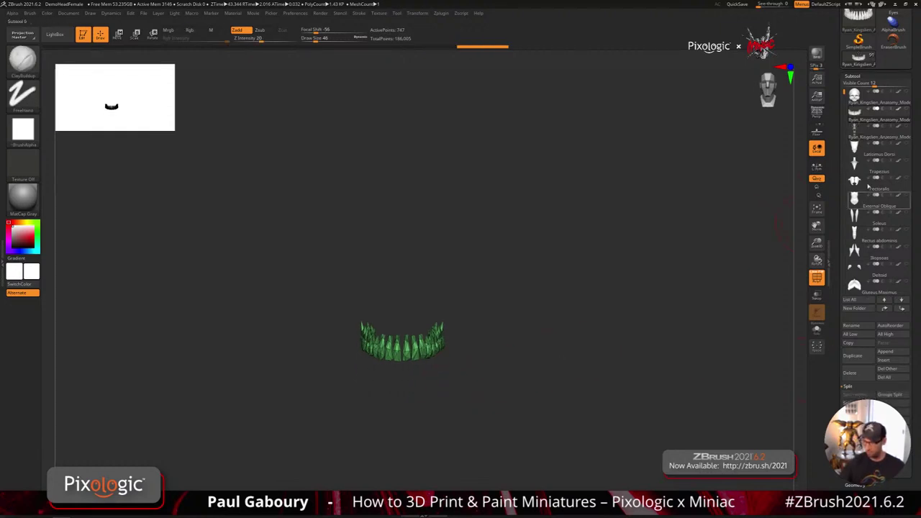
click(908, 93)
alt+drag(533, 390, 483, 382)
key(shift+f)
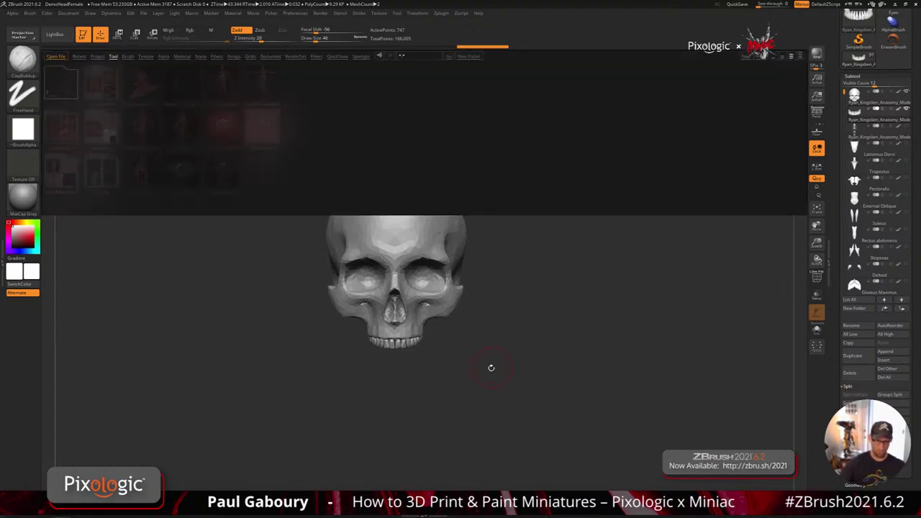
- Load the Nickz_humanMaleAverage tool and show only its skull subtool, hiding the inner eyes and the floor
double_click(228, 84)
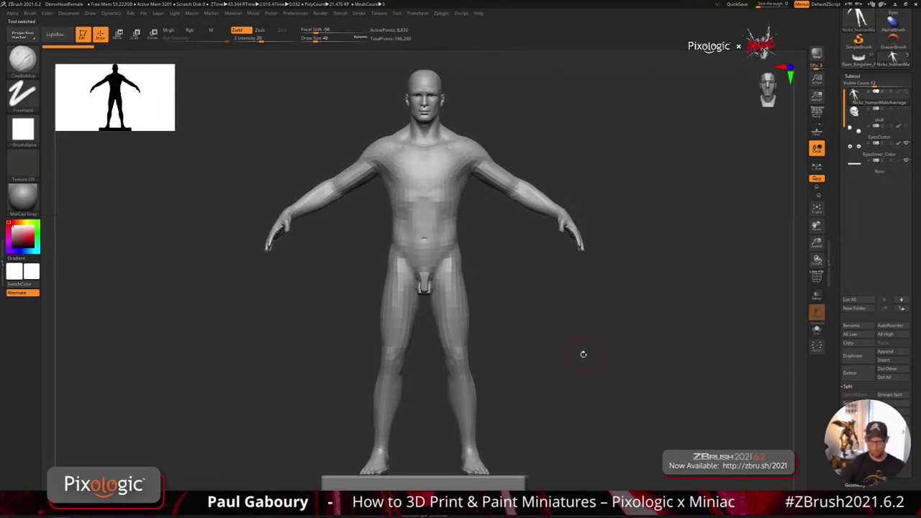
ctrl+right_drag(584, 354, 557, 346)
click(880, 115)
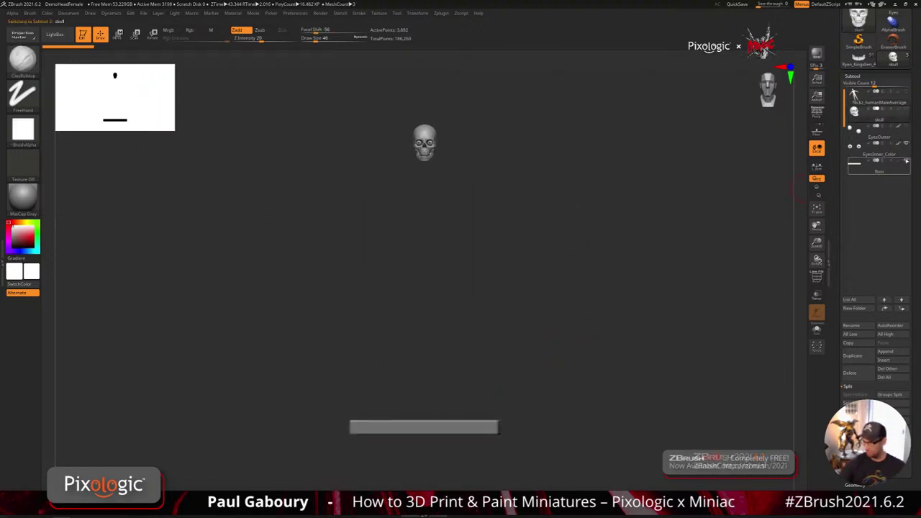
click(907, 144)
click(907, 161)
- Set the draw size to 5 and turn on the polyframe display for the male skull
alt+right_drag(633, 265, 614, 385)
ctrl+right_drag(410, 276, 471, 349)
key(s)
drag(472, 350, 463, 350)
mouse_move(465, 351)
alt+right_down()
mouse_move(506, 382)
mouse_move(514, 358)
mouse_move(504, 369)
alt+right_up()
shift+drag(504, 369, 447, 353)
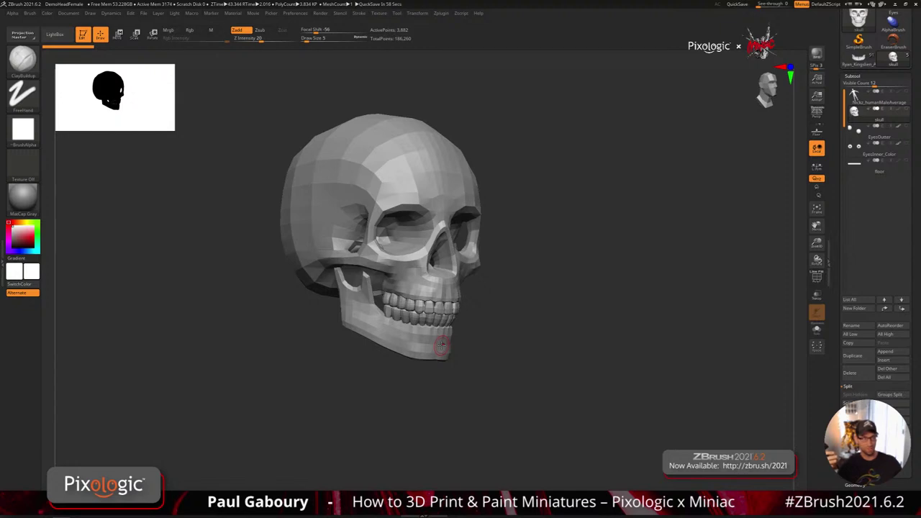
key(shift+f)
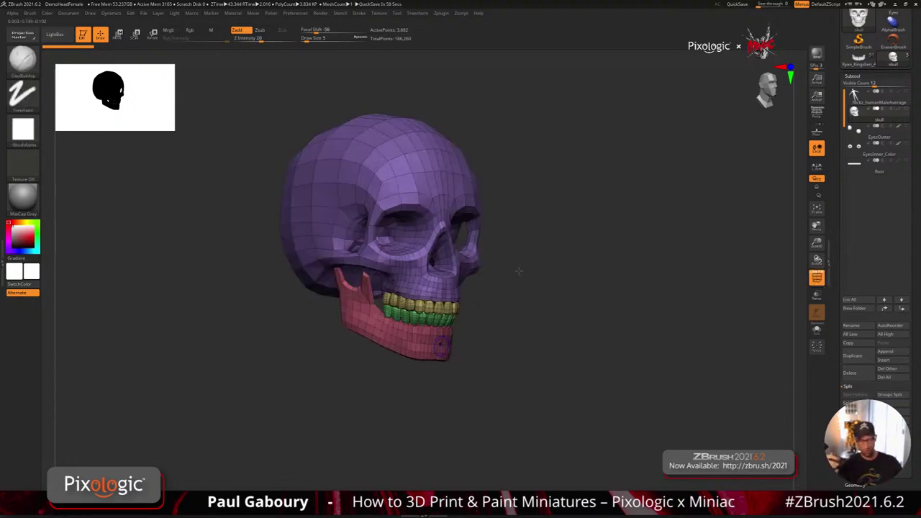
drag(518, 270, 517, 305)
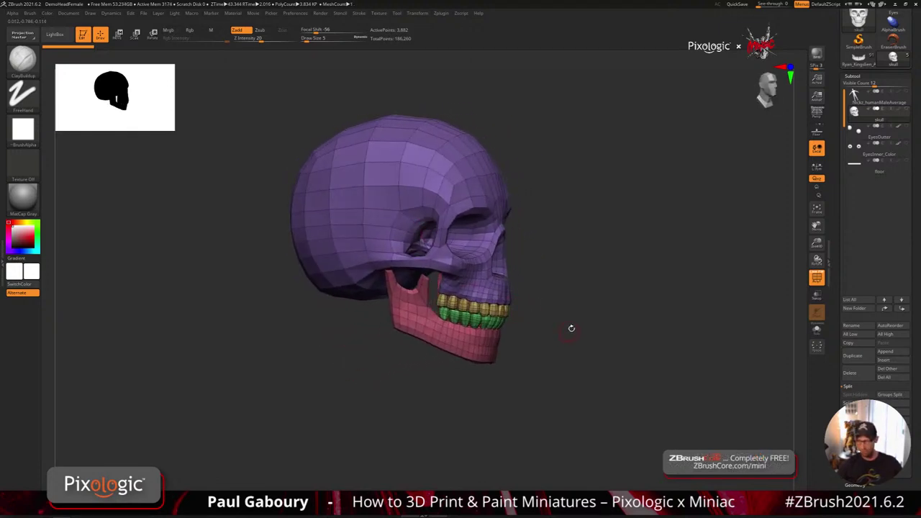
- Switch back to the cranium with upper teeth, examine its side and front, and set the draw size to 28.75
click(858, 59)
key(f)
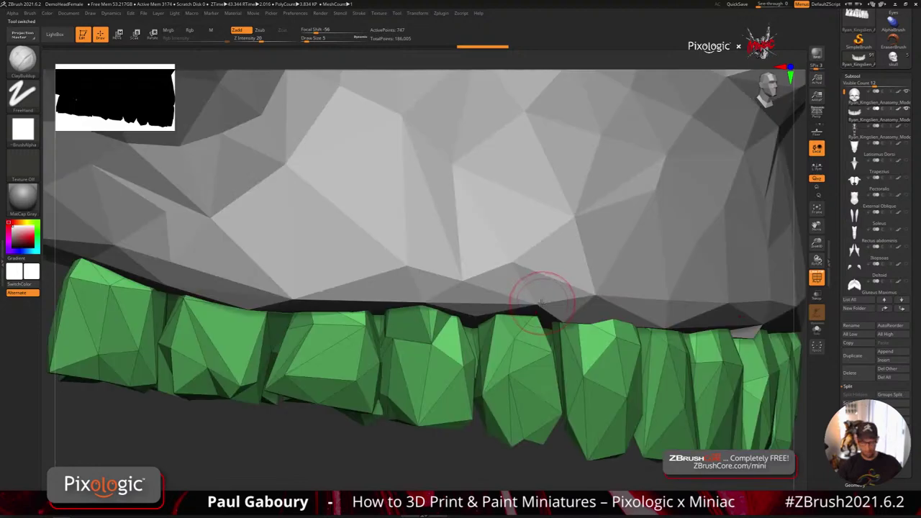
key(f)
right_drag(535, 310, 557, 319)
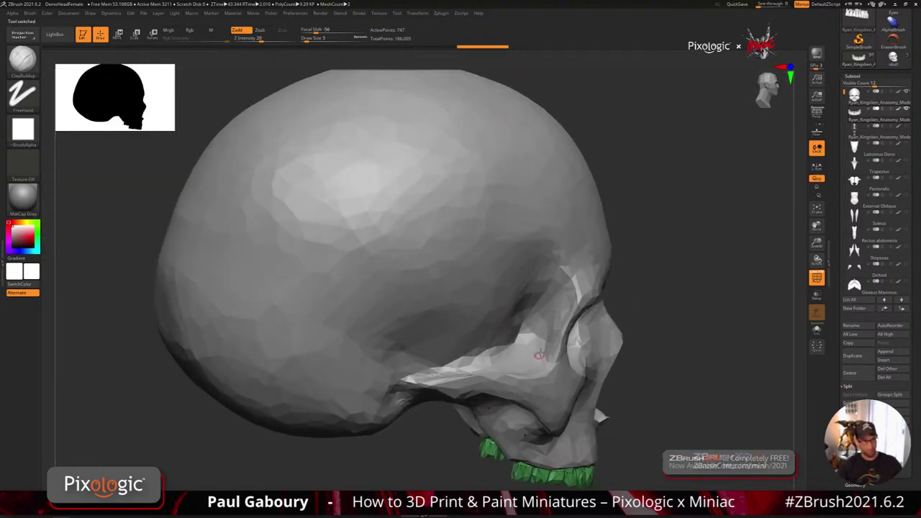
drag(535, 364, 555, 329)
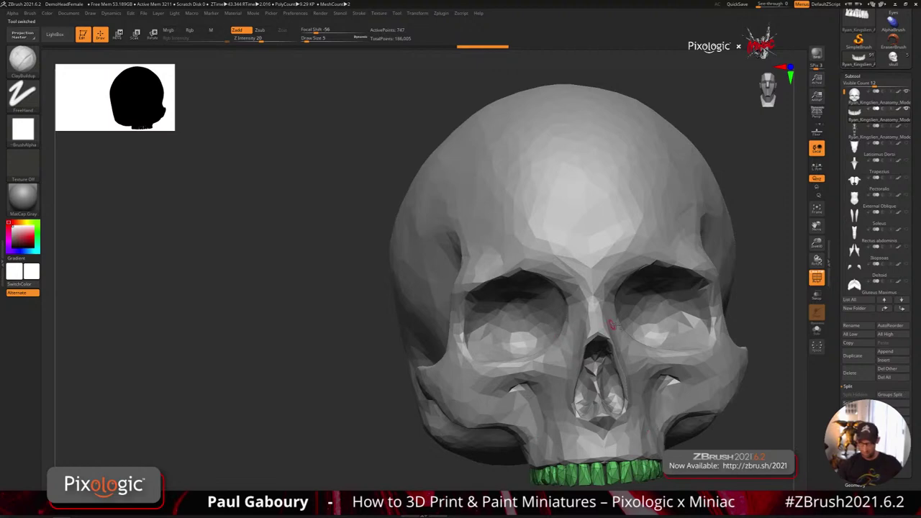
right_drag(612, 324, 537, 318)
key(s)
drag(641, 330, 647, 329)
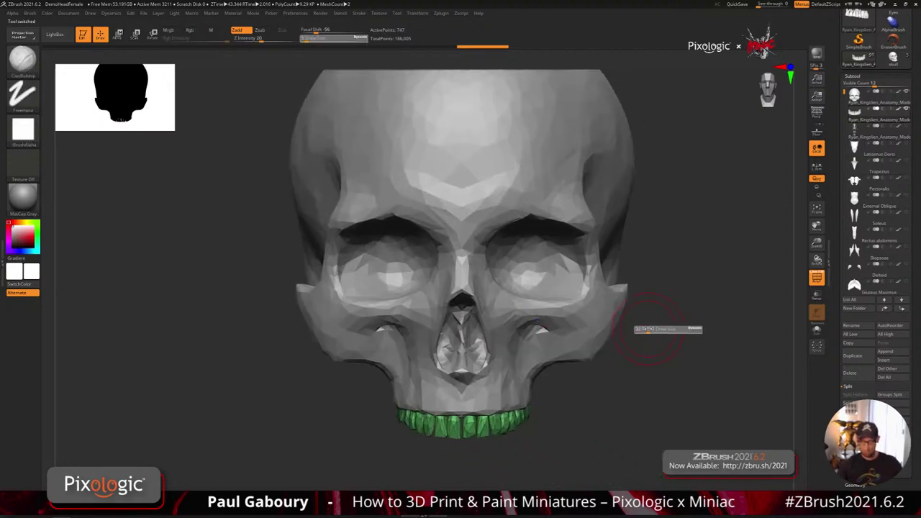
key(shift)
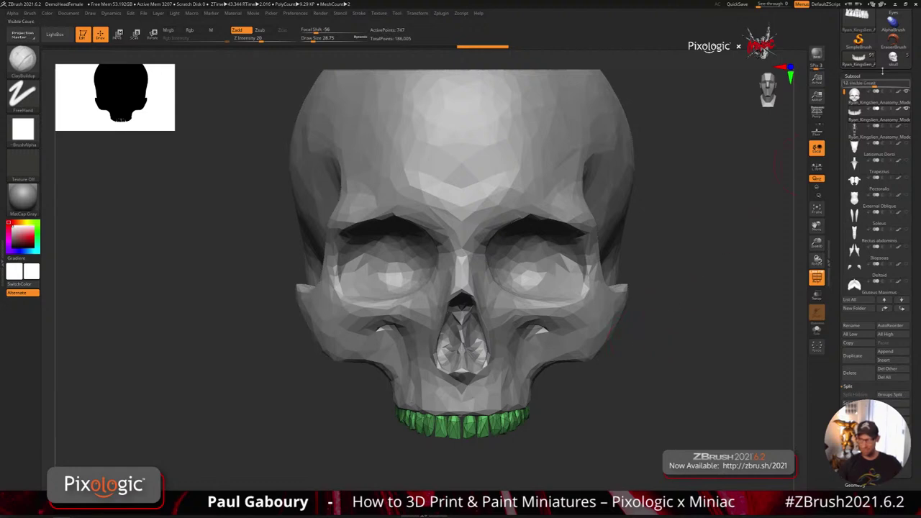
- Switch to the male skull tool, frame its front view and set the draw size to 6.57639
click(893, 59)
key(f)
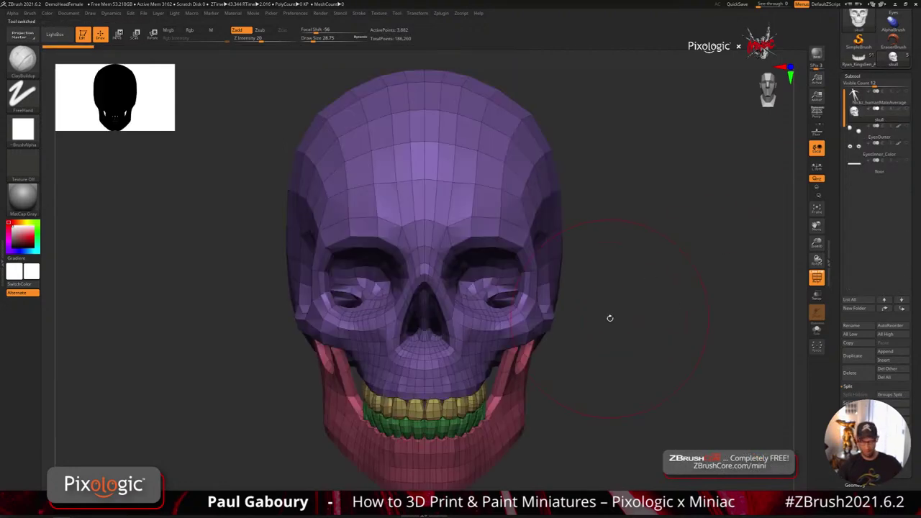
key(s)
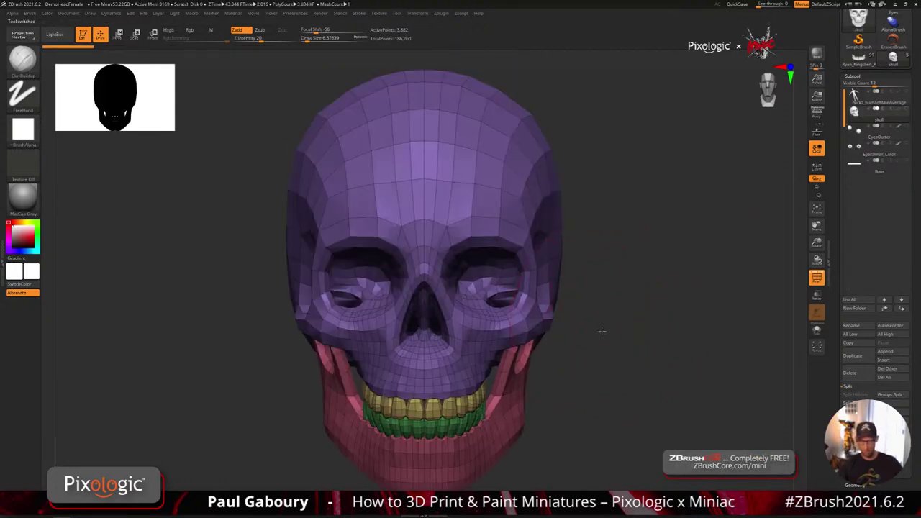
drag(604, 323, 579, 303)
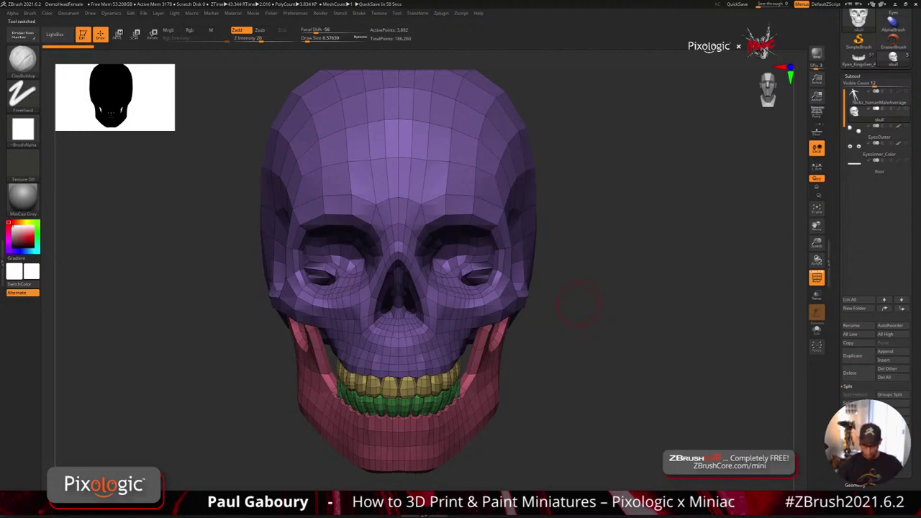
- Isolate the male skull's upper teeth and split them from the hidden geometry into their own subtool
drag(579, 303, 566, 315)
ctrl+shift+click(396, 381)
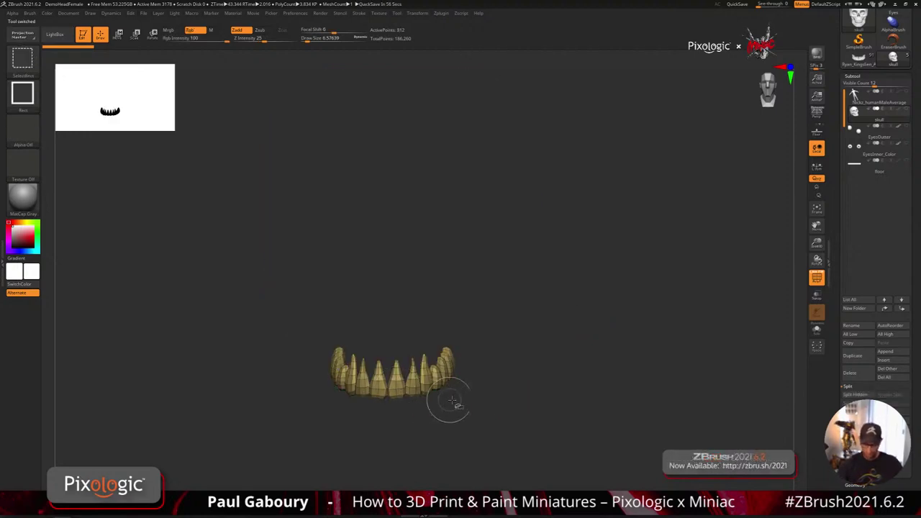
drag(477, 411, 509, 409)
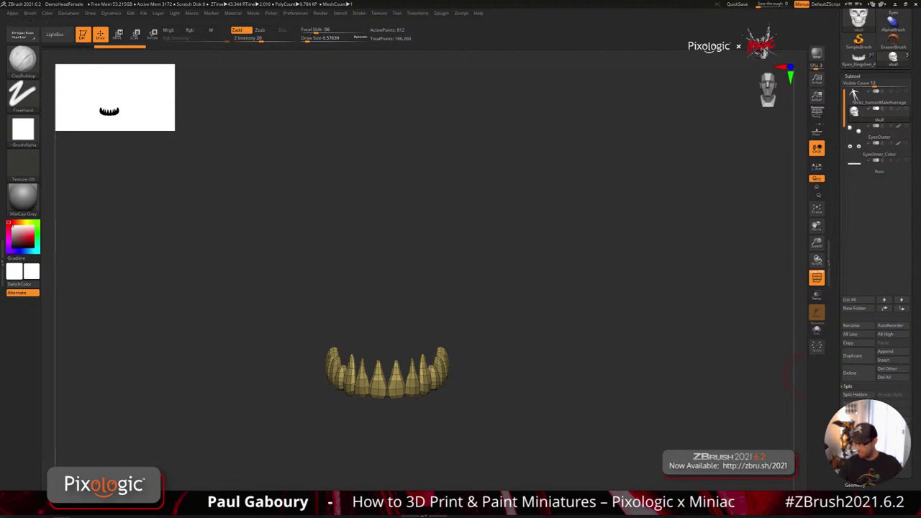
click(858, 396)
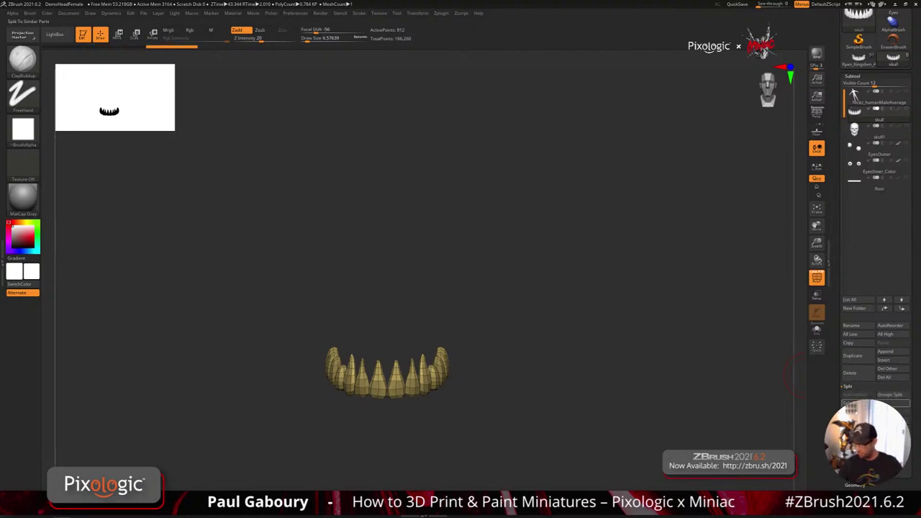
- Switch back to the anatomy model, select its cranium subtool and clone it as a separate tool
click(859, 59)
key(f)
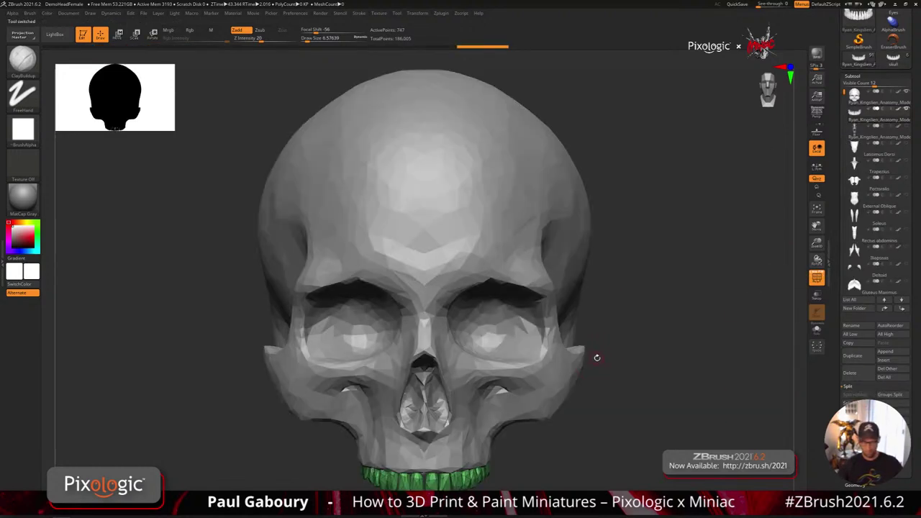
ctrl+right_drag(597, 359, 552, 346)
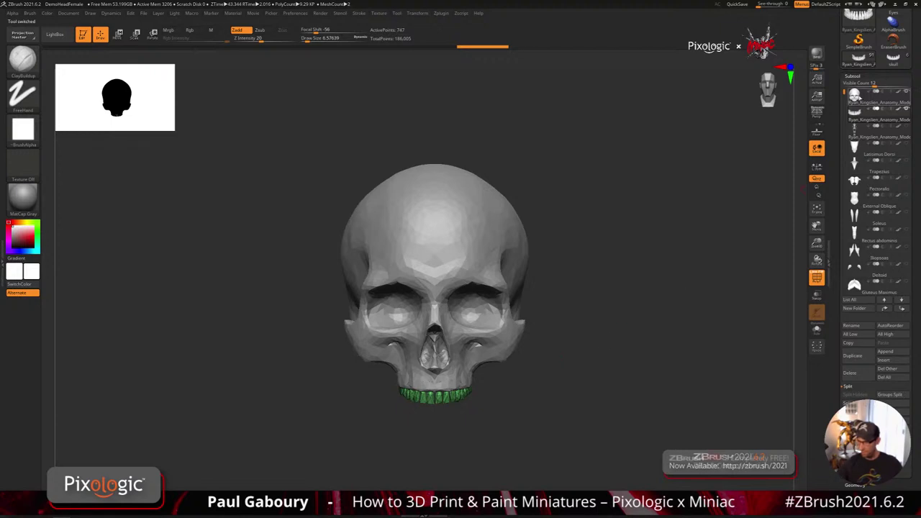
click(880, 98)
drag(913, 101, 913, 192)
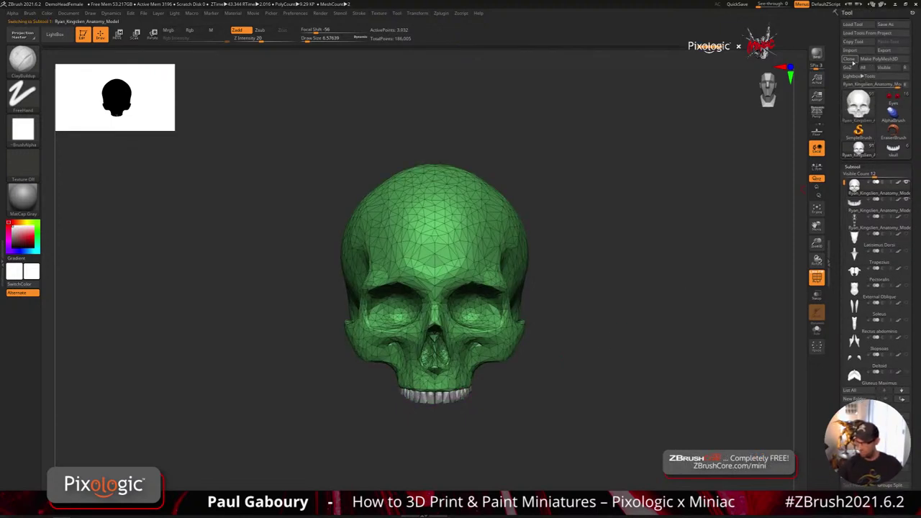
click(850, 58)
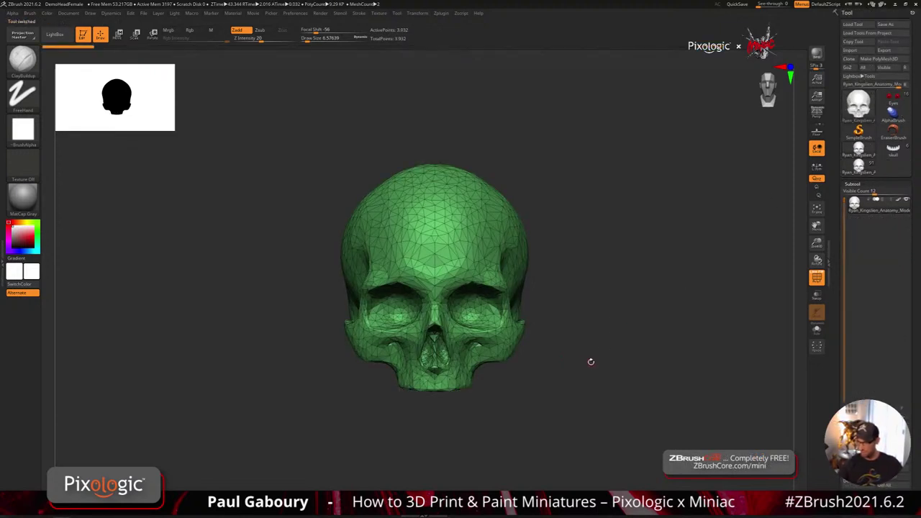
- Append the male model's upper teeth to the cloned cranium tool as a second subtool
mouse_move(897, 154)
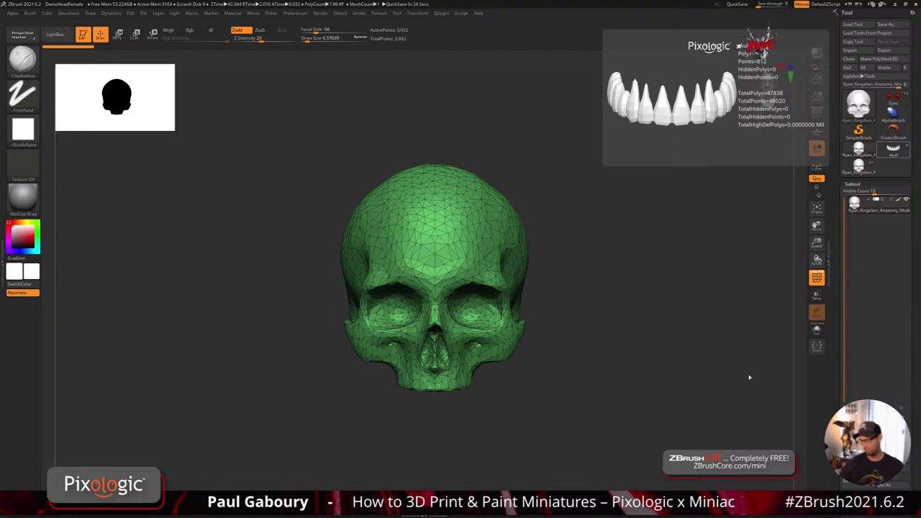
drag(918, 463, 916, 371)
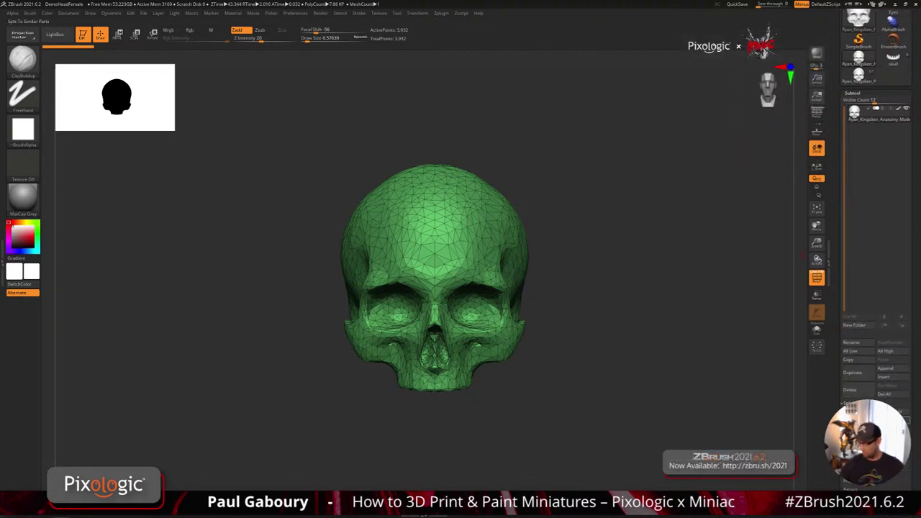
scroll(885, 347, down, 1)
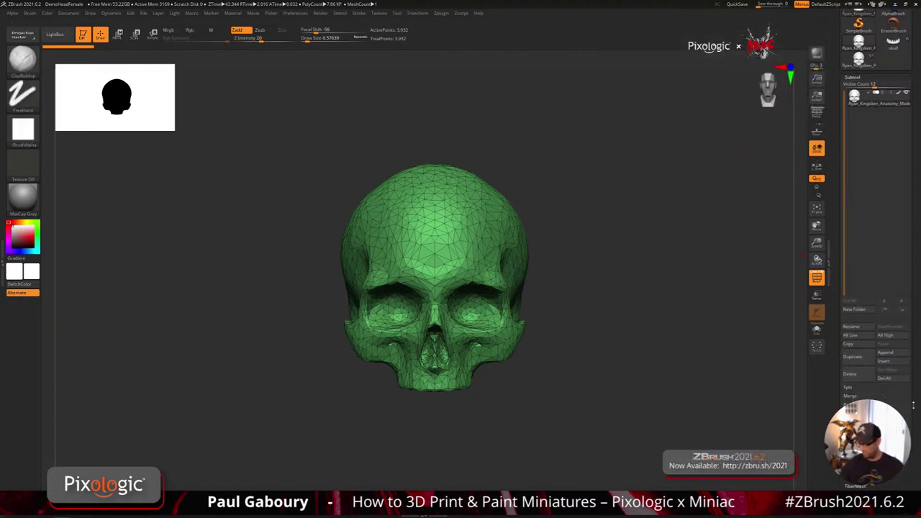
drag(913, 354, 914, 414)
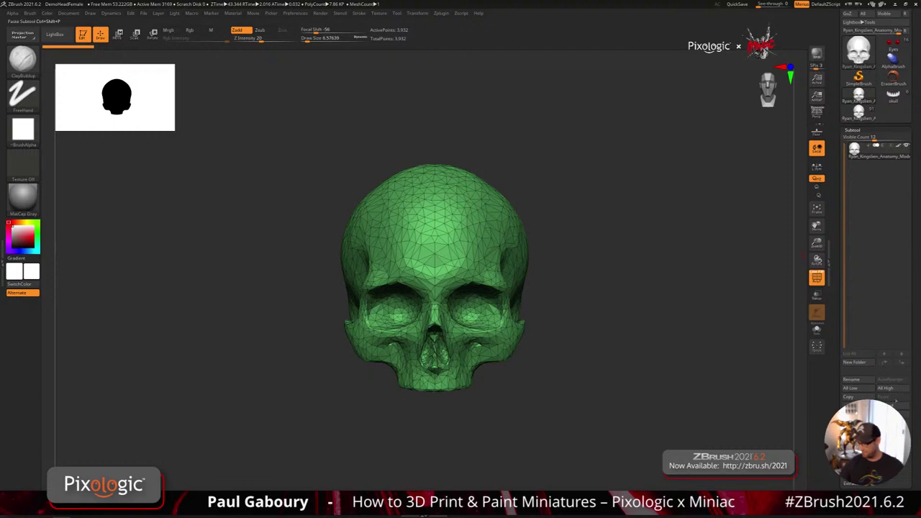
click(887, 407)
click(748, 353)
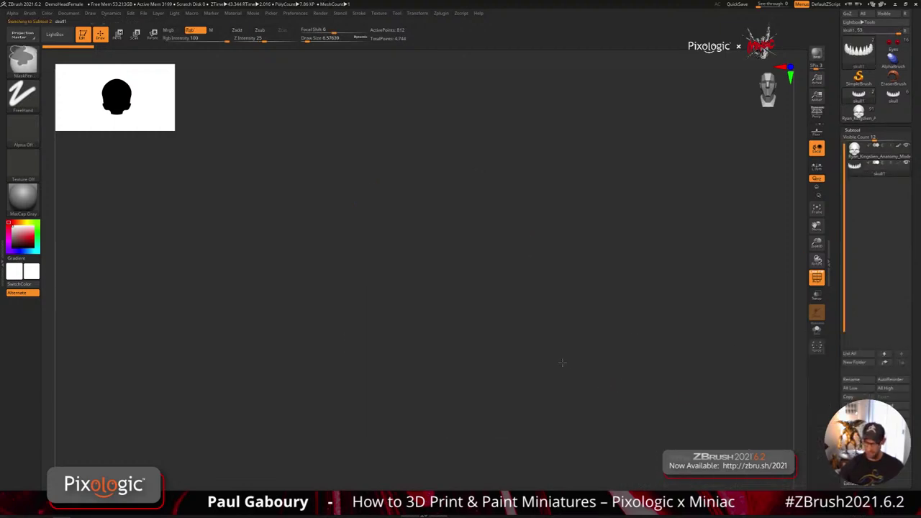
- Unify the size and position of the teeth and the cranium with the Deformation settings
mouse_move(519, 378)
ctrl+right_down()
mouse_move(598, 382)
mouse_move(515, 378)
mouse_move(535, 424)
mouse_move(522, 372)
mouse_move(515, 382)
ctrl+right_up()
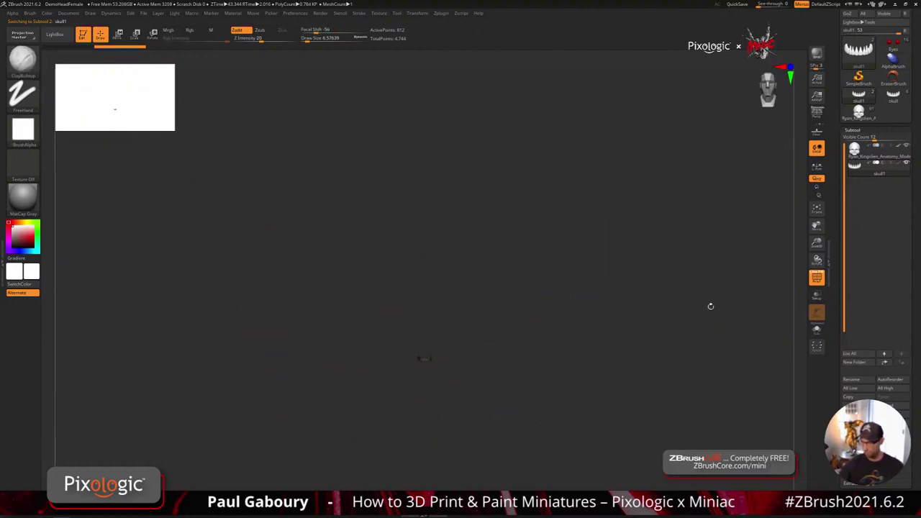
click(853, 129)
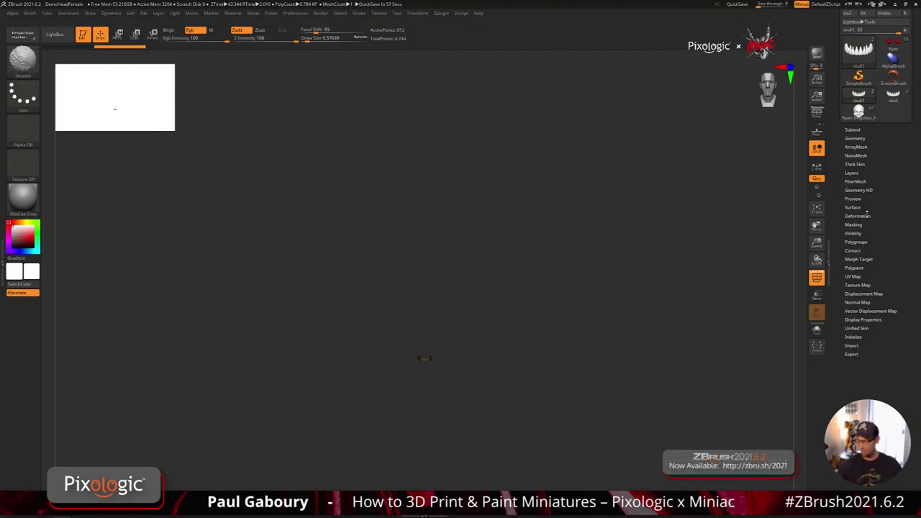
click(857, 216)
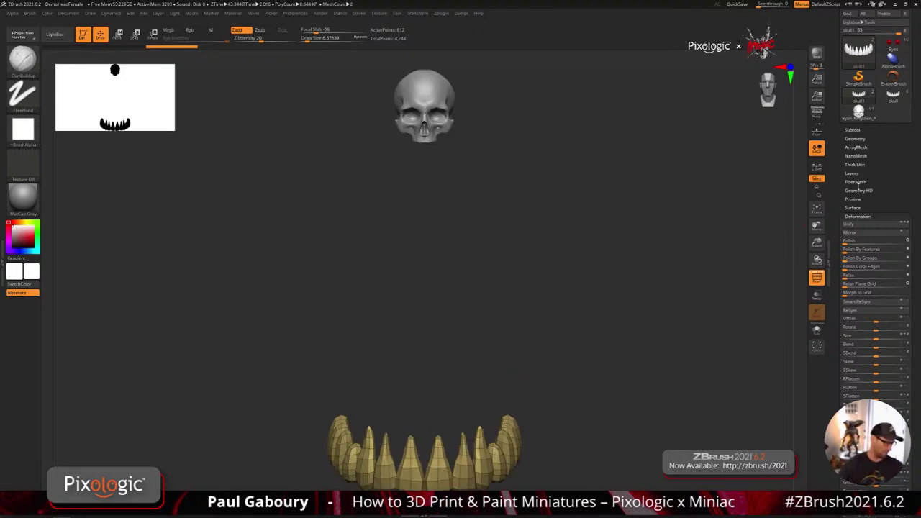
key(Up)
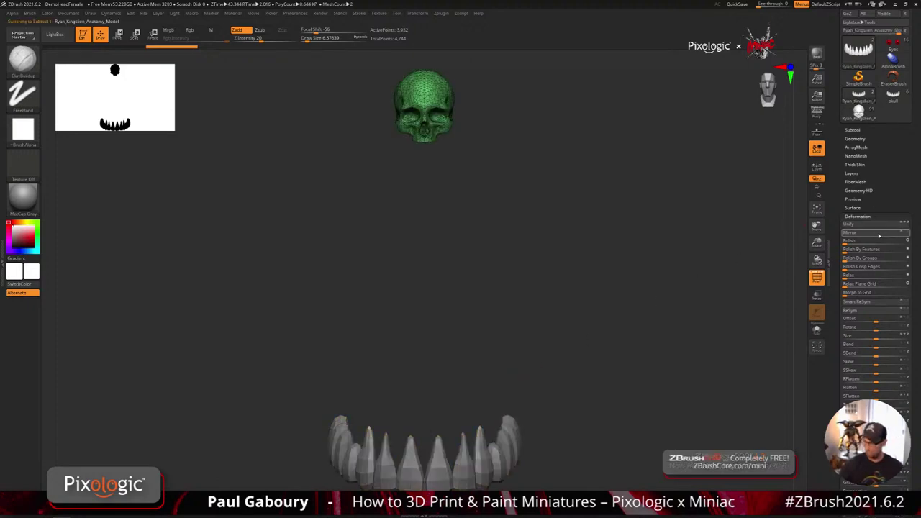
click(867, 226)
- Scale the cranium uniformly and move it upward in relation to the teeth
mouse_move(600, 397)
alt+mouse_down()
mouse_move(537, 374)
mouse_move(529, 360)
mouse_move(515, 407)
alt+mouse_up()
key(w)
drag(404, 318, 404, 132)
alt+drag(529, 378, 520, 338)
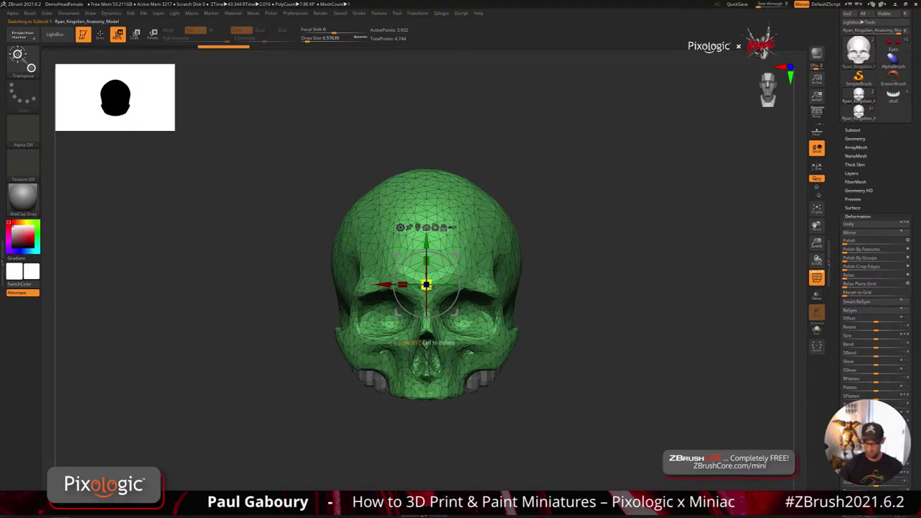
drag(426, 284, 429, 275)
drag(427, 242, 426, 200)
drag(425, 414, 479, 263)
drag(403, 342, 461, 342)
- Select the teeth, scale them down and move them forward beneath the cranium's upper jaw
alt+click(462, 343)
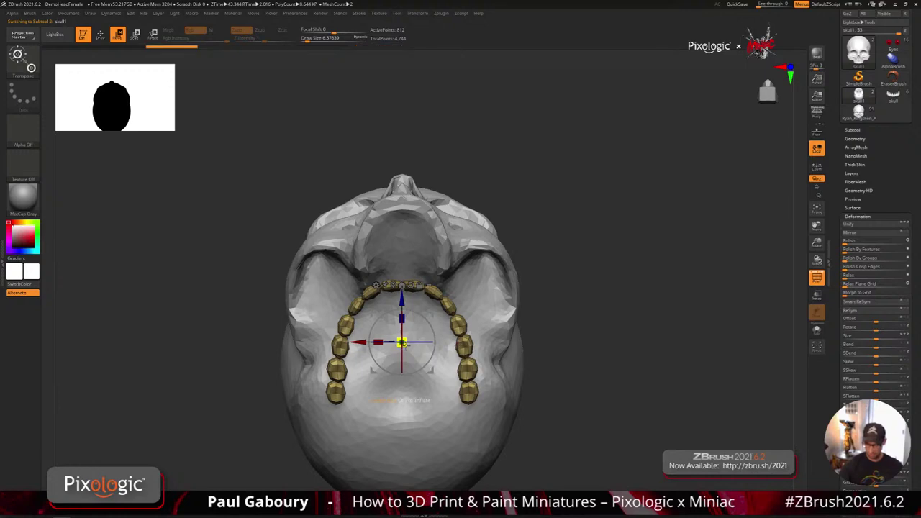
drag(403, 345, 405, 376)
drag(402, 299, 402, 202)
drag(402, 245, 402, 258)
right_drag(403, 265, 448, 339)
drag(402, 150, 402, 172)
- Fine-tune the height of the teeth against the upper jaw and check the fit without the polyframe
right_drag(432, 263, 500, 259)
drag(401, 181, 400, 172)
right_click(401, 170)
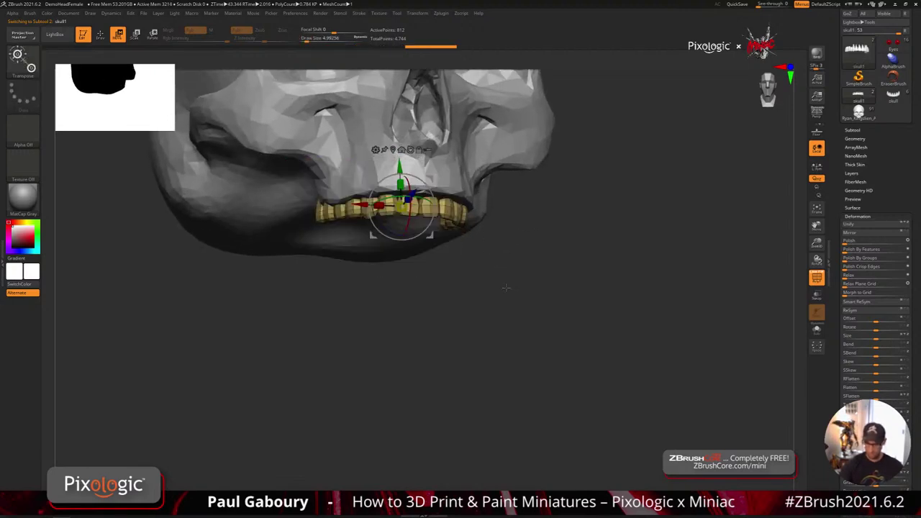
shift+right_drag(506, 288, 465, 306)
drag(395, 228, 395, 217)
mouse_move(502, 310)
ctrl+right_down()
mouse_move(497, 287)
mouse_move(513, 349)
mouse_move(503, 339)
mouse_move(512, 337)
ctrl+right_up()
key(shift+f)
key(q)
right_drag(513, 337, 491, 346)
drag(490, 347, 516, 378)
- Select the cranium and retopologize it with ZRemesher at a target polygon count of 5
alt+click(460, 288)
key(shift+f)
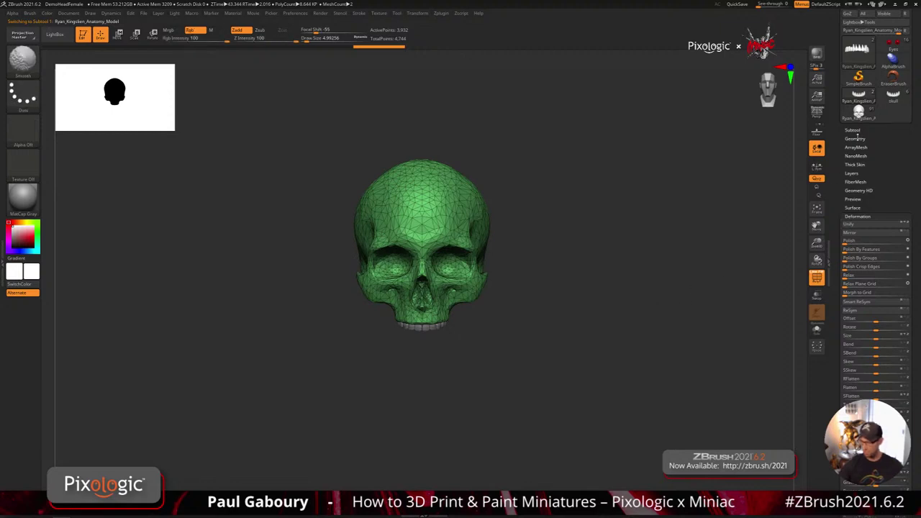
click(856, 138)
click(864, 217)
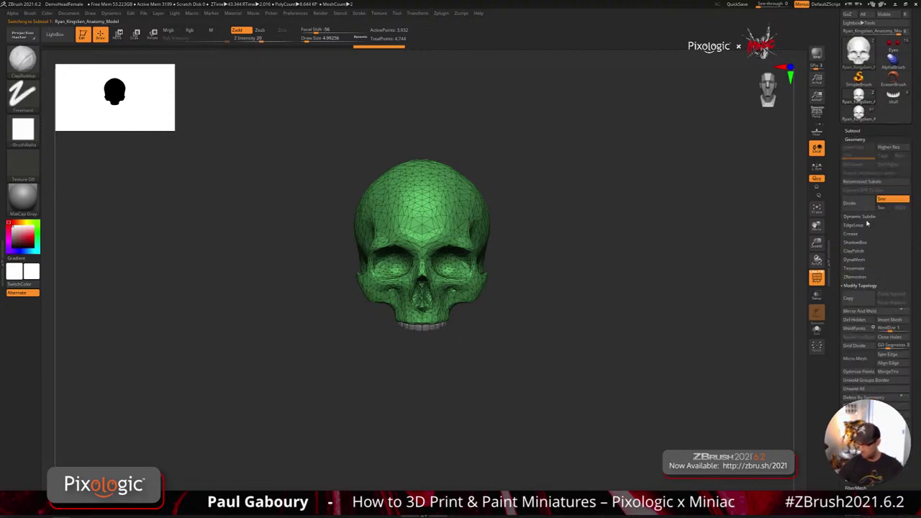
click(857, 278)
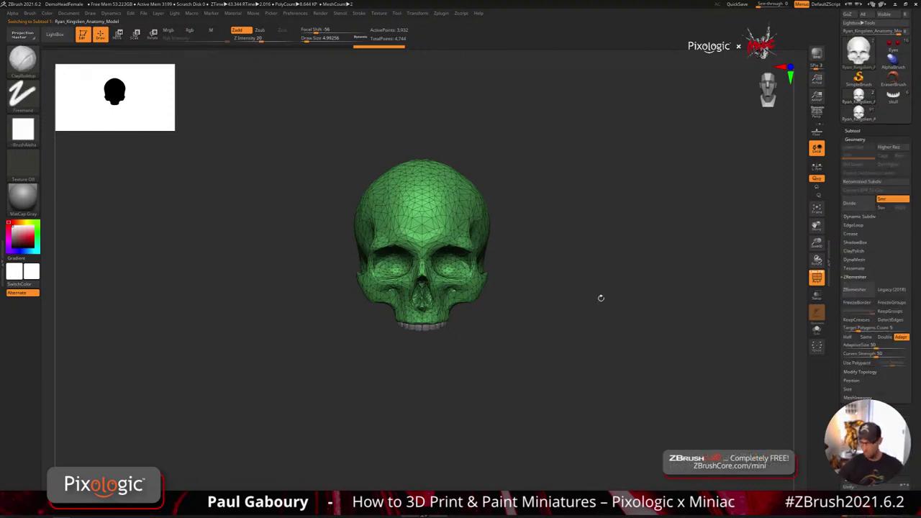
click(857, 291)
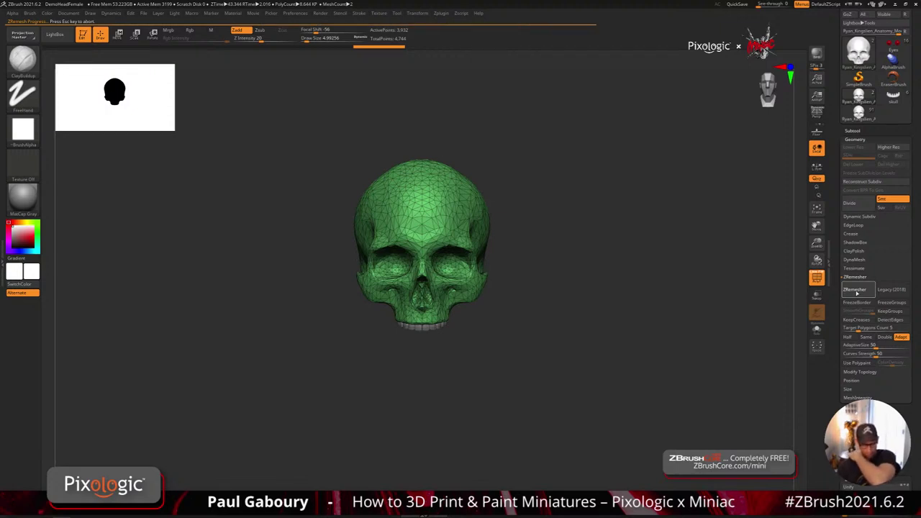
- Set the draw size to 131.96283 and smooth the remeshed cranium around the rear of the cheekbone arch
drag(531, 352, 446, 277)
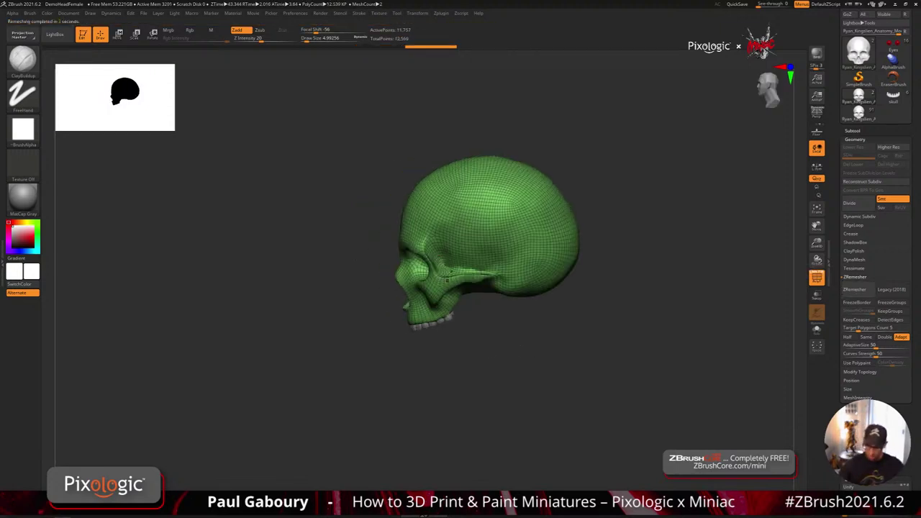
mouse_move(496, 299)
alt+mouse_down()
mouse_move(506, 329)
mouse_move(539, 333)
alt+mouse_up()
key(s)
shift+drag(522, 273, 494, 271)
right_drag(505, 281, 513, 228)
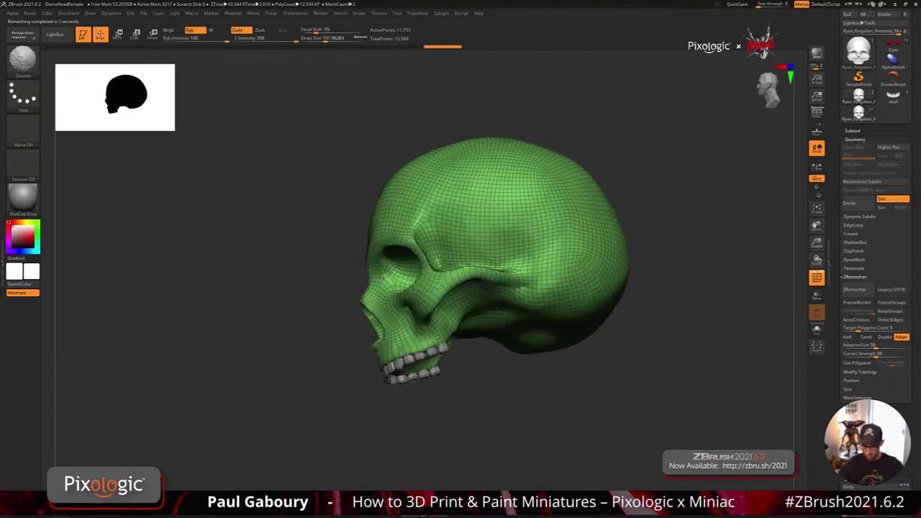
right_drag(483, 280, 483, 282)
drag(461, 268, 436, 282)
- Fill the hollows beneath both cheekbone arches with ClayBuildup strokes and smooth them, with the polyframe hidden
key(b)
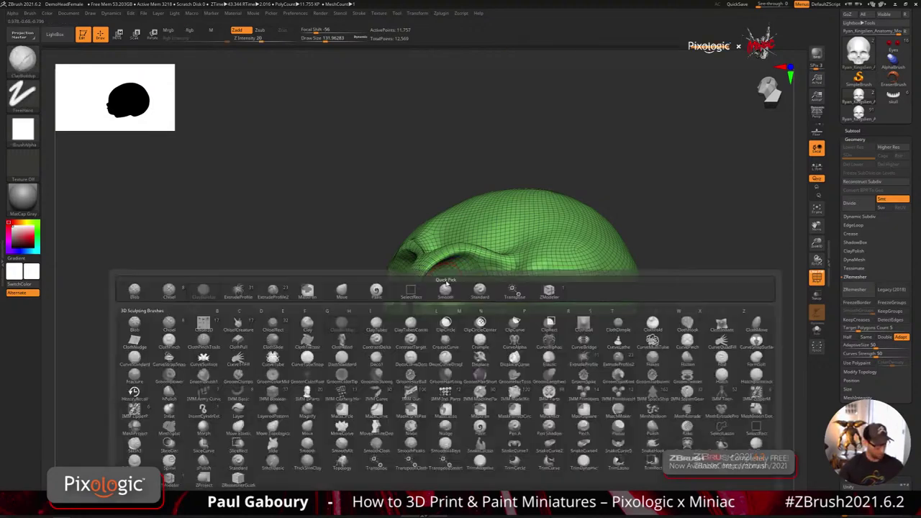
key(c)
key(b)
key(shift+f)
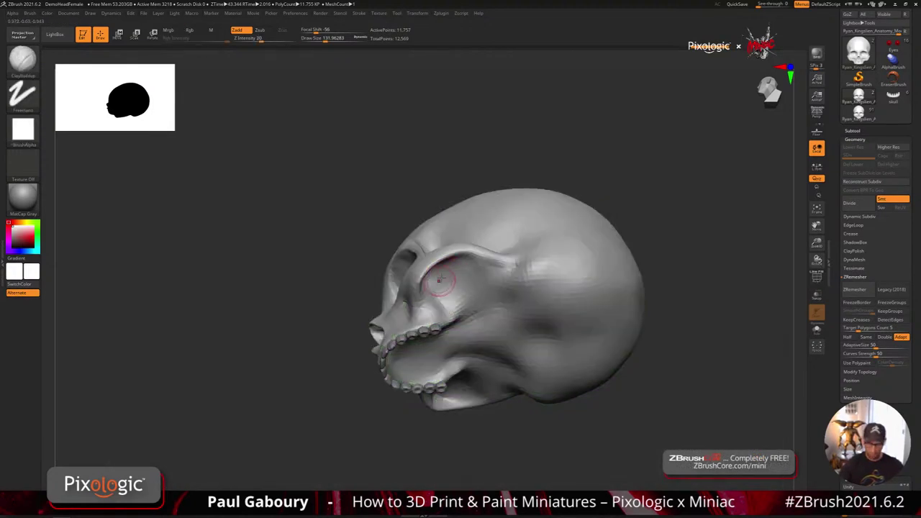
key(shift)
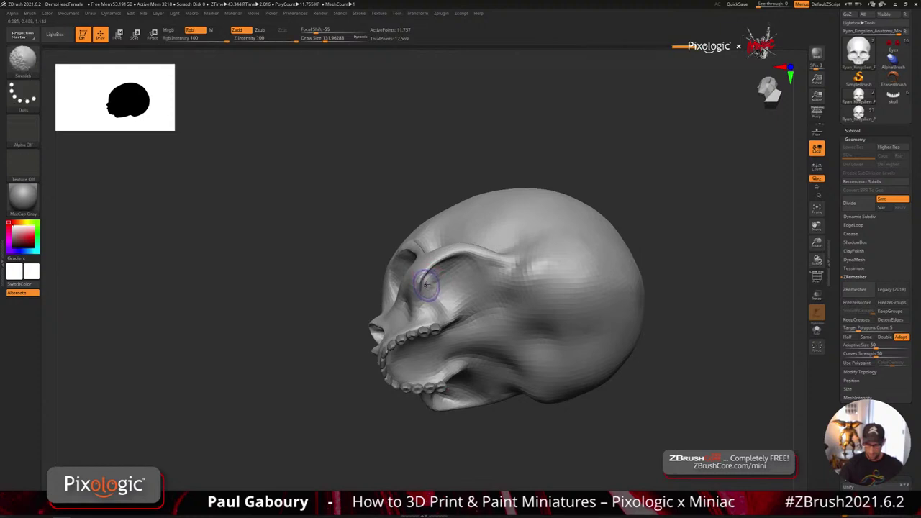
right_drag(455, 265, 423, 279)
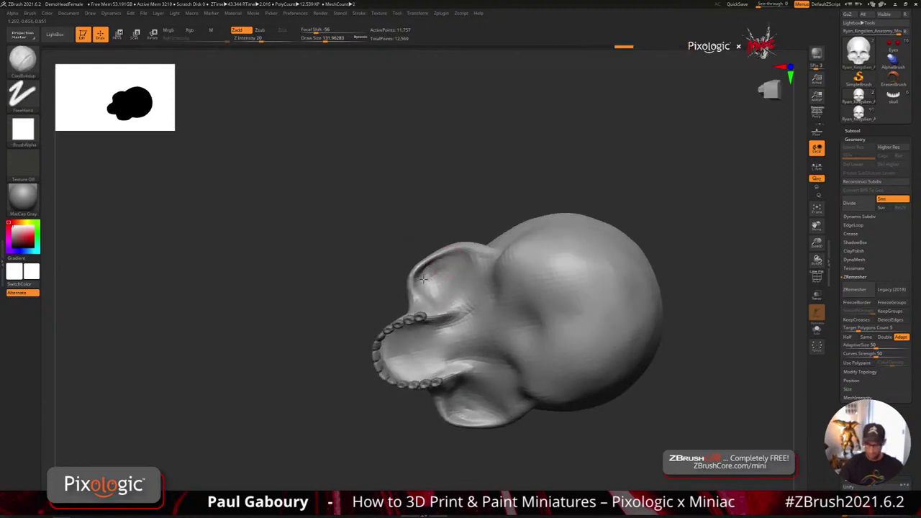
mouse_move(437, 265)
mouse_down()
mouse_move(427, 291)
mouse_move(445, 256)
mouse_up()
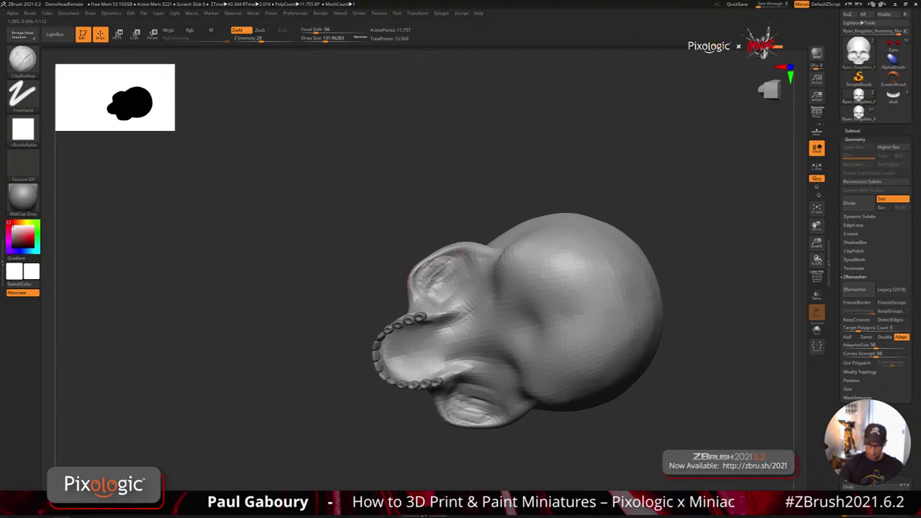
key(shift)
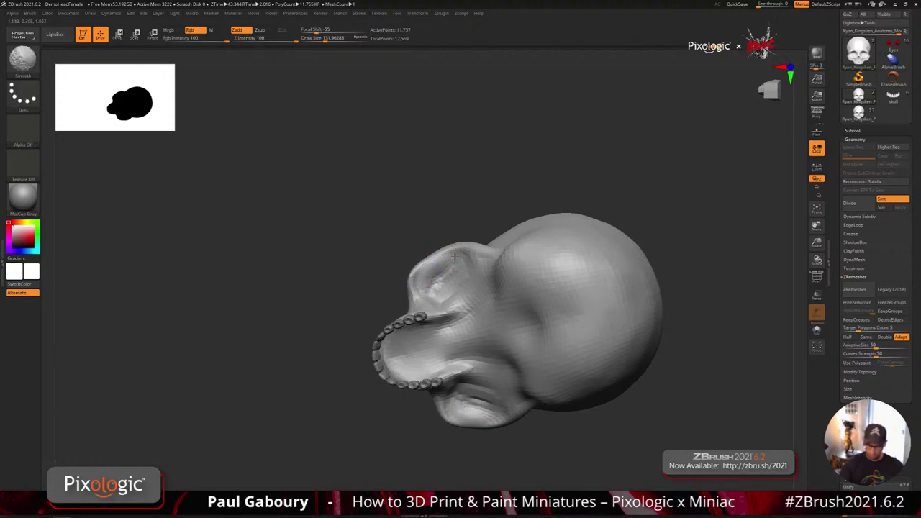
drag(453, 271, 470, 274)
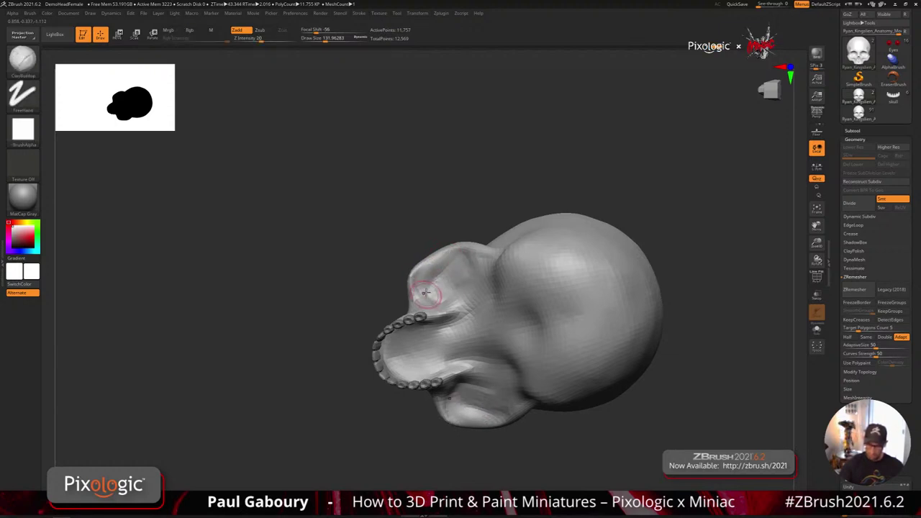
key(shift)
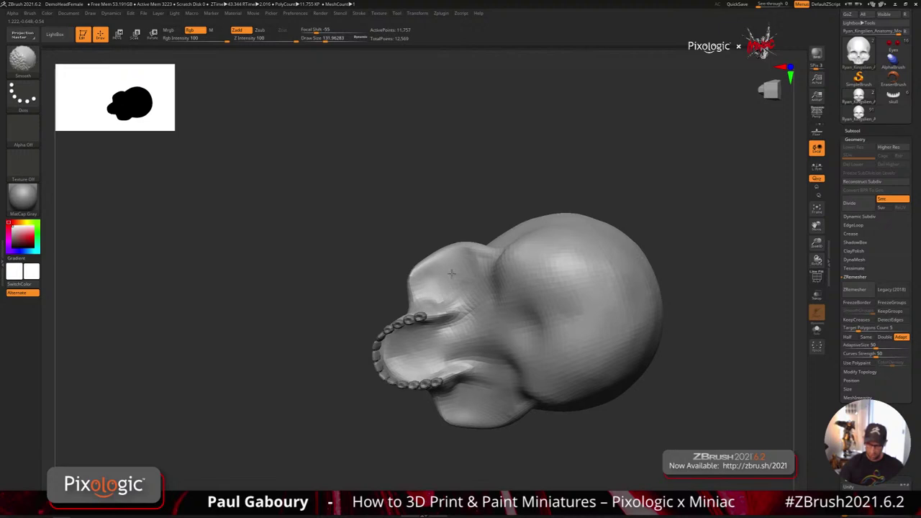
- Set the draw size to 186.60491, build up the temple hollow behind the eye socket with ClayBuildup, and smooth it
mouse_move(452, 274)
ctrl+right_down()
mouse_move(461, 259)
mouse_move(499, 360)
mouse_move(539, 360)
mouse_move(533, 350)
ctrl+right_up()
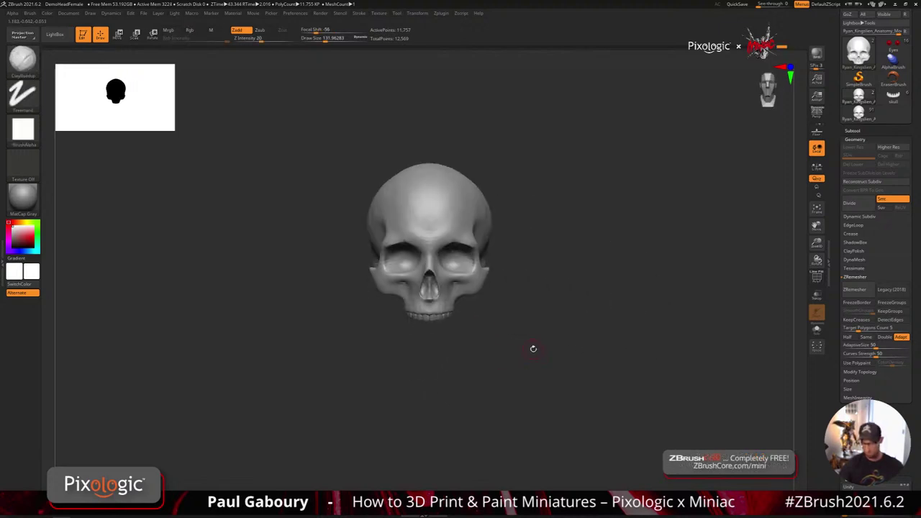
mouse_move(533, 349)
mouse_down()
mouse_move(440, 324)
mouse_move(454, 281)
mouse_move(437, 272)
mouse_up()
key(bracketright)
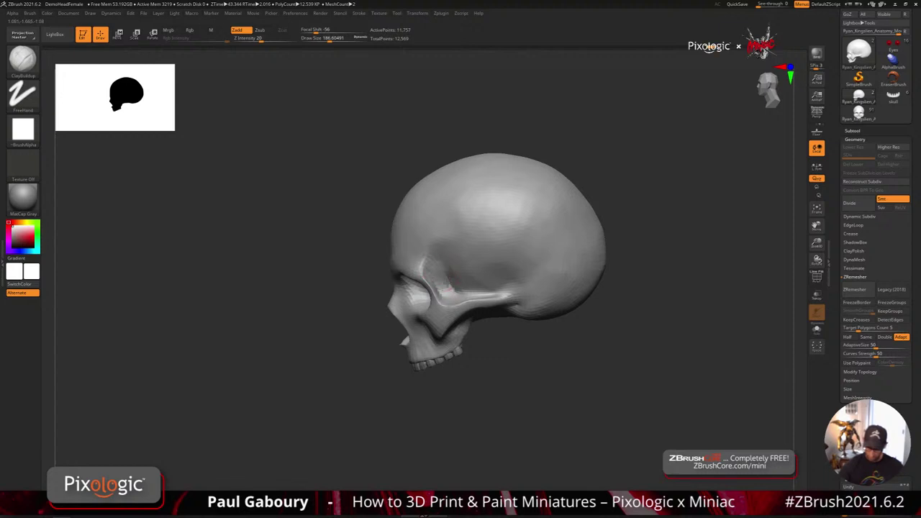
key(shift)
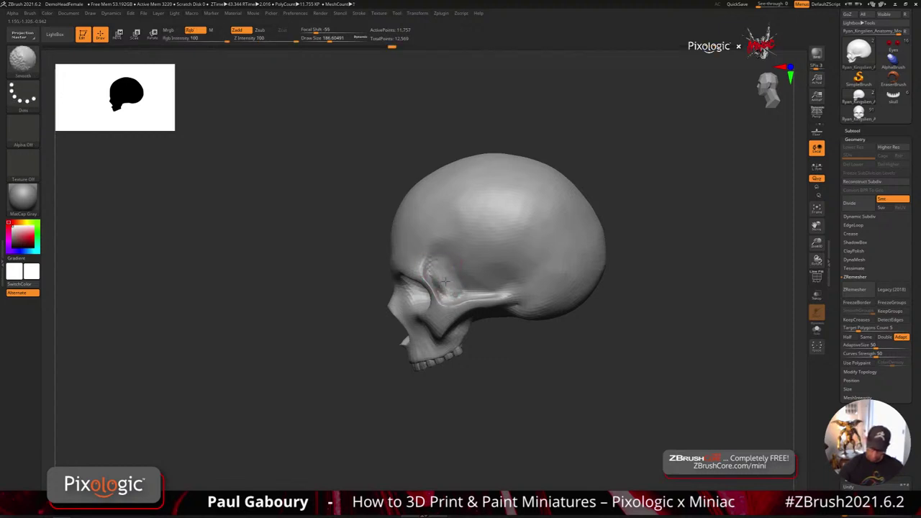
shift+drag(458, 287, 454, 271)
- Fill and smooth the lower temple above the cheekbone arch, blending it at the eye socket's outer rim with draw size 104.47662
mouse_move(468, 345)
mouse_down()
mouse_move(508, 335)
mouse_move(444, 341)
mouse_move(451, 294)
mouse_up()
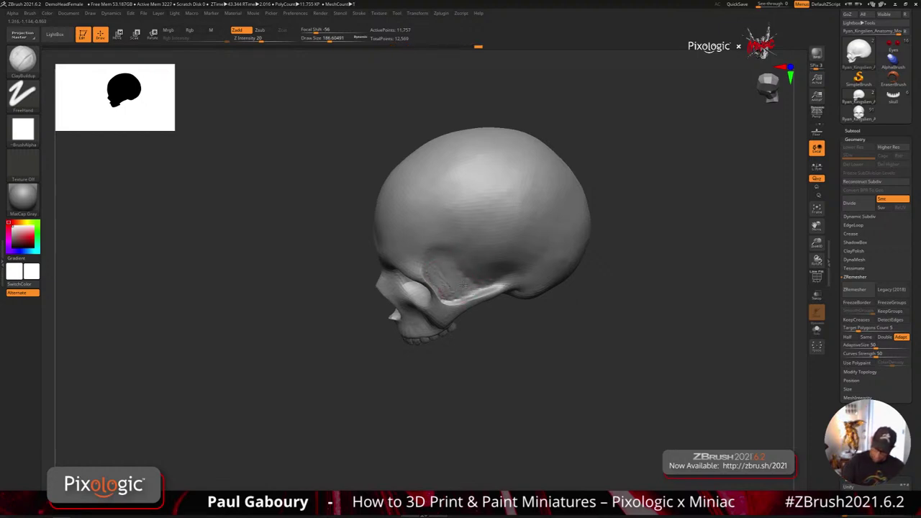
key(shift)
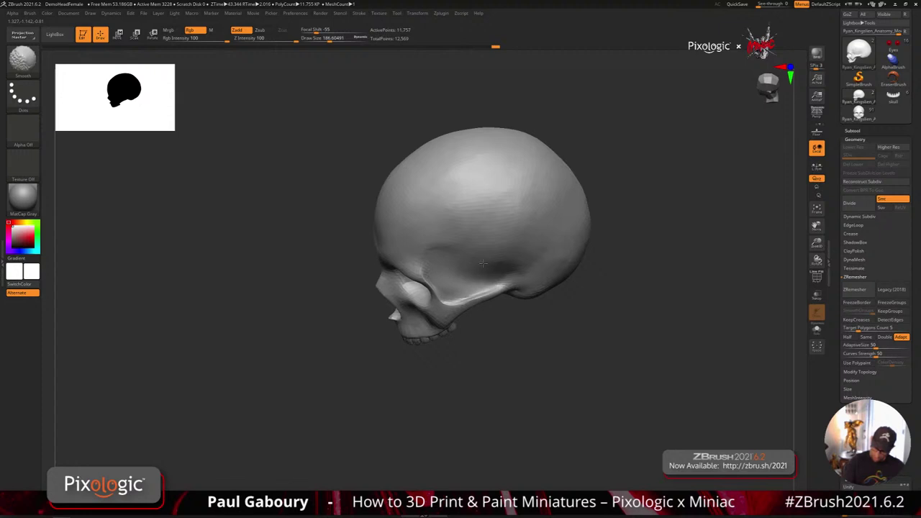
shift+drag(477, 290, 431, 274)
key(s)
key(shift)
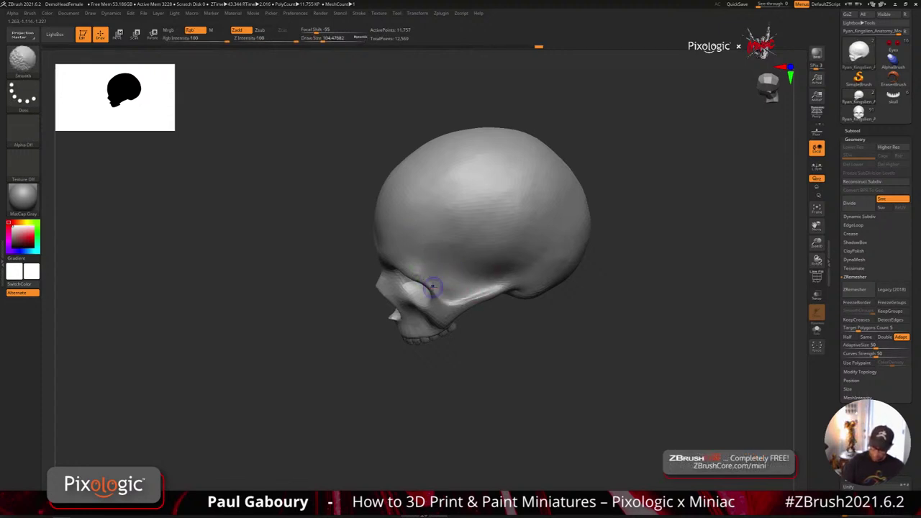
- Set the draw size to 201.75029, build up the brow ridges with ClayBuildup, and smooth them into the forehead
mouse_move(490, 329)
mouse_down()
mouse_move(498, 358)
mouse_move(540, 357)
mouse_move(555, 376)
mouse_move(544, 376)
mouse_up()
key(s)
drag(521, 319, 529, 320)
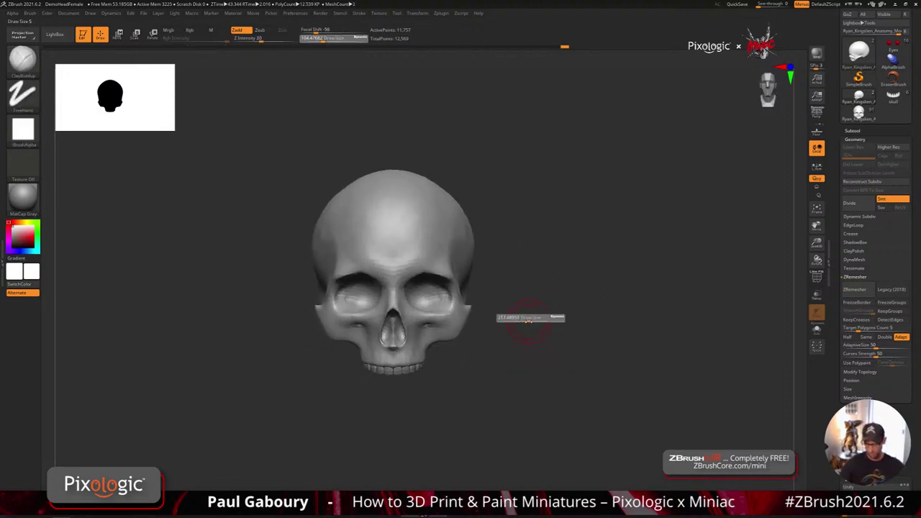
ctrl+right_drag(523, 305, 522, 337)
mouse_move(394, 283)
mouse_down()
mouse_move(391, 263)
mouse_move(405, 269)
mouse_up()
drag(413, 254, 416, 270)
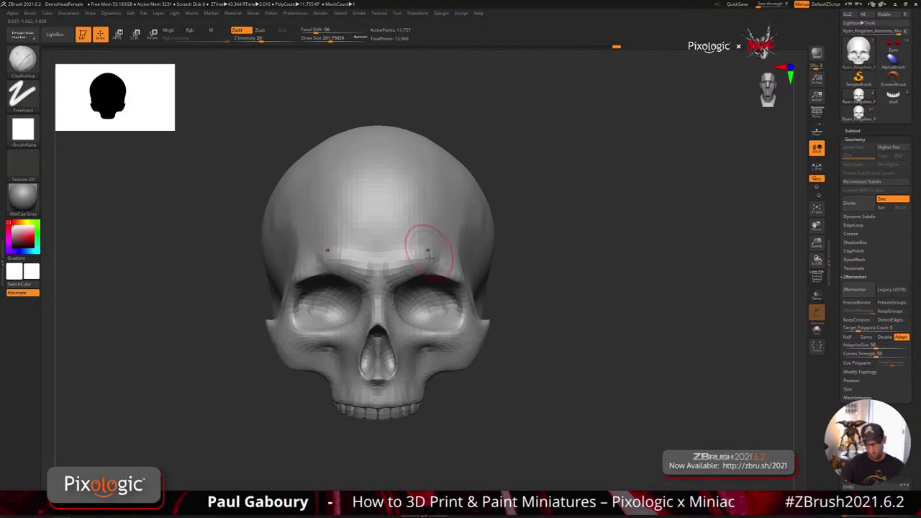
key(shift)
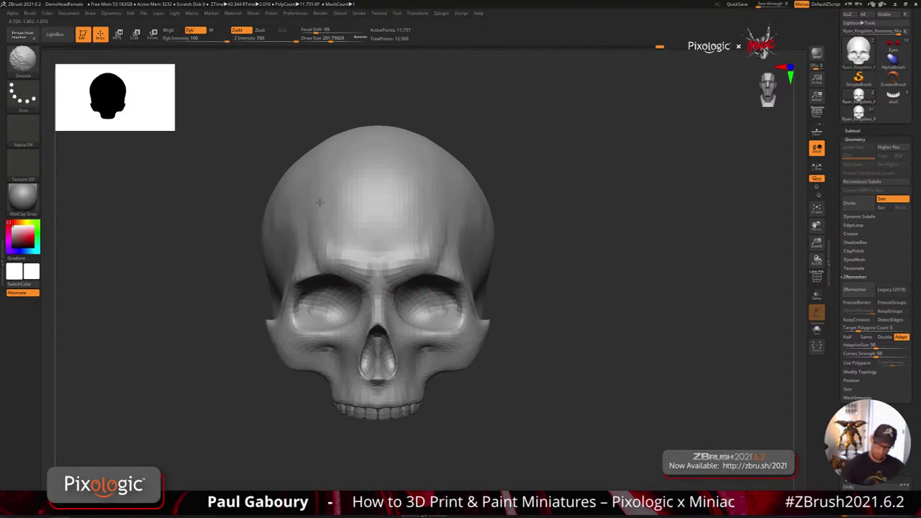
shift+drag(320, 203, 323, 239)
shift+drag(341, 247, 374, 257)
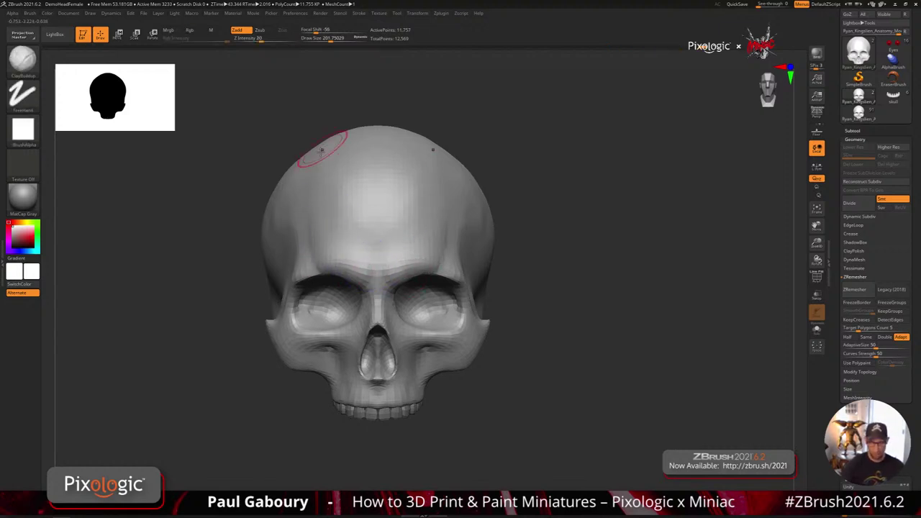
- Build up both sides of the forehead above the brows with long vertical ClayBuildup strokes and smooth them
drag(321, 173, 320, 234)
mouse_move(335, 188)
mouse_down()
mouse_move(348, 255)
mouse_move(350, 202)
mouse_move(351, 245)
mouse_move(314, 233)
mouse_move(318, 262)
mouse_up()
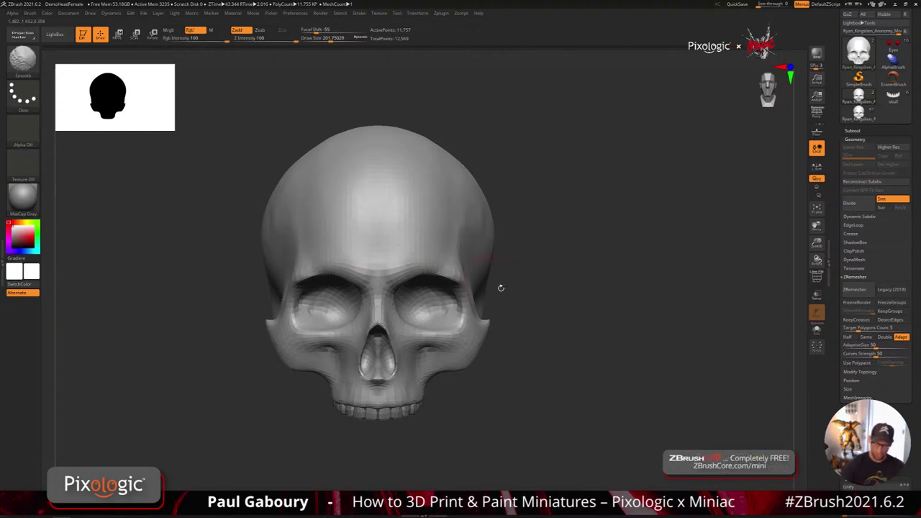
alt+drag(501, 288, 542, 365)
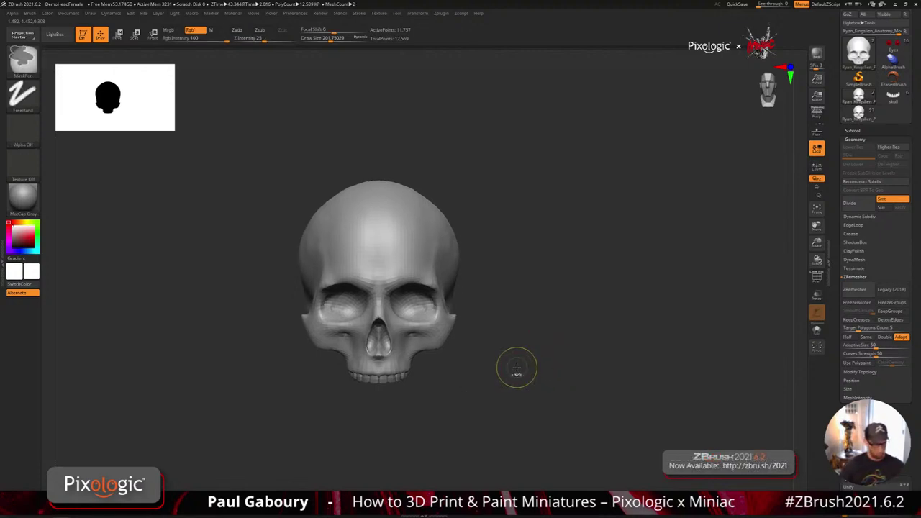
- Divide the cranium to subdivision level 2, then add ClayBuildup strokes to the forehead above the brows and smooth them
key(ctrl+d)
right_drag(516, 371, 384, 264)
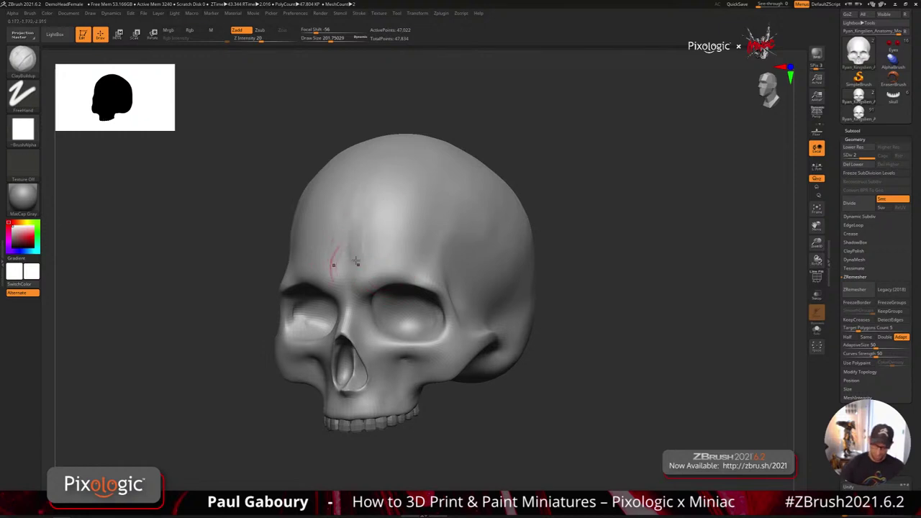
drag(344, 226, 347, 252)
right_drag(339, 212, 399, 223)
mouse_move(353, 216)
shift+mouse_down()
mouse_move(358, 251)
mouse_move(338, 216)
mouse_move(318, 252)
shift+mouse_up()
- Build up the forehead's side edge down to the brow and refine it with the draw size at 153.5755
mouse_move(291, 206)
mouse_down()
mouse_move(302, 252)
mouse_move(290, 268)
mouse_move(309, 262)
mouse_up()
mouse_move(294, 189)
mouse_down()
mouse_move(326, 279)
mouse_move(331, 272)
mouse_move(314, 265)
mouse_move(335, 268)
mouse_up()
key(s)
mouse_move(345, 281)
mouse_down()
mouse_move(312, 245)
mouse_move(300, 191)
mouse_move(280, 195)
mouse_move(267, 217)
mouse_move(298, 259)
mouse_up()
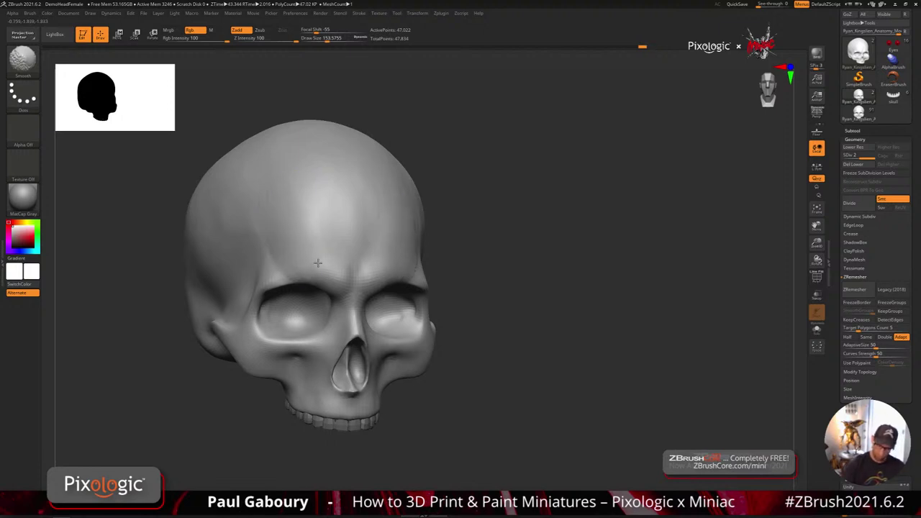
- Carve the temporal lines from the forehead's sides to the outer brows with the DamStandard brush and soften them
key(b)
key(d)
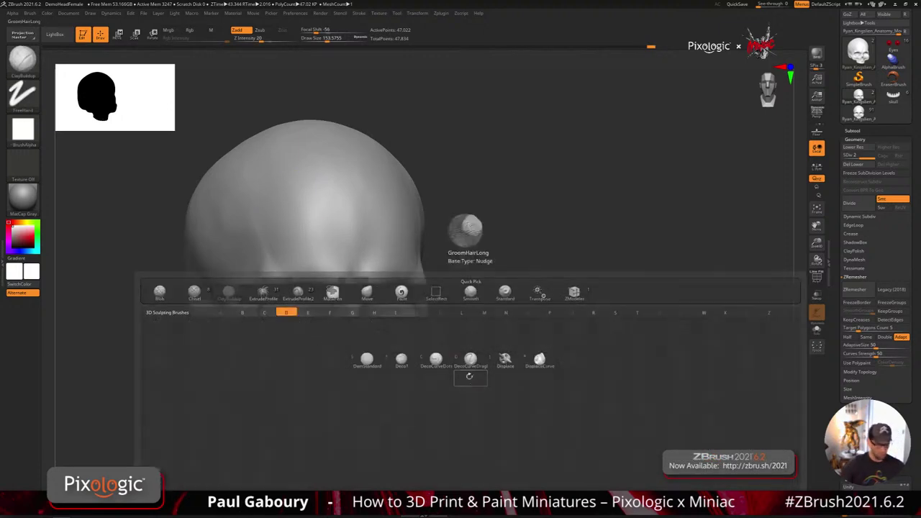
key(s)
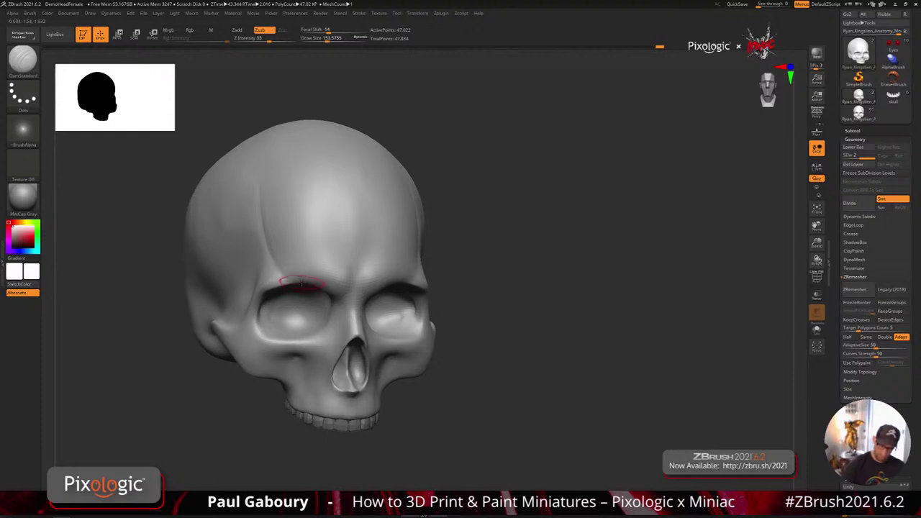
key(shift)
shift+drag(275, 258, 269, 180)
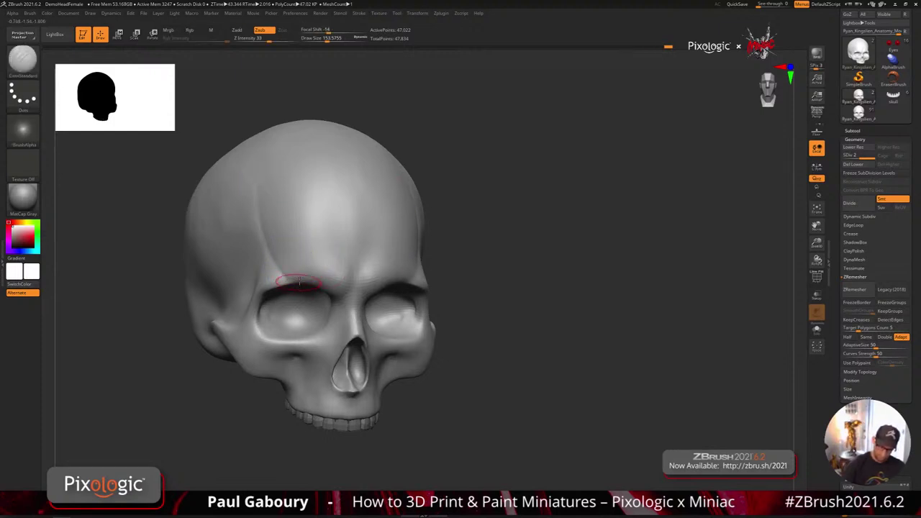
mouse_move(273, 267)
shift+mouse_down()
mouse_move(255, 177)
mouse_move(271, 270)
shift+mouse_up()
mouse_move(457, 400)
alt+mouse_down()
mouse_move(457, 354)
mouse_move(456, 368)
alt+mouse_up()
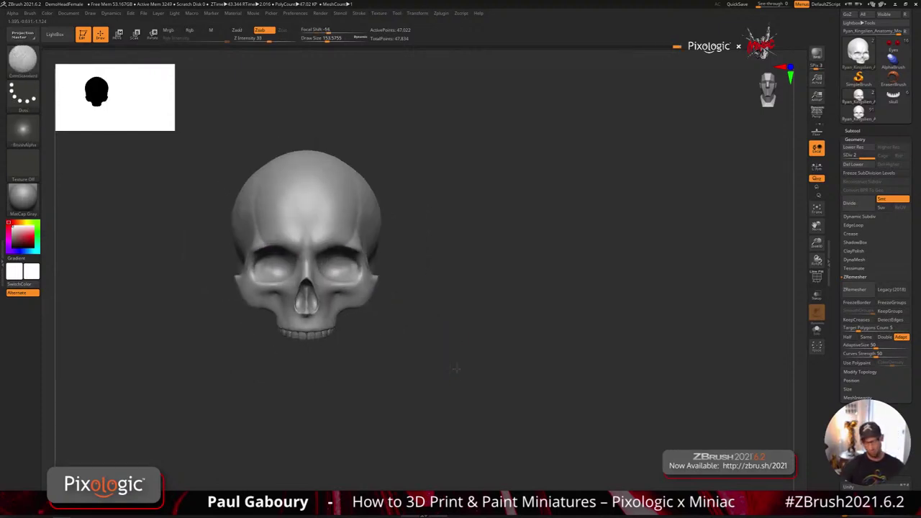
ctrl+right_drag(456, 368, 360, 339)
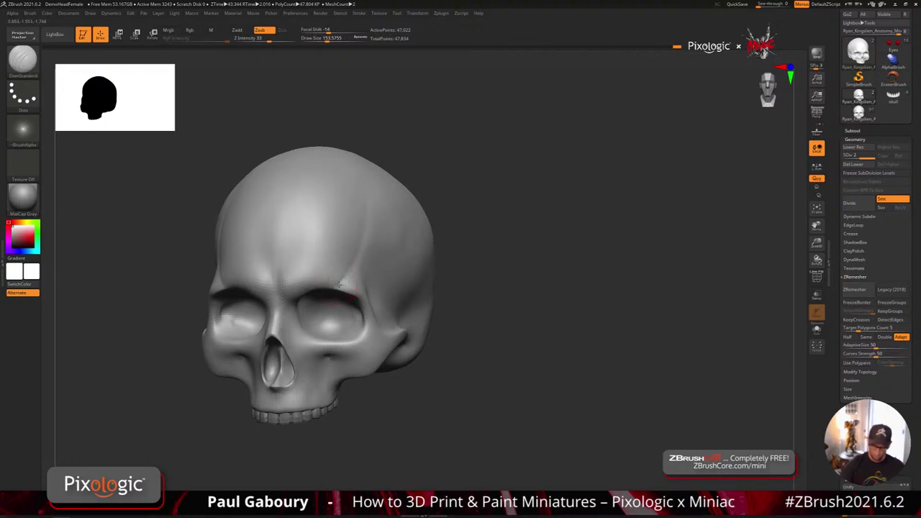
key(shift)
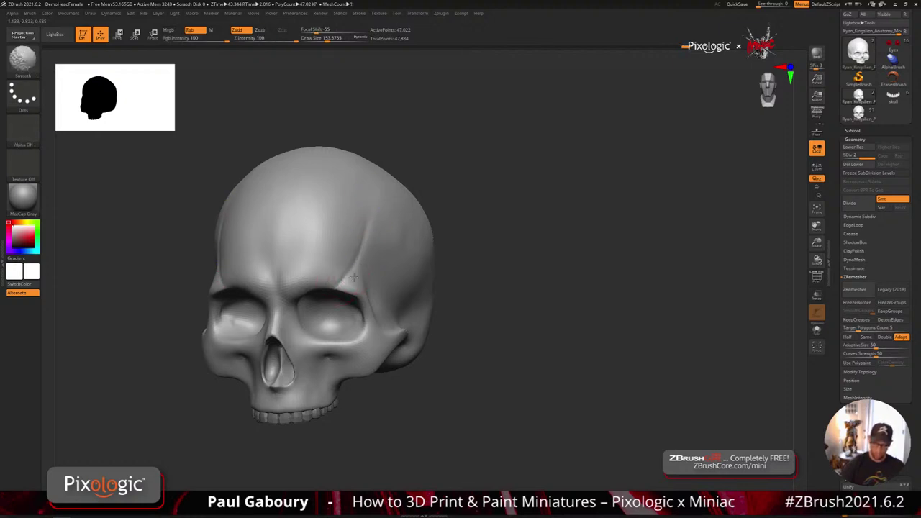
- Set the draw size to 86.82372, carve frown creases between the inner brows above the nose bridge, and smooth them
mouse_move(437, 393)
ctrl+right_down()
mouse_move(442, 358)
mouse_move(495, 396)
mouse_move(475, 425)
ctrl+right_up()
key(s)
drag(350, 280, 339, 289)
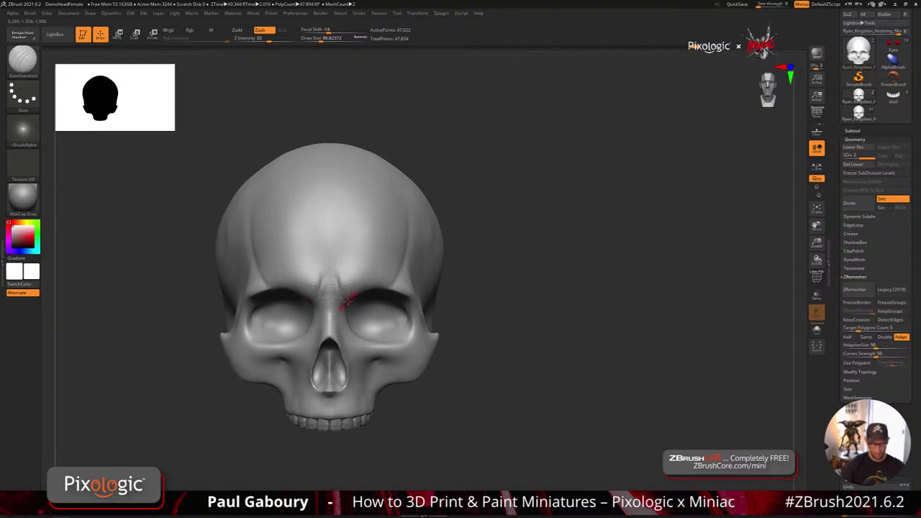
mouse_move(348, 300)
right_down()
mouse_move(343, 267)
mouse_move(331, 288)
mouse_move(300, 269)
right_up()
drag(297, 267, 290, 275)
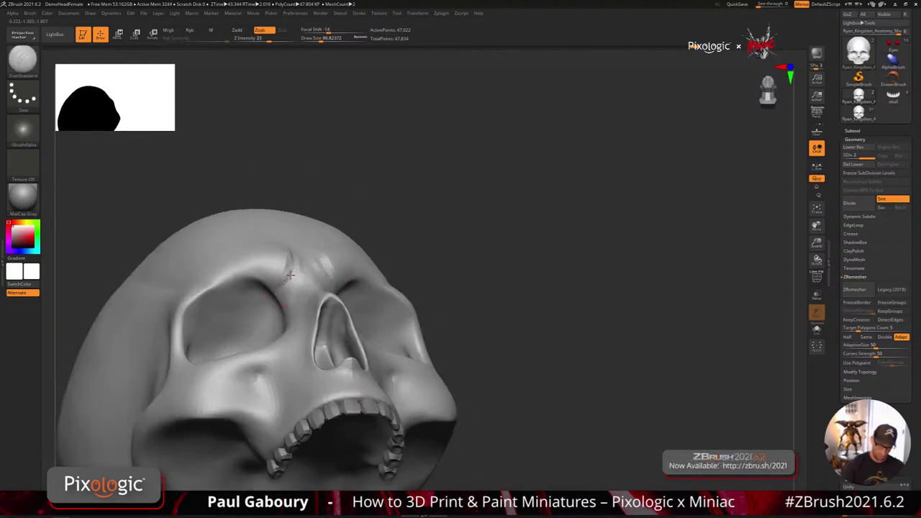
right_drag(296, 259, 337, 270)
mouse_move(297, 270)
mouse_down()
mouse_move(280, 291)
mouse_move(289, 247)
mouse_move(260, 267)
mouse_move(291, 276)
mouse_move(287, 284)
mouse_move(306, 273)
mouse_move(307, 289)
mouse_up()
key(shift)
mouse_move(290, 300)
ctrl+right_down()
mouse_move(415, 269)
mouse_move(408, 338)
mouse_move(432, 373)
ctrl+right_up()
ctrl+right_drag(364, 301, 350, 295)
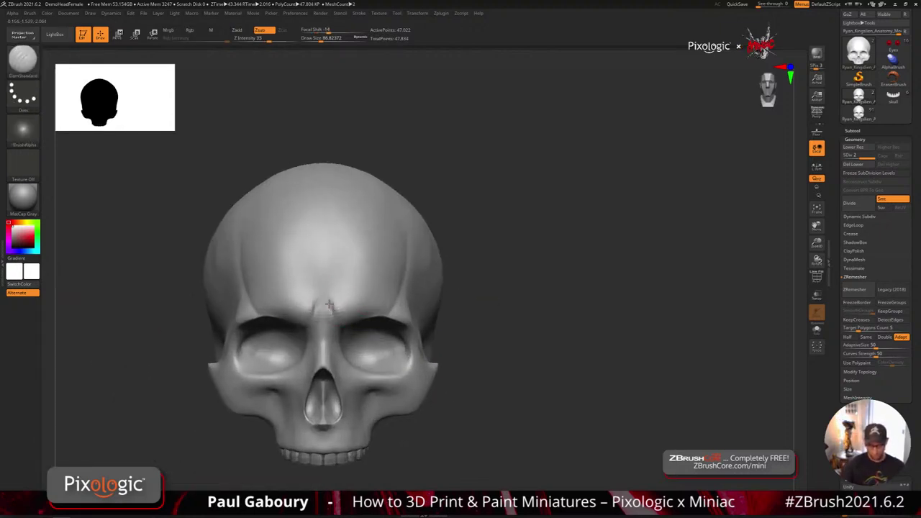
- Switch to the ClayBuildup brush and build up the area between the brows at the top of the nose bridge
key(b)
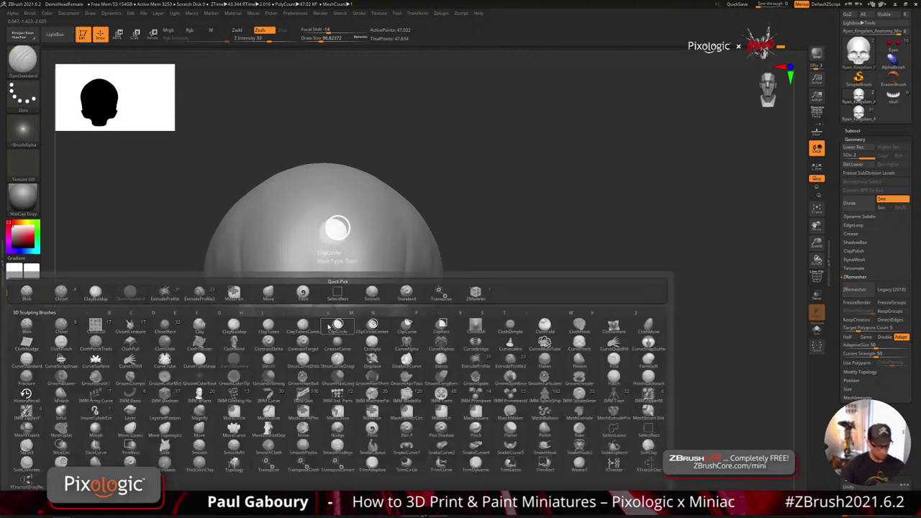
key(c)
key(b)
mouse_move(325, 326)
mouse_down()
mouse_move(324, 302)
mouse_move(324, 326)
mouse_up()
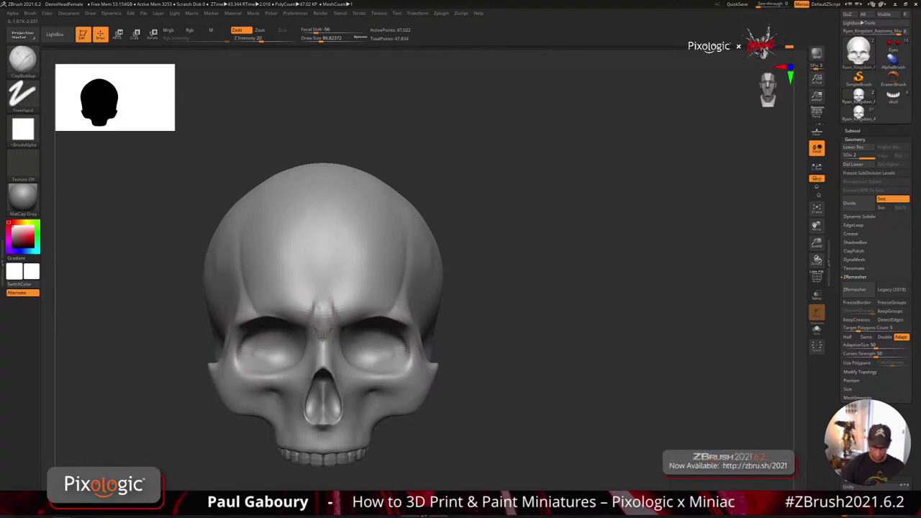
- Divide the cranium to subdivision level 4, then build up and smooth the bridge of the nose
key(ctrl)
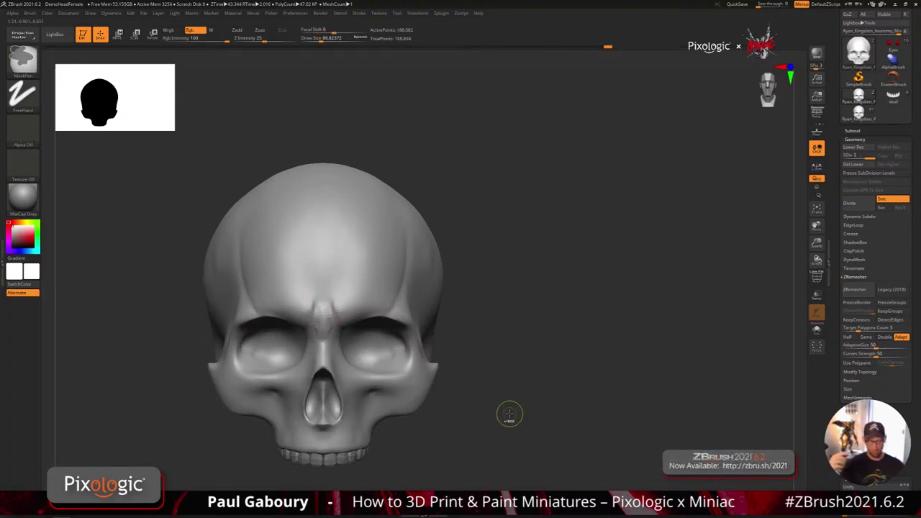
key(shift)
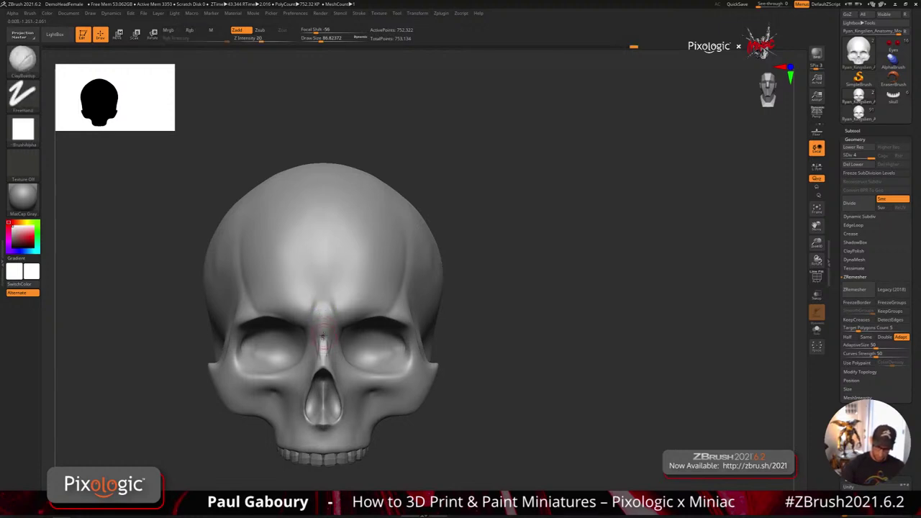
key(shift)
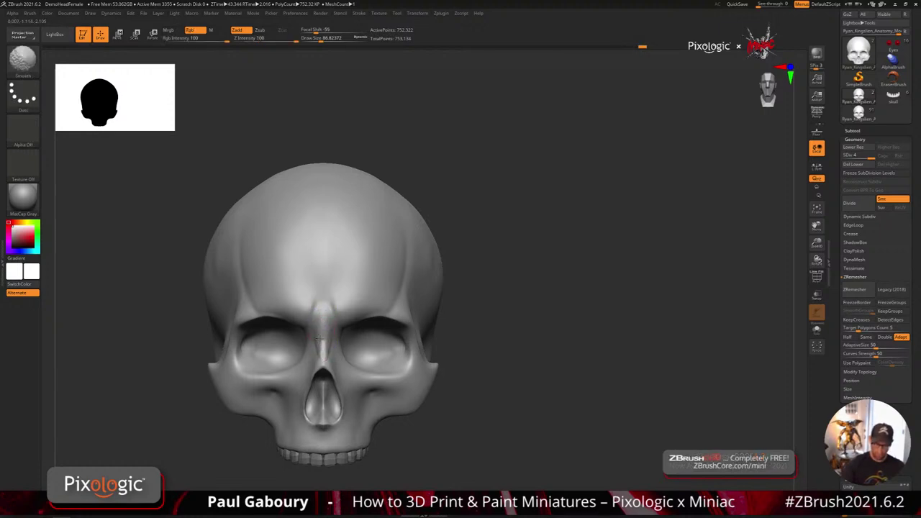
- Build up the inner brows with ClayBuildup at a draw size of about 127.8, and smooth the brows and the nasal bone
mouse_move(385, 352)
right_down()
mouse_move(332, 359)
mouse_move(326, 336)
right_up()
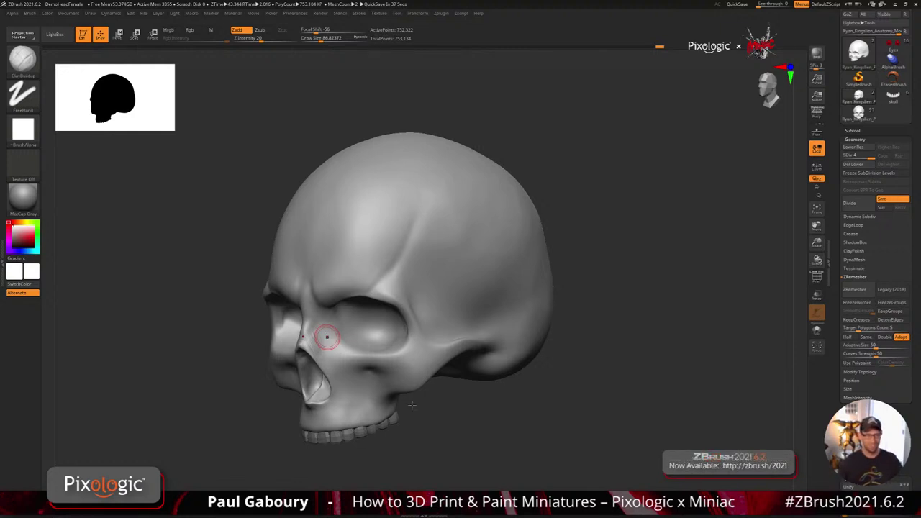
drag(413, 413, 463, 427)
mouse_move(389, 305)
ctrl+right_down()
mouse_move(401, 323)
mouse_move(432, 312)
mouse_move(363, 288)
ctrl+right_up()
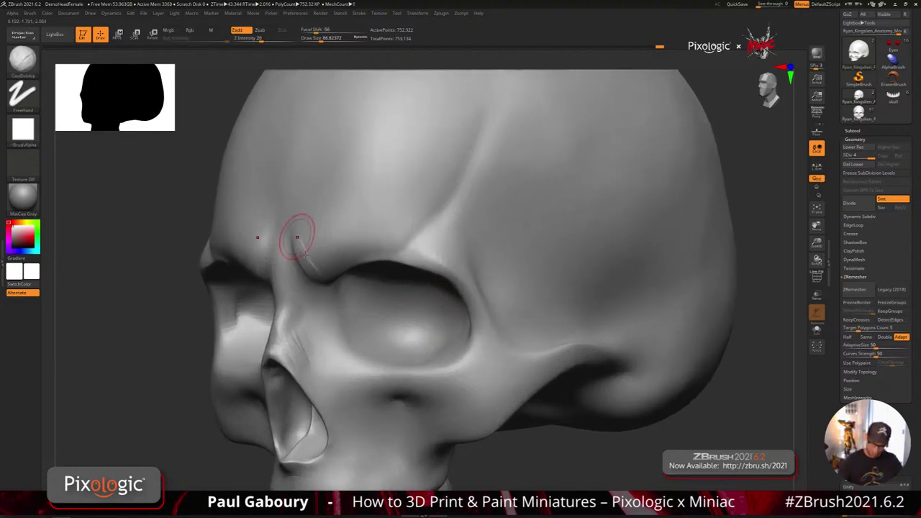
key(s)
mouse_move(318, 241)
mouse_down()
mouse_move(298, 204)
mouse_move(337, 243)
mouse_up()
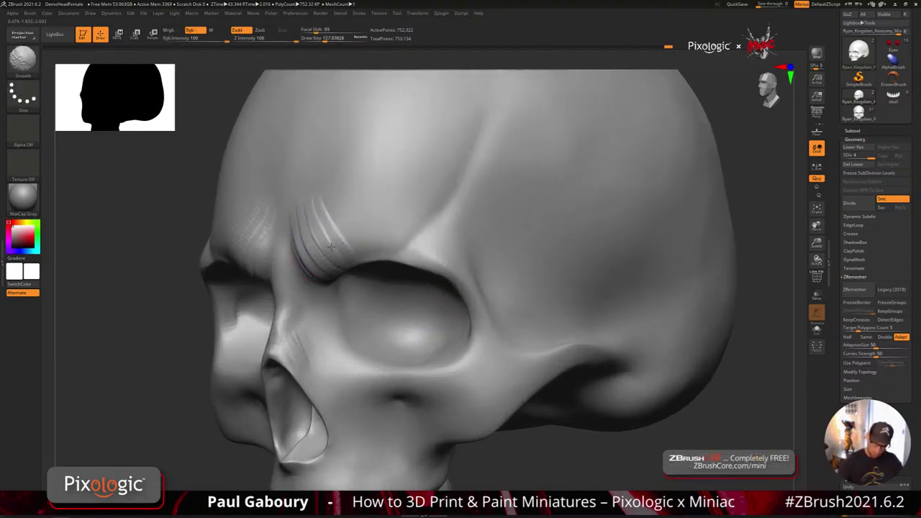
mouse_move(331, 210)
shift+mouse_down()
mouse_move(329, 245)
mouse_move(317, 237)
mouse_move(319, 253)
shift+mouse_up()
mouse_move(303, 337)
shift+mouse_down()
mouse_move(300, 347)
mouse_move(287, 325)
shift+mouse_up()
- Set the draw size to 123.77972, build up the brow ridges over the upper eye socket rims, and smooth them
ctrl+right_drag(326, 364, 367, 381)
mouse_move(367, 381)
shift+right_down()
mouse_move(397, 305)
mouse_move(430, 313)
shift+right_up()
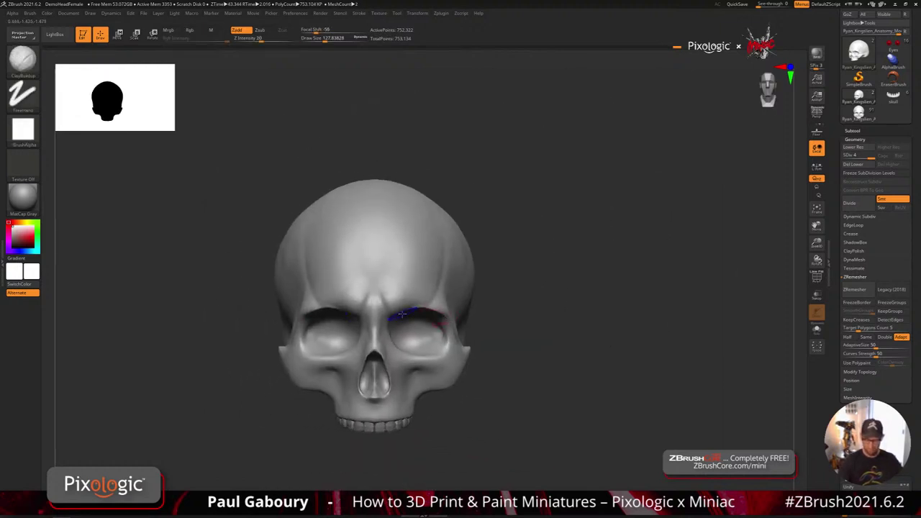
right_drag(351, 296, 357, 290)
key(s)
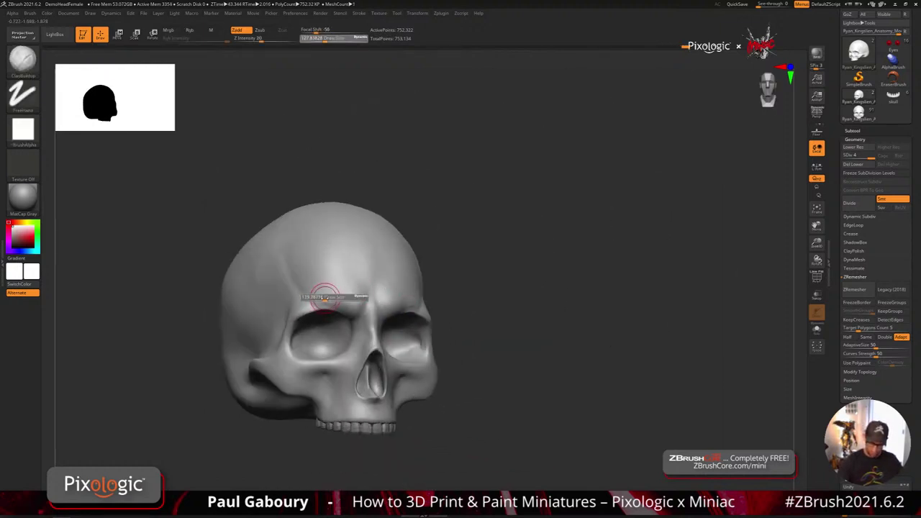
drag(325, 296, 345, 303)
key(s)
key(shift)
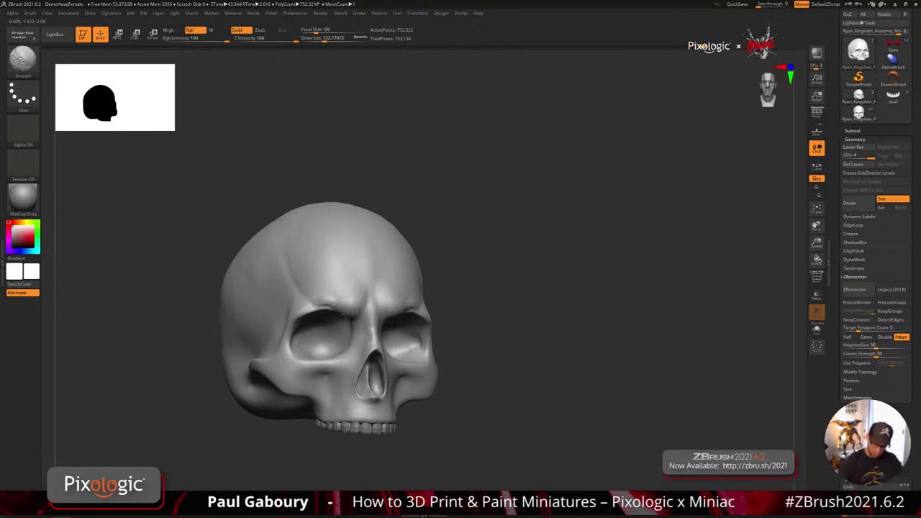
mouse_move(350, 297)
shift+mouse_down()
mouse_move(336, 296)
mouse_move(340, 306)
shift+mouse_up()
- Switch to the DamStandard brush and carve the temporal line from the side of the forehead down to the outer brow
key(b)
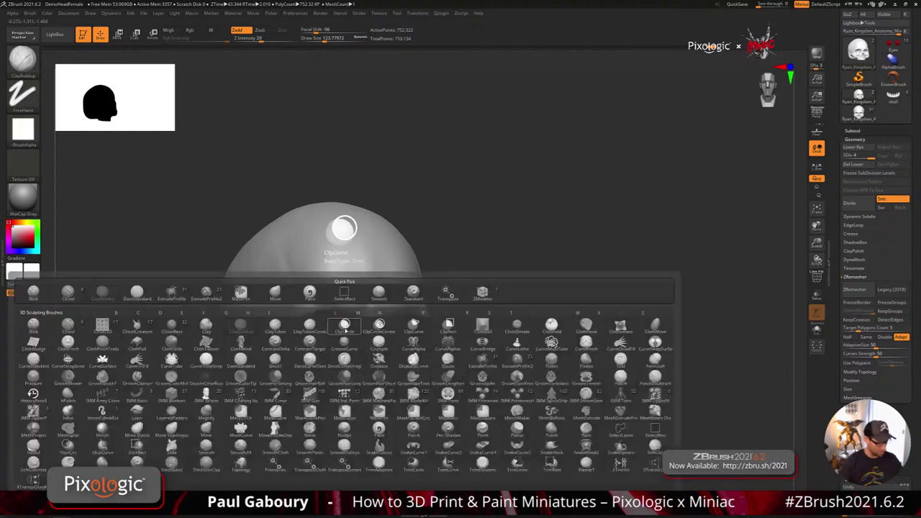
key(d)
key(s)
ctrl+right_drag(341, 314, 312, 290)
mouse_move(264, 228)
mouse_down()
mouse_move(283, 281)
mouse_move(326, 306)
mouse_up()
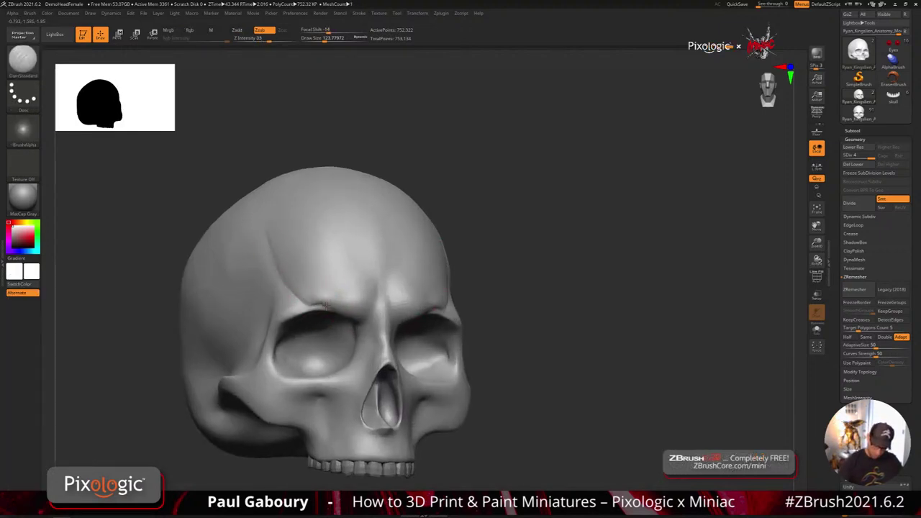
mouse_move(338, 315)
right_down()
mouse_move(339, 281)
mouse_move(350, 305)
mouse_move(344, 325)
mouse_move(309, 313)
right_up()
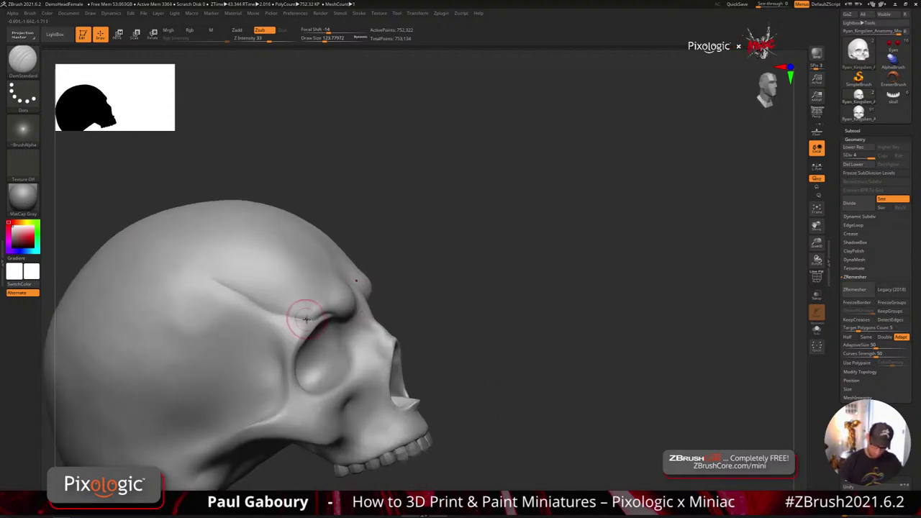
mouse_move(248, 299)
mouse_down()
mouse_move(173, 277)
mouse_move(203, 275)
mouse_up()
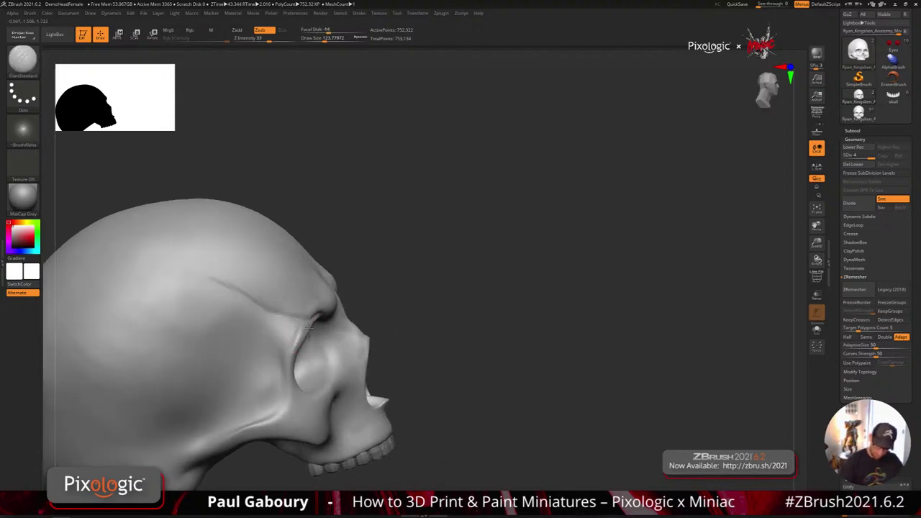
- Smooth the outer rim of the eye socket where it meets the brow
right_drag(291, 340, 287, 354)
mouse_move(302, 321)
shift+mouse_down()
mouse_move(287, 355)
mouse_move(297, 318)
mouse_move(279, 313)
mouse_move(295, 317)
mouse_move(290, 357)
shift+mouse_up()
mouse_move(407, 365)
alt+mouse_down()
mouse_move(435, 368)
mouse_move(439, 392)
alt+mouse_up()
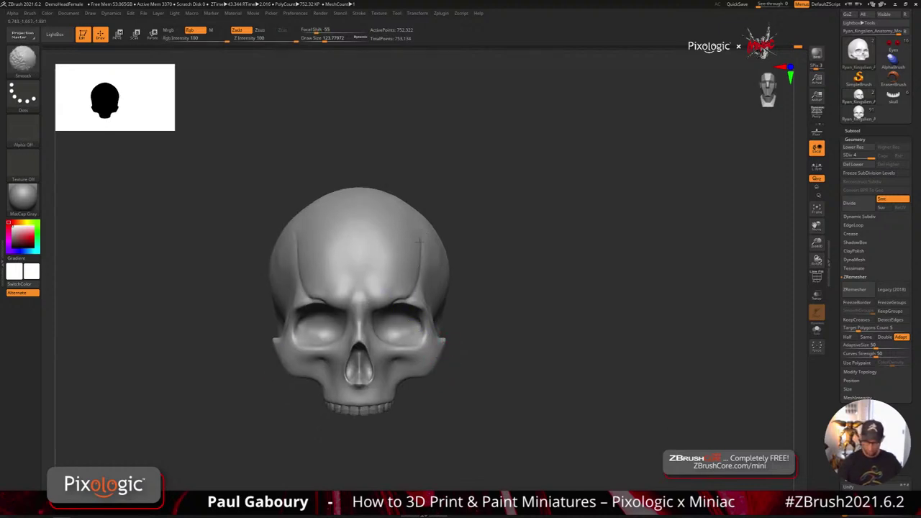
- Carve a crease with DamStandard below the eye sockets, running outward along the underside of the cheekbones
right_drag(402, 366, 402, 356)
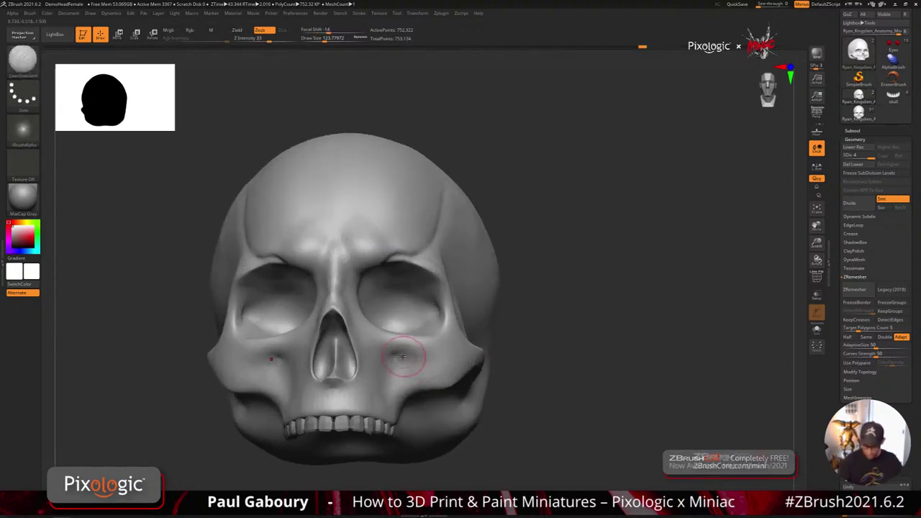
mouse_move(398, 356)
mouse_down()
mouse_move(392, 361)
mouse_move(400, 354)
mouse_up()
mouse_move(401, 354)
mouse_down()
mouse_move(420, 355)
mouse_move(392, 367)
mouse_move(386, 383)
mouse_move(436, 361)
mouse_move(396, 361)
mouse_move(458, 359)
mouse_move(445, 357)
mouse_up()
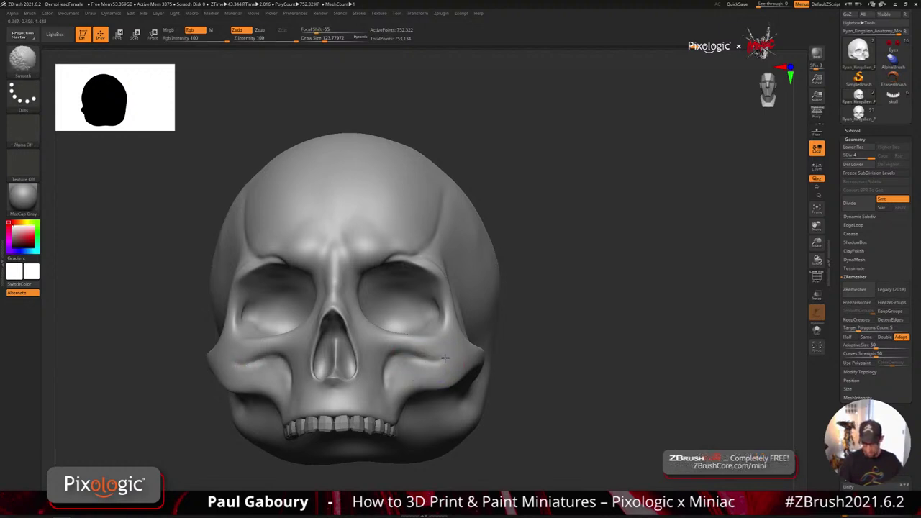
- Set the draw size to 62.0104, carve a vertical groove above the upper teeth, and divide the cranium to subdivision level 5
mouse_move(495, 389)
alt+mouse_down()
mouse_move(489, 360)
mouse_move(491, 414)
mouse_move(391, 389)
mouse_move(391, 372)
mouse_move(379, 379)
alt+mouse_up()
key(s)
ctrl+right_drag(373, 380, 366, 378)
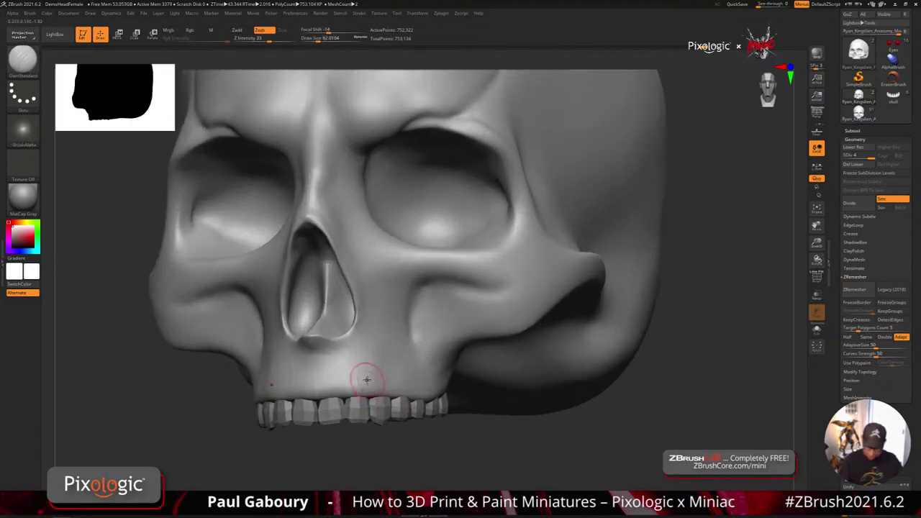
drag(368, 378, 371, 399)
key(ctrl)
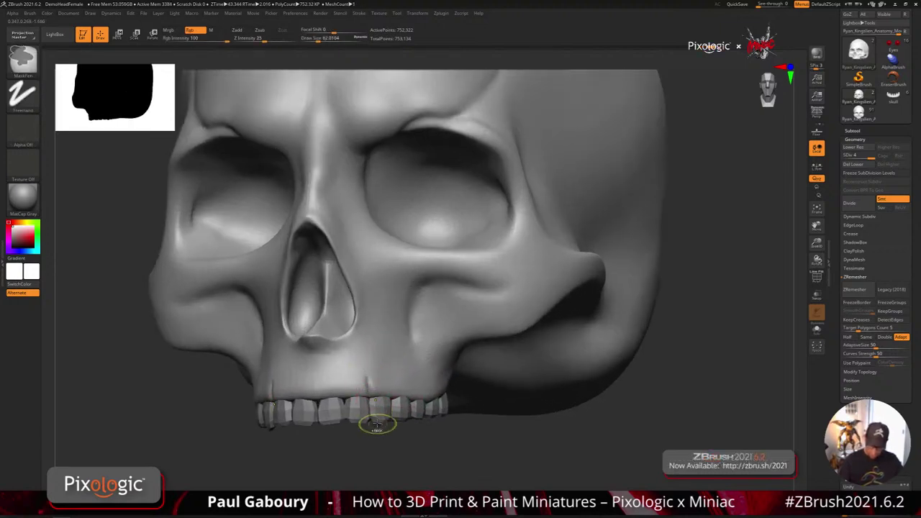
key(ctrl+z)
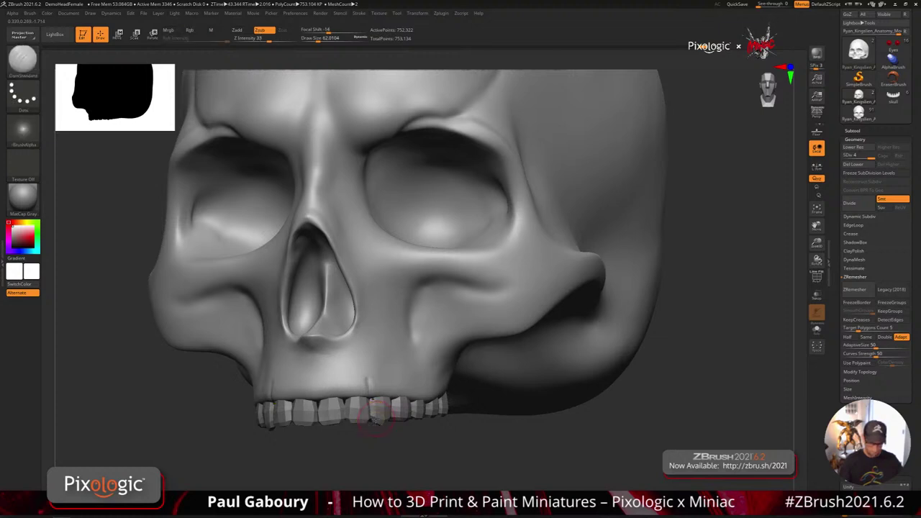
key(ctrl)
key(ctrl+d)
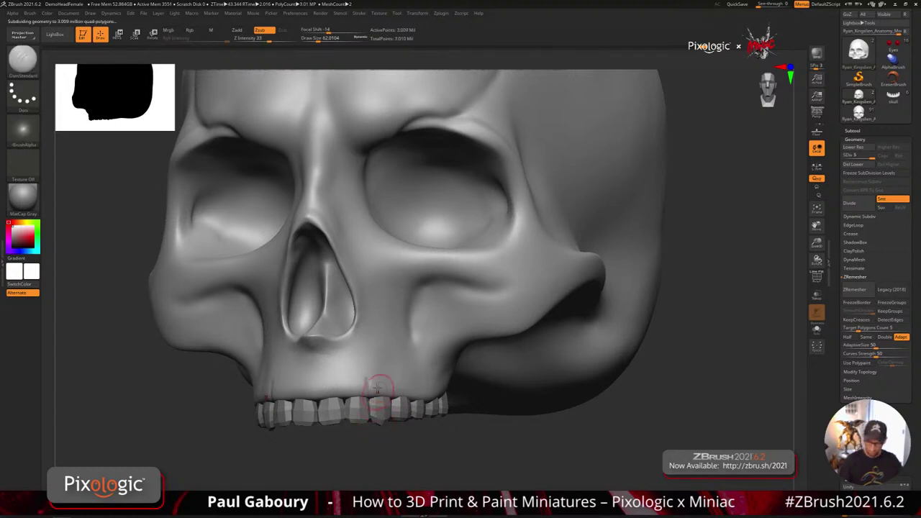
- Carve vertical grooves into the upper jaw above the gaps between the front teeth and smooth them
right_drag(369, 384, 361, 363)
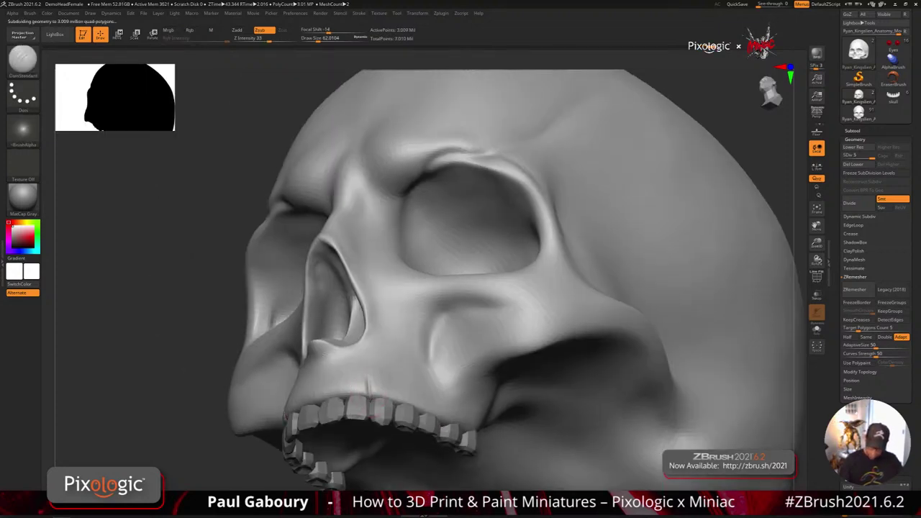
drag(368, 382, 367, 364)
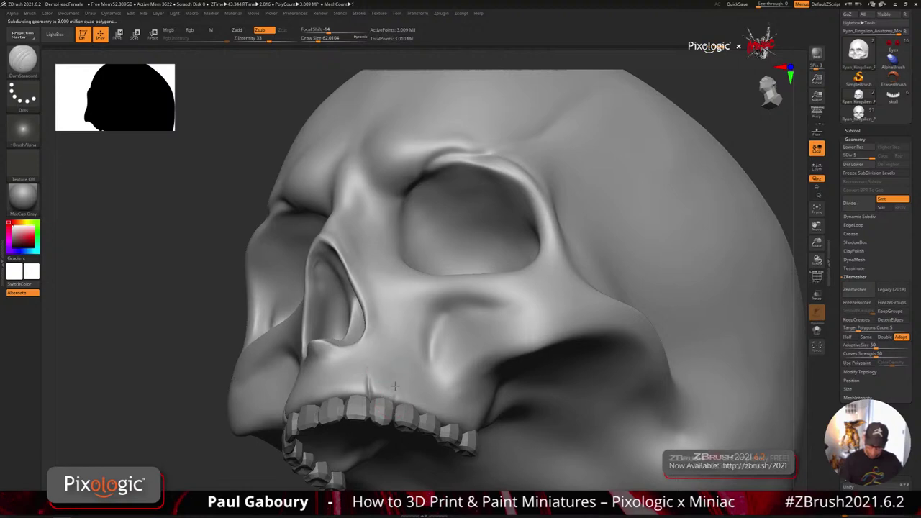
drag(396, 398, 392, 368)
key(shift)
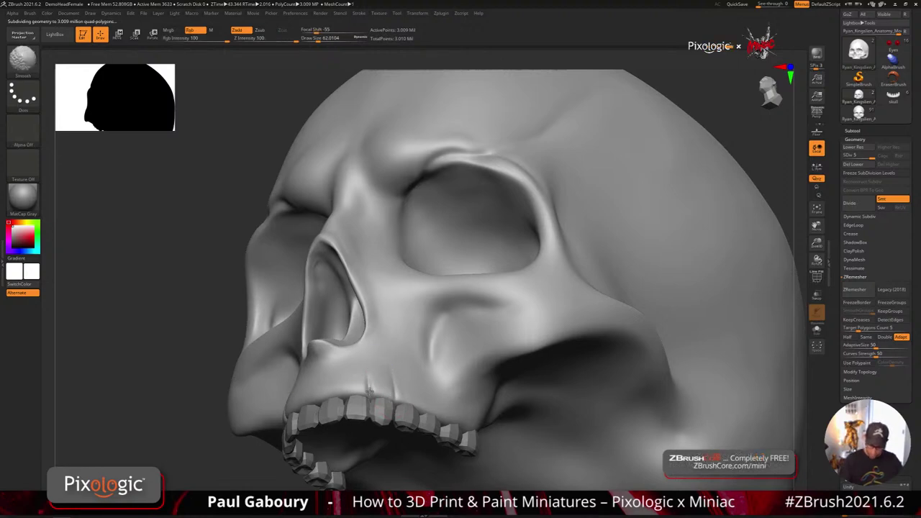
- Switch to the ClayBuildup brush and build up the tooth root between the two grooves above the teeth, smoothing it
key(b)
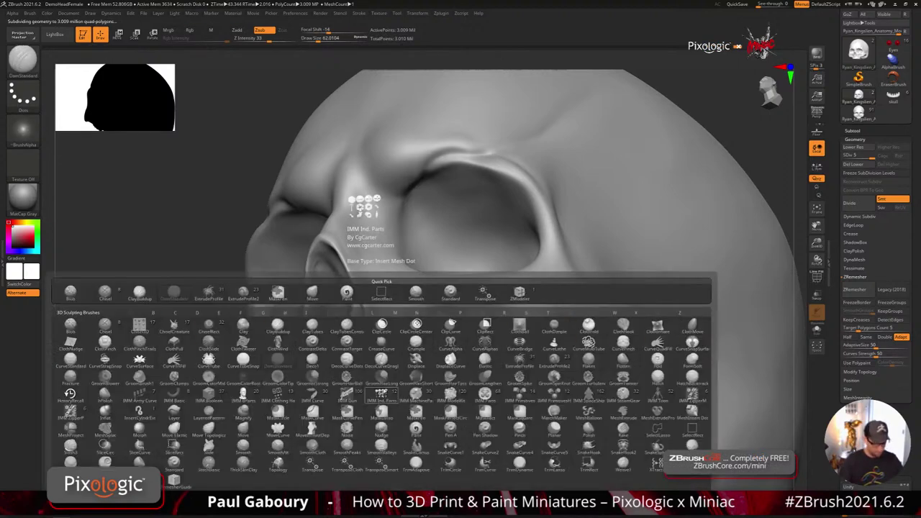
key(c)
key(b)
drag(387, 377, 377, 393)
key(shift)
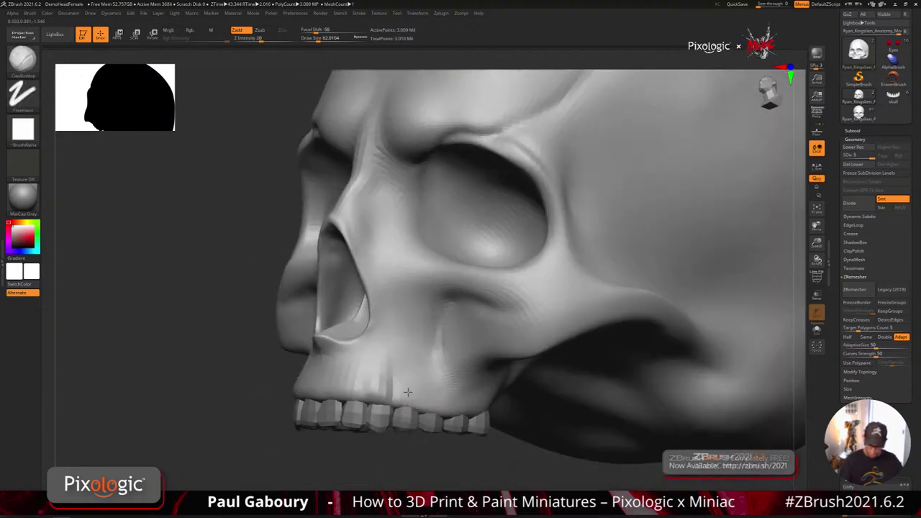
- Build up the next tooth root toward the side of the upper jaw with ClayBuildup and smooth it
mouse_move(394, 376)
mouse_down()
mouse_move(413, 393)
mouse_move(393, 365)
mouse_move(392, 383)
mouse_up()
key(shift)
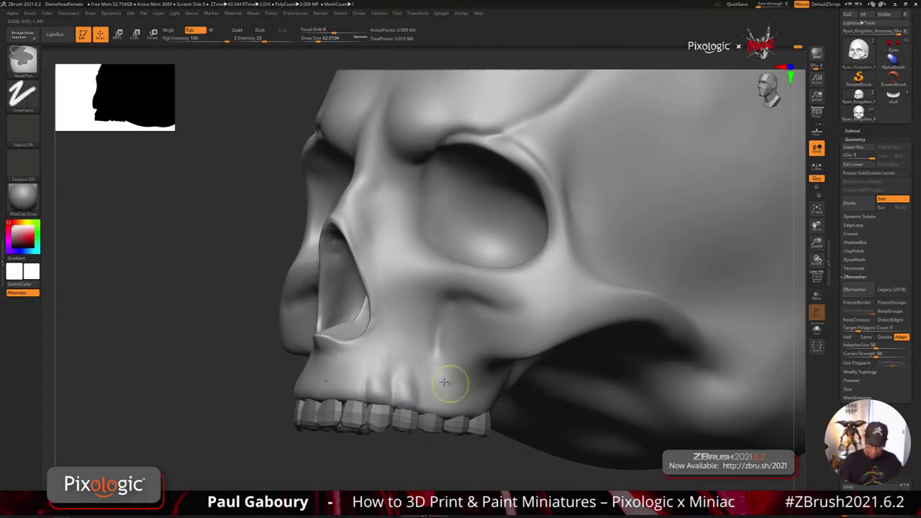
mouse_move(449, 378)
ctrl+right_down()
mouse_move(536, 378)
mouse_move(504, 397)
mouse_move(483, 374)
mouse_move(415, 367)
ctrl+right_up()
key(shift)
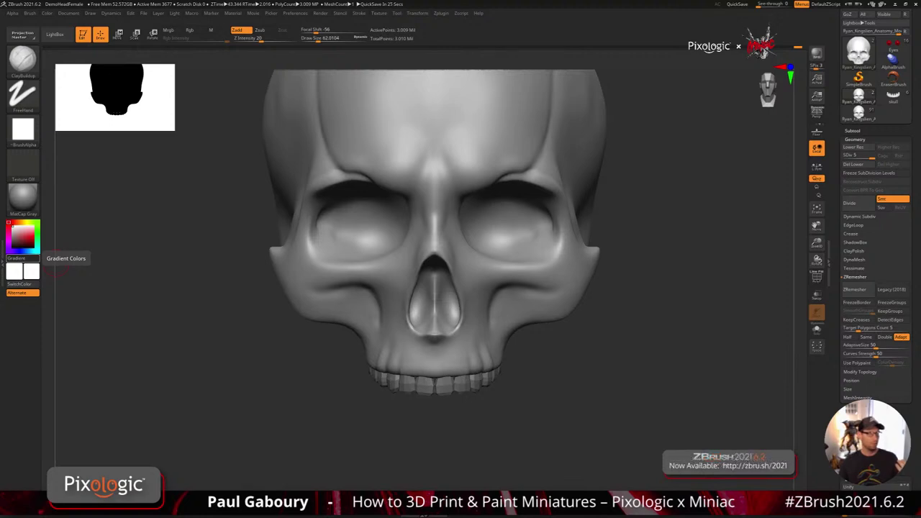
- Switch to the web browser, open the baseball cap event from the March 24 calendar, select its address, and return to ZBrush
drag(0, 115, 281, 1)
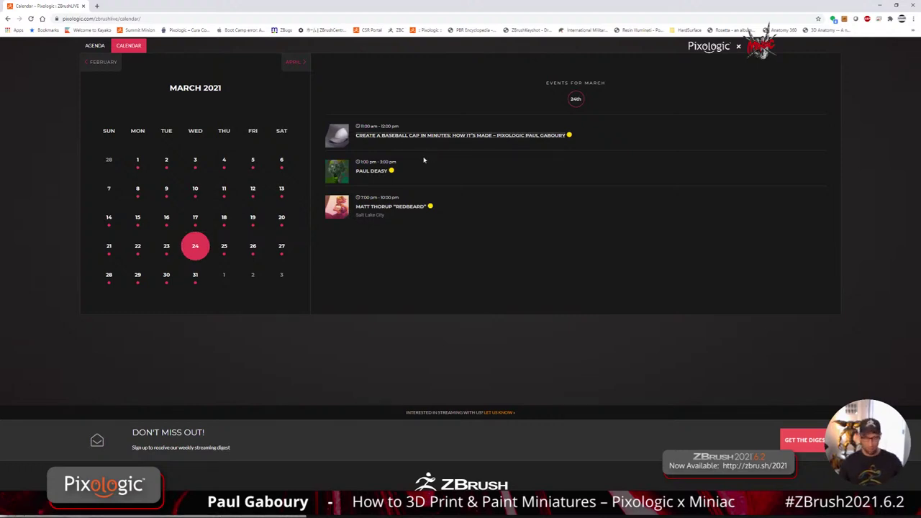
click(424, 136)
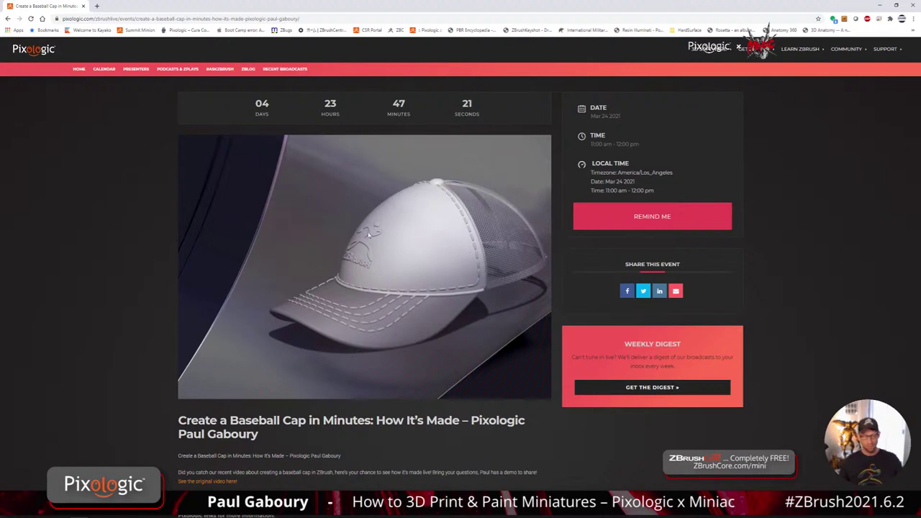
click(183, 22)
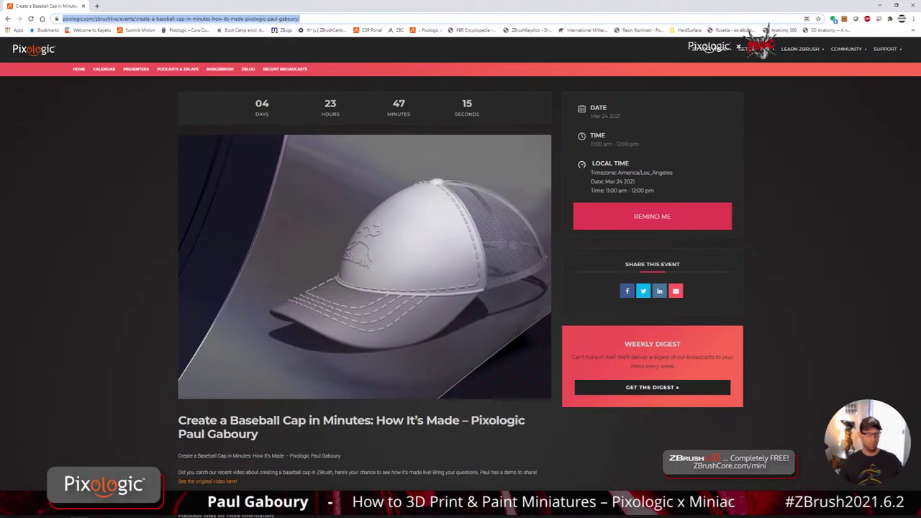
key(alt+Tab)
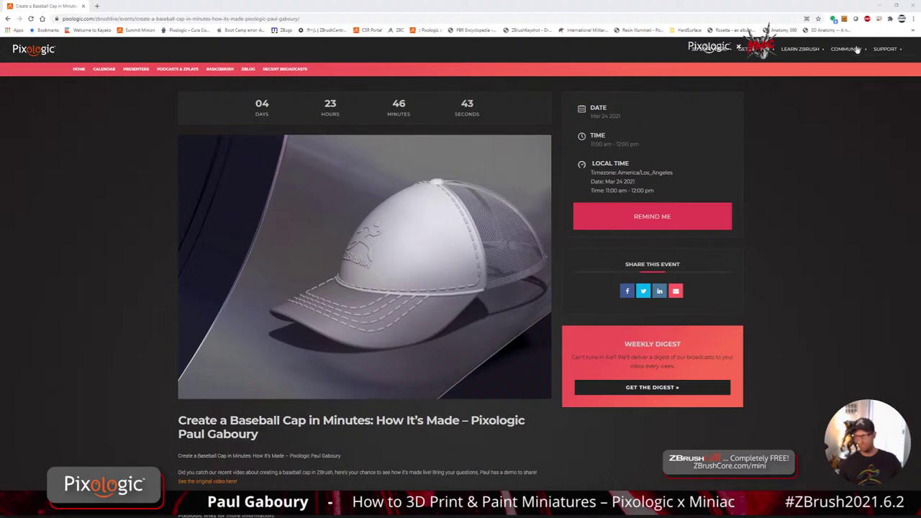
click(880, 6)
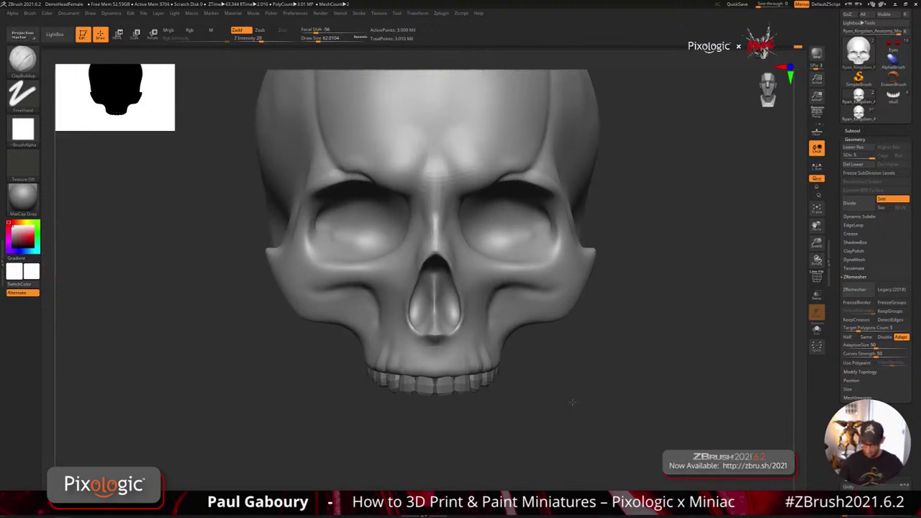
- Set the draw size to 56.467, then build up and smooth the root above the front teeth with ClayBuildup
drag(576, 403, 637, 403)
key(s)
drag(392, 410, 391, 409)
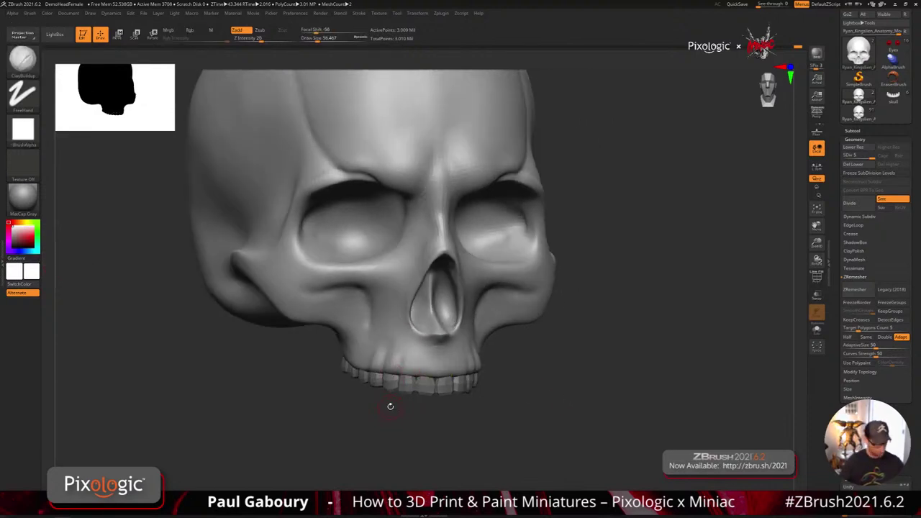
key(shift)
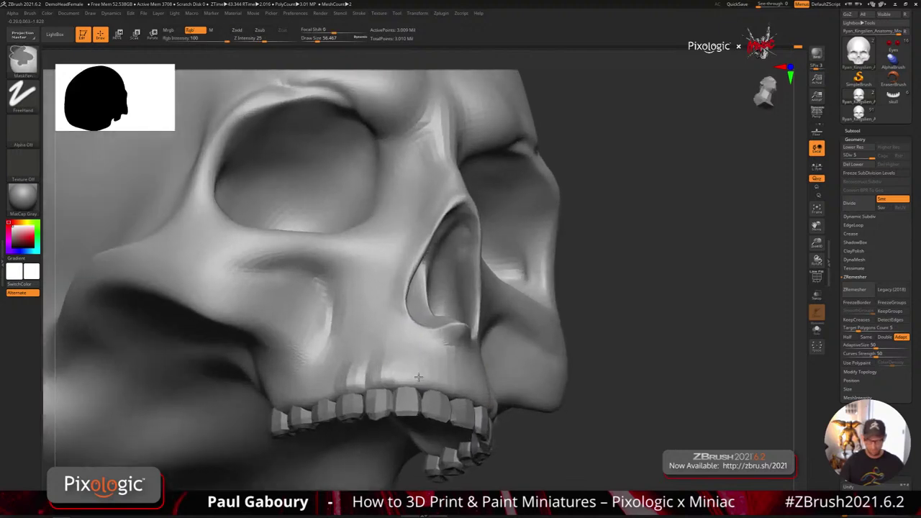
key(ctrl)
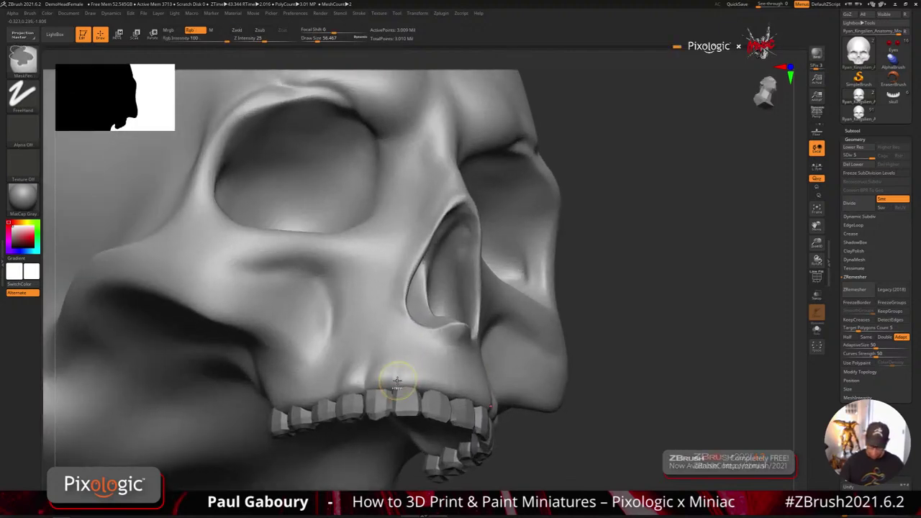
- Switch to the DamStandard brush, carve vertical grooves beside the front tooth roots above the gum line, and smooth them
key(b)
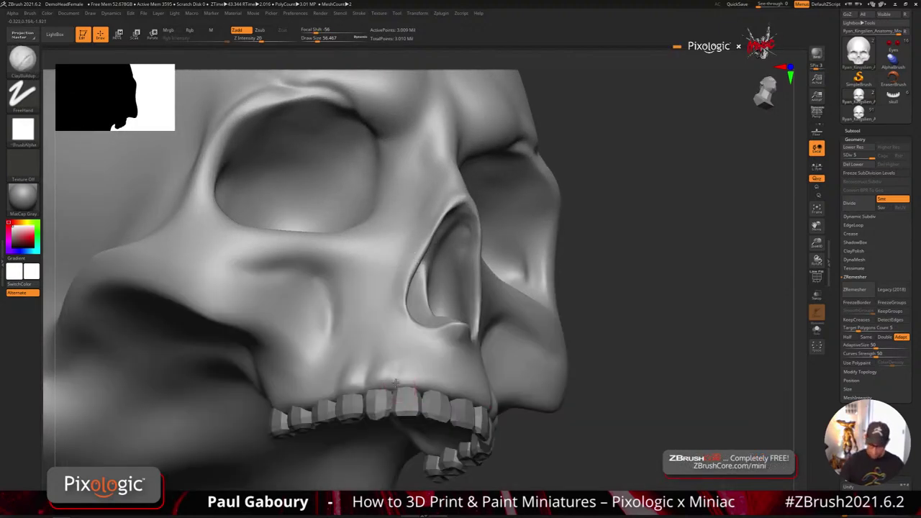
key(b)
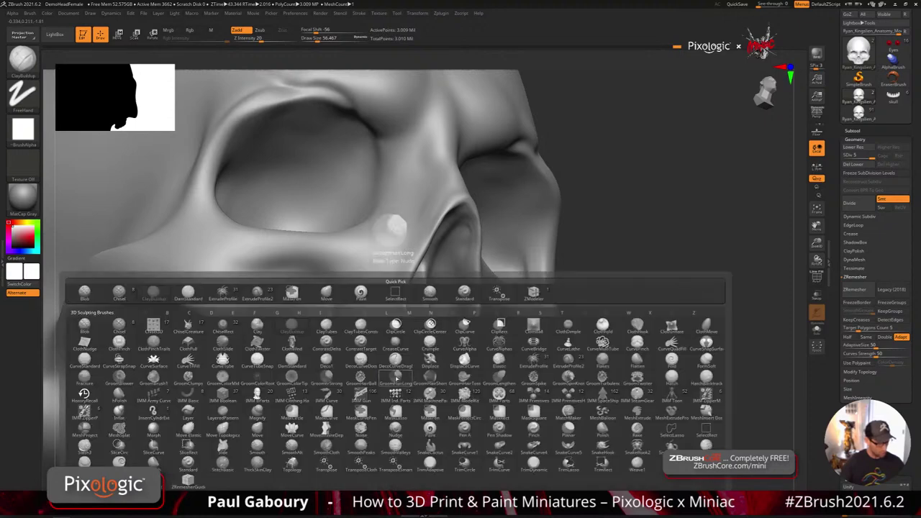
key(d)
key(s)
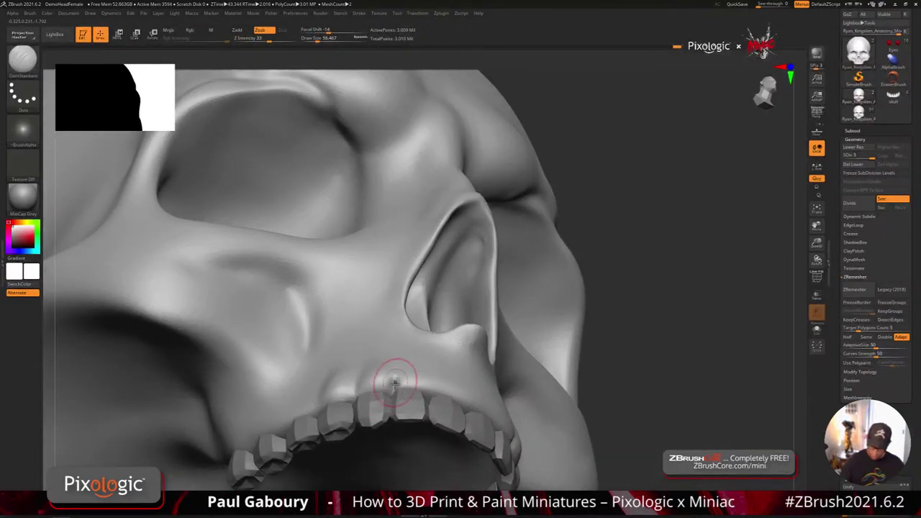
drag(395, 382, 393, 365)
drag(356, 397, 357, 378)
right_drag(354, 389, 321, 409)
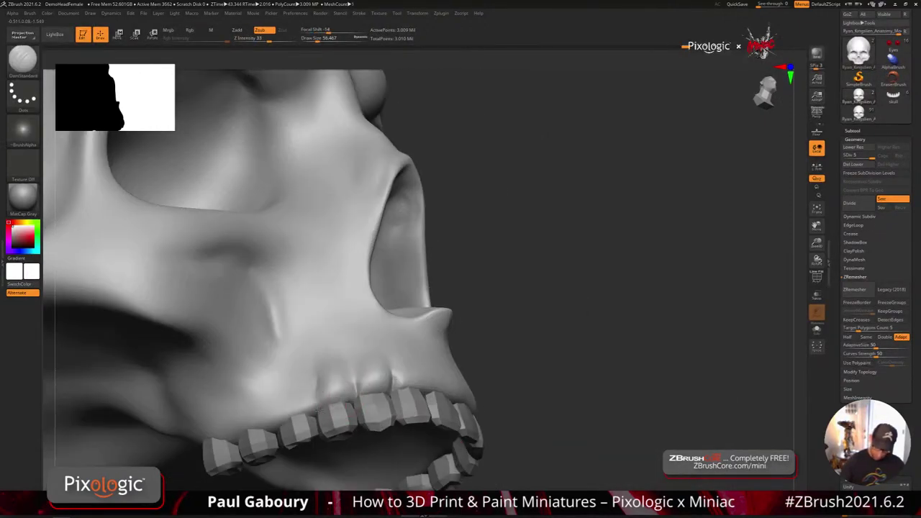
key(shift)
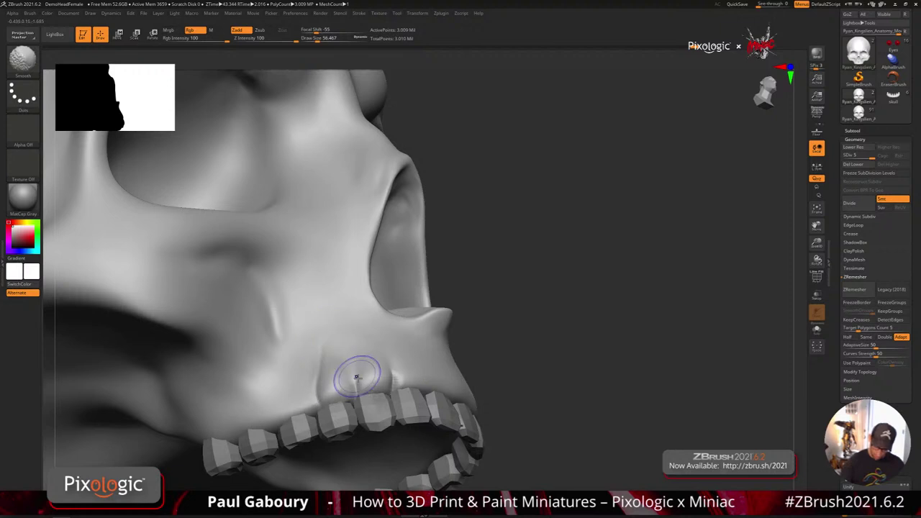
- Deepen the grooves and gum line around the two raised front tooth roots and soften their upper ends
mouse_move(356, 379)
mouse_down()
mouse_move(341, 352)
mouse_move(369, 400)
mouse_up()
right_drag(388, 387, 393, 369)
drag(394, 391, 388, 353)
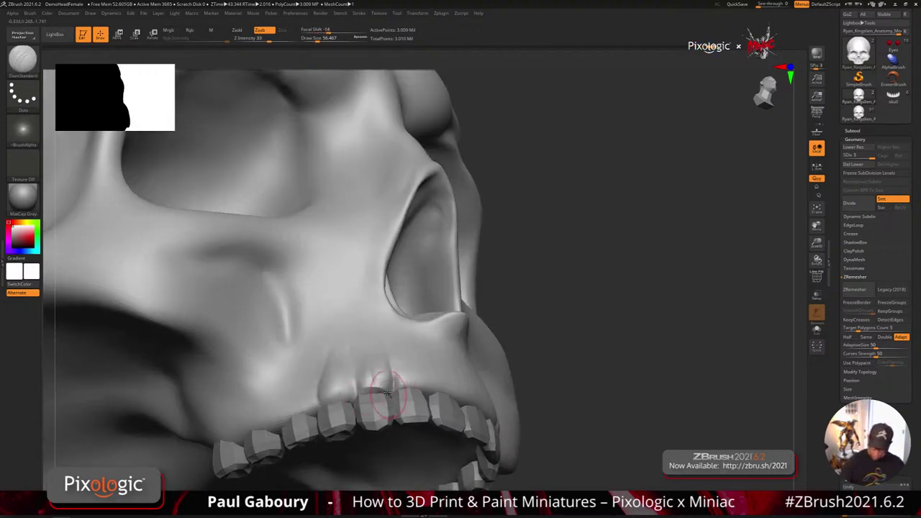
drag(352, 389, 332, 398)
mouse_move(419, 402)
right_down()
mouse_move(388, 418)
mouse_move(393, 407)
right_up()
mouse_move(393, 403)
shift+mouse_down()
mouse_move(367, 392)
mouse_move(391, 356)
shift+mouse_up()
drag(341, 387, 353, 380)
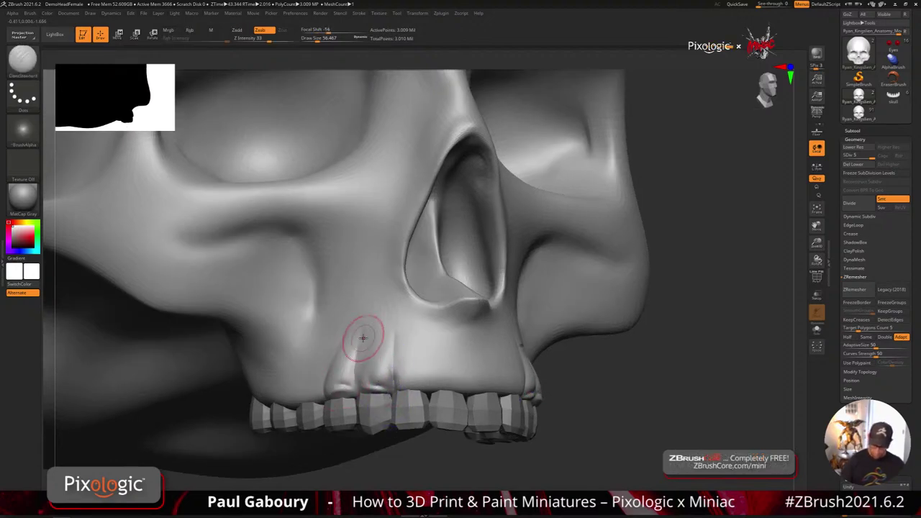
- Carve root grooves above the side and back teeth of the upper jaw and smooth them
right_drag(353, 363, 310, 394)
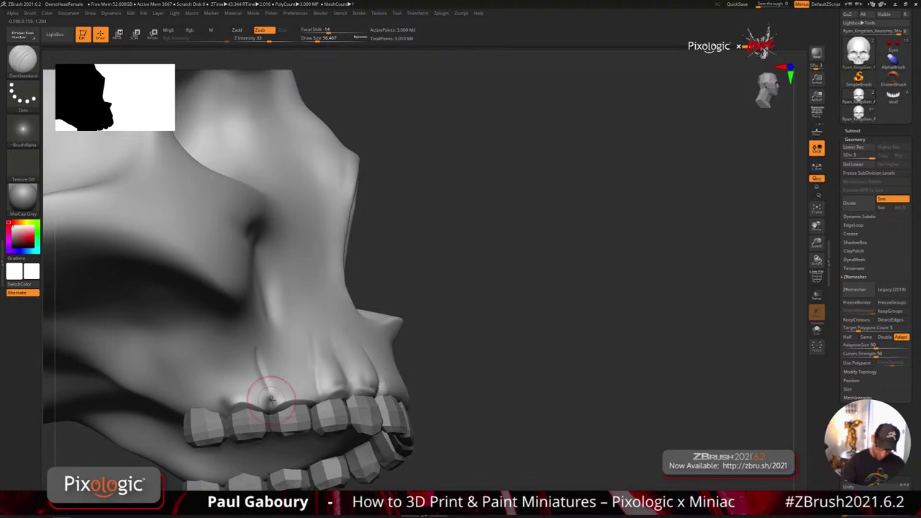
key(shift)
mouse_move(271, 387)
shift+mouse_down()
mouse_move(273, 400)
mouse_move(226, 364)
mouse_move(224, 393)
mouse_move(188, 383)
shift+mouse_up()
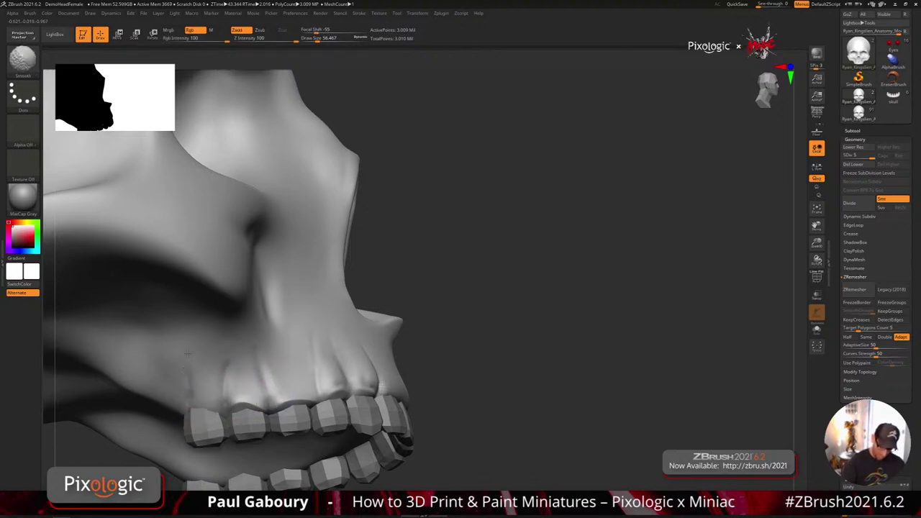
- Carve vertical root grooves above the central upper front teeth with DamStandard and smooth the bone between them
mouse_move(346, 385)
right_down()
mouse_move(273, 374)
mouse_move(461, 391)
mouse_move(422, 395)
right_up()
key(shift)
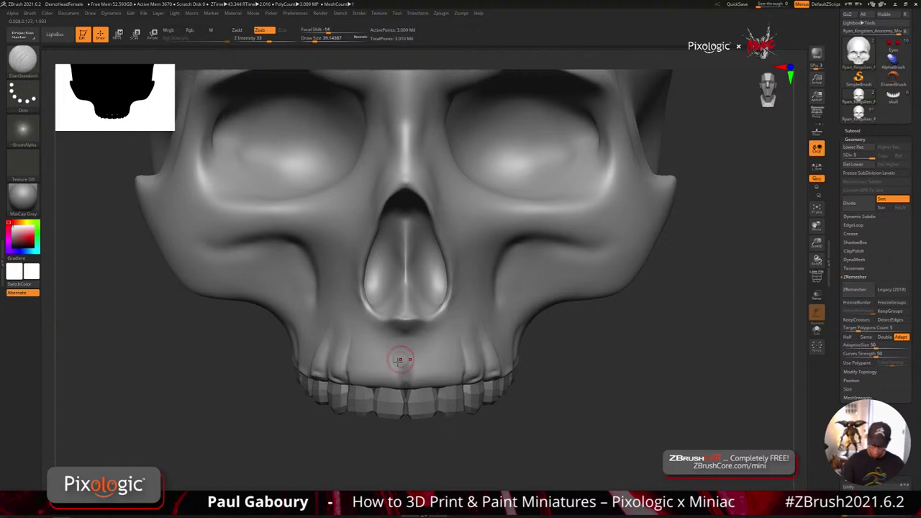
right_drag(401, 353, 370, 377)
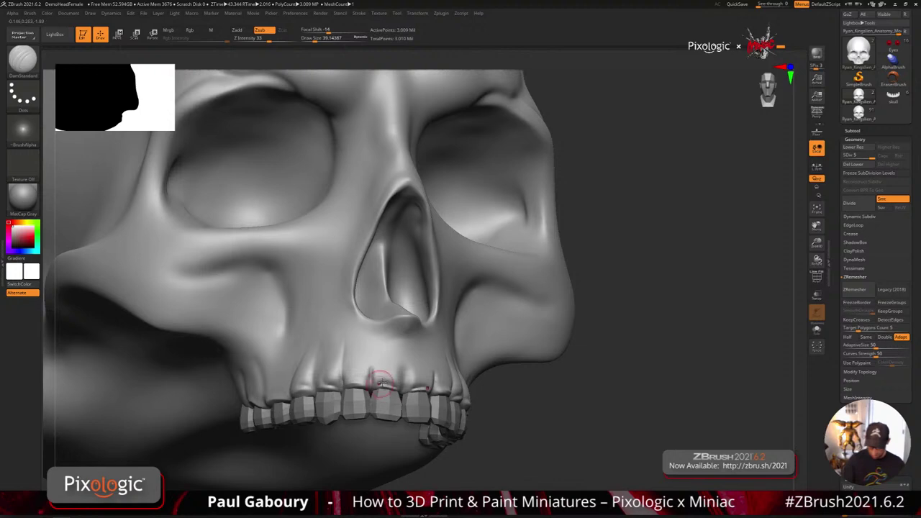
- Switch to the ClayBuildup brush, build up a raised gum-line ridge above the upper front teeth, and smooth it
key(b)
key(c)
key(b)
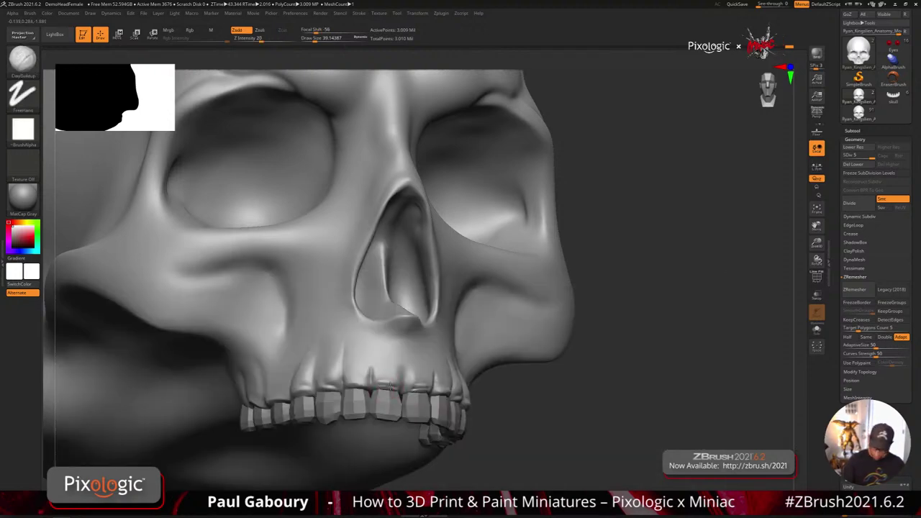
key(shift)
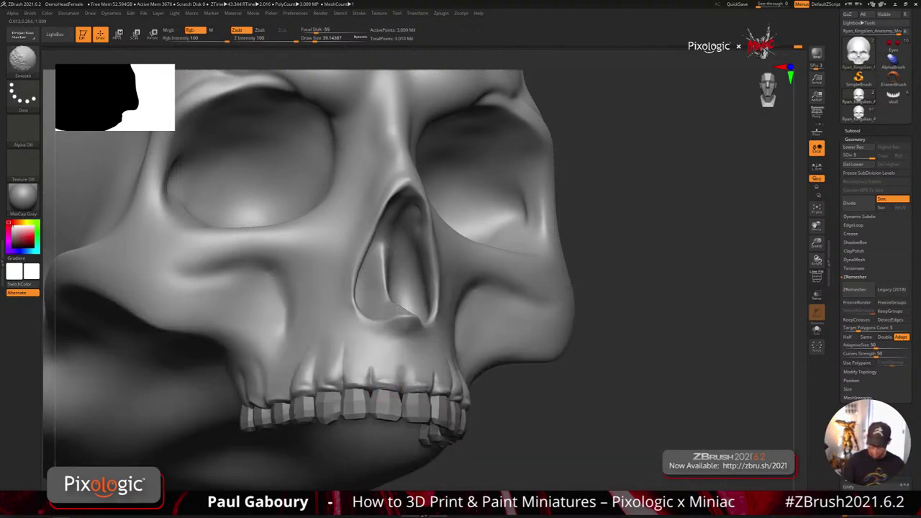
shift+drag(403, 383, 433, 383)
drag(350, 386, 370, 378)
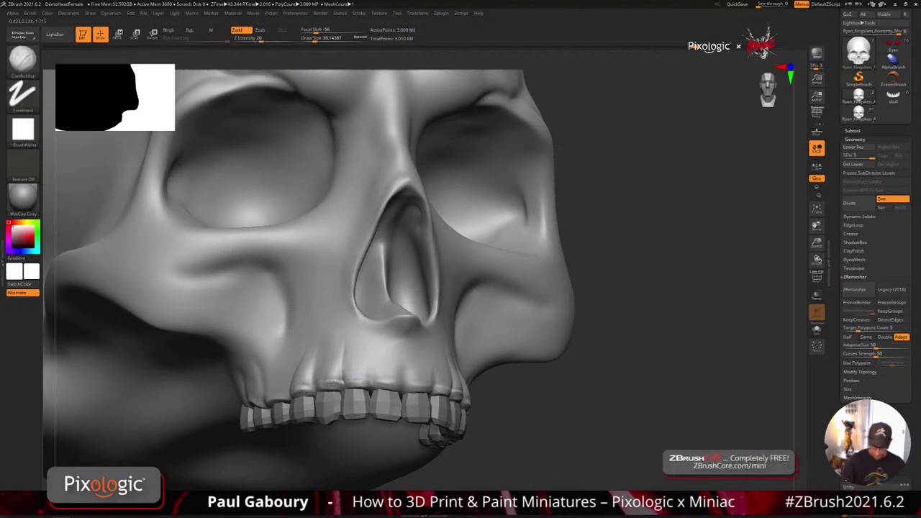
key(shift)
- Extend the gum-line ridge above the canine and neighbouring side teeth and blend it by smoothing
right_drag(371, 376, 314, 379)
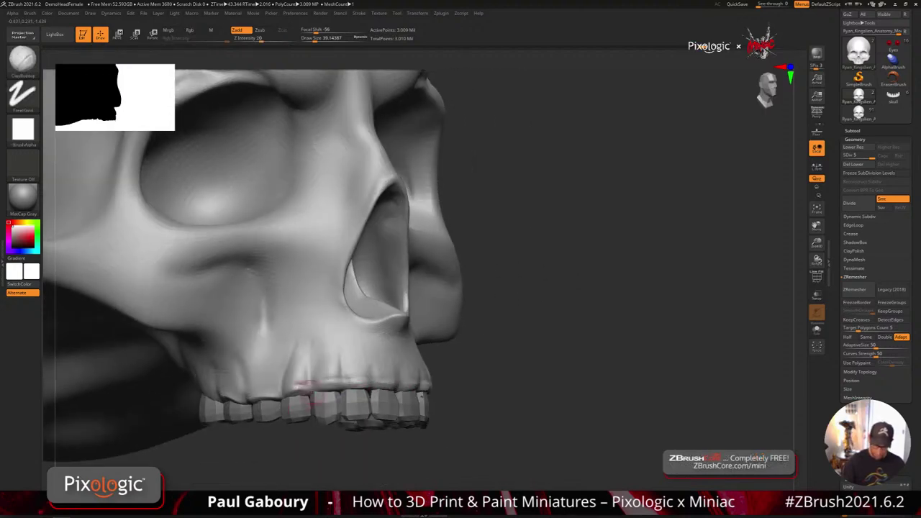
drag(308, 382, 303, 389)
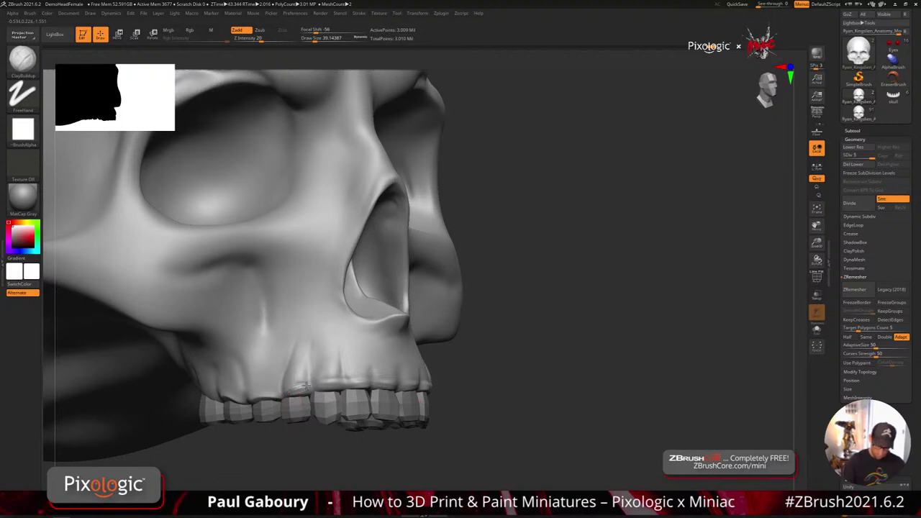
key(shift)
alt+right_drag(304, 389, 334, 391)
mouse_move(307, 396)
mouse_down()
mouse_move(289, 400)
mouse_move(305, 396)
mouse_up()
key(shift)
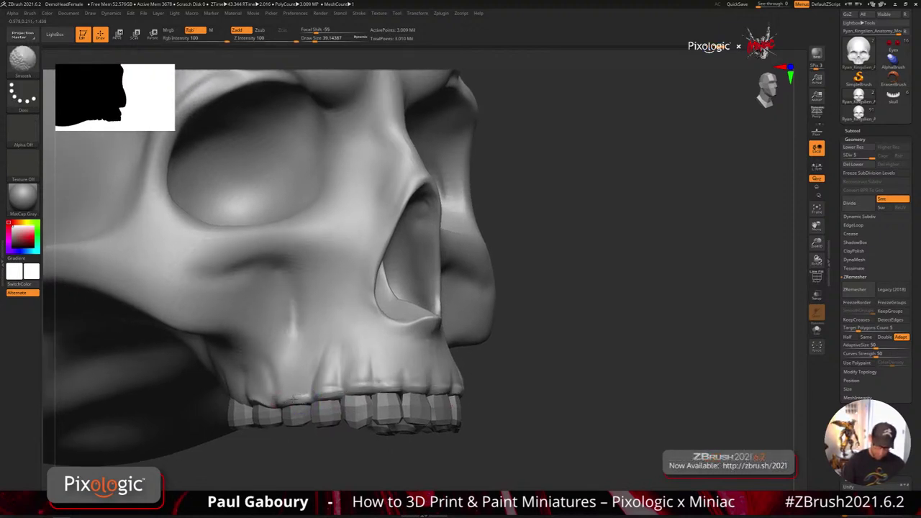
- Continue the raised gum-line ridge over the back upper teeth and smooth it into the jaw
right_drag(294, 399, 305, 387)
key(shift)
drag(286, 403, 305, 402)
key(shift)
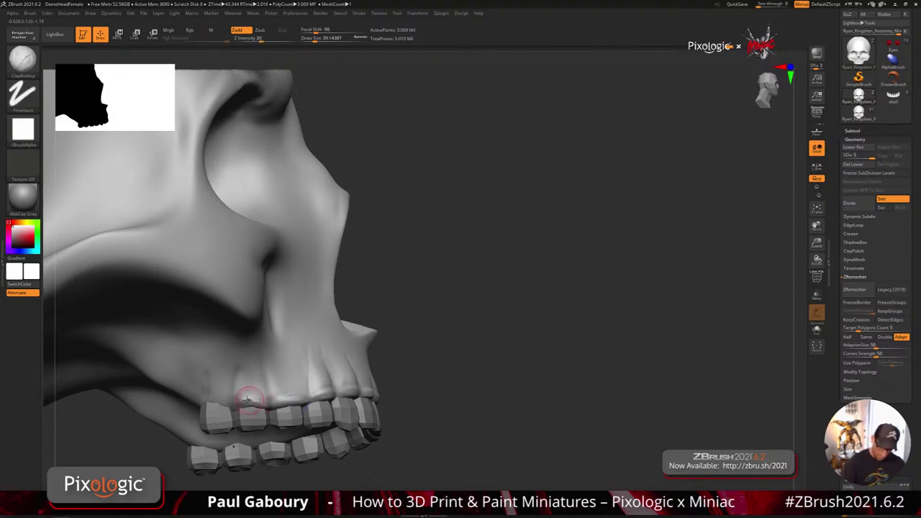
key(shift)
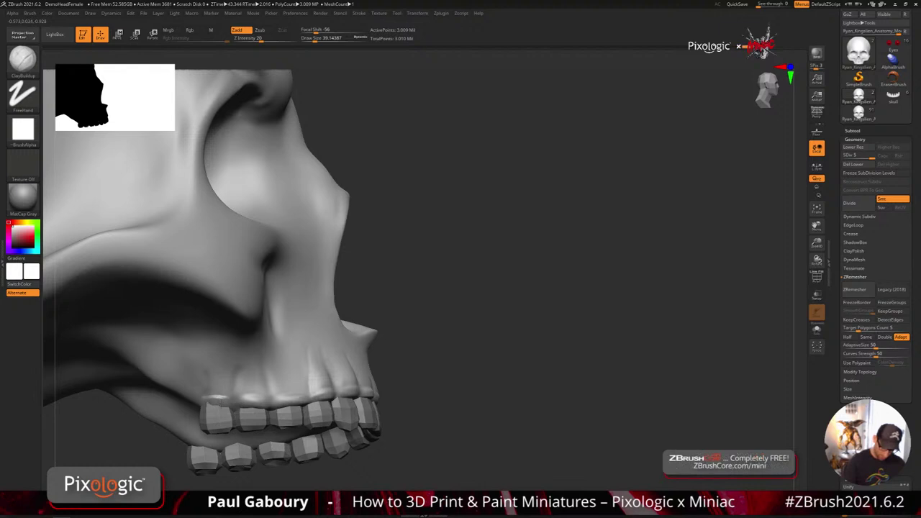
key(shift)
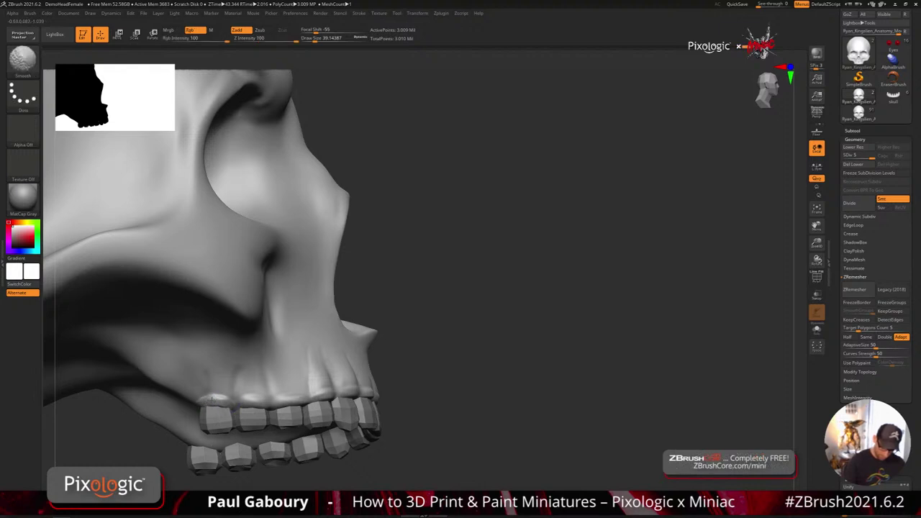
- Build up the roots and gum ridge above the two central upper teeth with ClayBuildup and smooth them
mouse_move(403, 371)
alt+mouse_down()
mouse_move(291, 370)
mouse_move(324, 422)
mouse_move(368, 410)
alt+mouse_up()
alt+right_drag(368, 410, 349, 412)
ctrl+right_drag(349, 412, 348, 425)
alt+right_drag(288, 390, 307, 391)
ctrl+right_drag(307, 392, 307, 408)
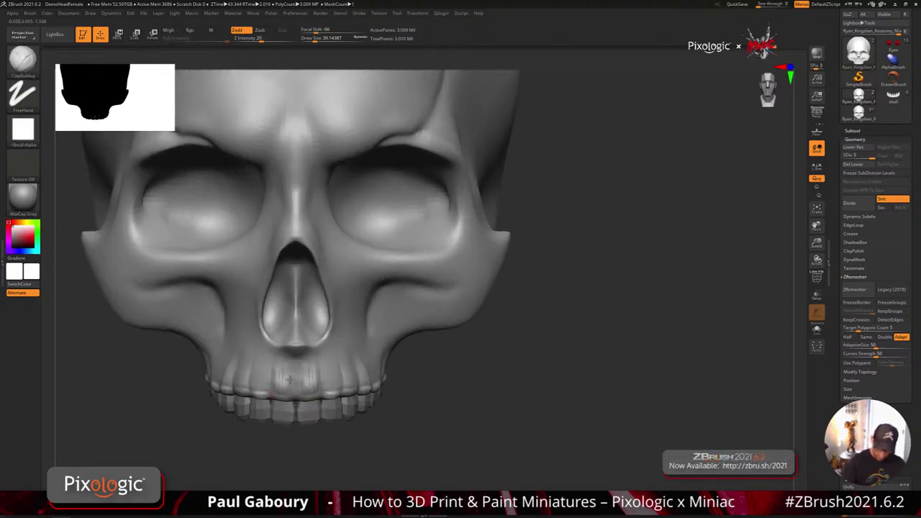
key(shift)
ctrl+right_drag(282, 387, 283, 401)
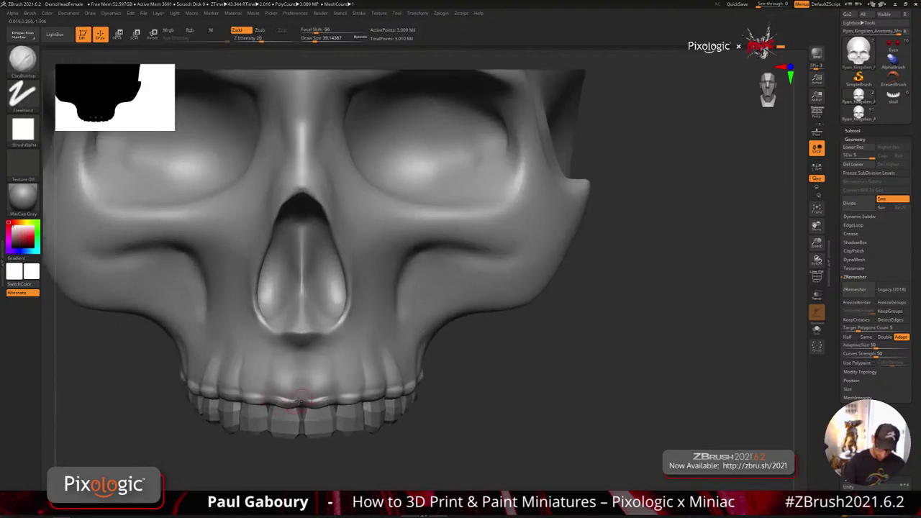
key(shift)
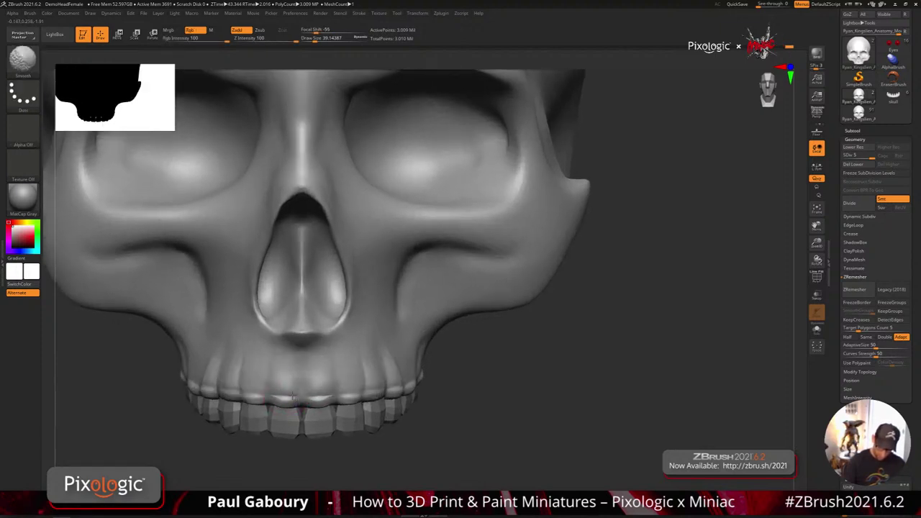
- Switch to the DamStandard brush, carve grooves through the gum ridge between the front teeth, and smooth the root area
right_drag(293, 397, 267, 396)
key(b)
key(d)
key(s)
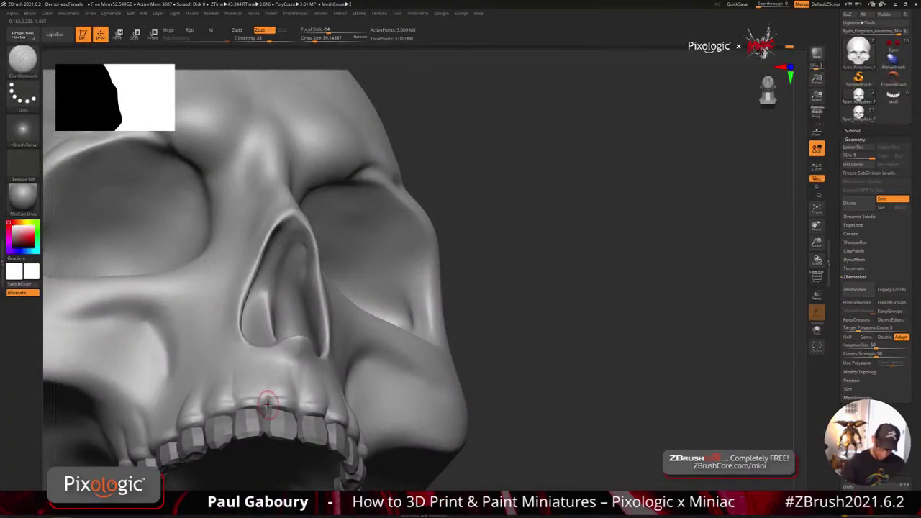
mouse_move(268, 404)
mouse_down()
mouse_move(260, 362)
mouse_move(234, 393)
mouse_up()
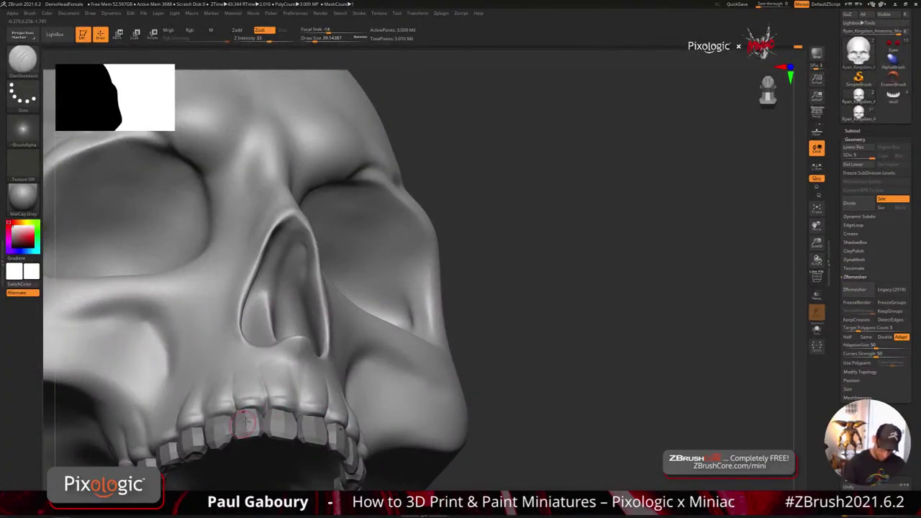
shift+right_drag(245, 424, 298, 405)
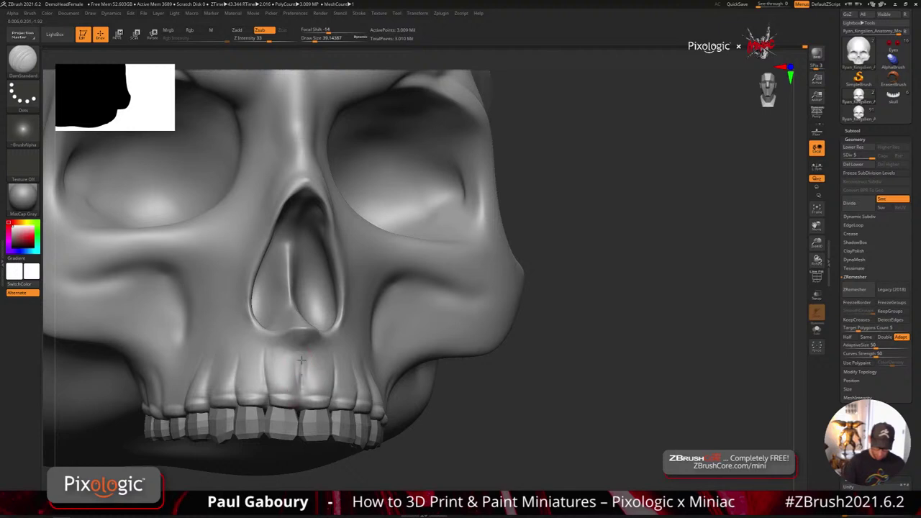
key(shift)
mouse_move(278, 365)
shift+mouse_down()
mouse_move(192, 373)
mouse_move(231, 389)
shift+mouse_up()
mouse_move(495, 379)
ctrl+right_down()
mouse_move(386, 364)
mouse_move(438, 355)
mouse_move(384, 372)
mouse_move(381, 339)
ctrl+right_up()
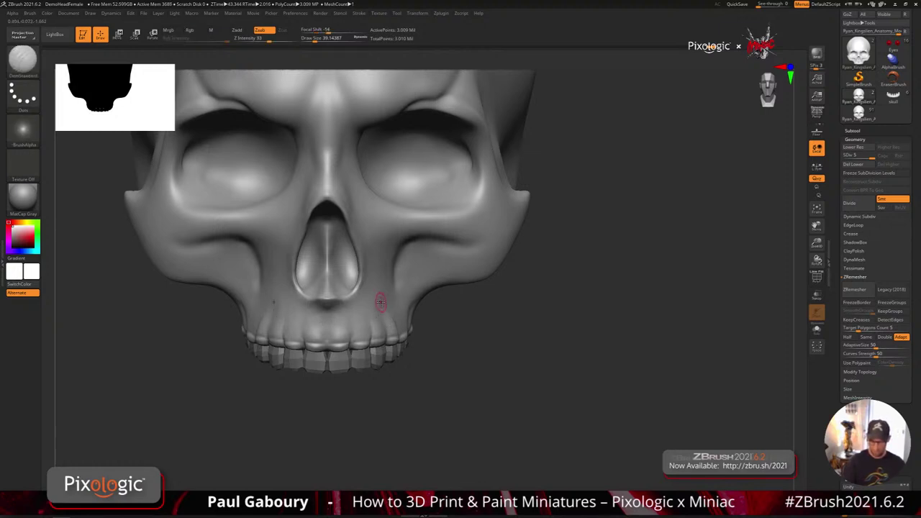
- Carve a groove beneath the nasal spine and around the outer edge of the nasal opening, smoothing it along the way
right_drag(379, 300, 333, 350)
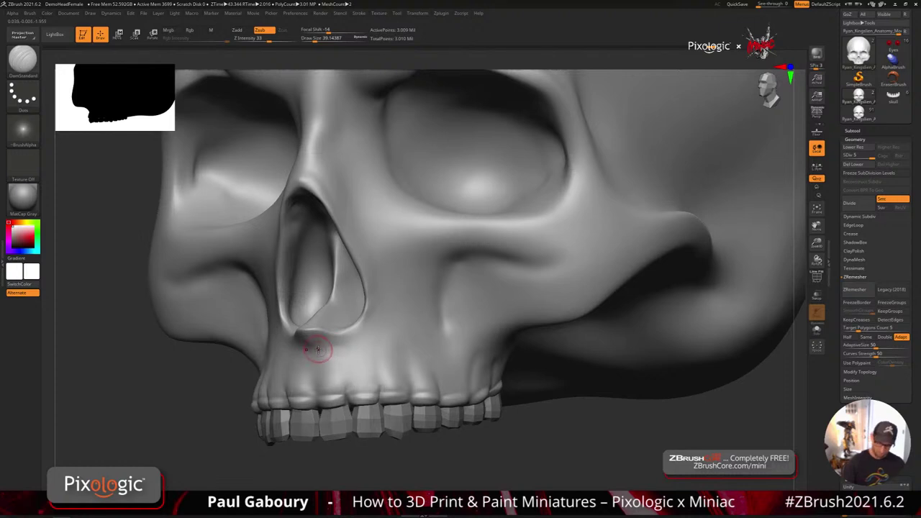
mouse_move(331, 340)
mouse_down()
mouse_move(345, 345)
mouse_move(321, 353)
mouse_move(364, 335)
mouse_move(332, 346)
mouse_move(357, 341)
mouse_up()
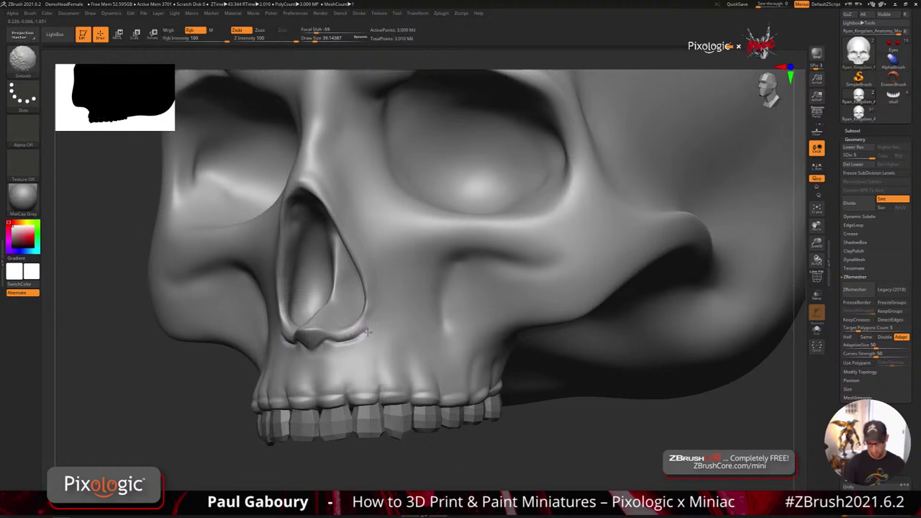
right_drag(389, 321, 372, 323)
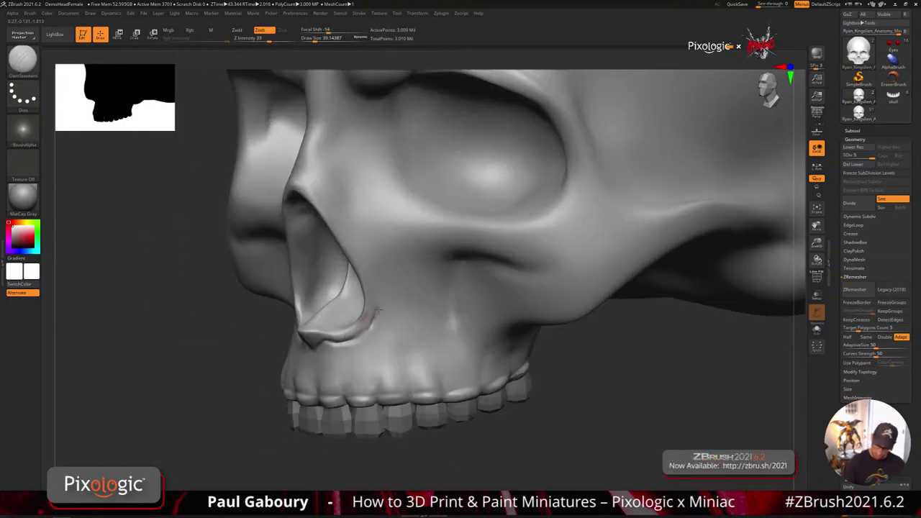
drag(378, 289, 317, 185)
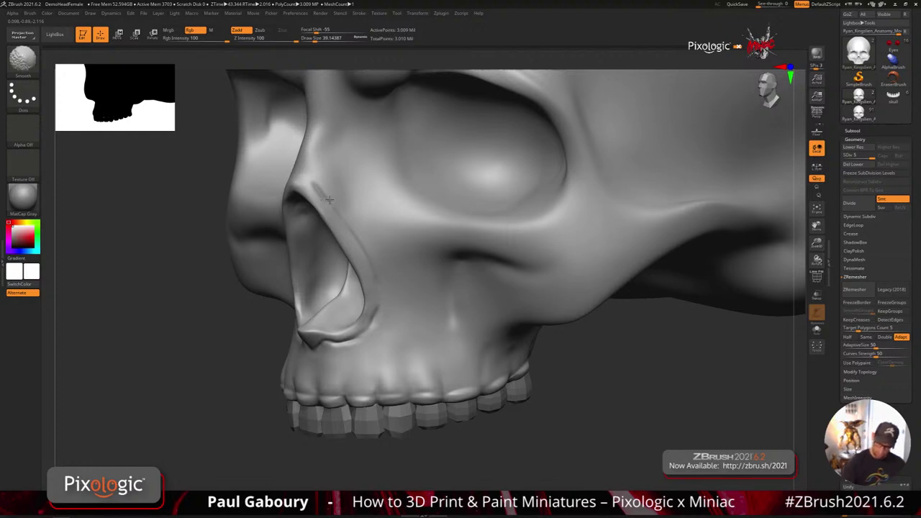
- Drop to subdivision level 4, build up the upper rim of the nasal opening with ClayBuildup, and smooth it
key(shift+d)
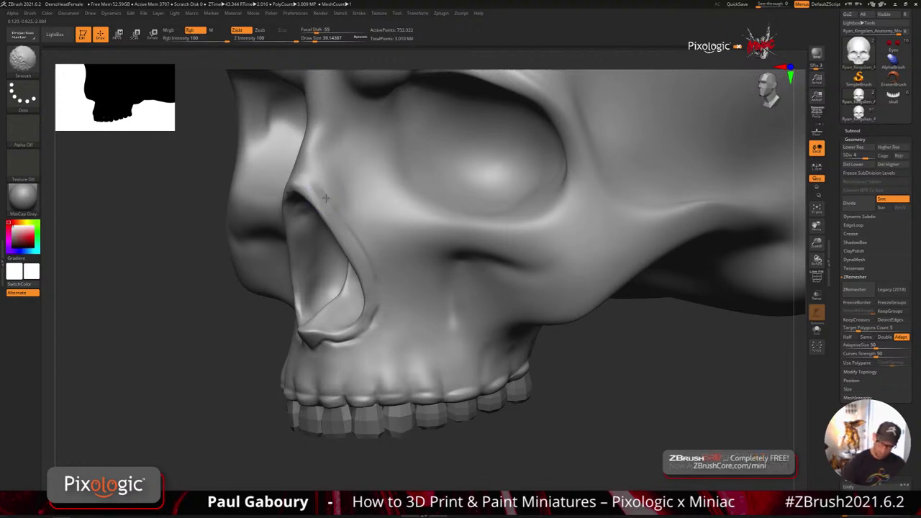
alt+right_drag(365, 251, 382, 290)
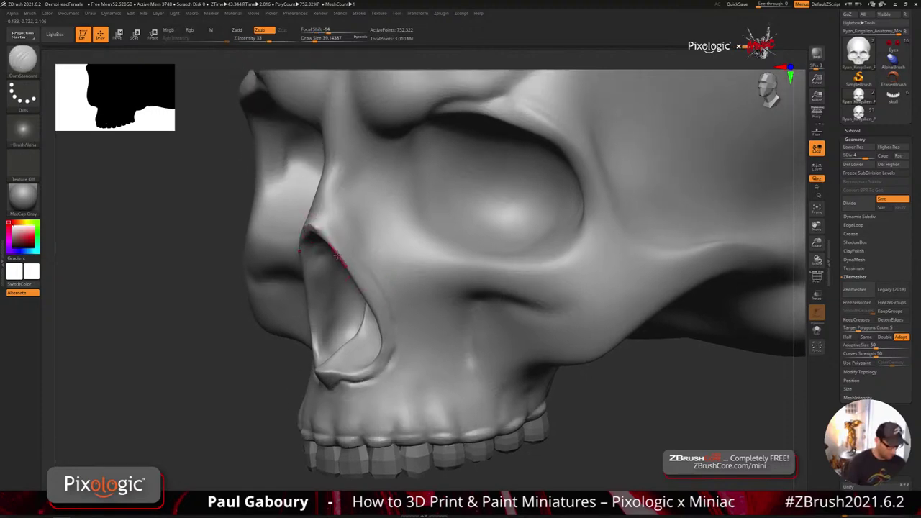
key(b)
key(c)
key(b)
right_drag(335, 253, 340, 220)
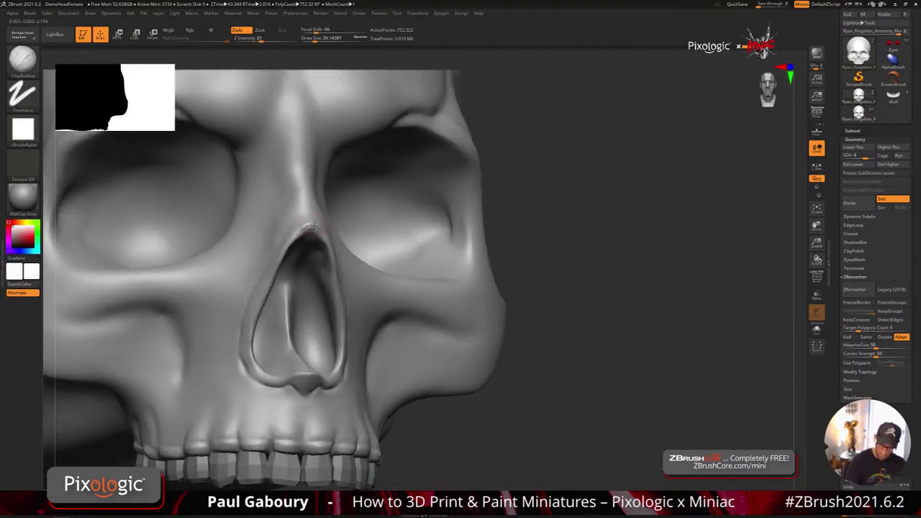
right_drag(315, 234, 310, 217)
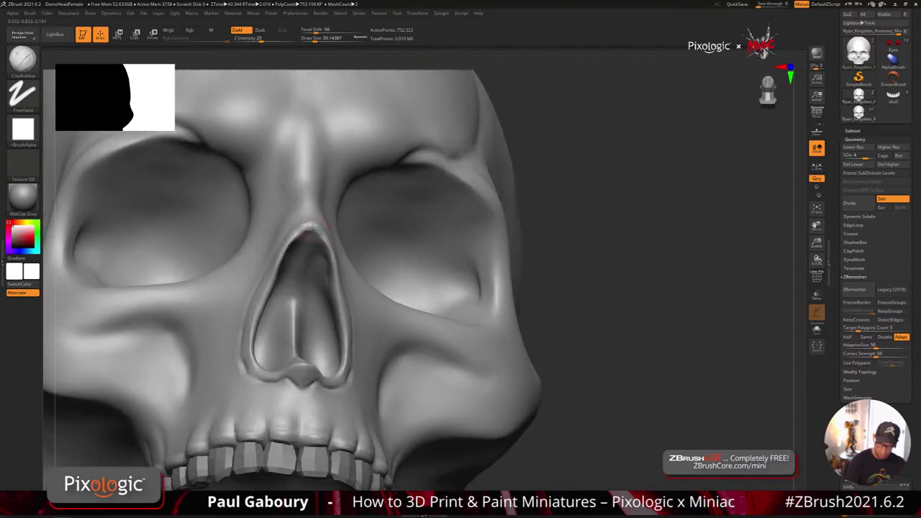
mouse_move(319, 230)
mouse_down()
mouse_move(305, 227)
mouse_move(291, 240)
mouse_up()
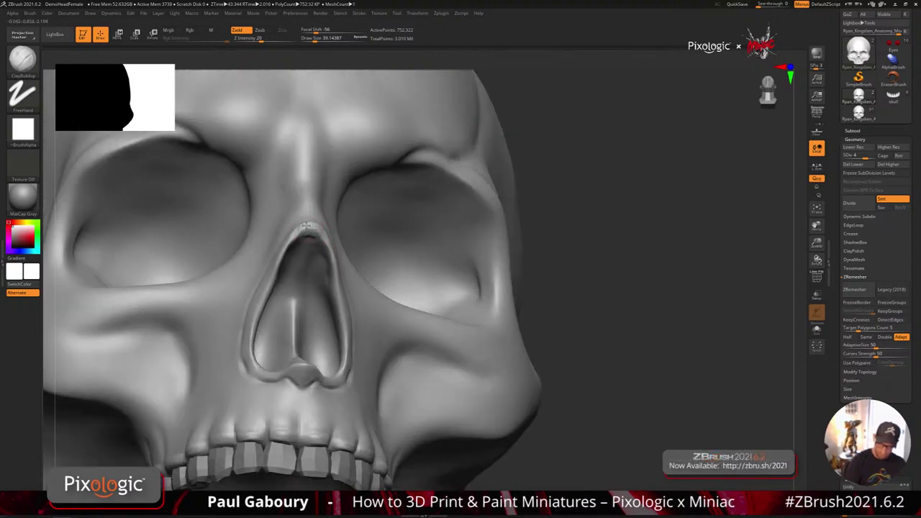
key(shift)
right_drag(317, 223, 311, 230)
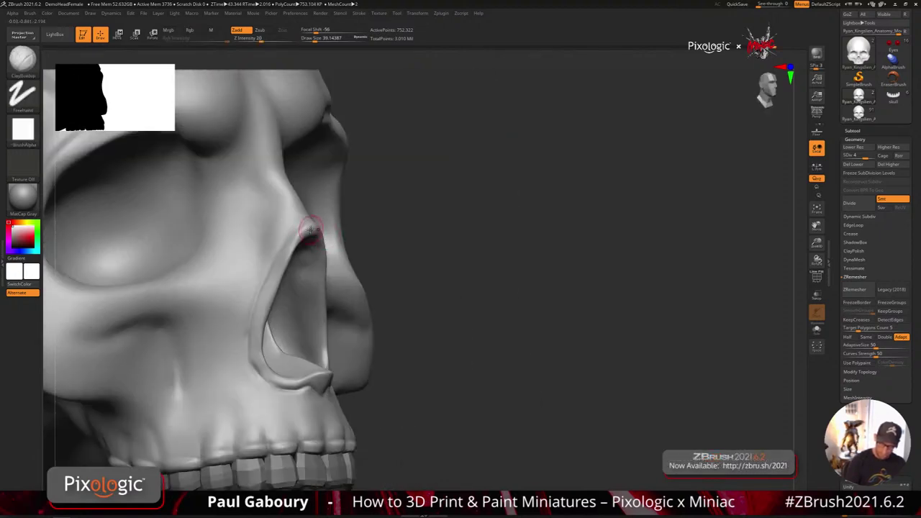
key(shift)
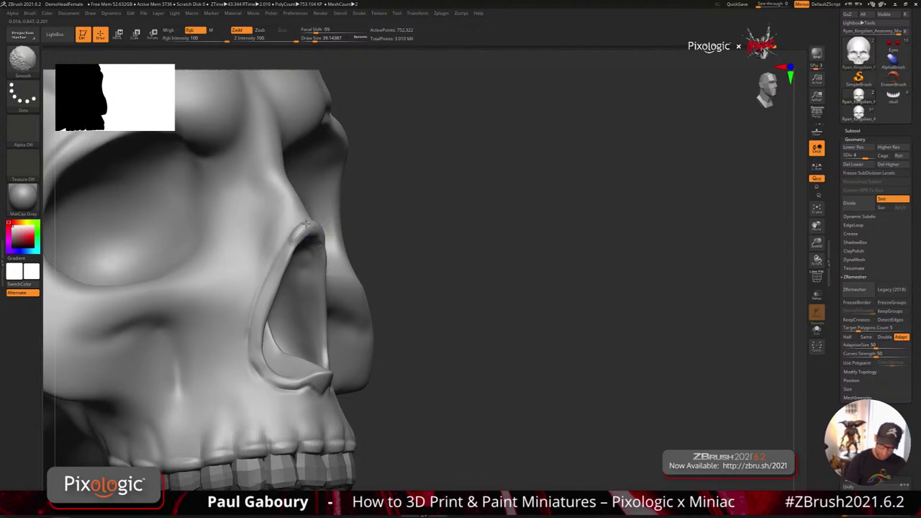
- Smooth the side of the nasal opening's upper rim, stepping down to subdivision level 2
mouse_move(274, 279)
right_down()
mouse_move(263, 237)
mouse_move(290, 271)
right_up()
key(ctrl)
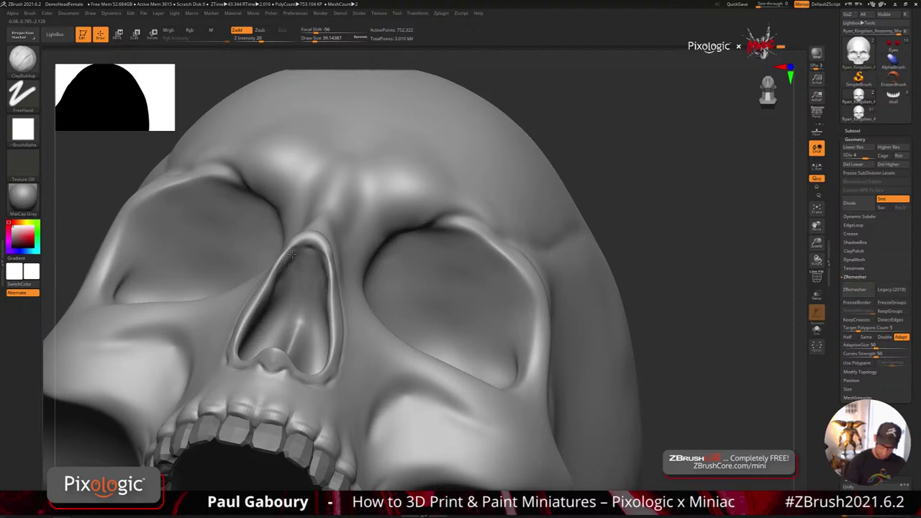
key(shift)
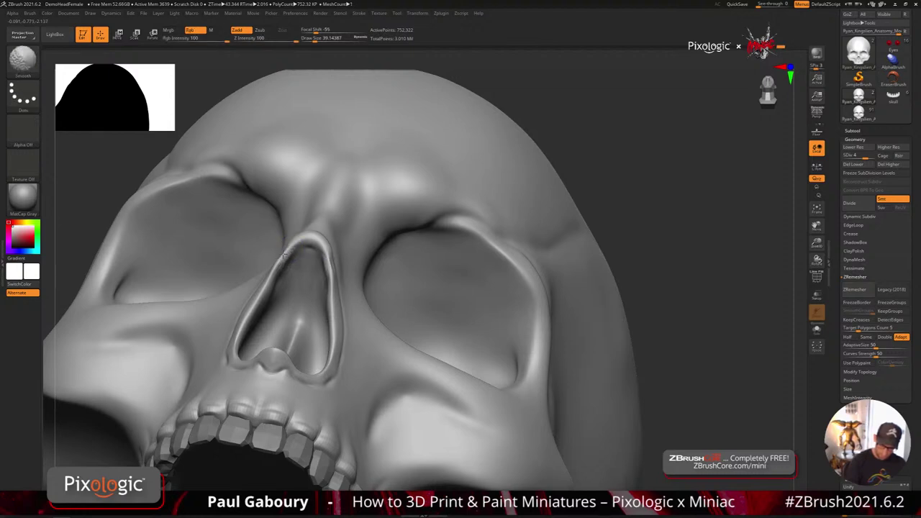
key(shift+d)
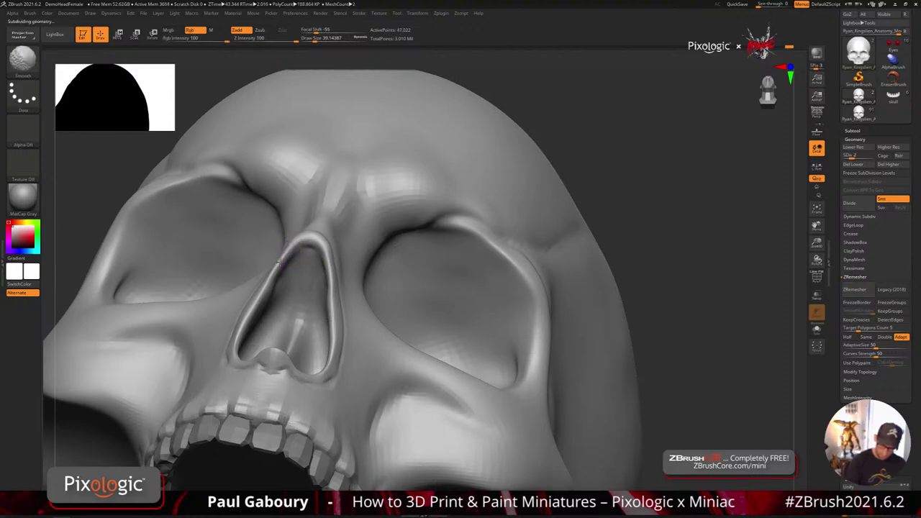
key(shift+d)
- Return the skull to subdivision level 5 and finish smoothing the nasal rim
key(d)
key(d)
key(d)
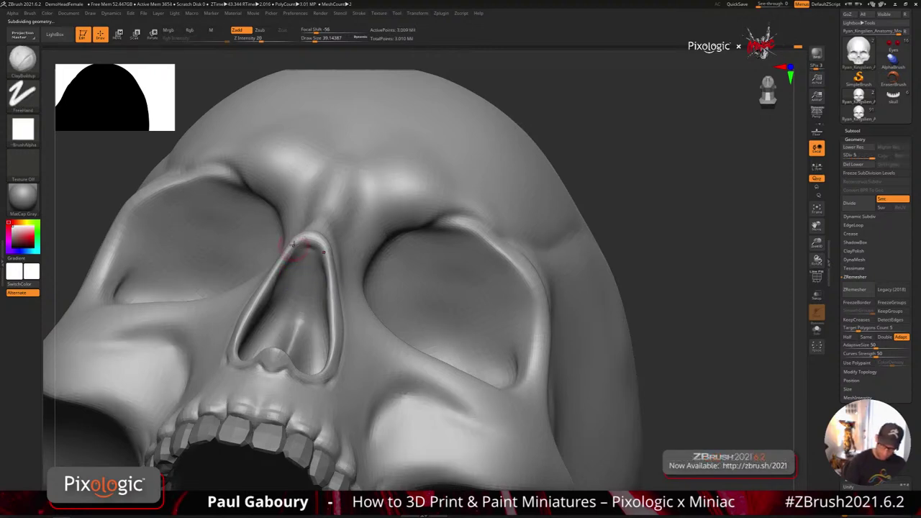
right_drag(290, 267, 293, 255)
shift+drag(293, 255, 287, 262)
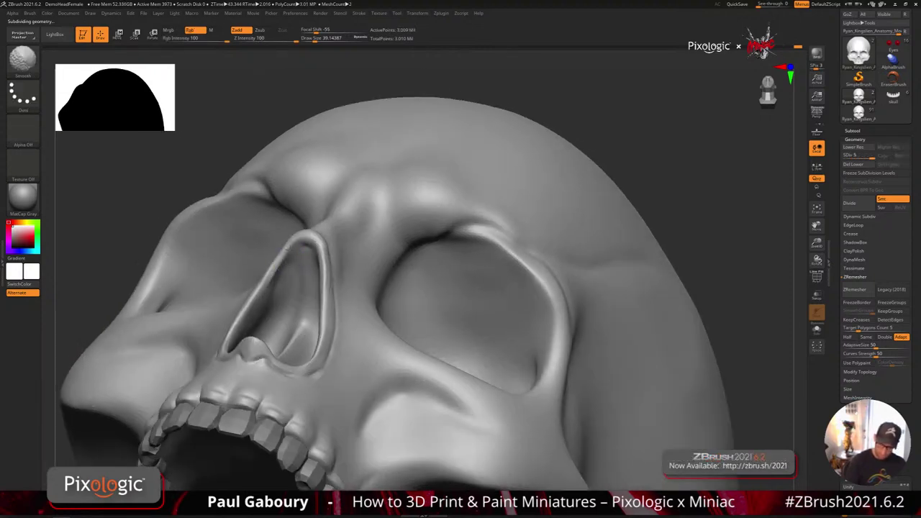
ctrl+right_drag(301, 260, 488, 363)
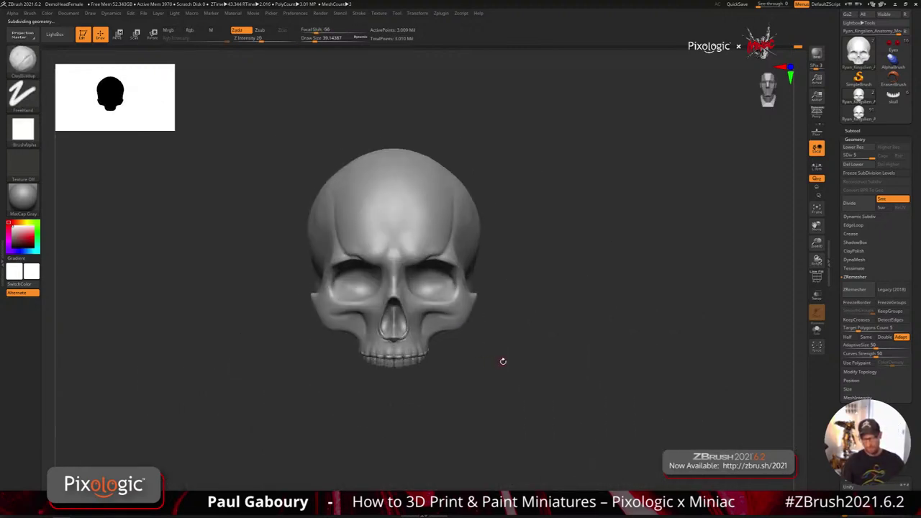
- Carve along the side of the nasal bridge near the inner eye socket with DamStandard and smooth the stroke
key(b)
key(d)
key(s)
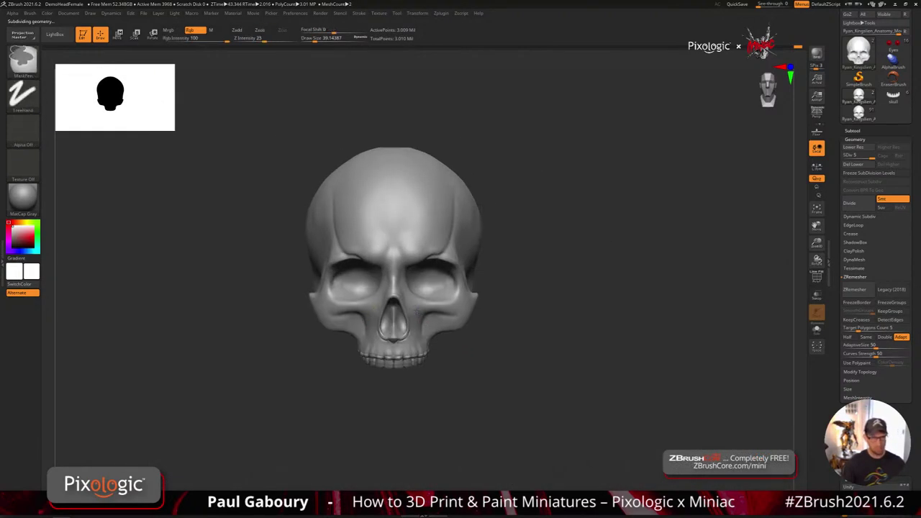
mouse_move(453, 301)
ctrl+right_down()
mouse_move(431, 364)
mouse_move(422, 360)
mouse_move(446, 365)
mouse_move(433, 348)
ctrl+right_up()
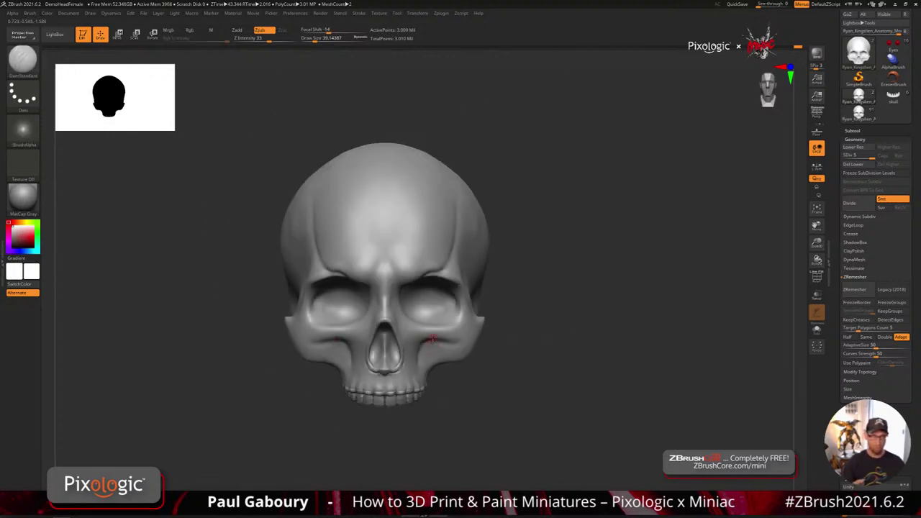
right_drag(396, 305, 386, 306)
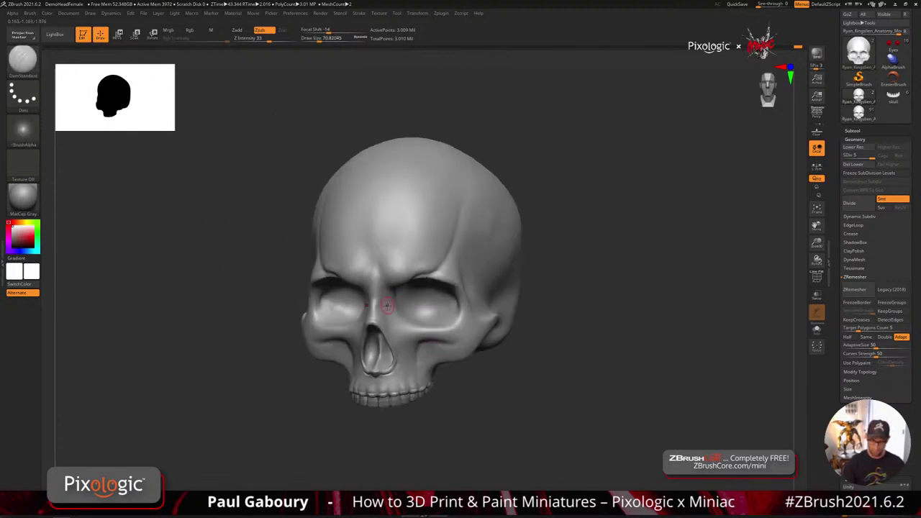
key(shift)
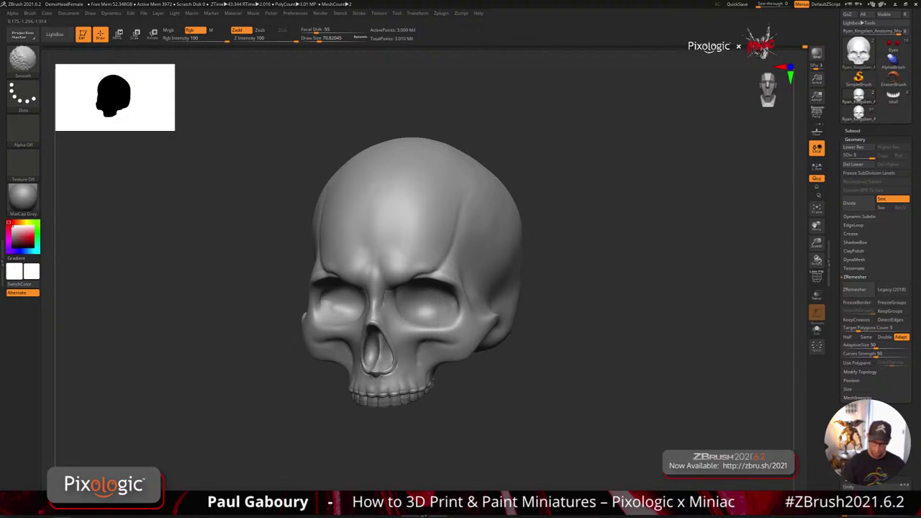
mouse_move(384, 296)
shift+mouse_down()
mouse_move(389, 305)
mouse_move(384, 289)
shift+mouse_up()
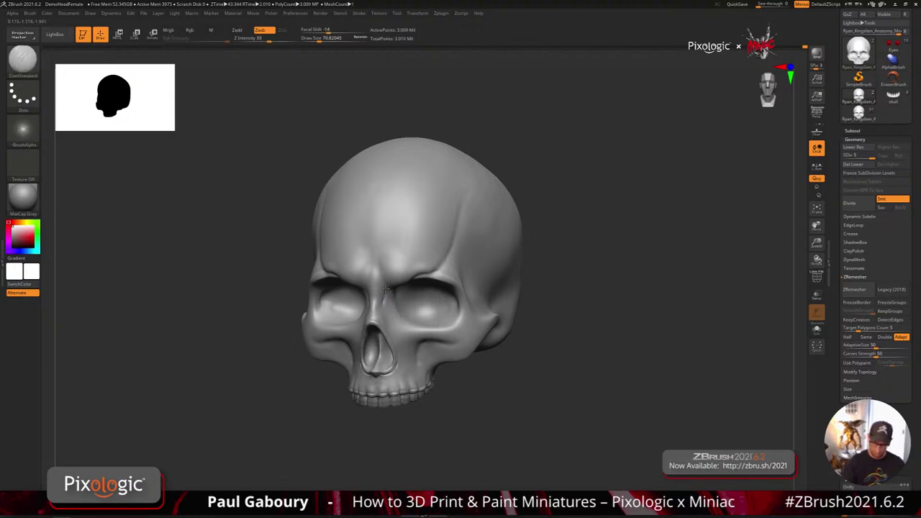
key(shift)
- Refine the crease from the nasal bridge down to the nasal opening, drop to subdivision level 4, and smooth it
mouse_move(393, 287)
right_down()
mouse_move(381, 274)
mouse_move(385, 298)
mouse_move(380, 290)
right_up()
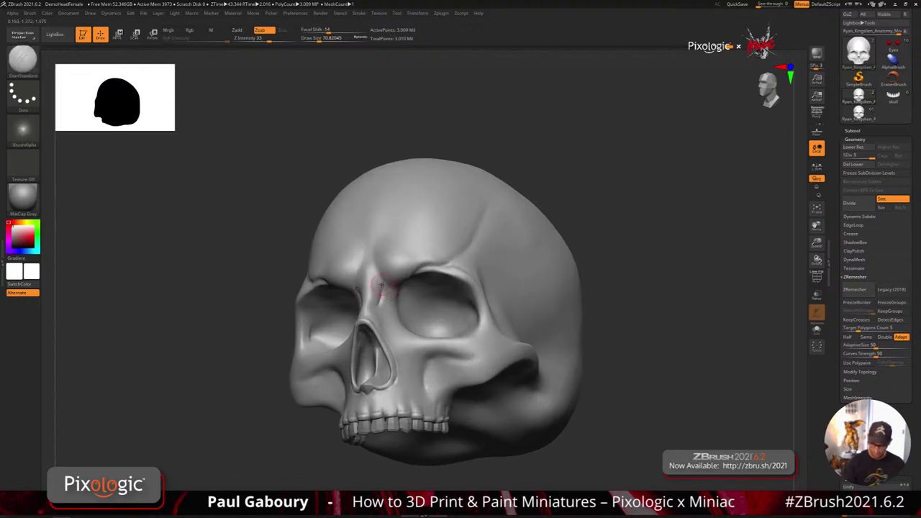
key(shift)
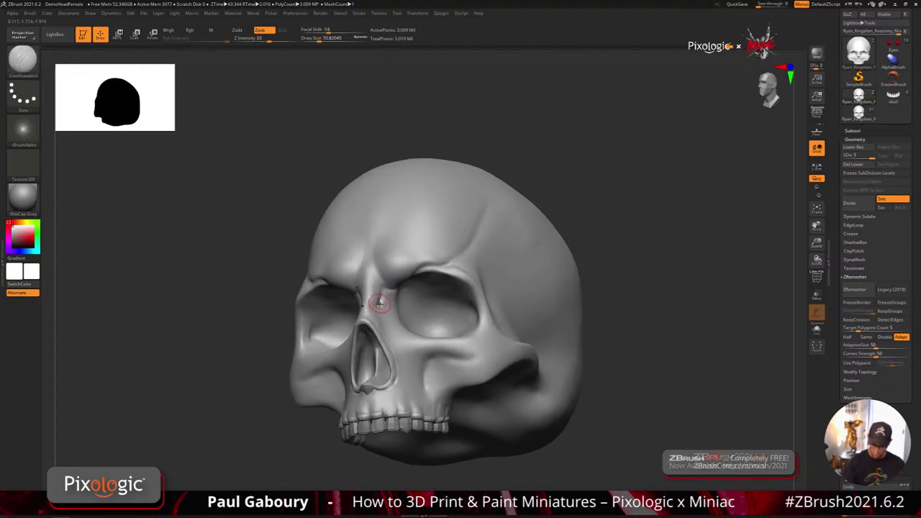
right_drag(382, 300, 376, 306)
drag(378, 324, 382, 319)
key(shift+d)
key(shift+d)
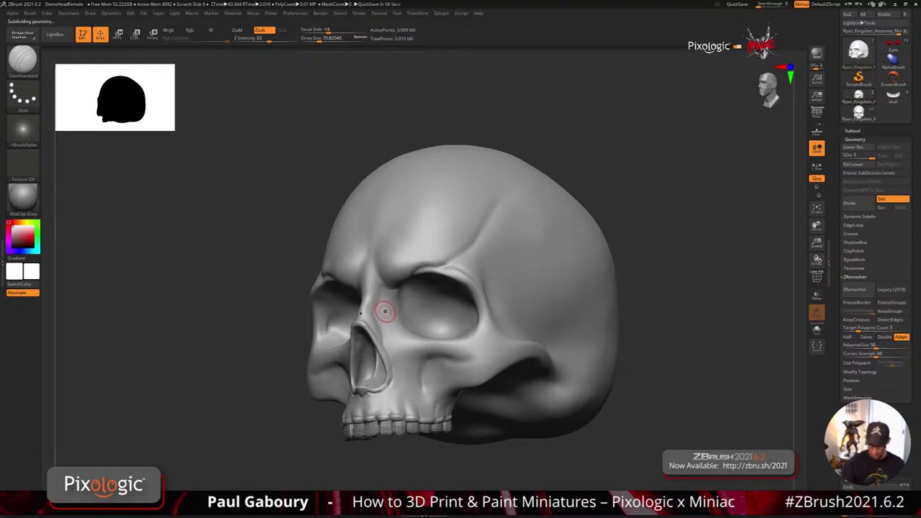
key(ctrl)
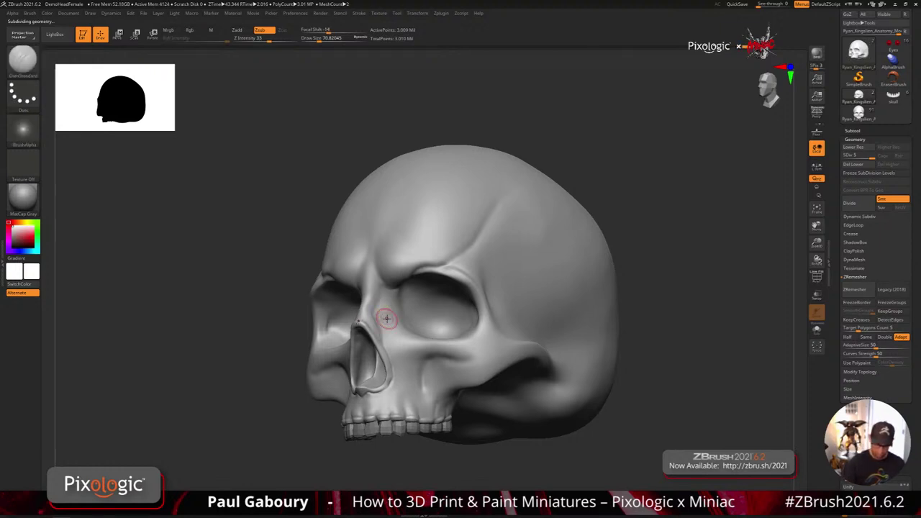
key(shift+d)
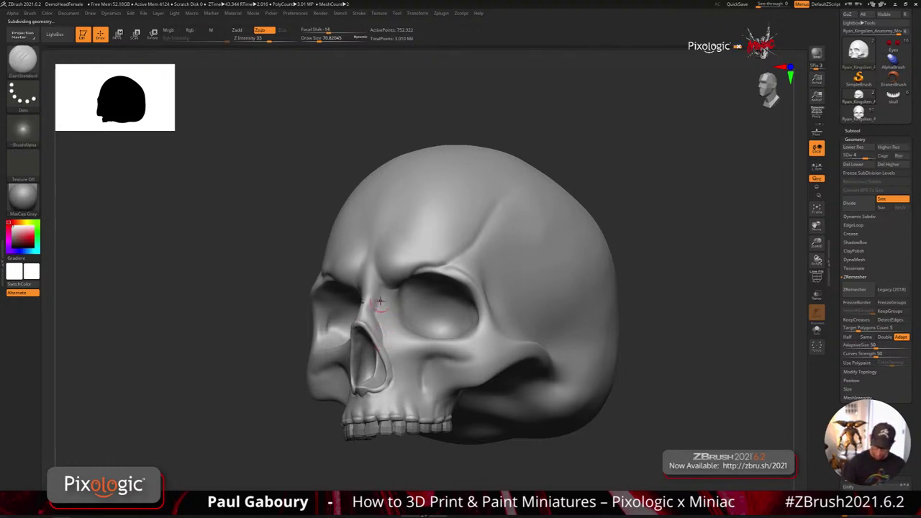
key(shift)
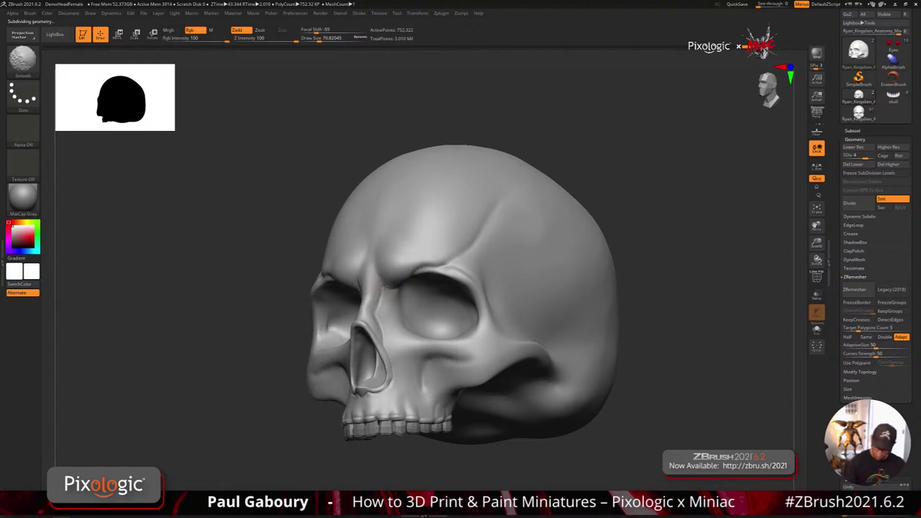
- Define the inner and lower edges of the eye socket with DamStandard and smooth them
mouse_move(389, 290)
ctrl+right_down()
mouse_move(406, 304)
mouse_move(396, 302)
mouse_move(440, 312)
ctrl+right_up()
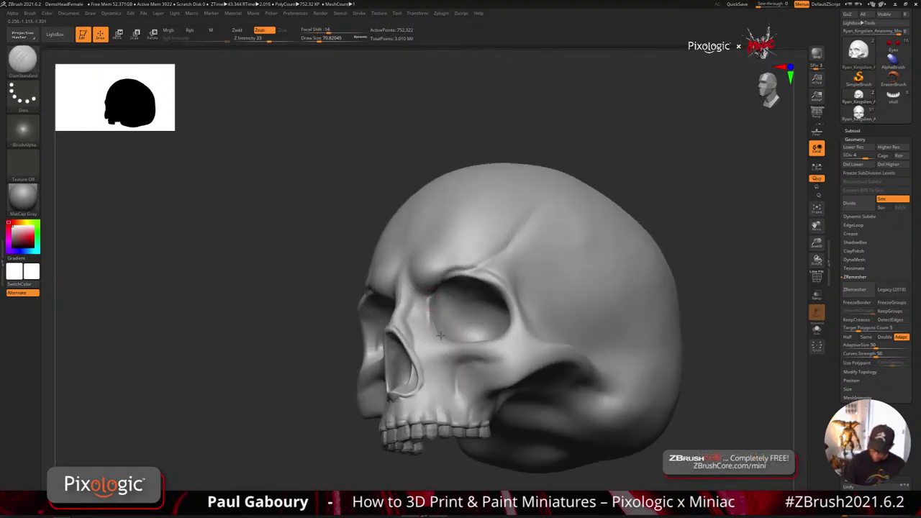
key(shift)
mouse_move(429, 311)
right_down()
mouse_move(483, 324)
mouse_move(487, 354)
right_up()
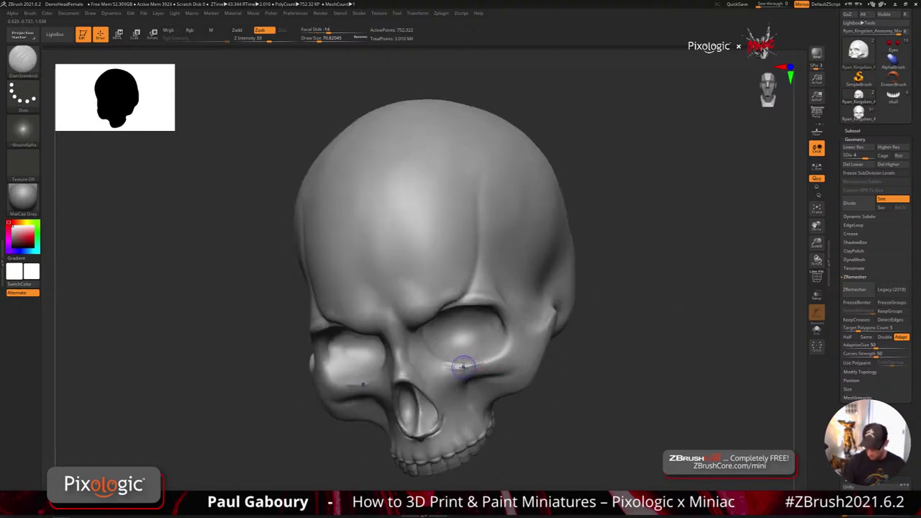
key(shift)
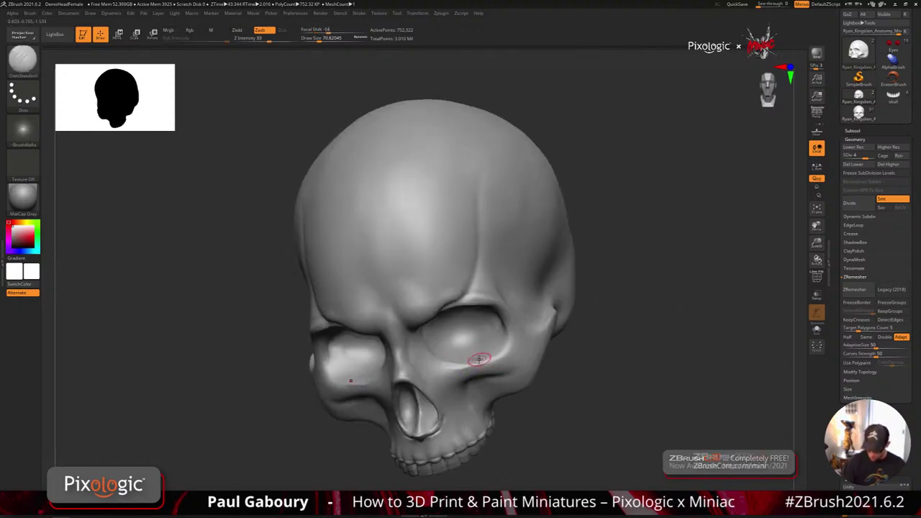
- Build up the lower rim of the eye socket with ClayBuildup and smooth it into the cheek
key(b)
key(c)
key(b)
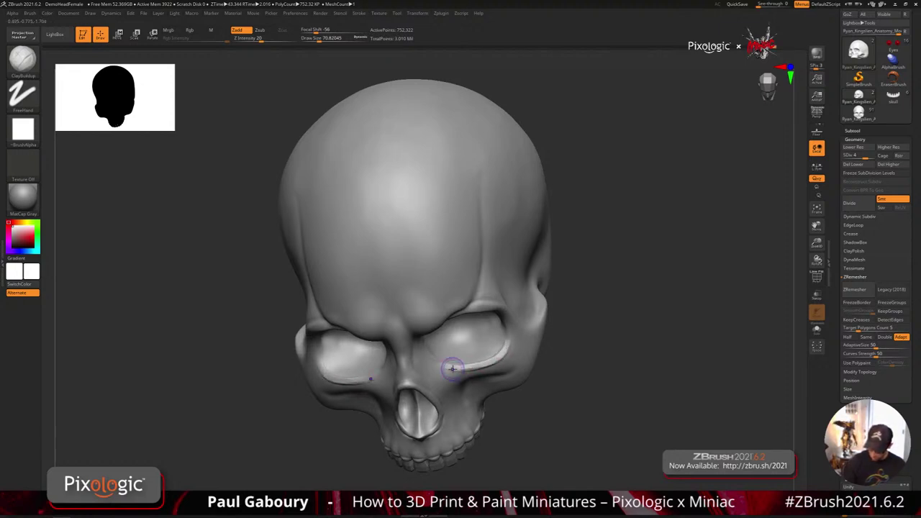
key(shift)
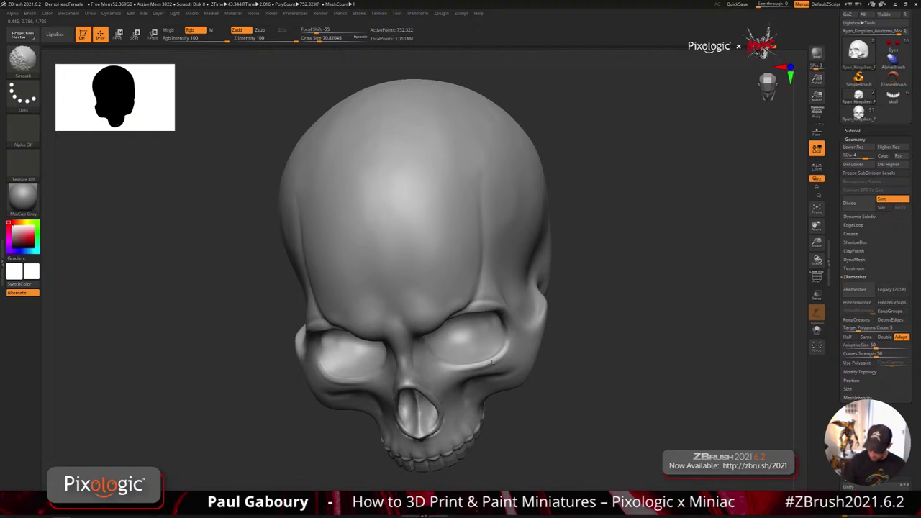
- Build up the outer rim of the eye socket toward the cheekbone and blend it smooth
right_drag(446, 371, 427, 346)
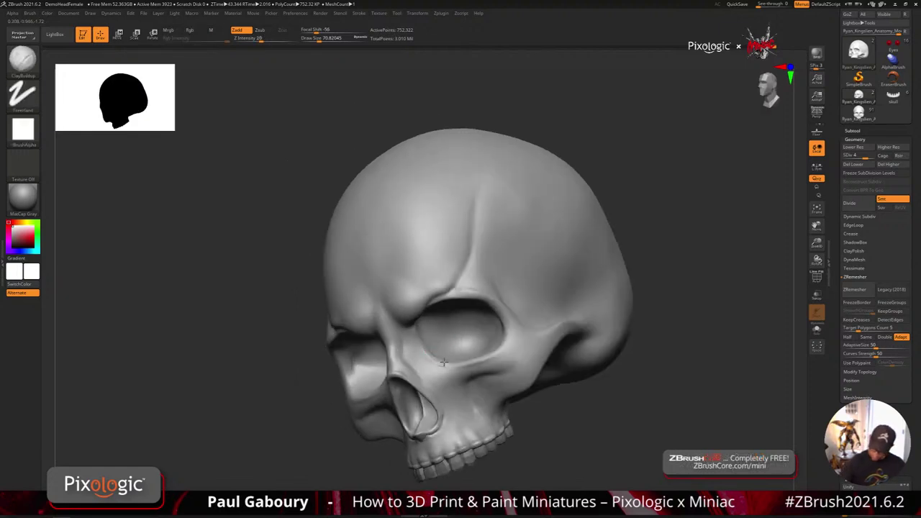
key(shift)
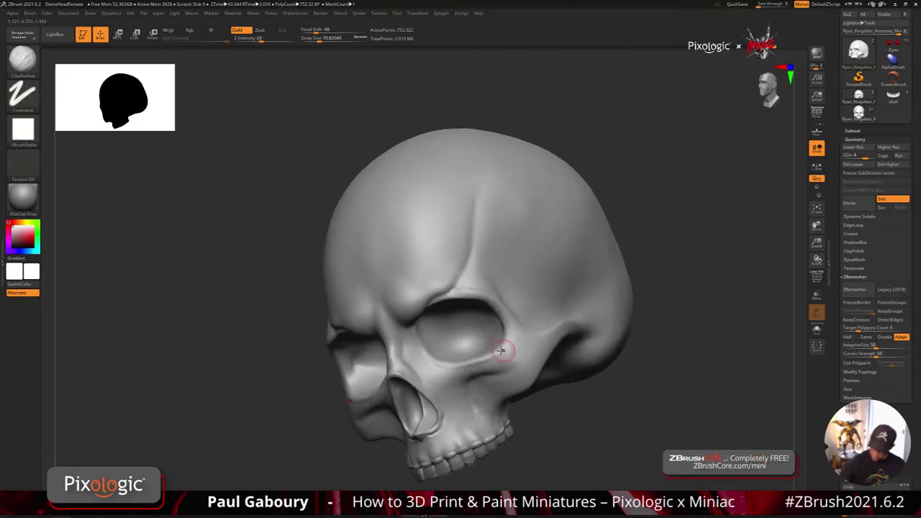
key(shift)
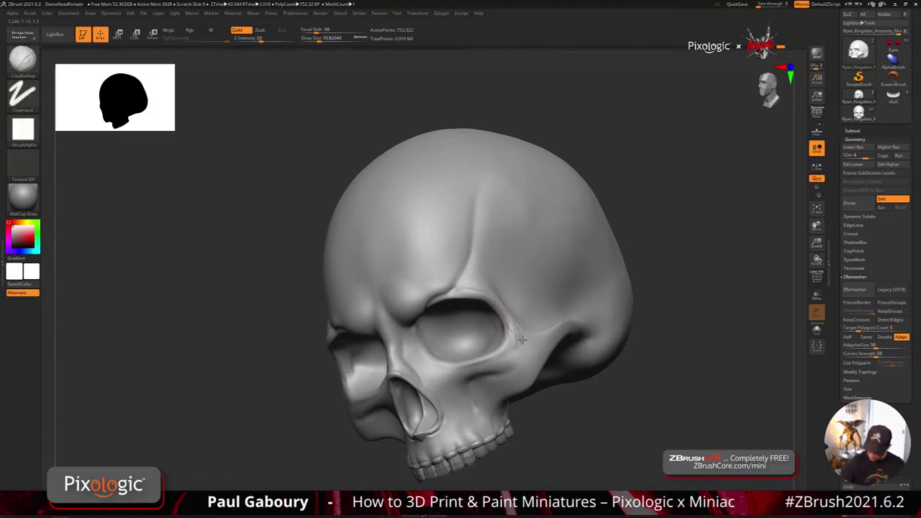
key(shift)
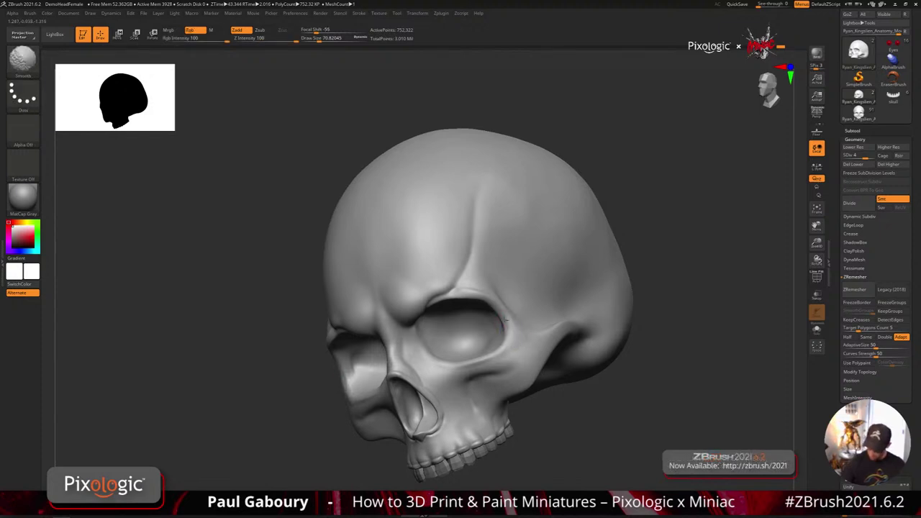
- Enlarge the brush to a draw size of about 239 and smooth the forehead above the brow
mouse_move(537, 353)
ctrl+right_down()
mouse_move(497, 346)
mouse_move(620, 369)
ctrl+right_up()
drag(621, 370, 533, 354)
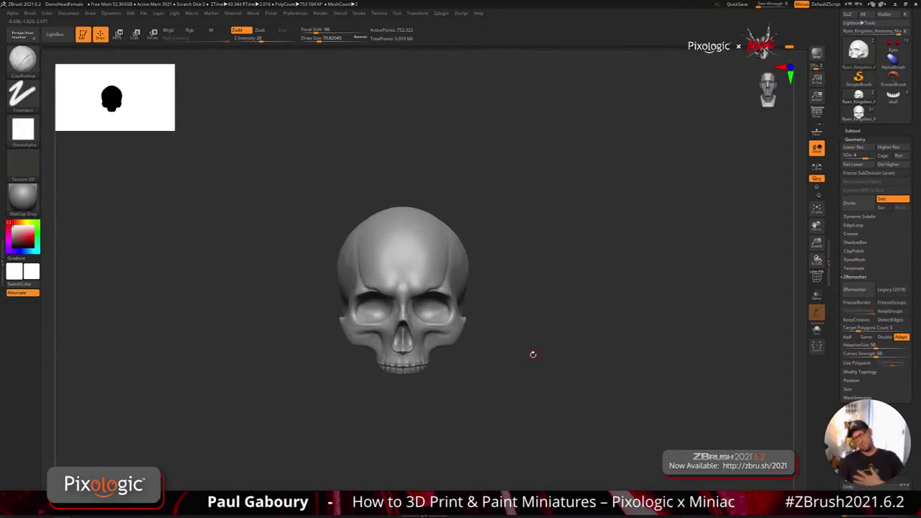
mouse_move(493, 347)
mouse_down()
mouse_move(505, 346)
mouse_move(497, 339)
mouse_up()
key(s)
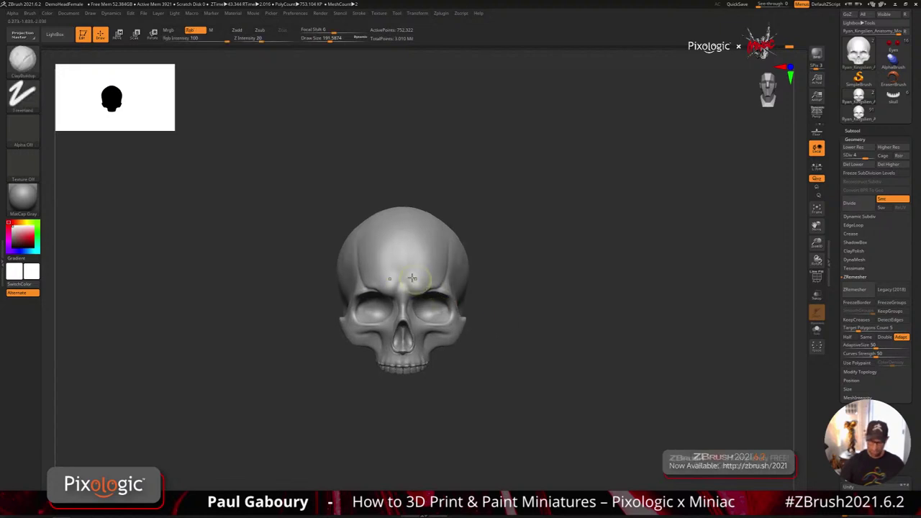
ctrl+right_drag(411, 278, 413, 264)
key(s)
drag(413, 264, 417, 263)
mouse_move(386, 224)
mouse_down()
mouse_move(381, 247)
mouse_move(391, 211)
mouse_move(376, 252)
mouse_move(403, 226)
mouse_move(386, 280)
mouse_move(395, 260)
mouse_up()
mouse_move(370, 209)
mouse_down()
mouse_move(372, 267)
mouse_move(366, 209)
mouse_move(368, 218)
mouse_up()
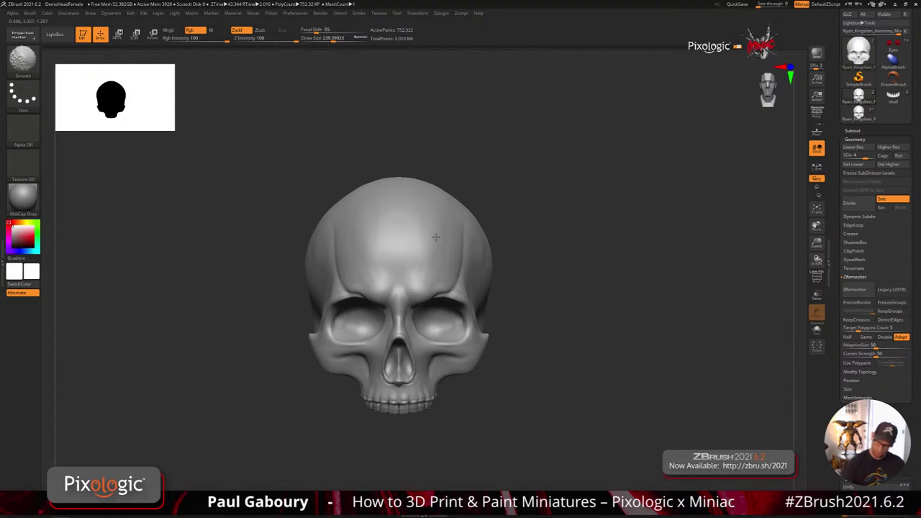
- Adjust the occlusion intensity in the Preview AO render settings and check the shading on the skull
ctrl+right_drag(519, 288, 539, 373)
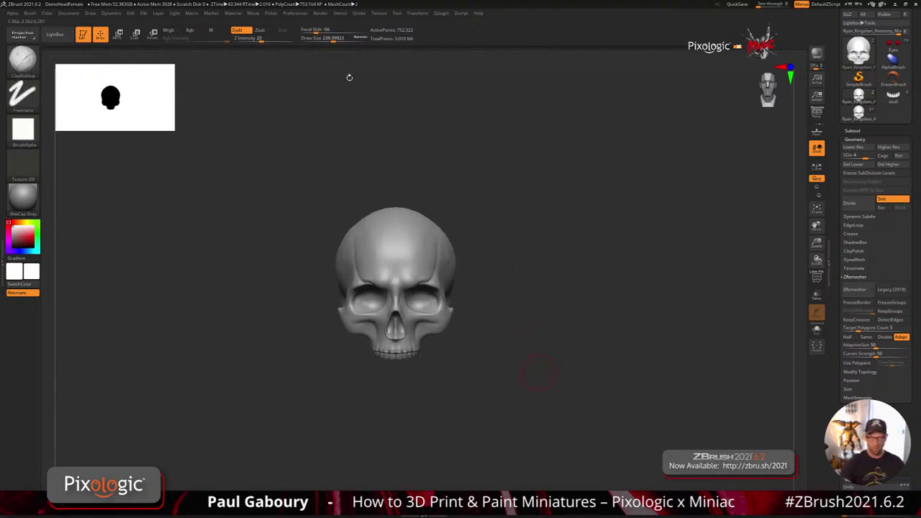
click(320, 14)
click(342, 230)
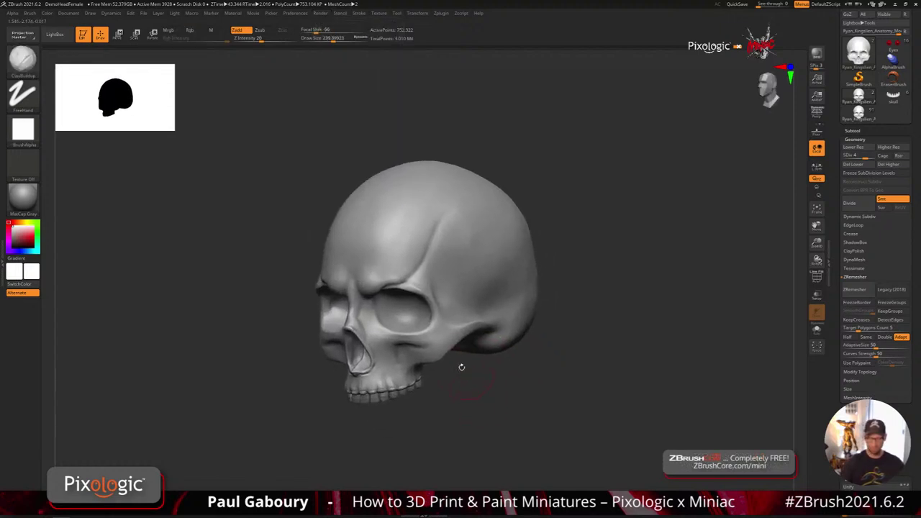
click(320, 14)
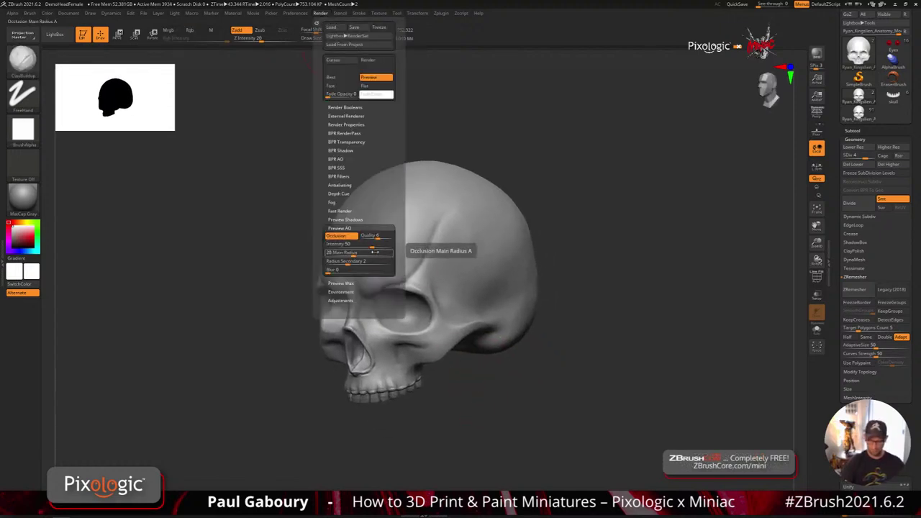
drag(373, 247, 391, 264)
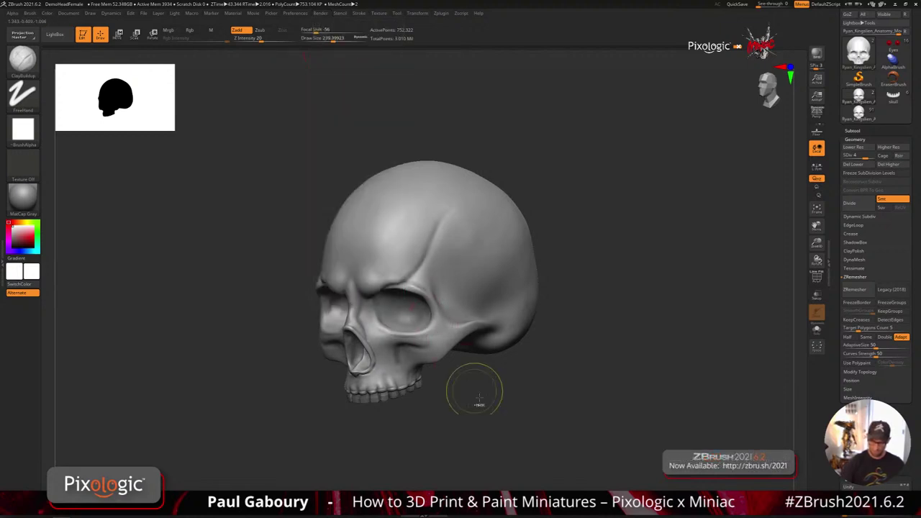
drag(479, 402, 535, 407)
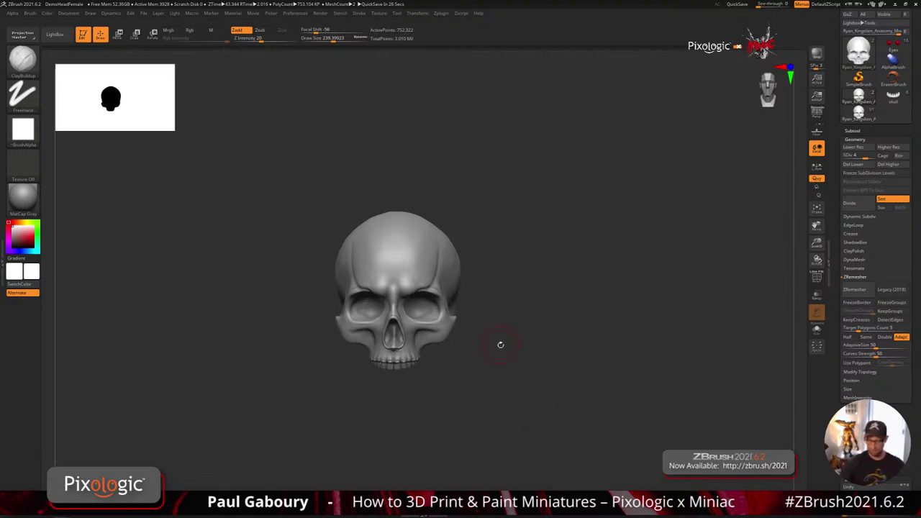
- Make the upper teeth the active subtool
mouse_move(497, 358)
alt+mouse_down()
mouse_move(425, 356)
mouse_move(453, 368)
mouse_move(442, 366)
mouse_move(448, 379)
alt+mouse_up()
key(s)
alt+click(414, 327)
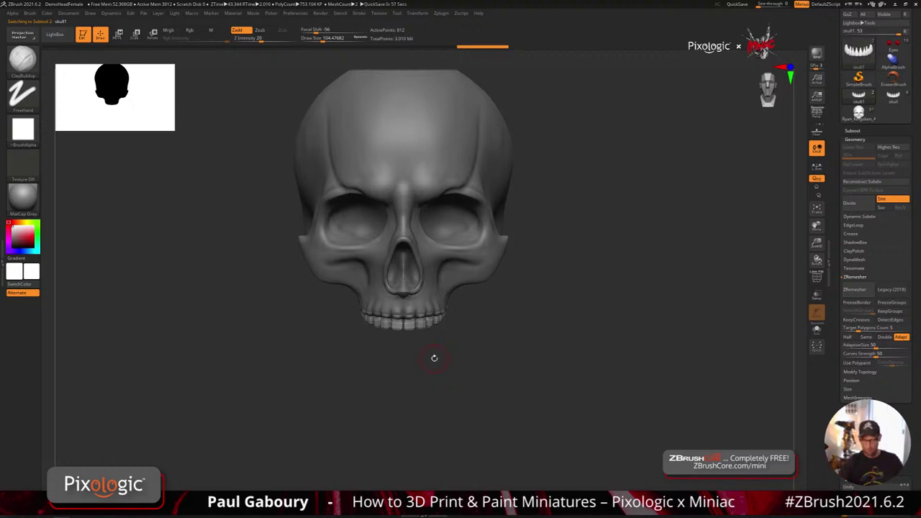
- Pull the canine teeth out into long pointed fangs with the Move brush, working from below the skull
drag(473, 368, 435, 322)
key(b)
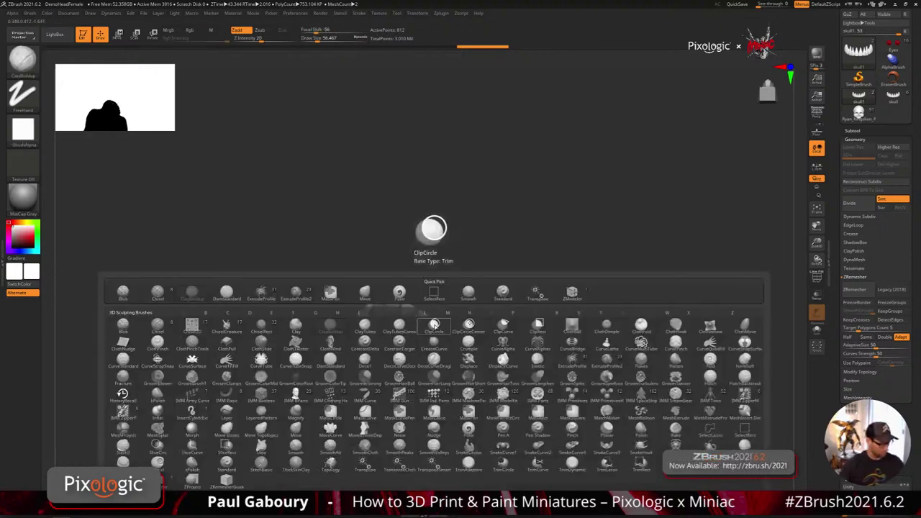
key(m)
key(v)
mouse_move(434, 324)
right_down()
mouse_move(442, 319)
mouse_move(433, 323)
right_up()
key(ctrl)
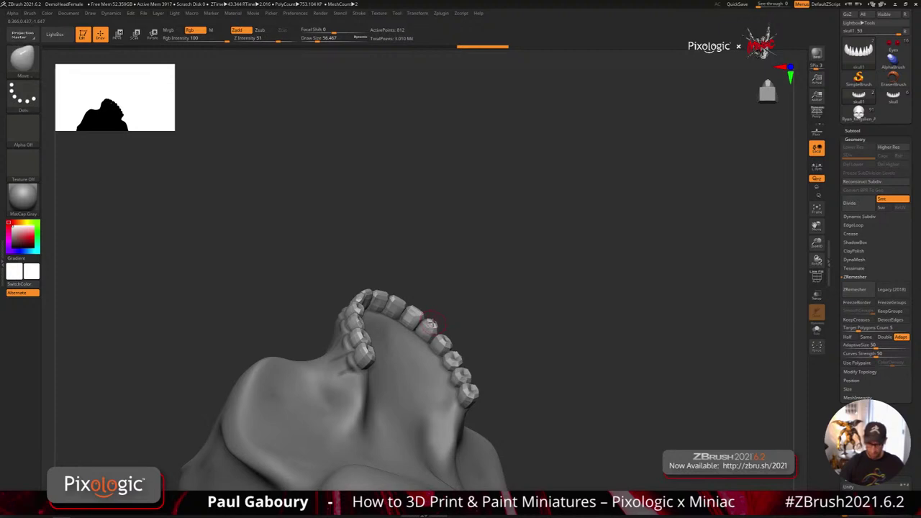
key(b)
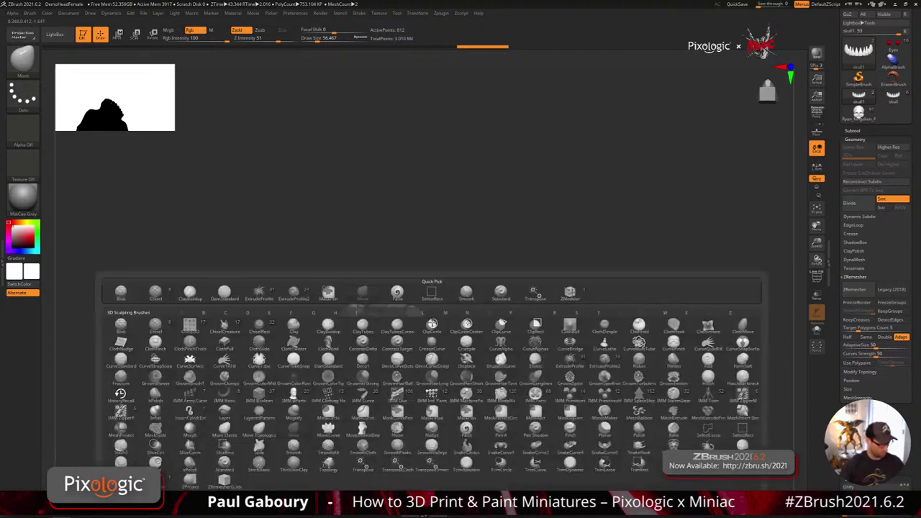
key(m)
key(v)
right_drag(433, 324, 431, 310)
drag(436, 322, 445, 302)
mouse_move(445, 305)
right_down()
mouse_move(460, 268)
mouse_move(457, 329)
right_up()
drag(456, 329, 482, 304)
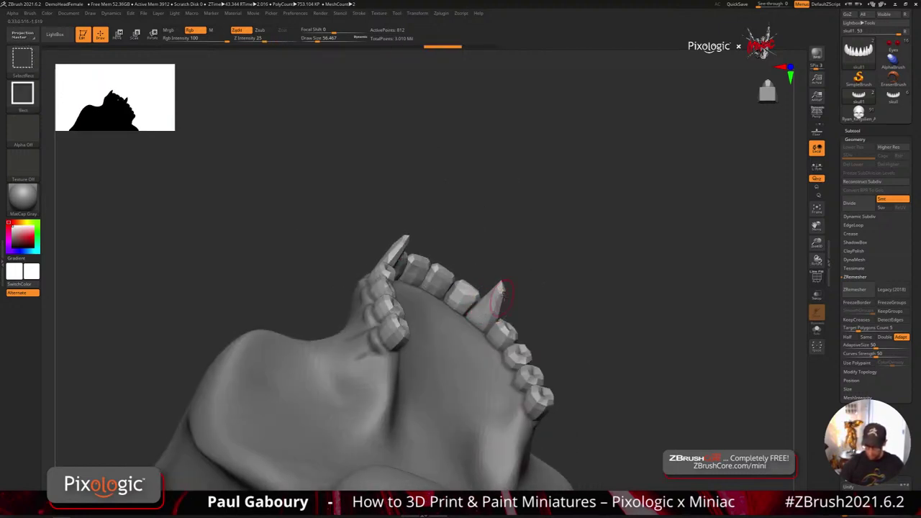
- Adjust the elongated canines from below and display the teeth's polygroups with PolyFrame
alt+click(488, 304)
right_drag(483, 302, 503, 295)
right_drag(484, 330, 483, 437)
ctrl+right_drag(484, 436, 507, 414)
right_drag(518, 399, 497, 394)
drag(498, 395, 494, 333)
ctrl+right_drag(494, 332, 498, 336)
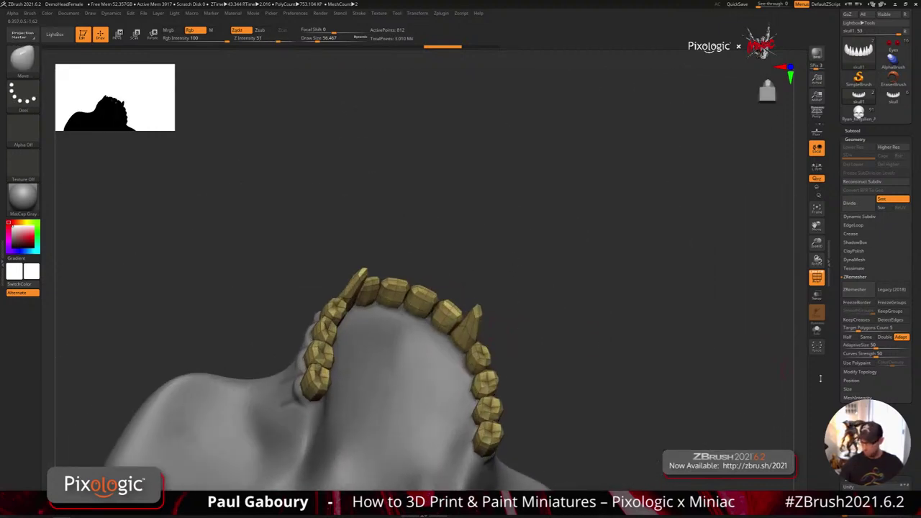
- Assign a separate polygroup to each tooth of the teeth mesh with Auto Groups
drag(892, 381, 893, 179)
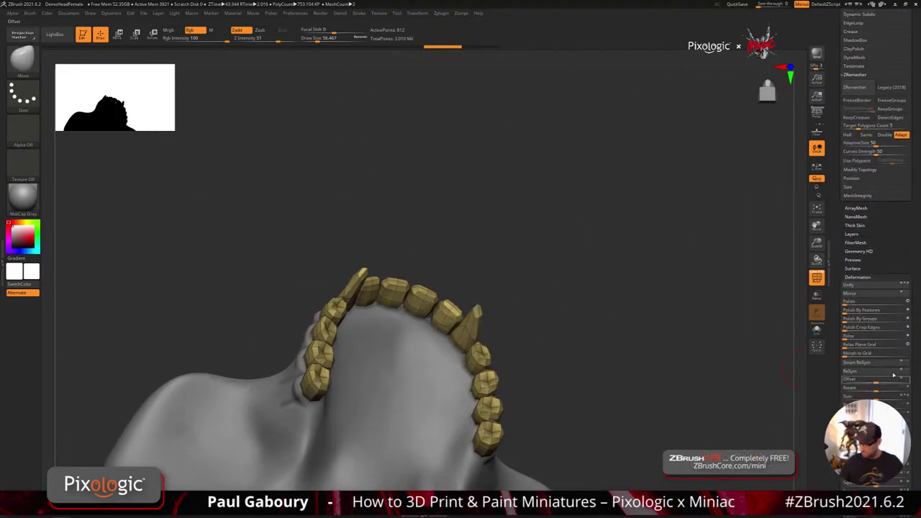
click(865, 277)
click(861, 303)
scroll(892, 270, down, 1)
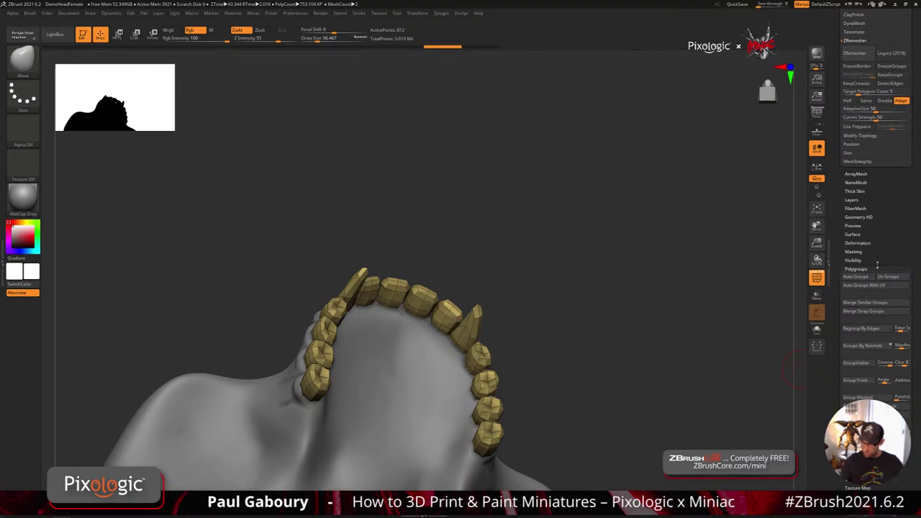
click(856, 277)
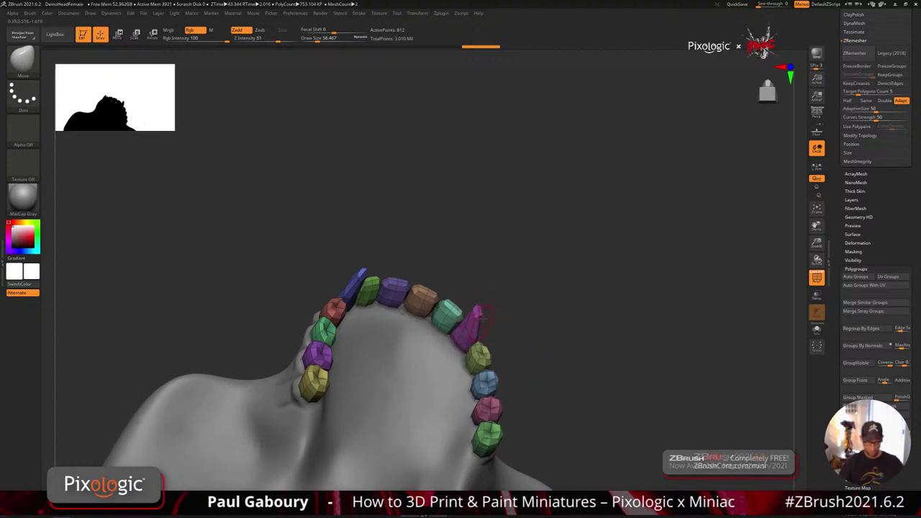
- Subdivide the teeth mesh three times and turn off its polyframe display
ctrl+drag(561, 370, 562, 373)
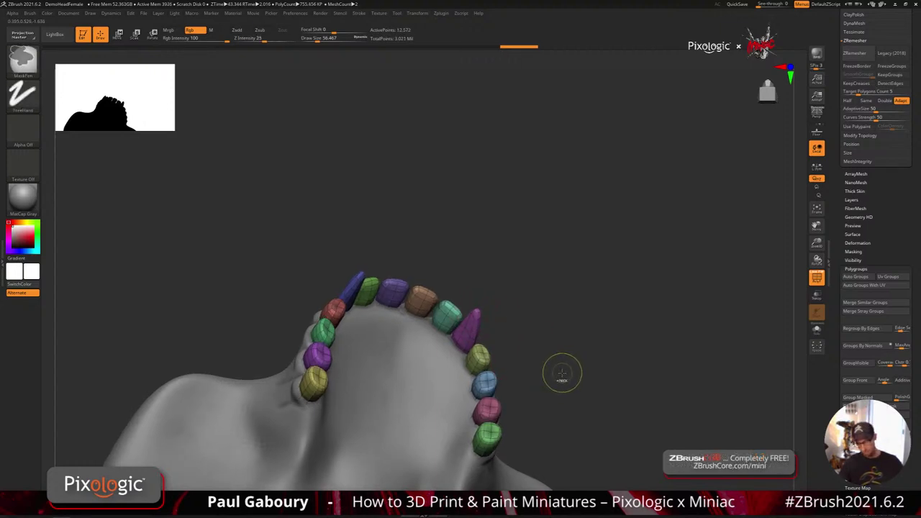
key(shift+f)
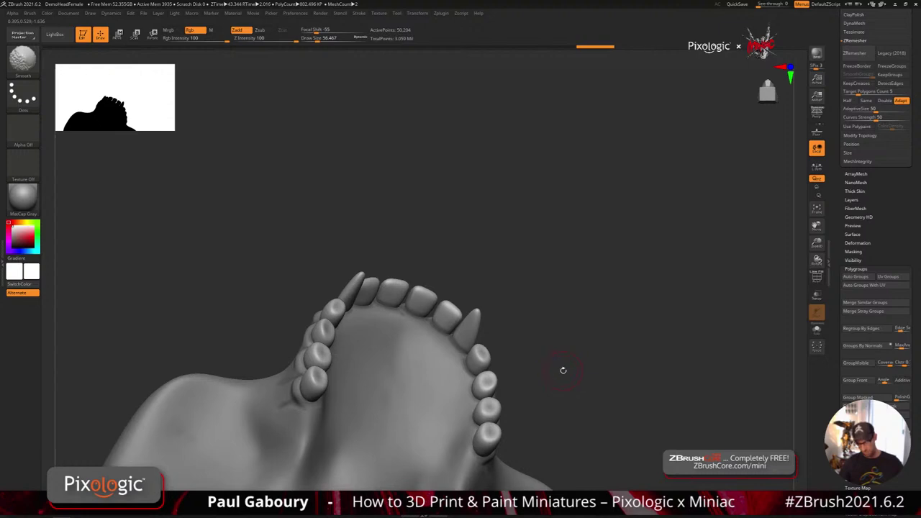
- Nudge the whole teeth mesh slightly upward and forward in the upper jaw with the Move gizmo
mouse_move(564, 370)
mouse_down()
mouse_move(509, 338)
mouse_move(499, 437)
mouse_move(486, 432)
mouse_up()
key(w)
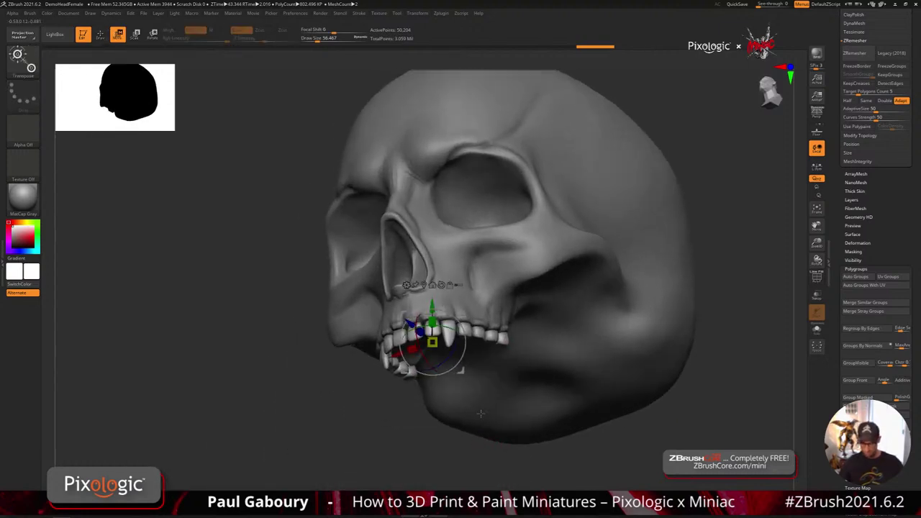
right_drag(481, 414, 556, 362)
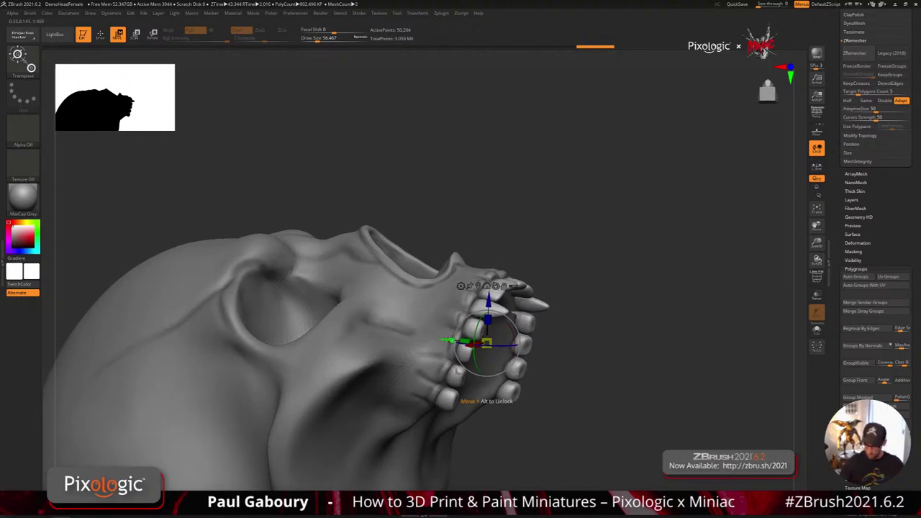
drag(449, 340, 443, 340)
drag(483, 300, 484, 295)
right_drag(620, 347, 572, 406)
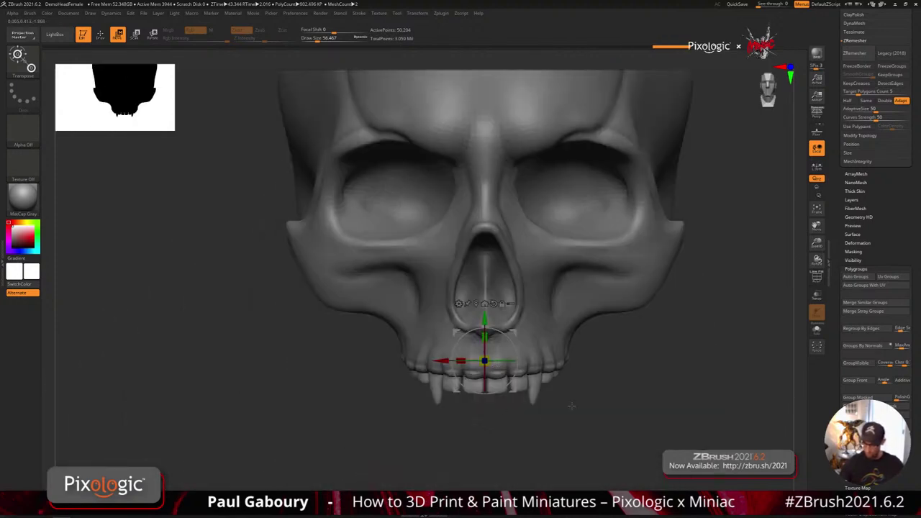
- Return to Draw mode and examine the upper canines from the front, with and without their polygroup colours
key(q)
mouse_move(644, 393)
ctrl+right_down()
mouse_move(552, 391)
mouse_move(496, 402)
ctrl+right_up()
mouse_move(497, 401)
ctrl+right_down()
mouse_move(494, 422)
mouse_move(495, 403)
mouse_move(494, 418)
mouse_move(481, 412)
mouse_move(465, 427)
mouse_move(472, 403)
ctrl+right_up()
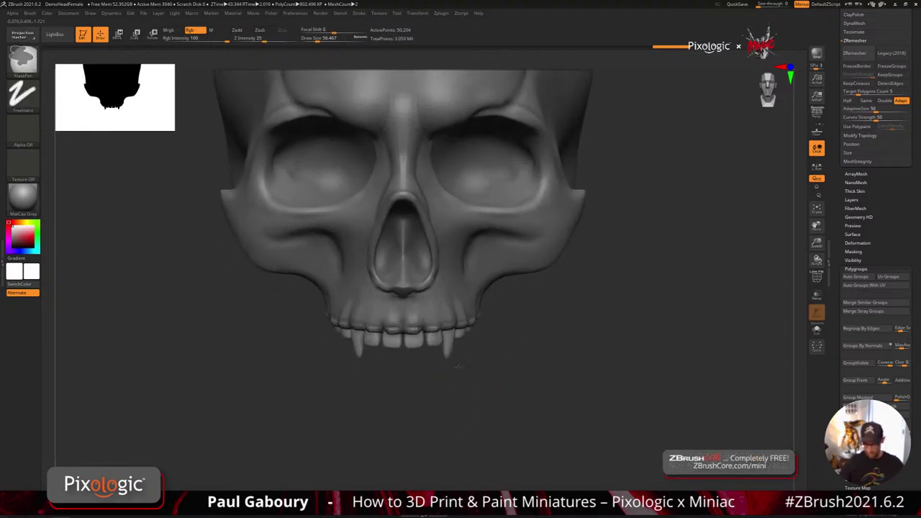
ctrl+drag(458, 368, 462, 389)
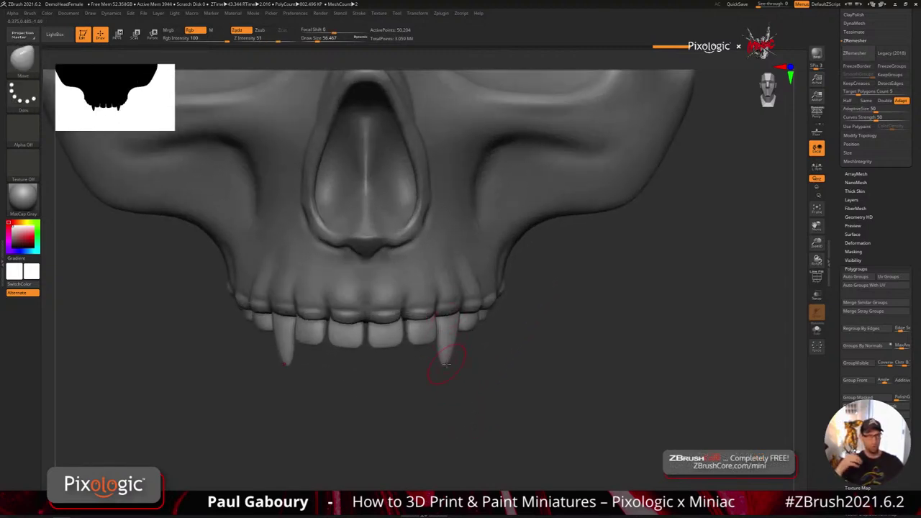
key(shift)
key(shift+f)
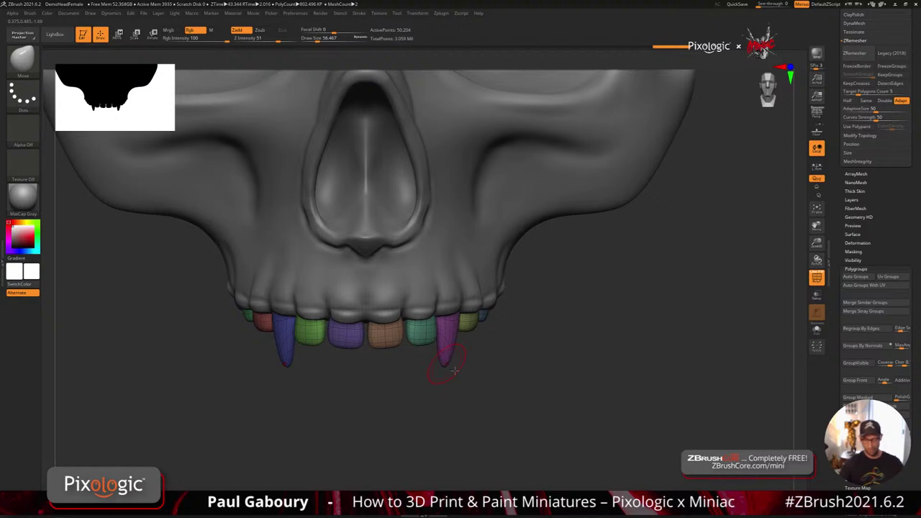
key(f)
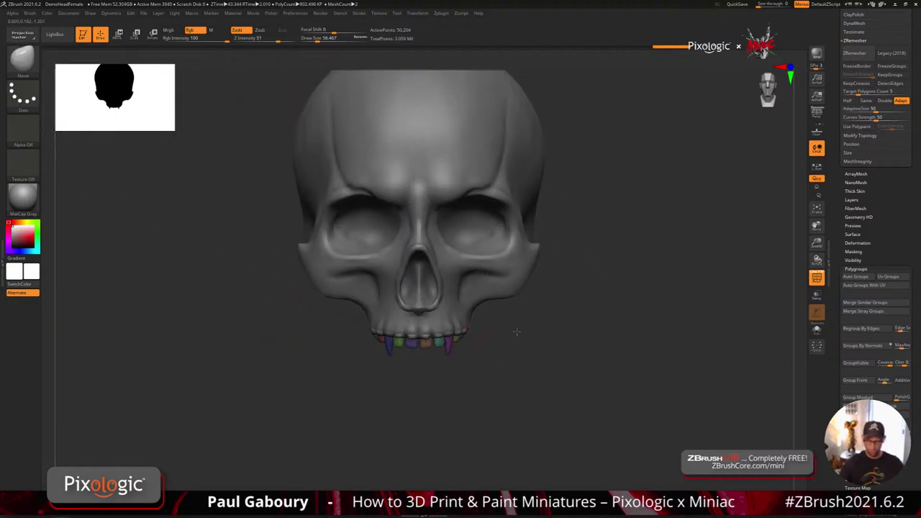
key(shift+f)
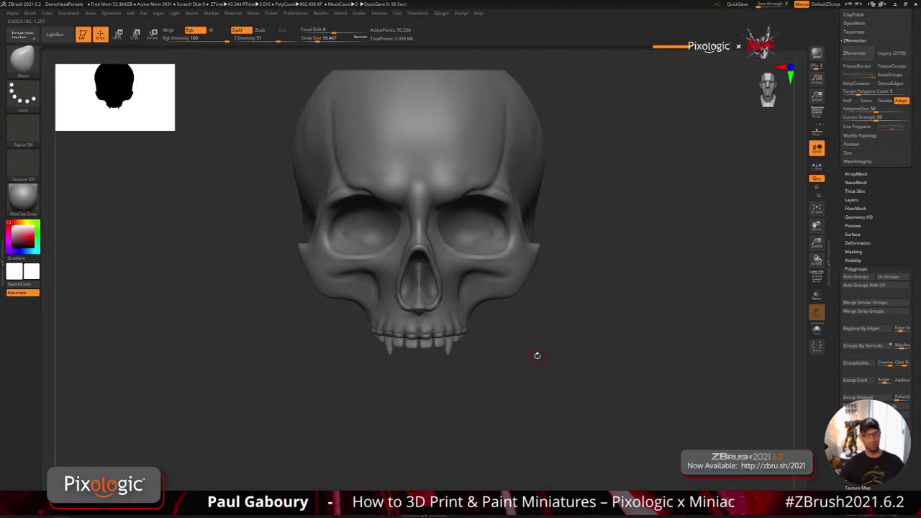
mouse_move(449, 346)
mouse_down()
mouse_move(461, 363)
mouse_move(488, 328)
mouse_move(497, 397)
mouse_move(475, 389)
mouse_up()
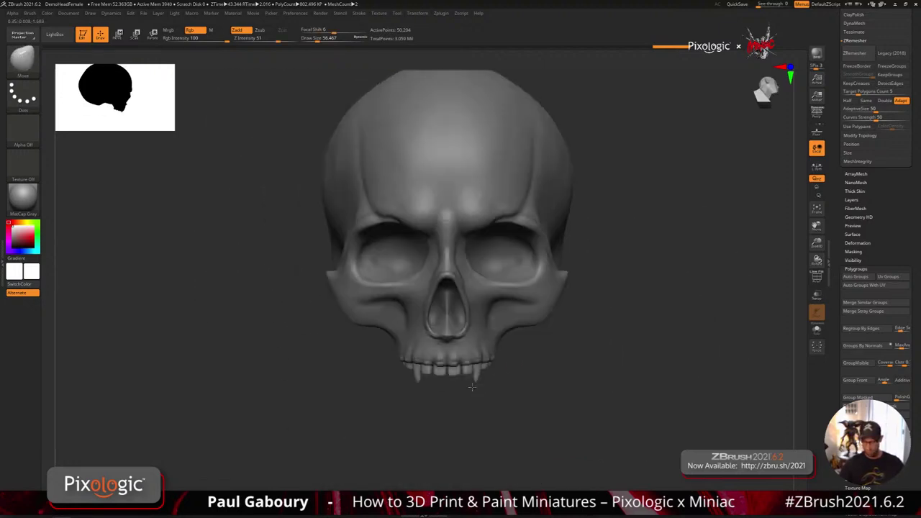
- Isolate the two canine fangs by hiding all the other teeth
ctrl+shift+click(483, 378)
ctrl+shift+click(479, 375)
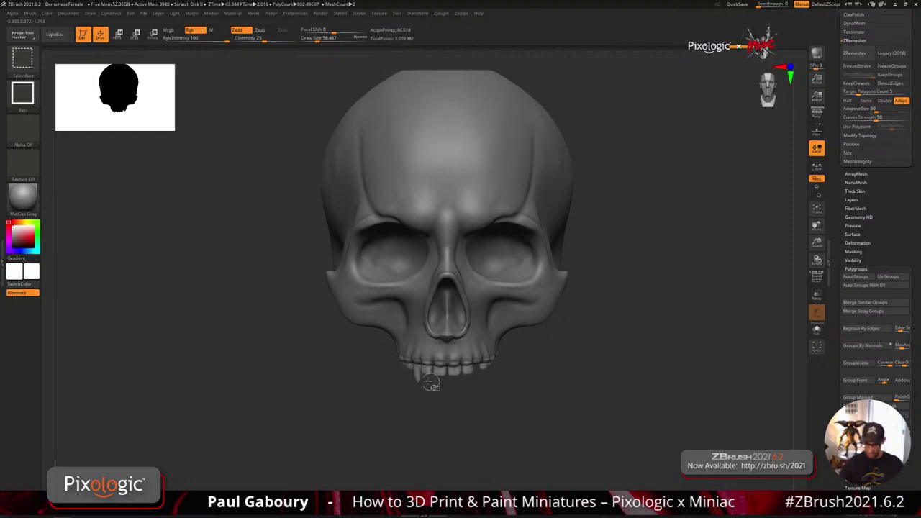
ctrl+shift+click(419, 374)
ctrl+shift+click(469, 407)
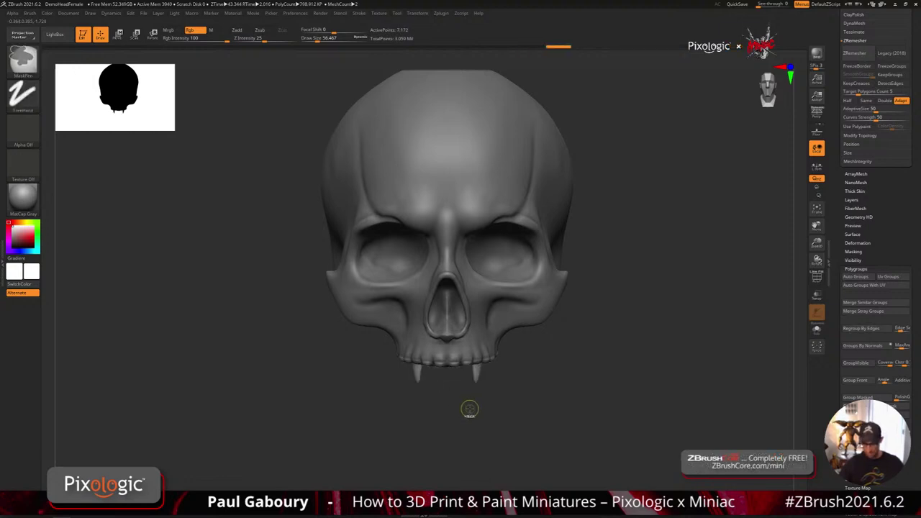
- Put both fangs into one shared polygroup, with all teeth unhidden, the mask cleared and the polyframe on
ctrl+shift+drag(469, 408, 475, 417)
ctrl+shift+click(475, 416)
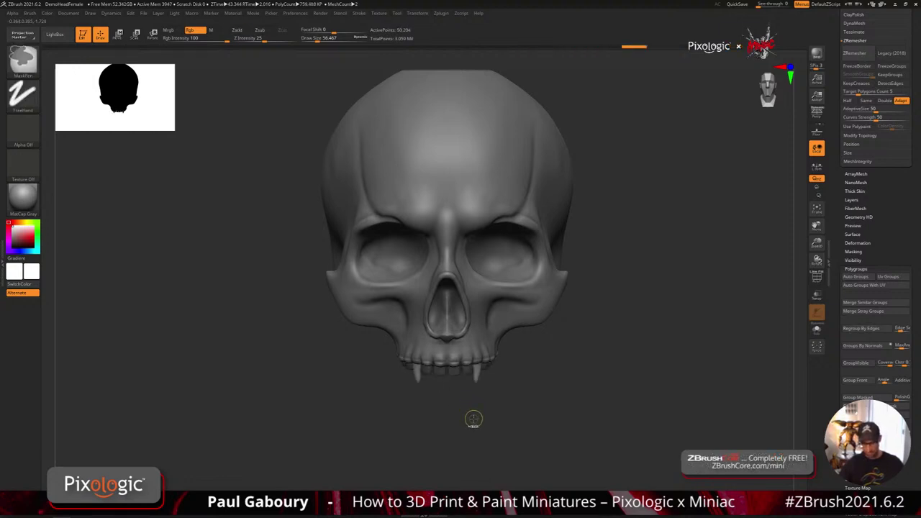
ctrl+click(474, 420)
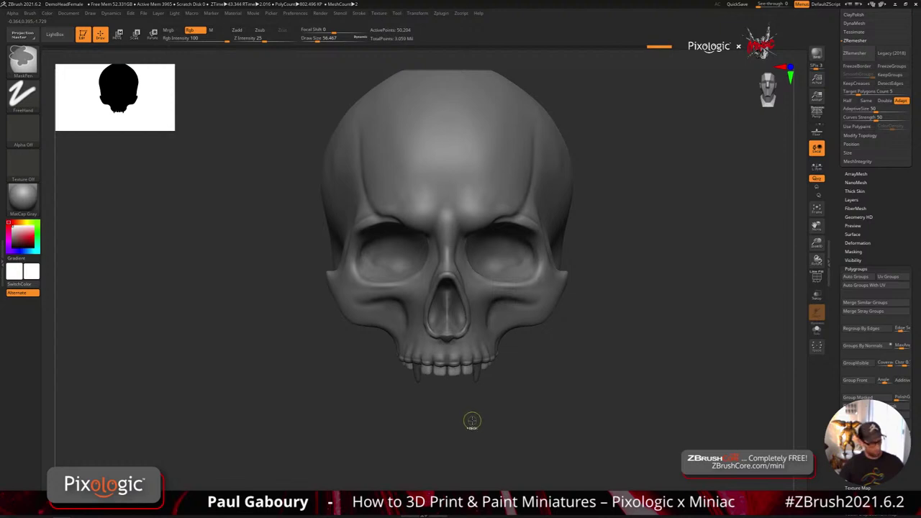
ctrl+drag(473, 420, 471, 424)
key(shift+f)
ctrl+right_drag(478, 368, 474, 402)
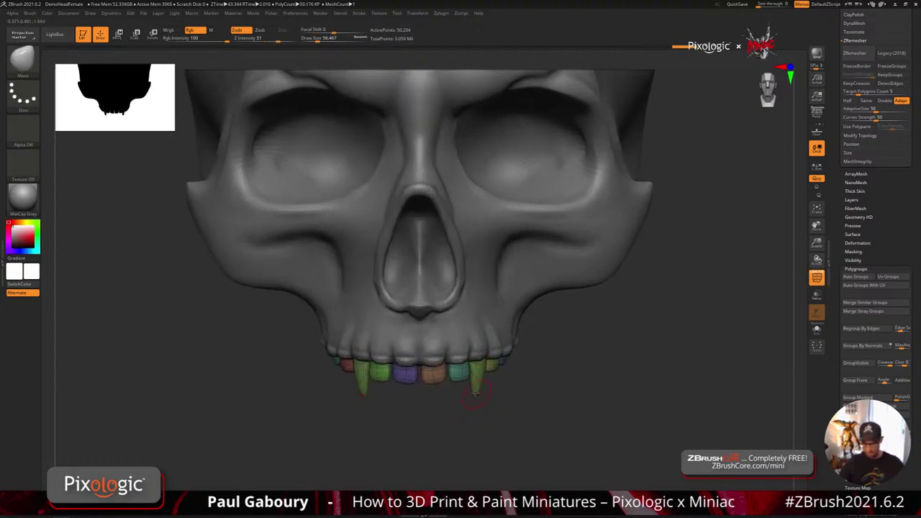
- Isolate and mask the fang polygroup, unhide the other teeth, and invert the mask so only the fangs remain editable
ctrl+shift+click(478, 386)
right_drag(473, 436, 475, 386)
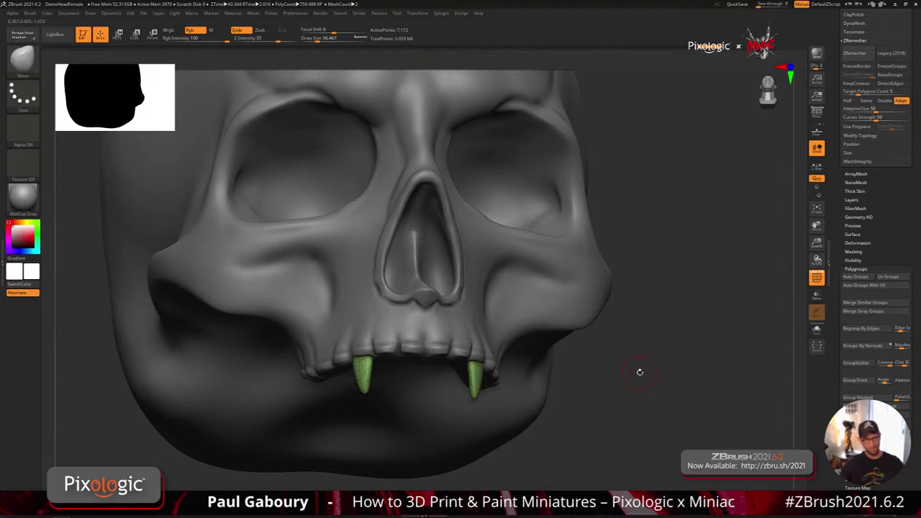
ctrl+shift+click(640, 372)
key(shift+f)
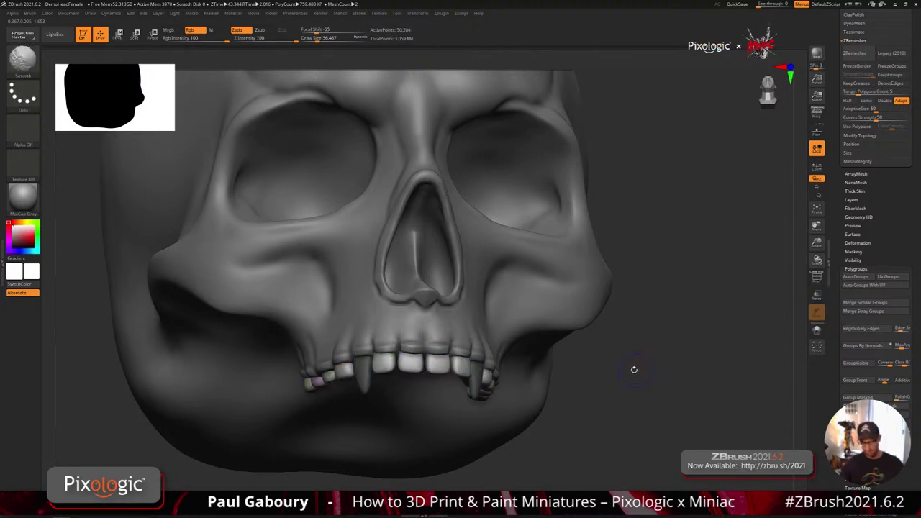
ctrl+right_drag(634, 370, 529, 393)
ctrl+click(557, 370)
- Curve the two fangs with the Move brush at a draw size of about 37 and smooth their tips
ctrl+right_drag(473, 387, 488, 398)
key(shift)
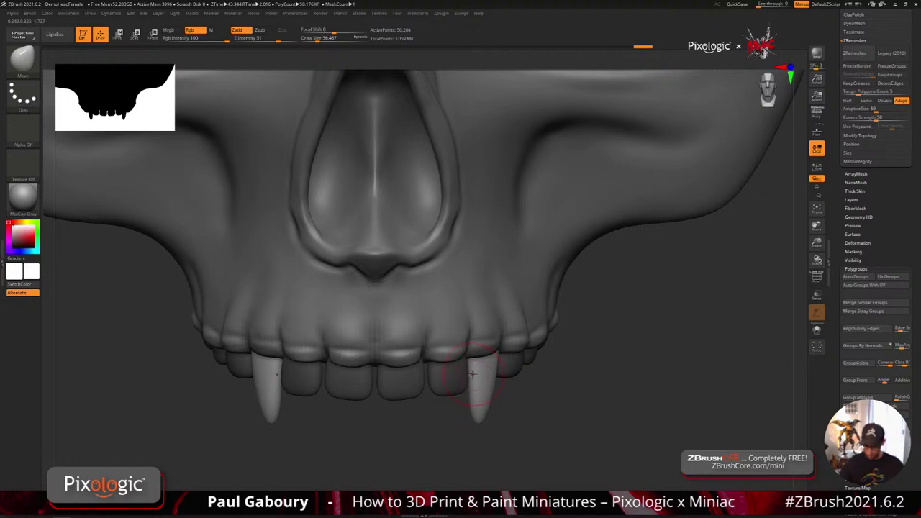
key(s)
mouse_move(472, 374)
mouse_down()
mouse_move(471, 434)
mouse_move(481, 423)
mouse_move(467, 309)
mouse_move(472, 270)
mouse_up()
key(s)
shift+drag(500, 391, 499, 389)
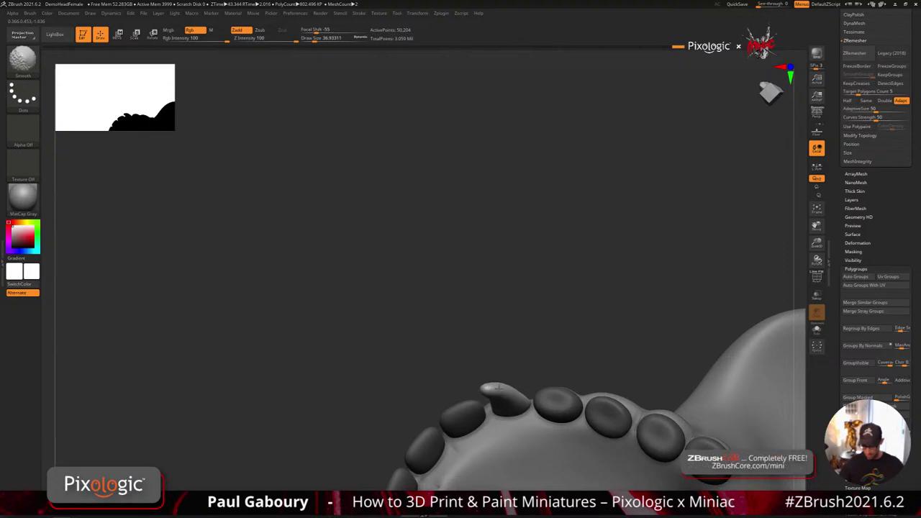
right_drag(497, 389, 506, 361)
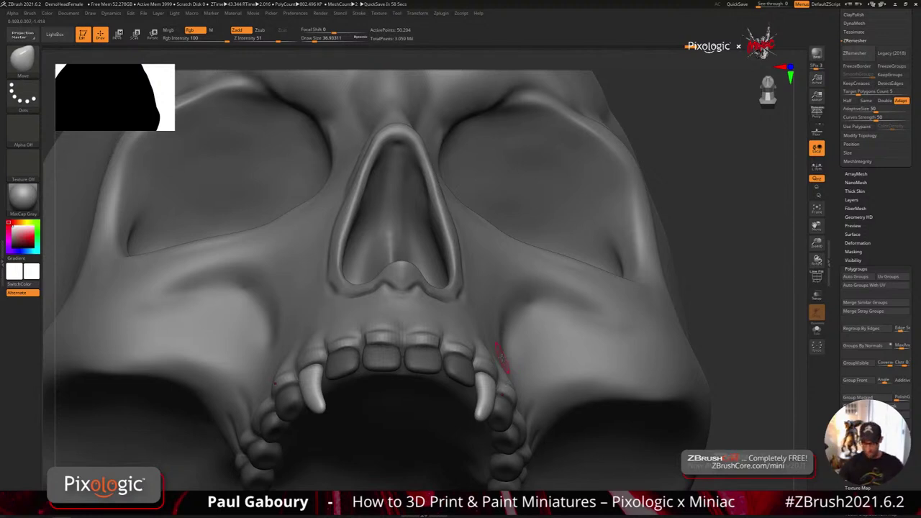
- Reshape the fangs with the Move brush at a draw size of about 71
key(s)
drag(501, 358, 507, 359)
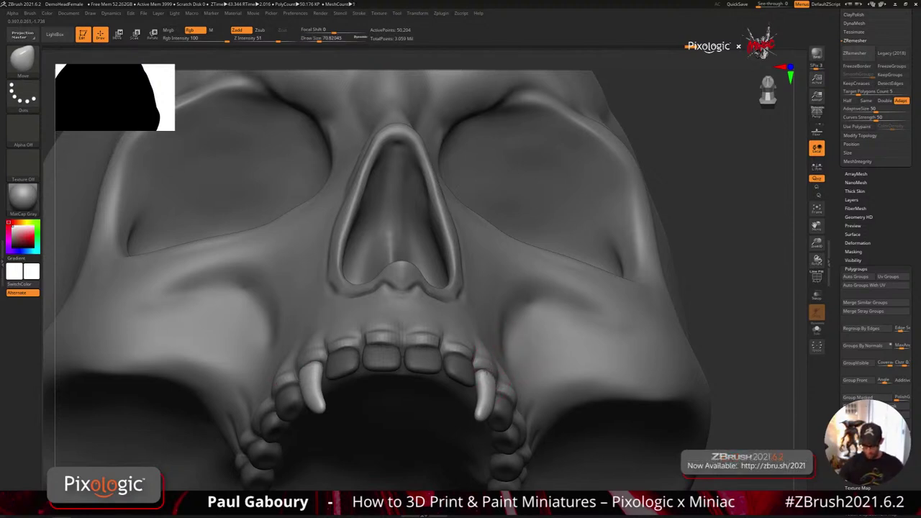
mouse_move(490, 372)
right_down()
mouse_move(479, 392)
mouse_move(458, 368)
mouse_move(512, 387)
right_up()
- Reduce the draw size to about 44 and smooth the fangs toward their tips
key(s)
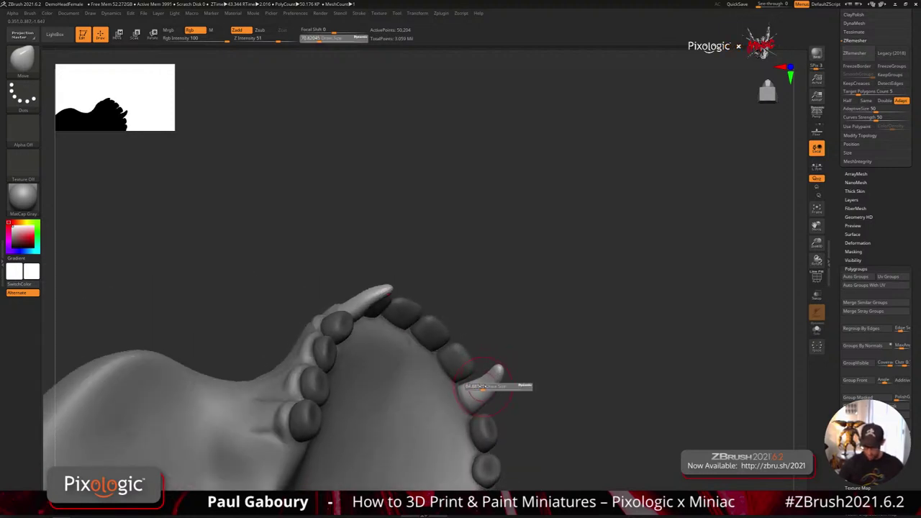
drag(485, 391, 480, 390)
right_drag(487, 376, 490, 378)
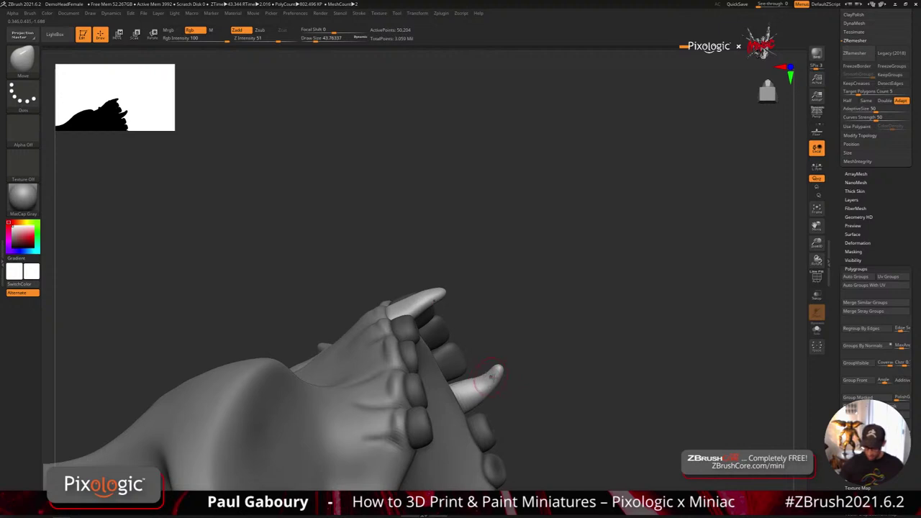
shift+drag(487, 381, 496, 370)
right_drag(502, 362, 497, 367)
key(shift)
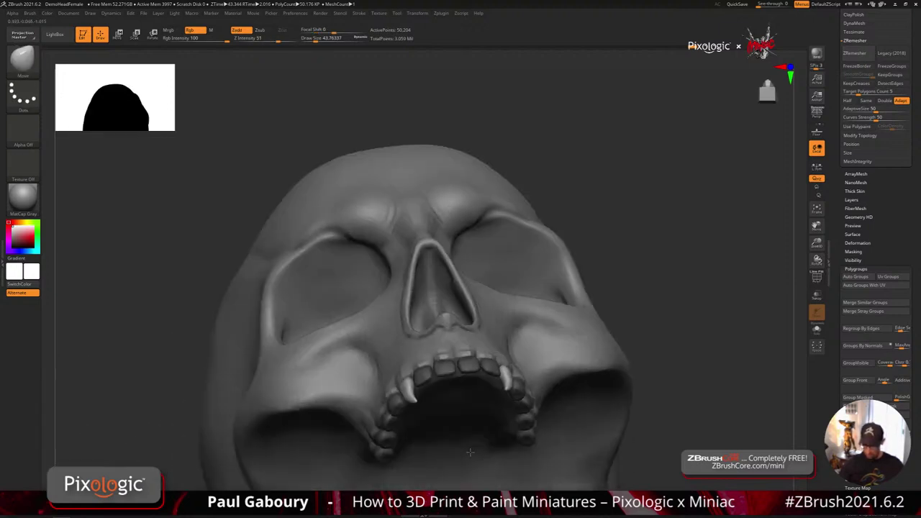
- Build up the front of the fang with the ClayBuildup brush at a draw size of about 65
mouse_move(532, 432)
right_down()
mouse_move(554, 415)
mouse_move(496, 377)
right_up()
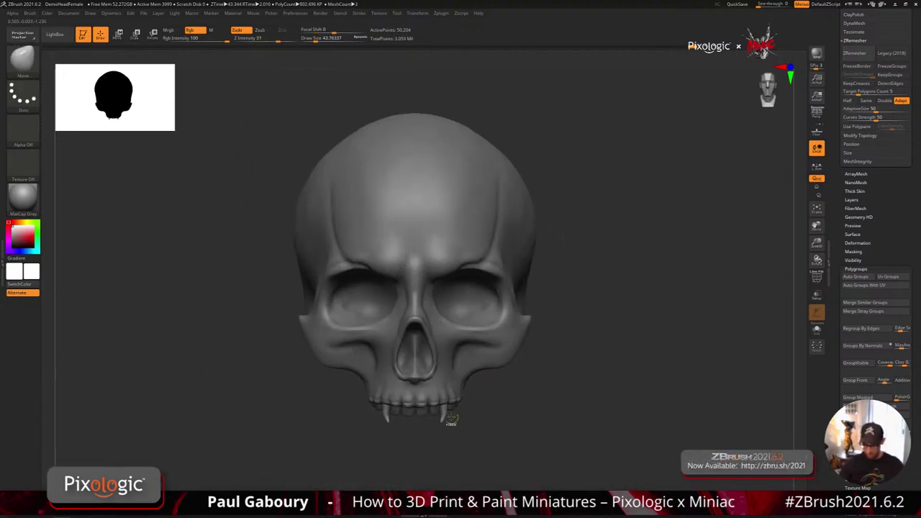
mouse_move(451, 418)
ctrl+right_down()
mouse_move(477, 453)
mouse_move(456, 426)
ctrl+right_up()
key(s)
drag(457, 426, 461, 425)
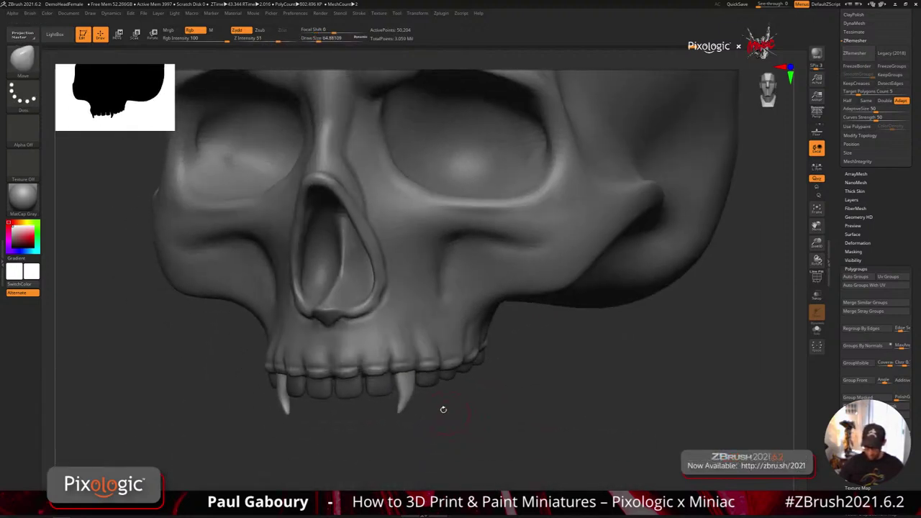
key(b)
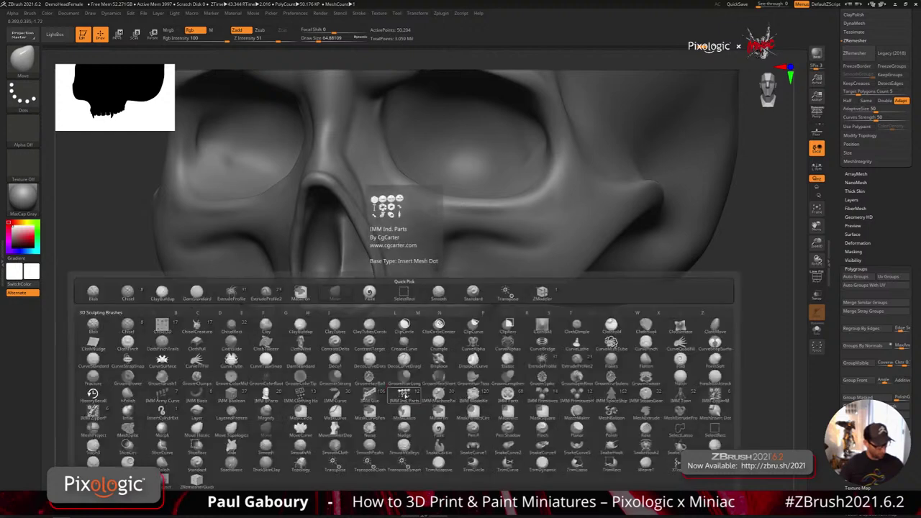
key(c)
key(b)
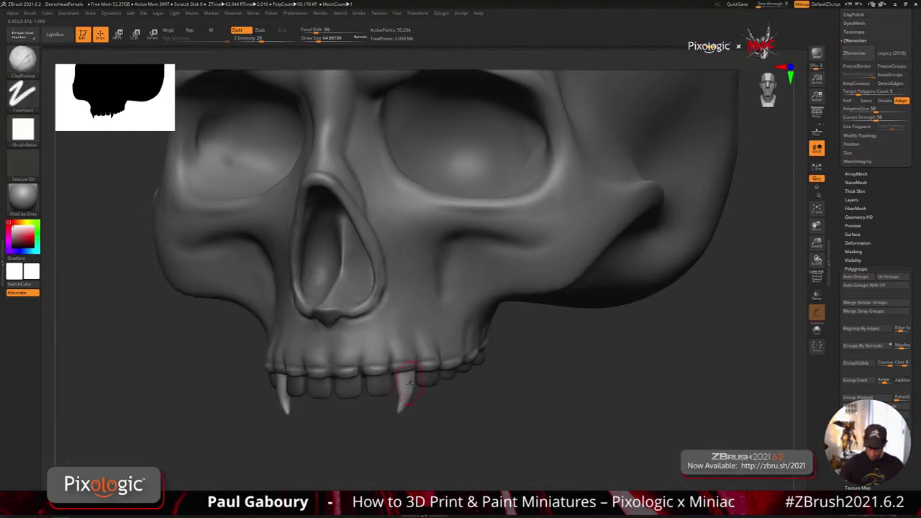
drag(409, 375, 406, 390)
- Open the Deformation settings and reduce the draw size to about 25
mouse_move(407, 390)
ctrl+right_down()
mouse_move(404, 374)
mouse_move(452, 392)
ctrl+right_up()
alt+drag(452, 391, 504, 388)
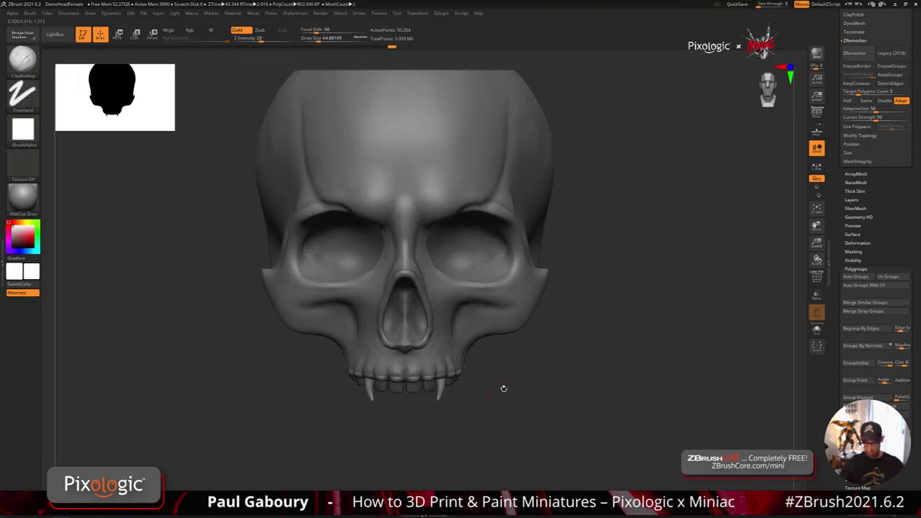
drag(916, 414, 916, 429)
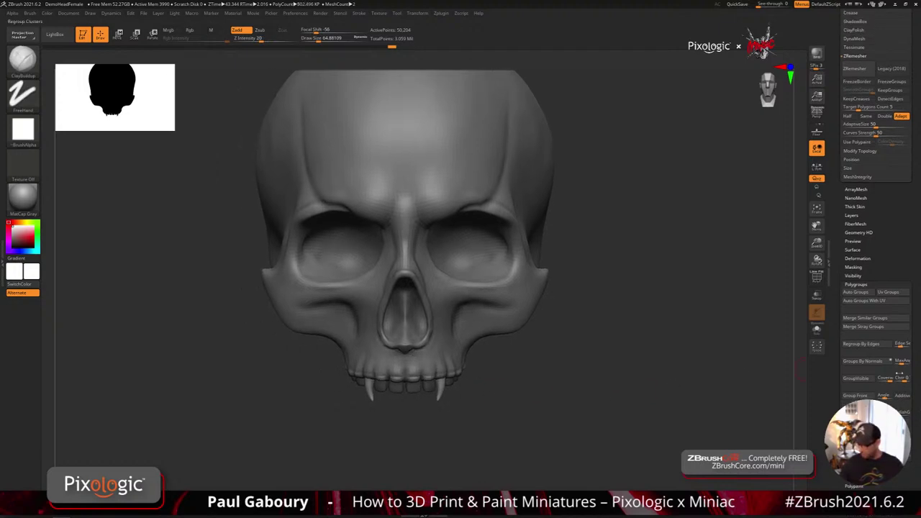
click(858, 258)
scroll(898, 353, up, 5)
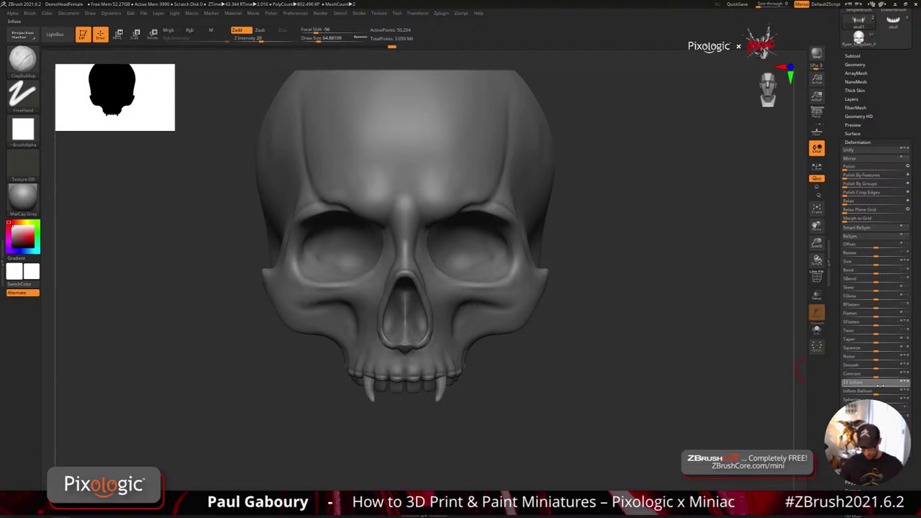
alt+drag(529, 394, 473, 399)
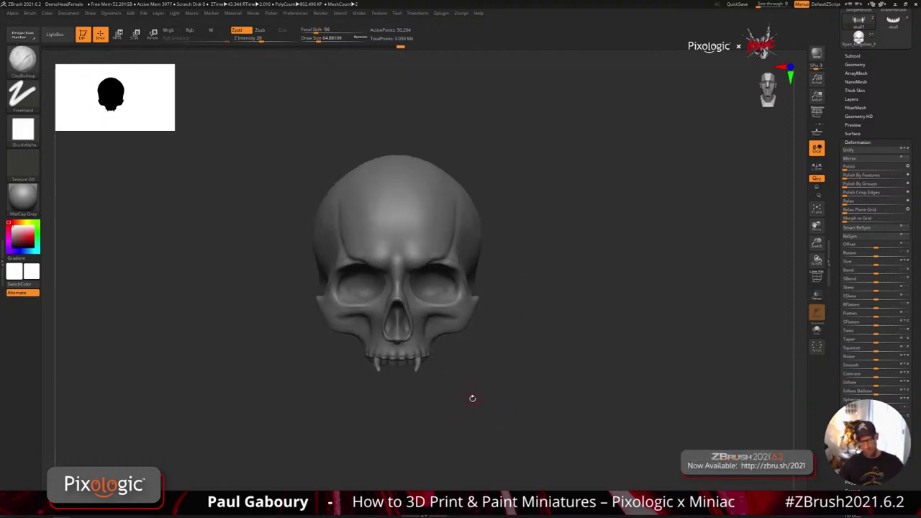
key(ctrl)
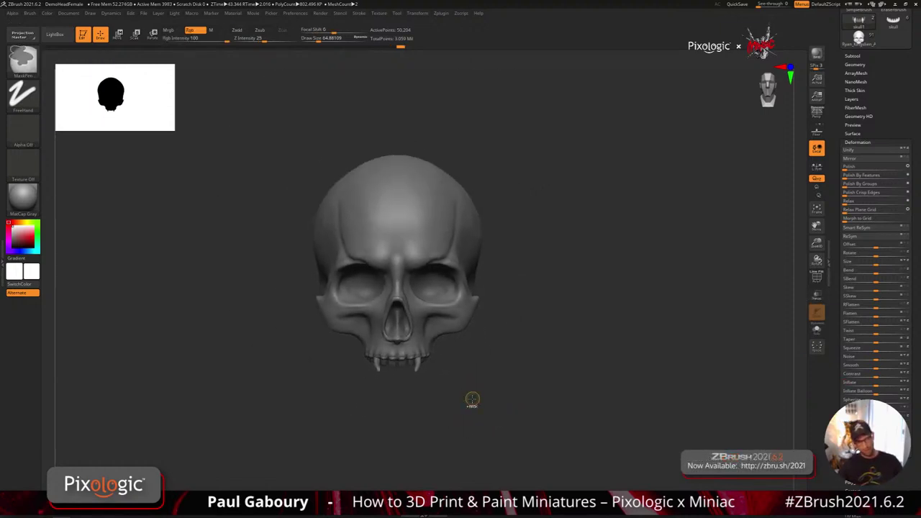
mouse_move(473, 403)
right_down()
mouse_move(442, 418)
mouse_move(411, 370)
mouse_move(444, 423)
mouse_move(410, 405)
right_up()
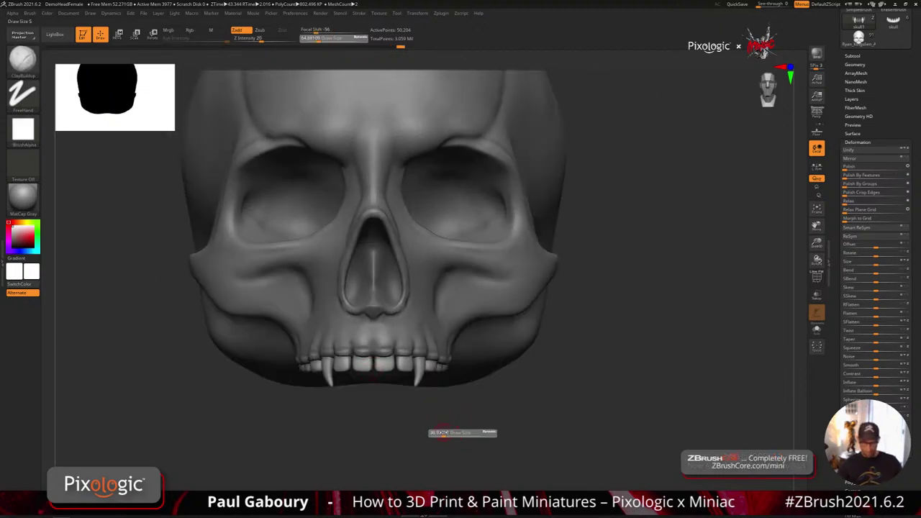
drag(439, 434, 473, 427)
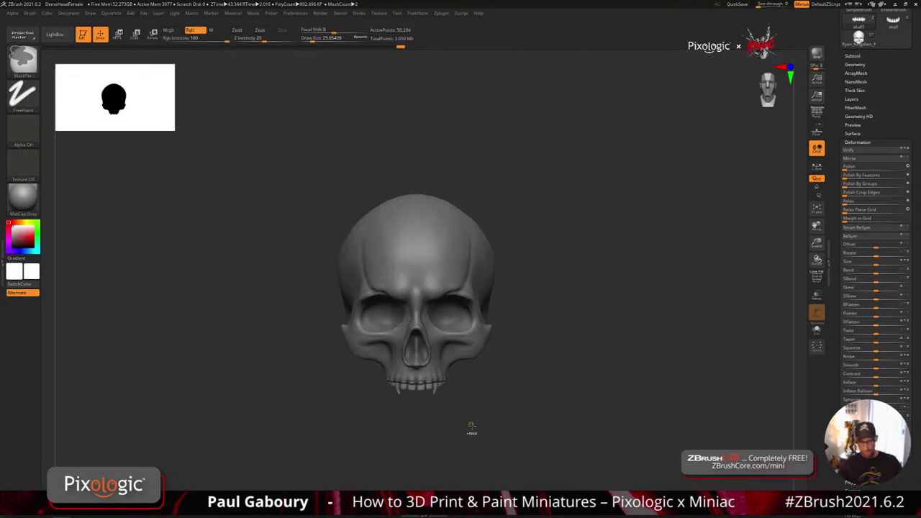
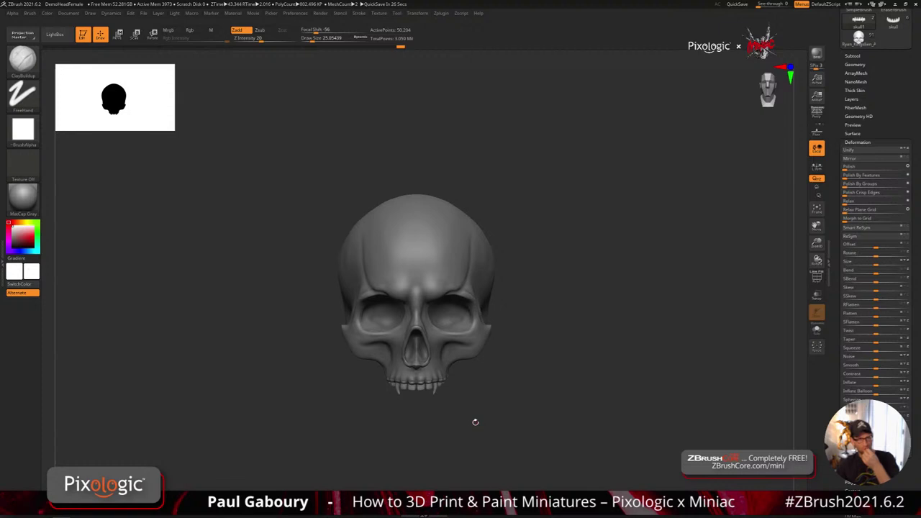
- Inflate the upper teeth with the Inflate deformation so they fill the gaps between them
drag(475, 422, 611, 377)
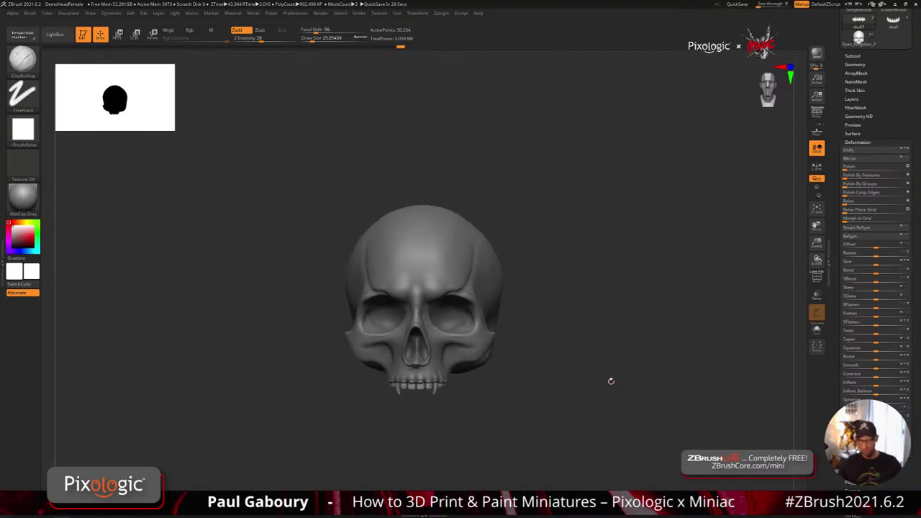
shift+right_drag(611, 382, 595, 382)
alt+right_drag(440, 390, 500, 402)
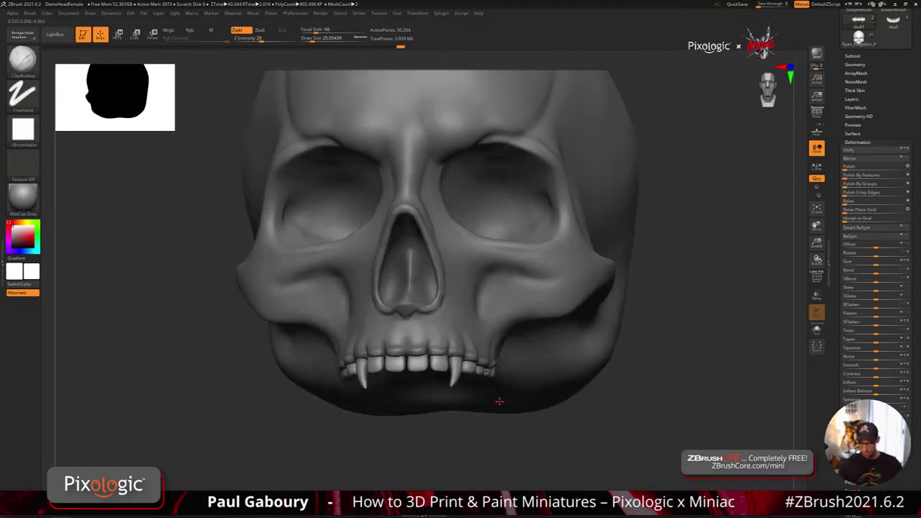
alt+drag(500, 401, 469, 380)
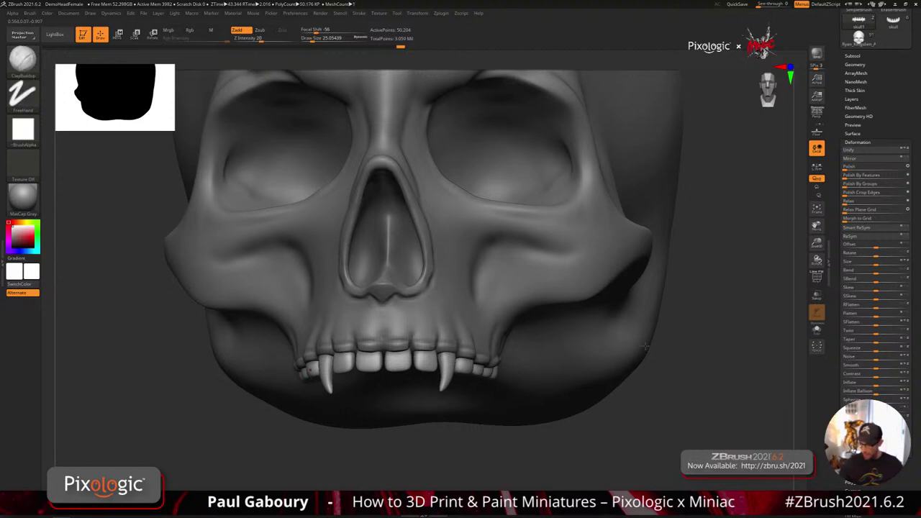
drag(876, 386, 883, 386)
key(ctrl)
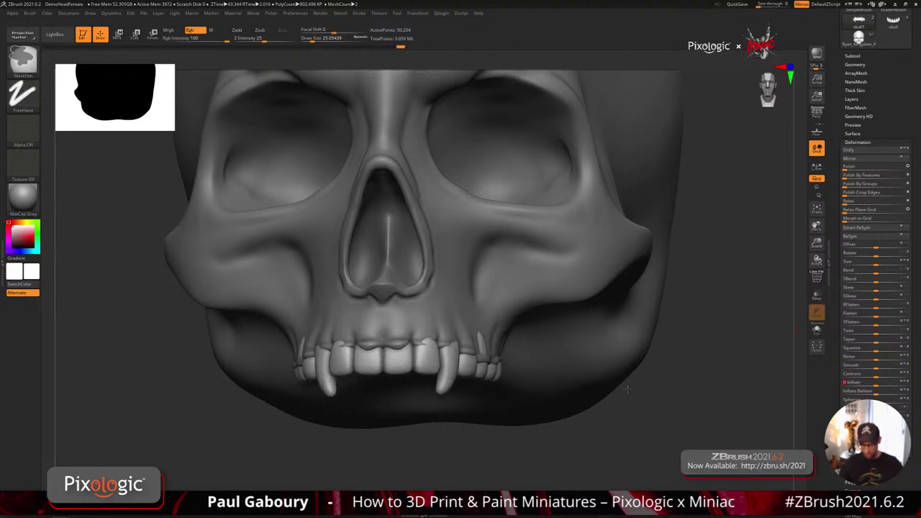
ctrl+right_drag(628, 389, 588, 404)
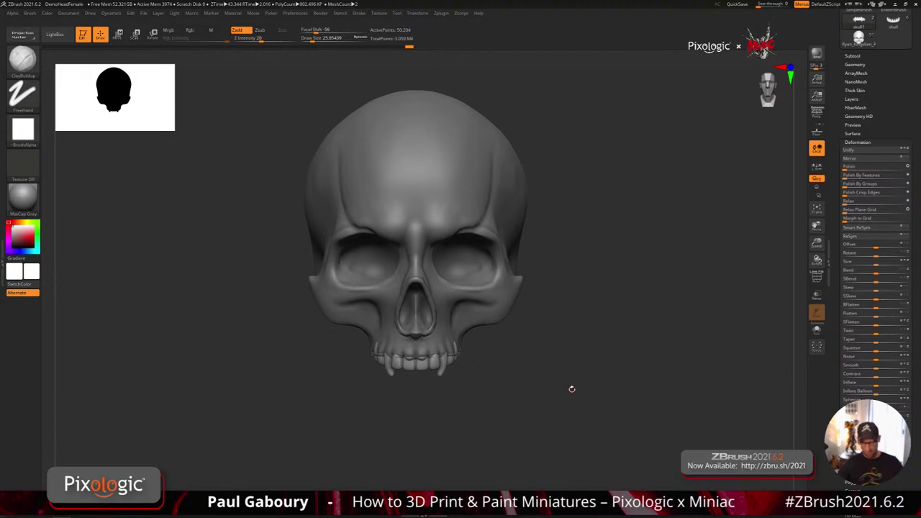
- Reshape the fangs and neighbouring teeth along the gum line with the Move brush at a draw size of about 74
drag(570, 390, 491, 429)
mouse_move(445, 415)
right_down()
mouse_move(458, 393)
mouse_move(464, 411)
mouse_move(492, 429)
right_up()
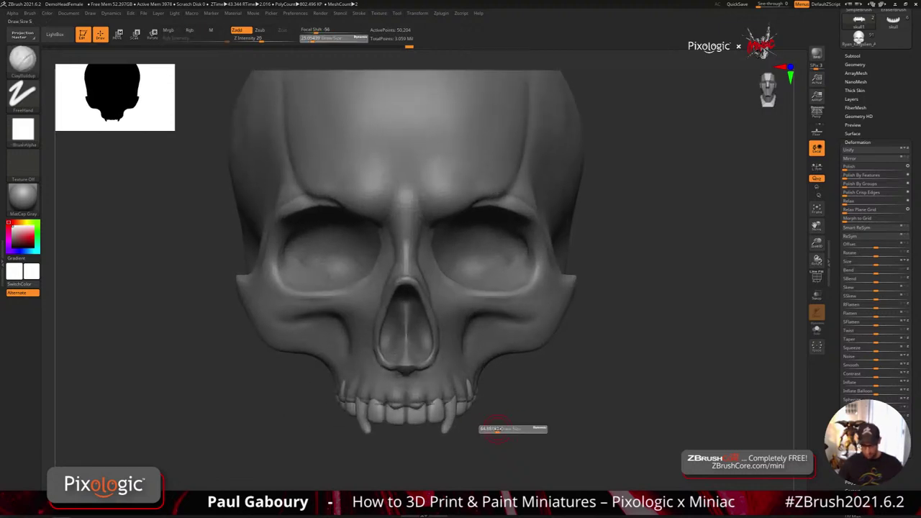
key(b)
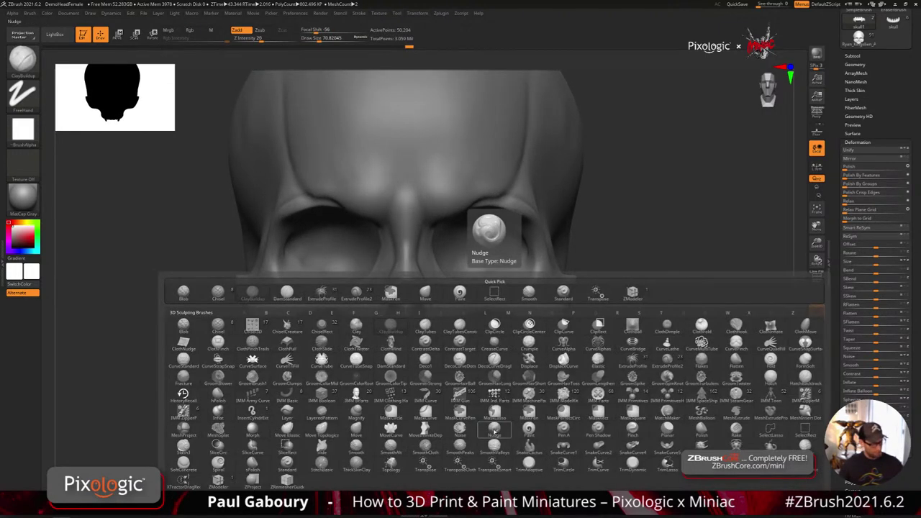
key(m)
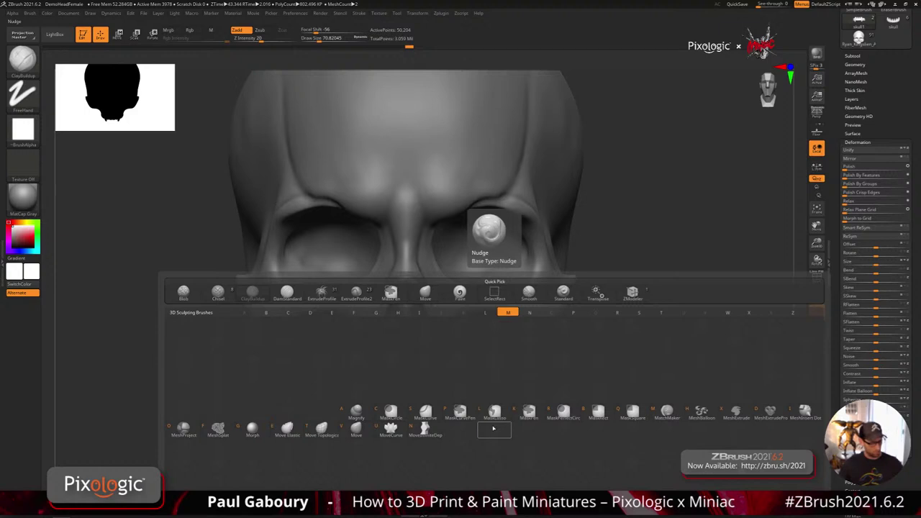
key(v)
ctrl+right_drag(477, 381, 480, 395)
key(s)
drag(469, 384, 434, 409)
right_drag(434, 409, 431, 392)
key(bracketleft)
key(bracketleft)
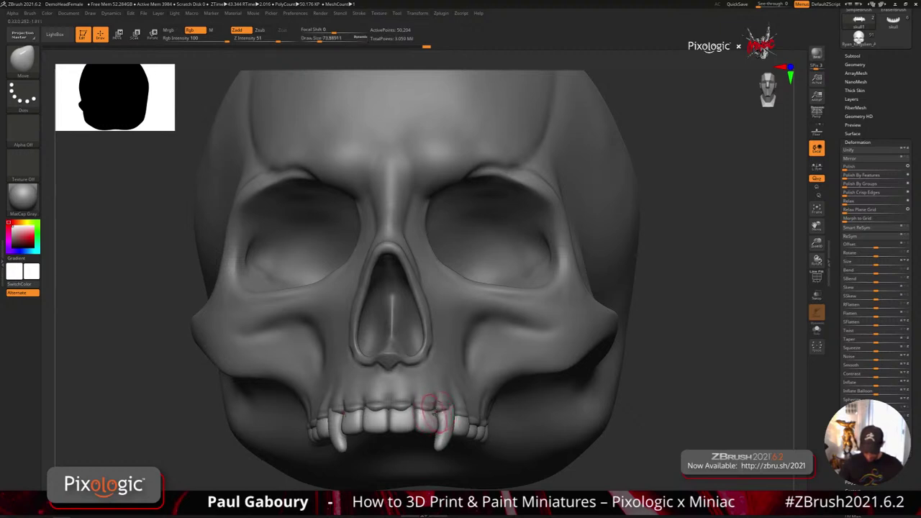
drag(453, 411, 452, 413)
mouse_move(452, 413)
right_down()
mouse_move(452, 432)
mouse_move(452, 352)
right_up()
- Reposition the fangs with the Move Topological brush at a draw size of about 74 and smooth them
key(b)
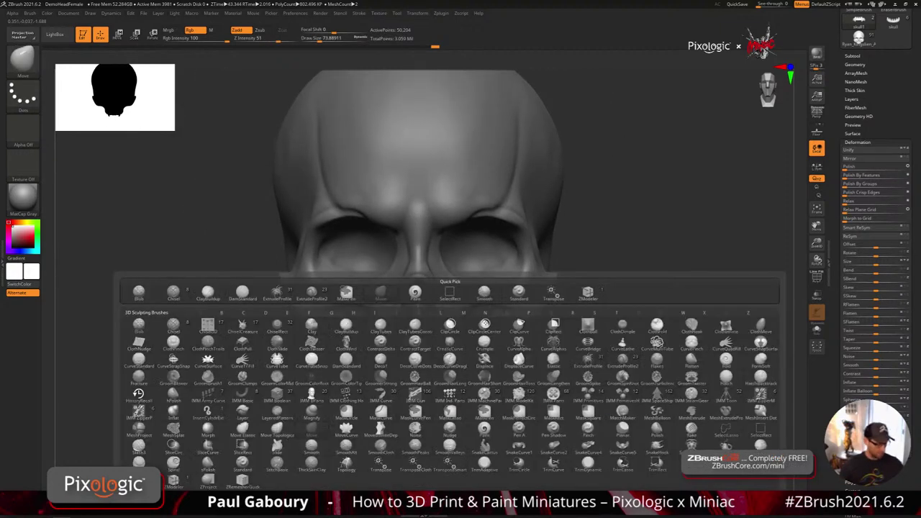
key(m)
key(t)
mouse_move(455, 407)
right_down()
mouse_move(446, 342)
mouse_move(445, 377)
right_up()
drag(441, 378, 427, 378)
right_drag(459, 387, 456, 421)
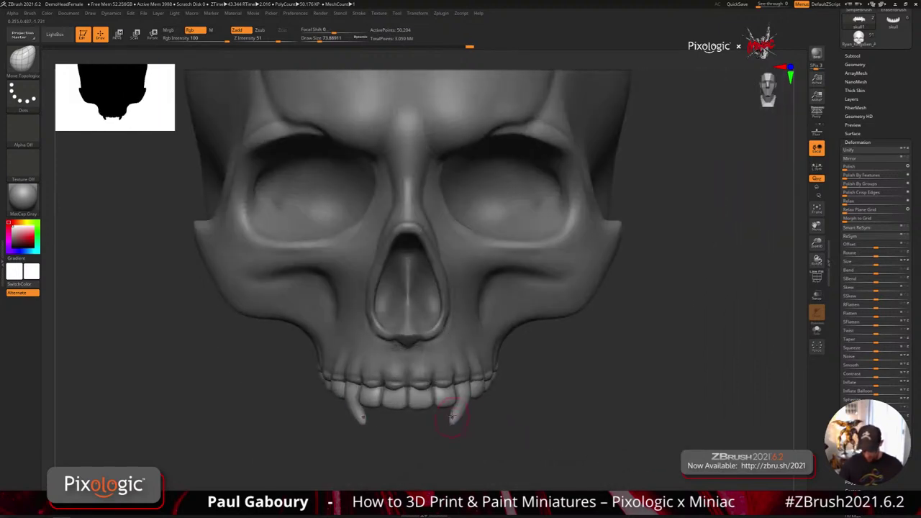
key(shift)
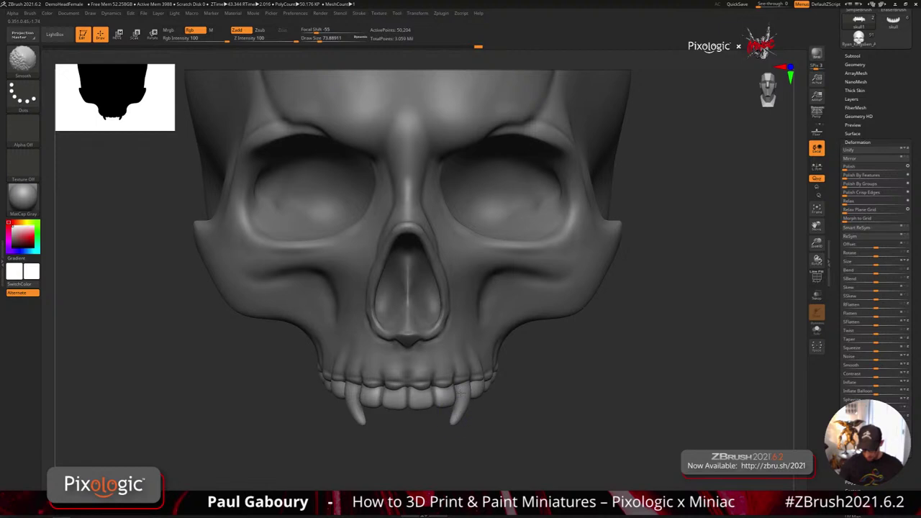
- Raise the draw size to 112 and adjust the placement of the fangs in the tooth row with the Move Topological brush
mouse_move(451, 443)
ctrl+right_down()
mouse_move(469, 424)
mouse_move(477, 436)
mouse_move(462, 421)
ctrl+right_up()
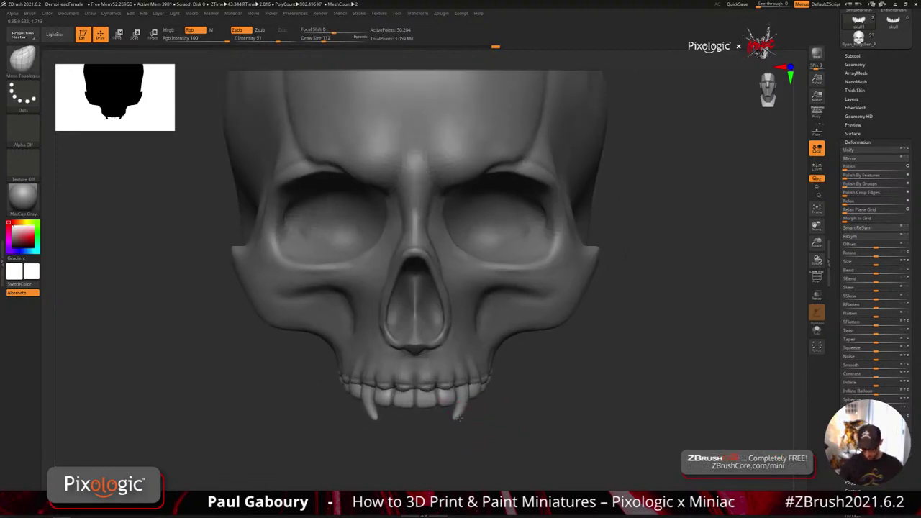
key(shift)
mouse_move(460, 406)
right_down()
mouse_move(479, 402)
mouse_move(485, 416)
right_up()
mouse_move(485, 416)
right_down()
mouse_move(467, 414)
mouse_move(485, 436)
mouse_move(411, 393)
right_up()
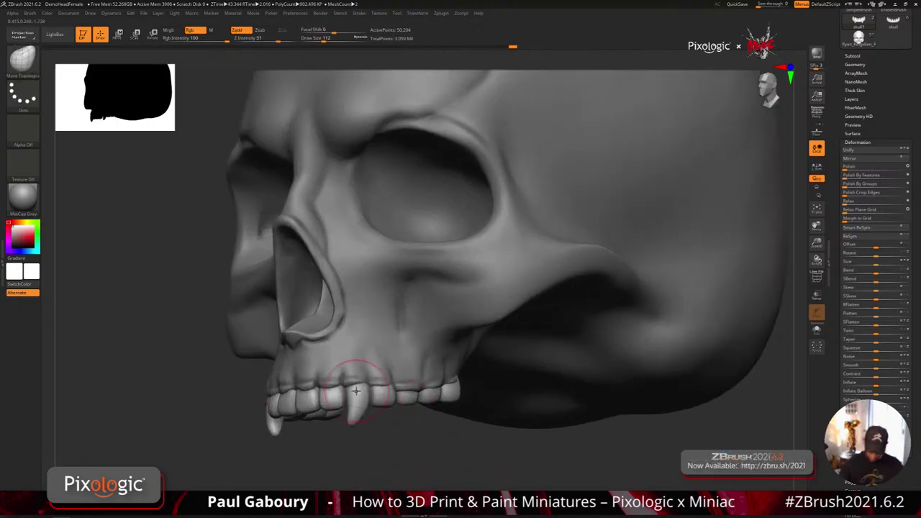
drag(356, 388, 367, 387)
mouse_move(368, 387)
right_down()
mouse_move(359, 364)
mouse_move(356, 395)
mouse_move(382, 436)
mouse_move(445, 393)
mouse_move(429, 420)
right_up()
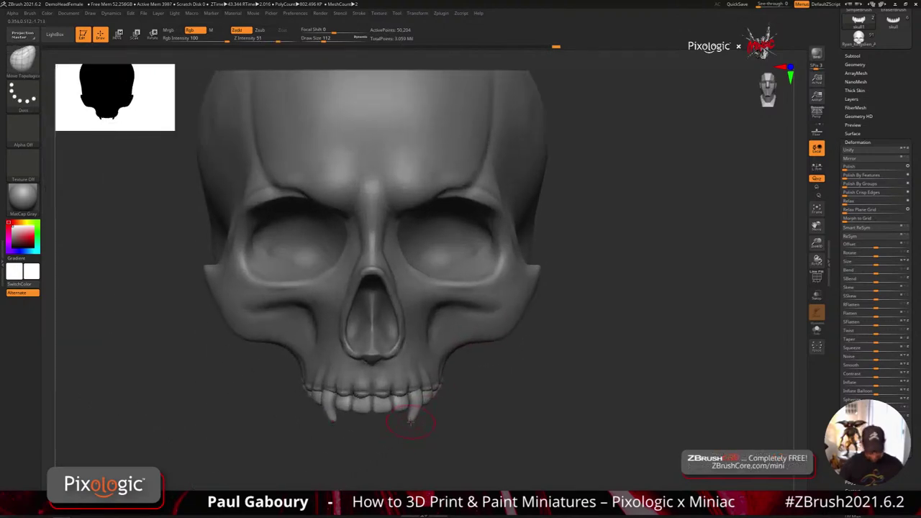
- Try to pull the fangs into longer, sharper points with the SnakeHook2 brush at a draw size of about 71
key(b)
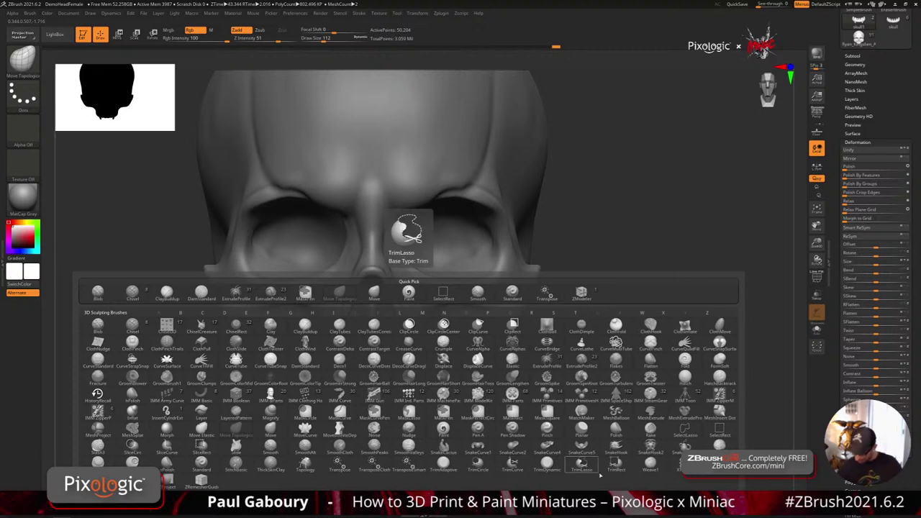
key(s)
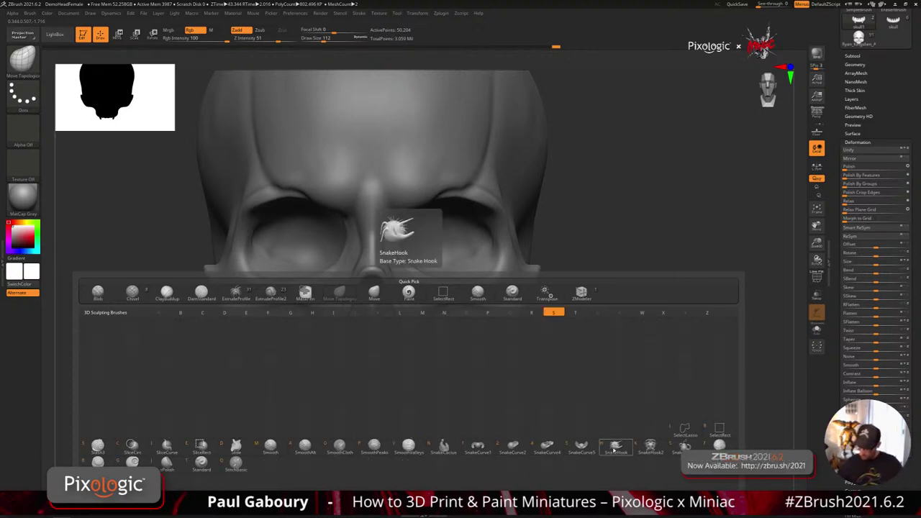
click(651, 446)
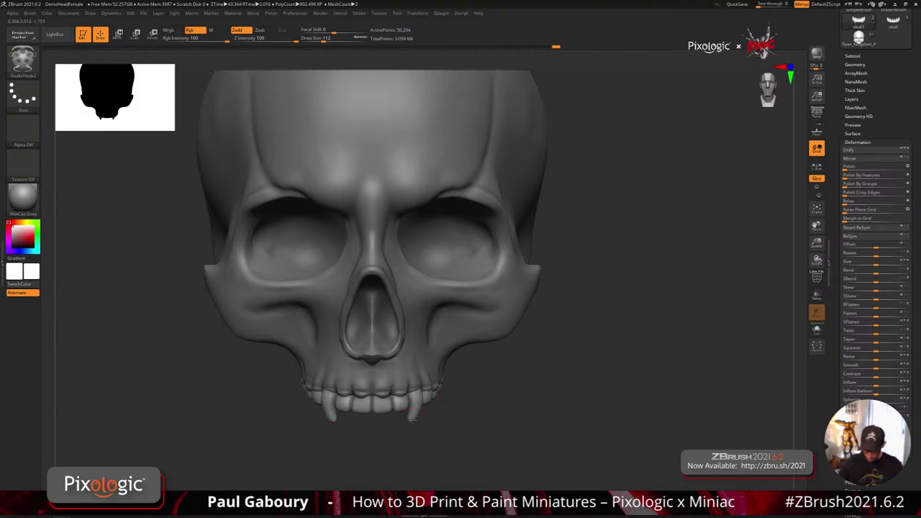
mouse_move(409, 424)
mouse_down()
mouse_move(404, 430)
mouse_move(411, 408)
mouse_move(410, 420)
mouse_up()
key(ctrl+z)
key(s)
mouse_move(439, 448)
ctrl+right_down()
mouse_move(454, 406)
mouse_move(457, 421)
mouse_move(472, 412)
ctrl+right_up()
mouse_move(471, 411)
ctrl+right_down()
mouse_move(469, 440)
mouse_move(455, 436)
ctrl+right_up()
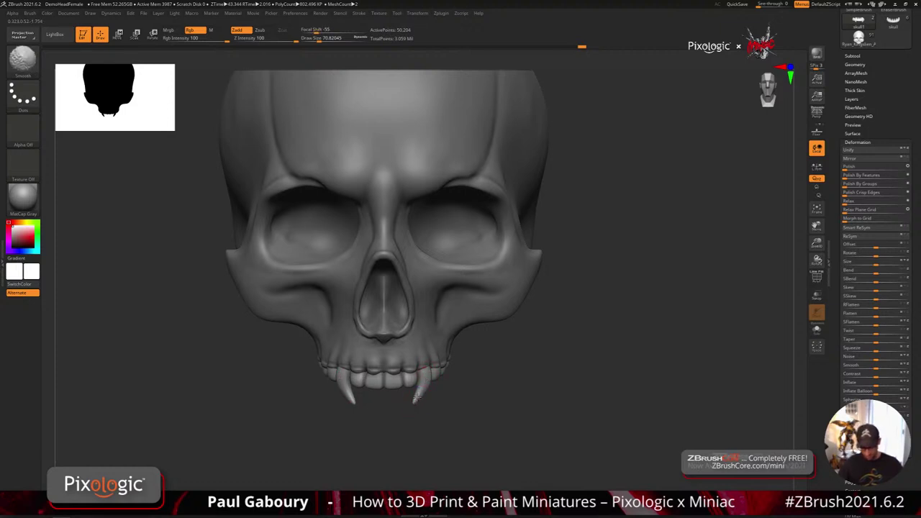
- Try smoothing the fang tips, and undo the smoothing together with the SnakeHook2 strokes
shift+drag(416, 404, 426, 391)
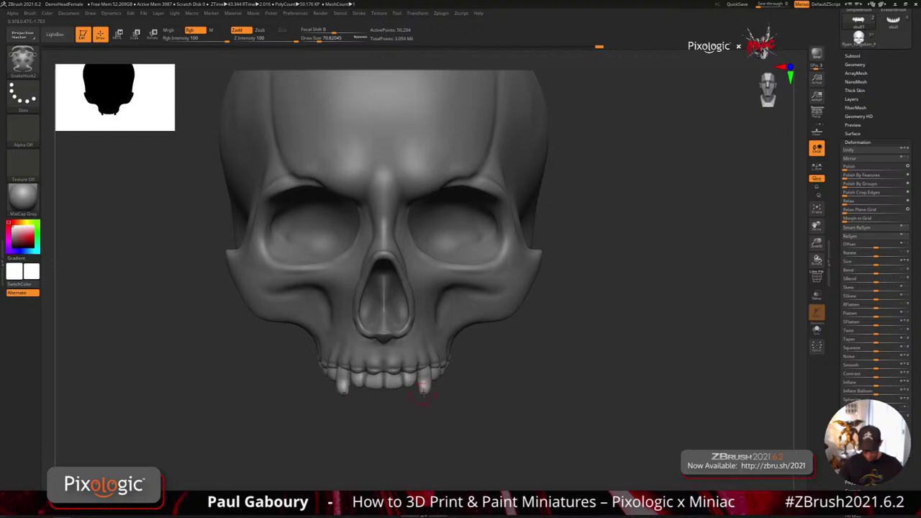
key(ctrl+z)
key(ctrl+z)
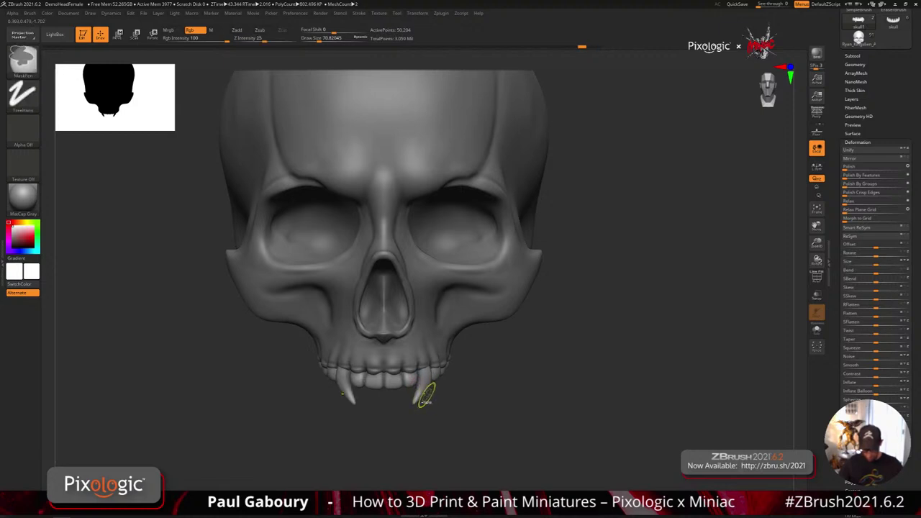
key(ctrl+z)
key(ctrl+z)
key(ctrl+z)
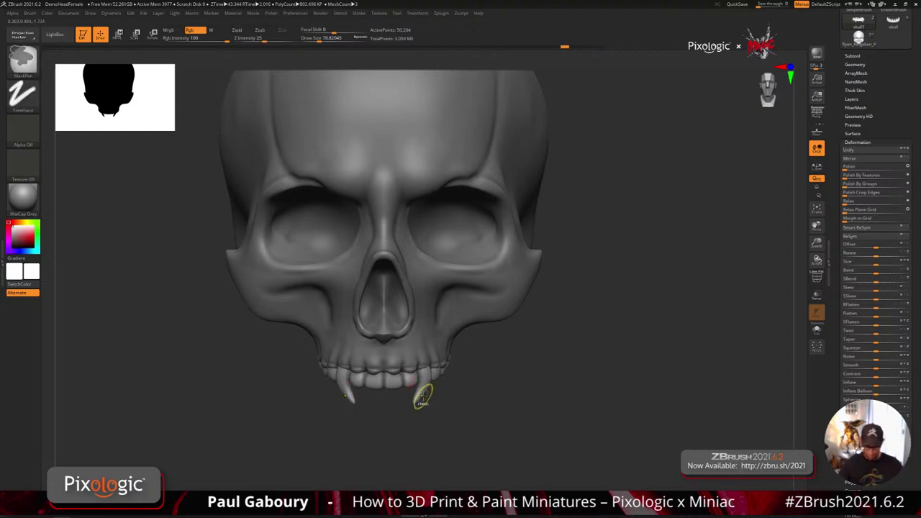
- Adjust the shape and angle of the fangs with the Move brush at a draw size of about 97
key(b)
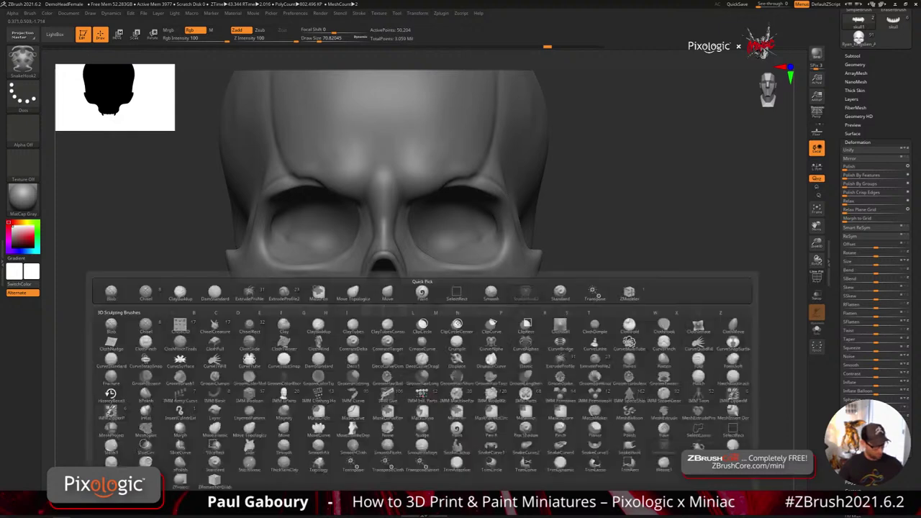
key(m)
key(v)
key(s)
mouse_move(423, 392)
mouse_down()
mouse_move(427, 381)
mouse_move(429, 388)
mouse_up()
right_drag(497, 396, 432, 389)
drag(431, 385, 432, 389)
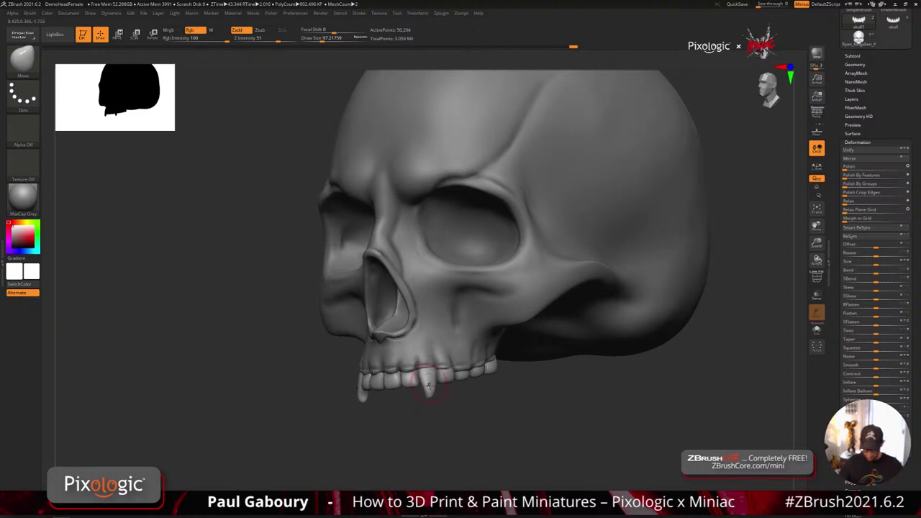
right_drag(429, 385, 452, 389)
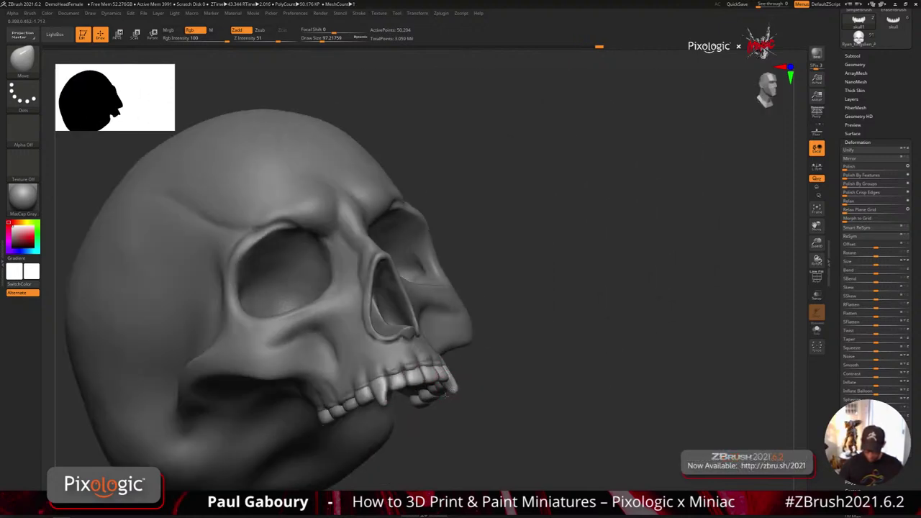
mouse_move(455, 393)
right_down()
mouse_move(458, 374)
mouse_move(461, 383)
right_up()
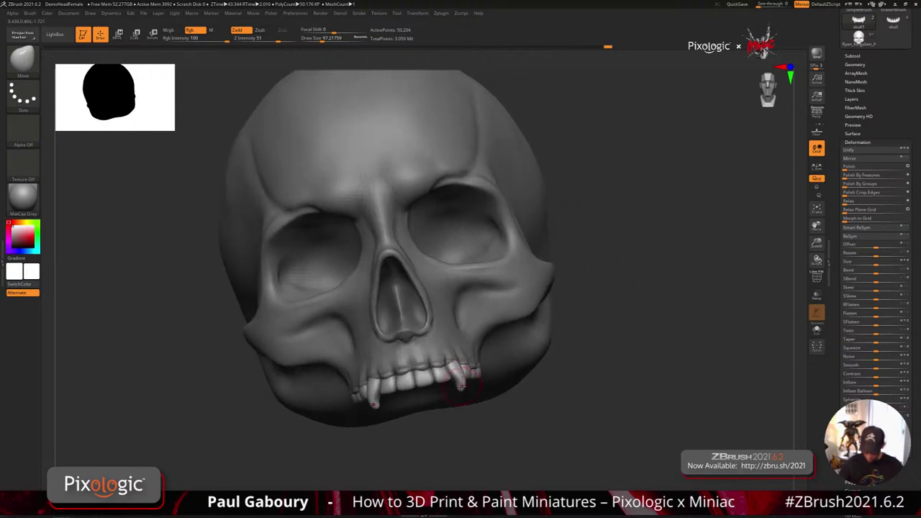
- Pull the fang tips longer and adjust where the fangs meet the gum with the Move brush
key(s)
click(458, 387)
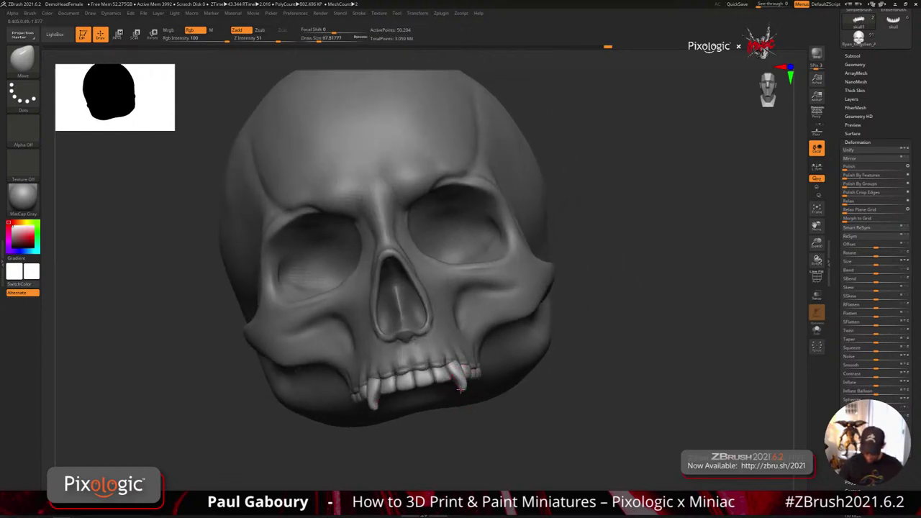
drag(461, 389, 465, 394)
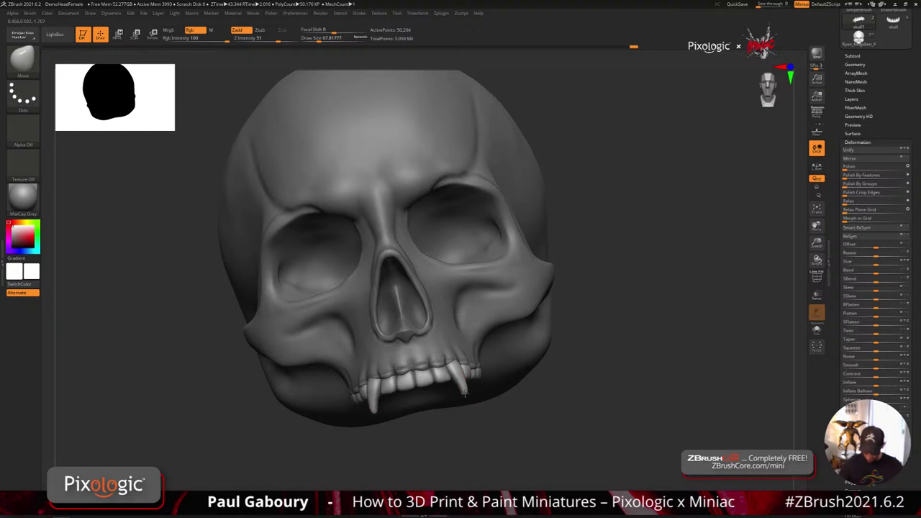
right_drag(464, 392, 462, 371)
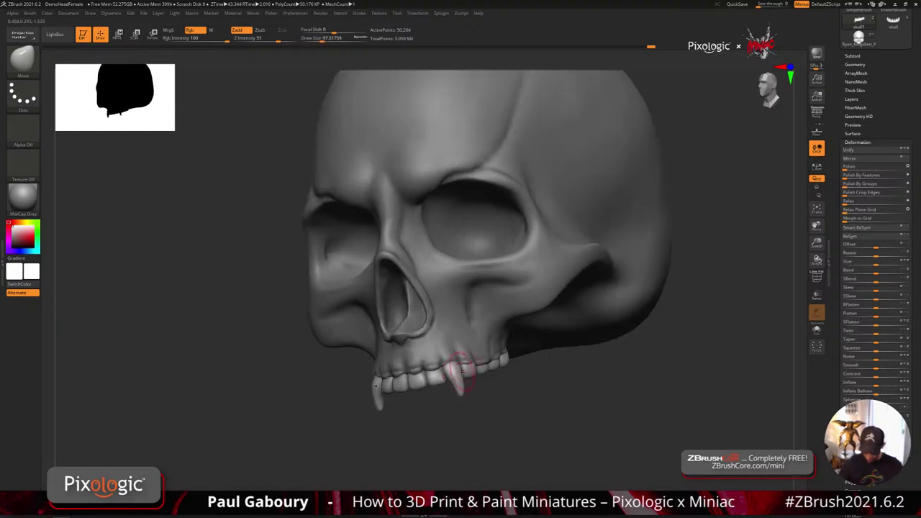
drag(463, 371, 466, 366)
mouse_move(466, 368)
right_down()
mouse_move(474, 377)
mouse_move(457, 403)
mouse_move(447, 339)
right_up()
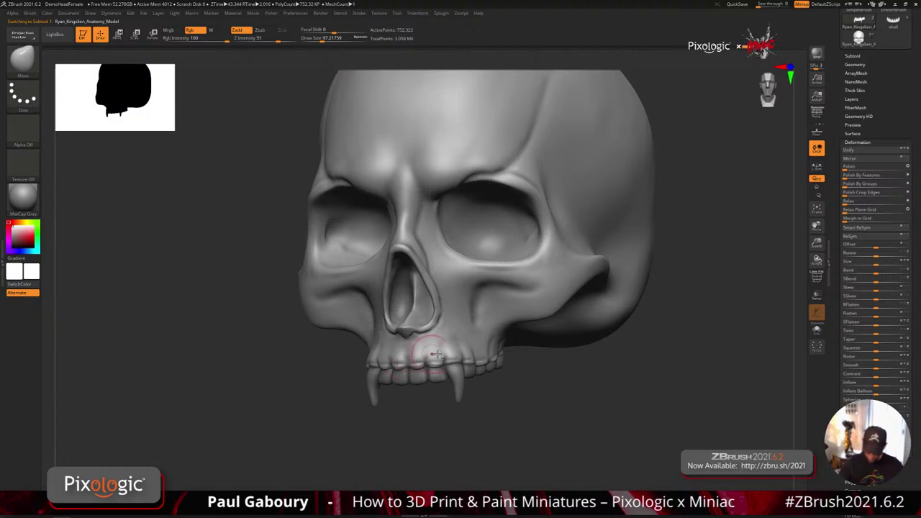
- Smooth the gum line of the skull subtool above the side and back upper teeth
mouse_move(432, 353)
right_down()
mouse_move(473, 363)
mouse_move(417, 351)
right_up()
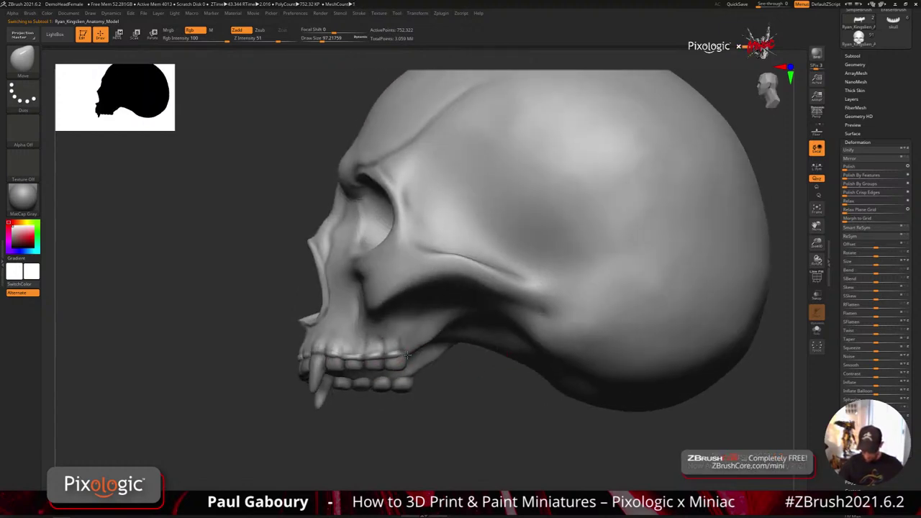
key(shift)
shift+drag(397, 351, 329, 350)
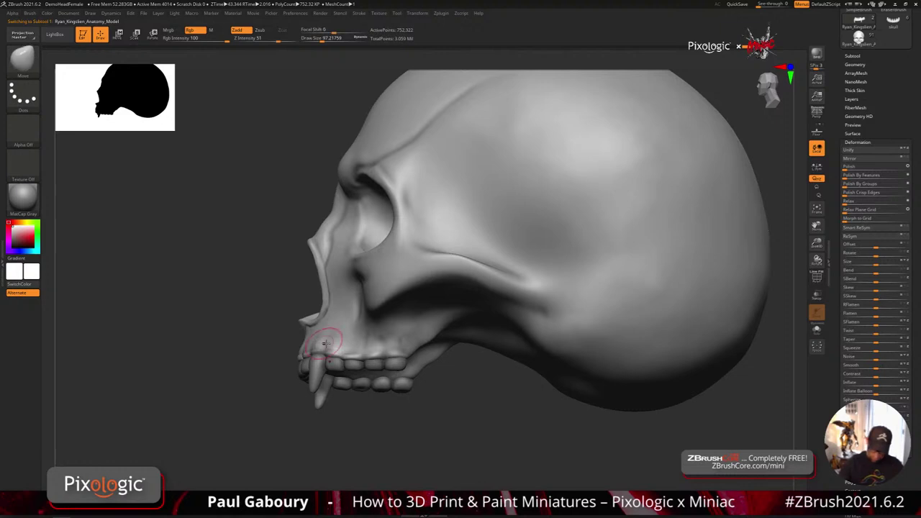
right_drag(326, 343, 389, 346)
shift+drag(338, 346, 253, 349)
- Smooth the skull's gum area around the fang bases and check the whole skull from the front
mouse_move(380, 351)
ctrl+right_down()
mouse_move(376, 393)
mouse_move(483, 416)
mouse_move(481, 400)
mouse_move(468, 413)
mouse_move(486, 415)
ctrl+right_up()
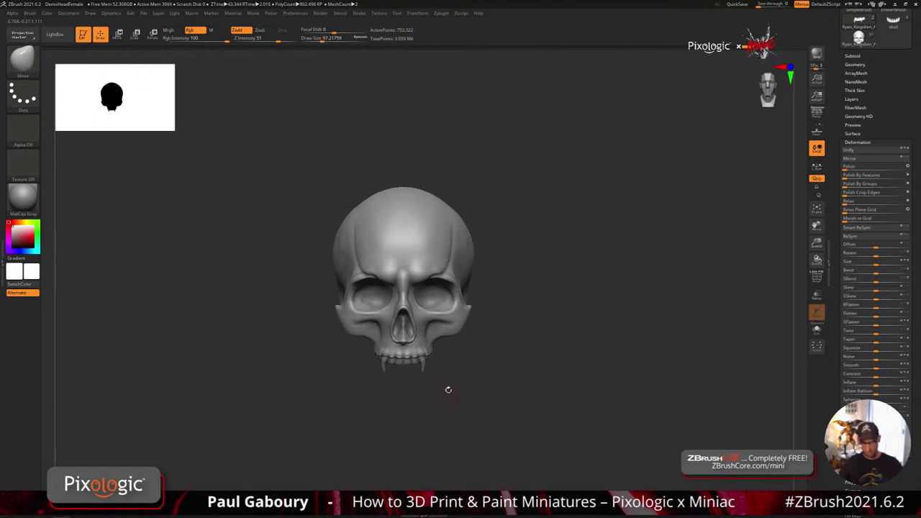
mouse_move(438, 392)
ctrl+right_down()
mouse_move(444, 410)
mouse_move(433, 399)
mouse_move(425, 432)
mouse_move(426, 416)
ctrl+right_up()
ctrl+right_drag(408, 350, 410, 362)
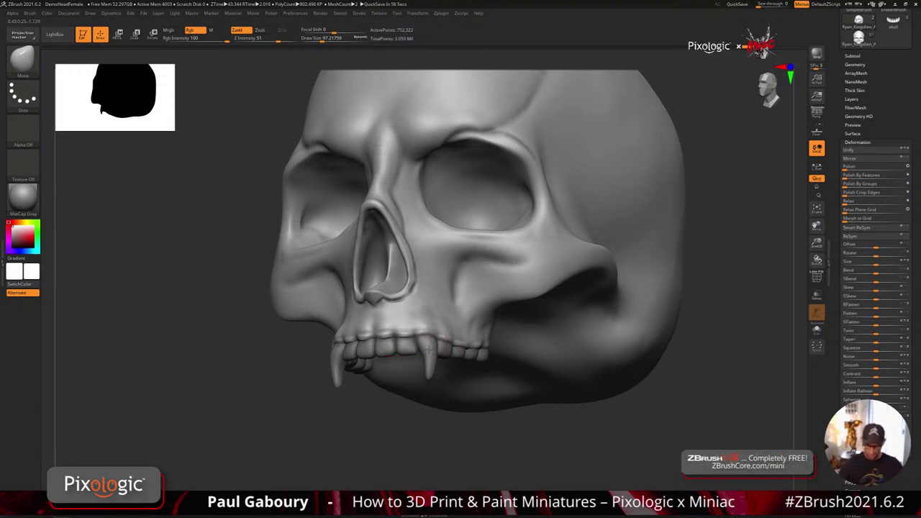
key(shift)
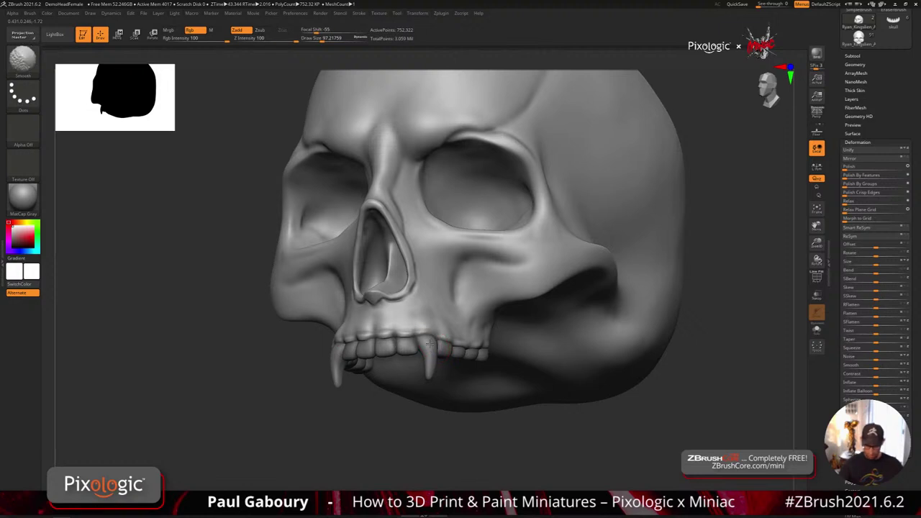
right_drag(430, 344, 427, 357)
ctrl+right_drag(542, 373, 495, 368)
right_drag(495, 369, 489, 394)
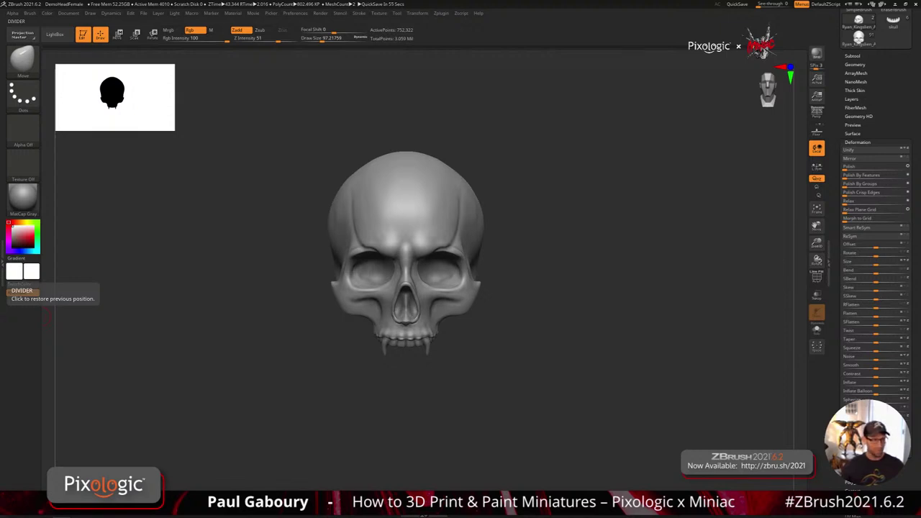
- Switch to the web browser, search for "swordsoft" and open the SwordSoft website
key(alt+Tab)
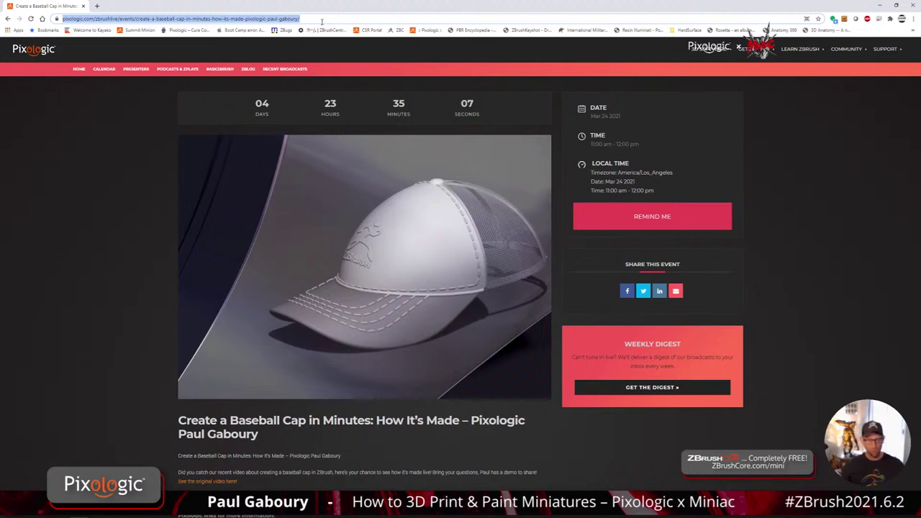
text(swo)
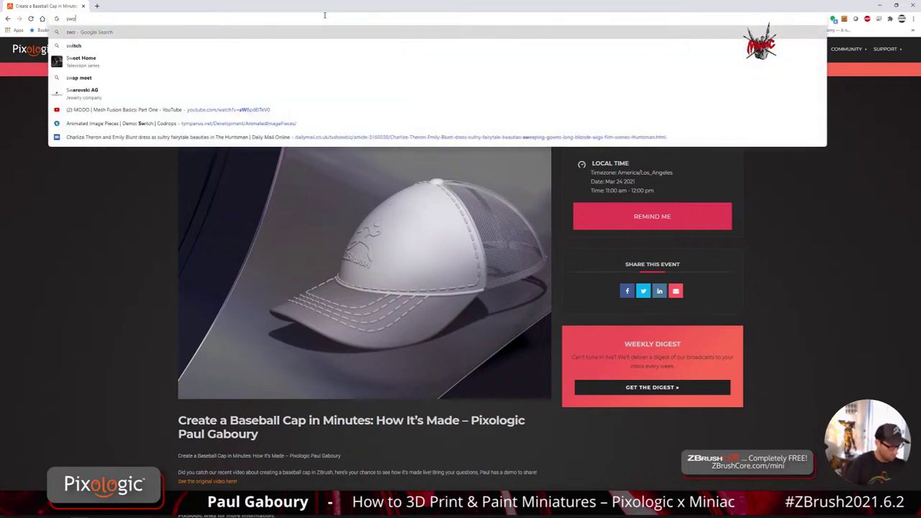
text(rdsoft)
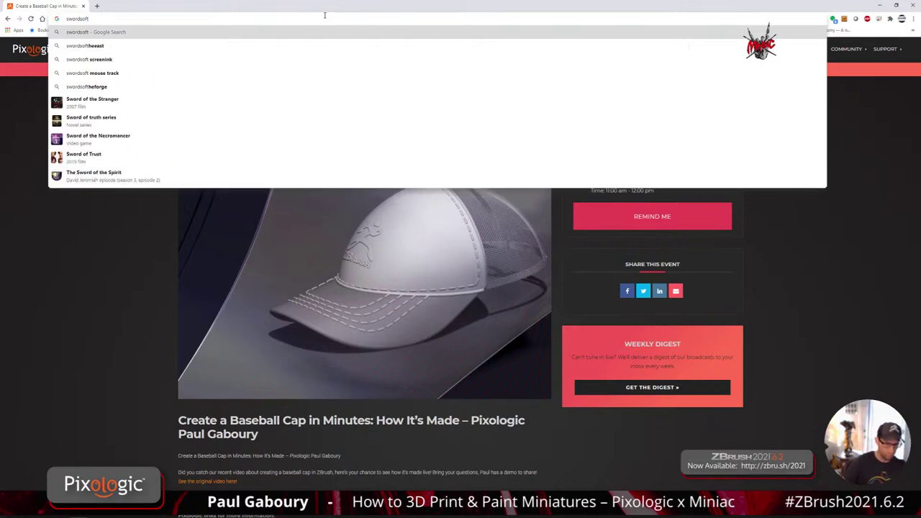
key(Return)
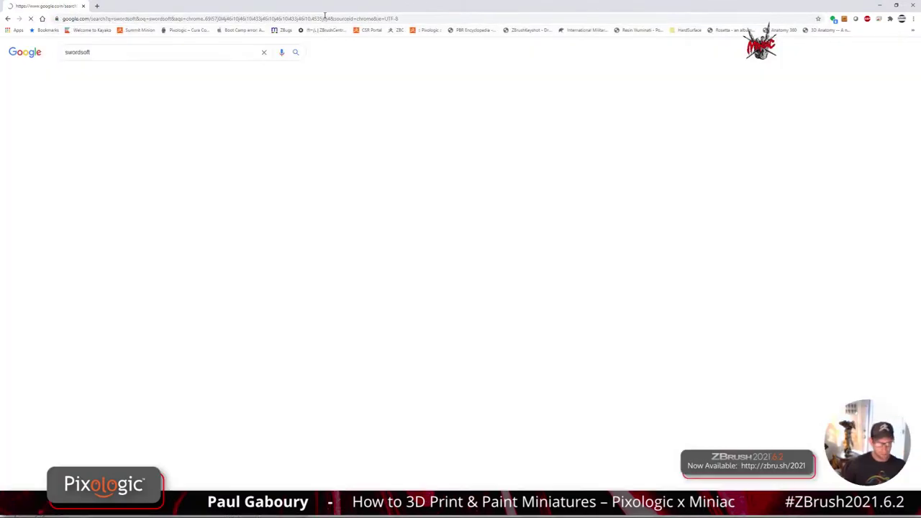
click(91, 113)
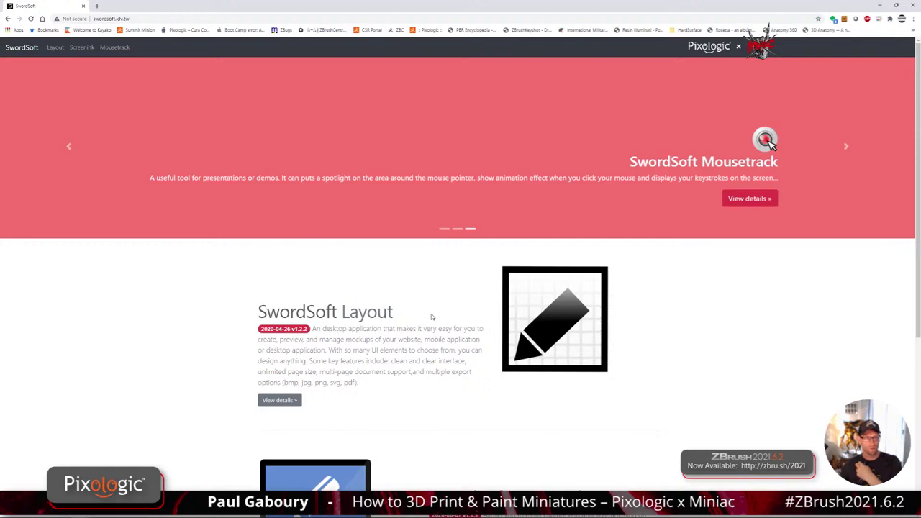
- Open the SwordSoft Mousetrack page, view its Windows download options and return to ZBrush
scroll(421, 370, down, 1)
scroll(421, 371, down, 3)
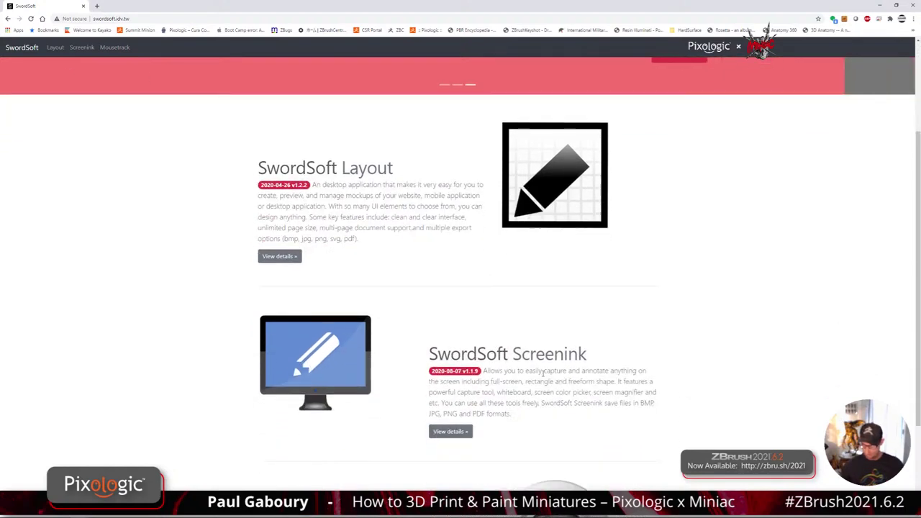
scroll(468, 340, up, 4)
scroll(505, 366, down, 2)
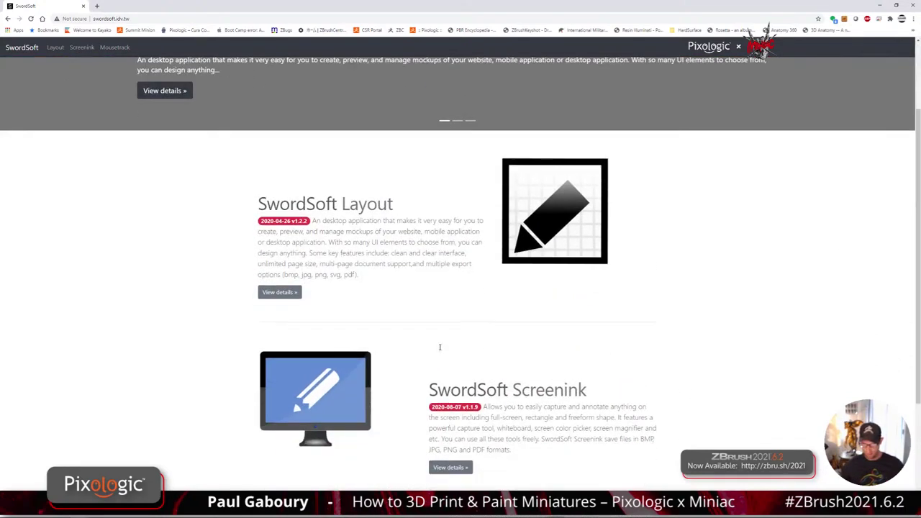
scroll(518, 370, down, 2)
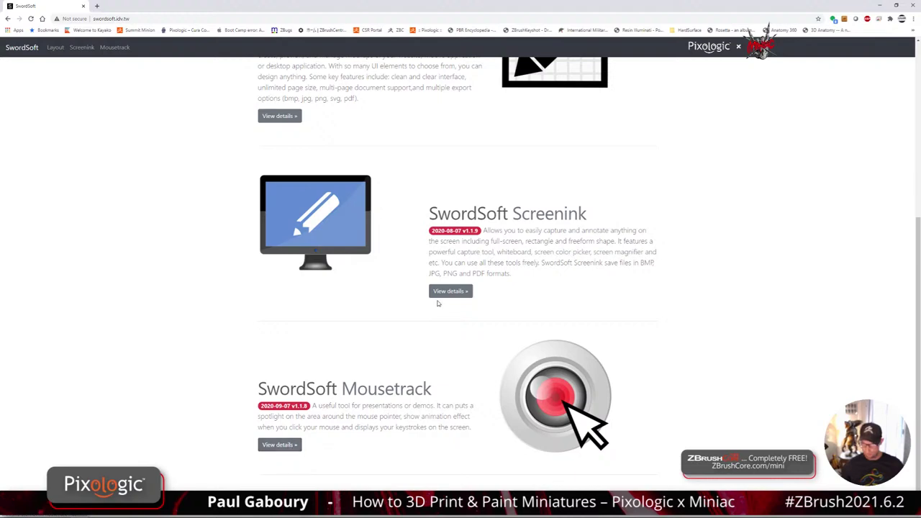
scroll(389, 309, up, 2)
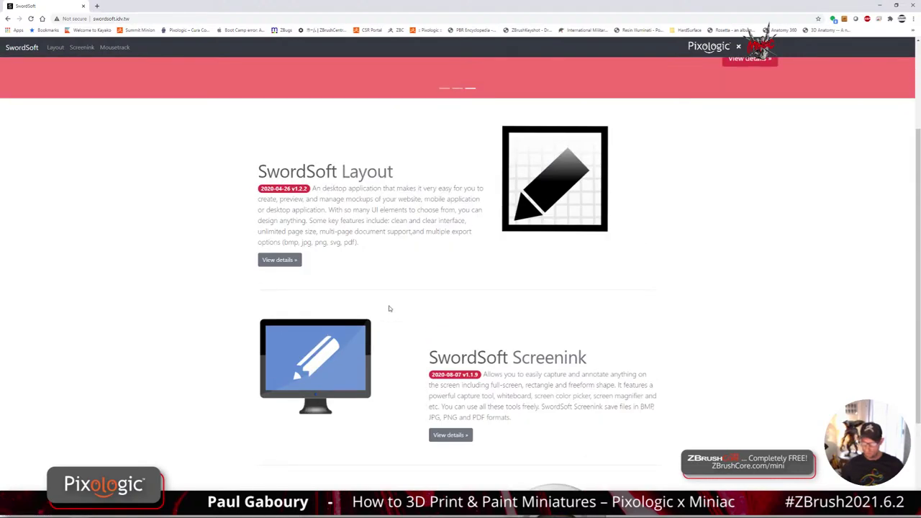
scroll(388, 309, down, 2)
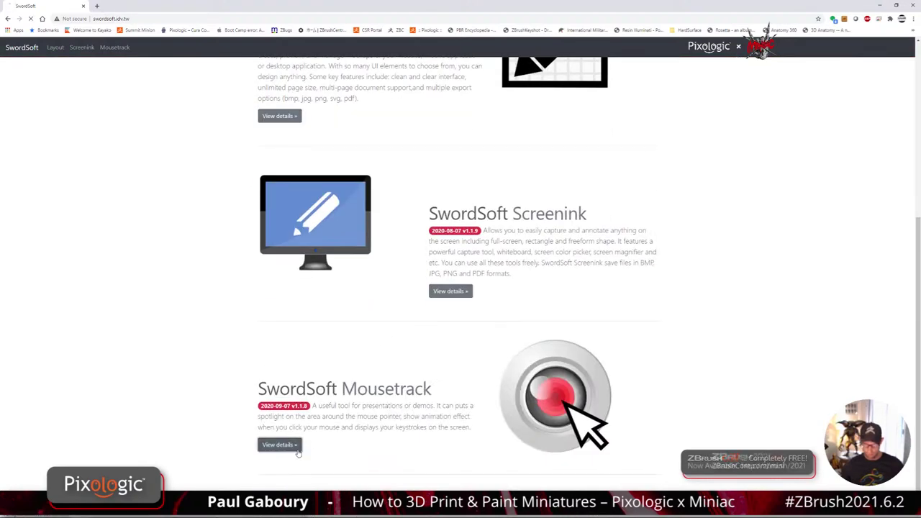
click(281, 444)
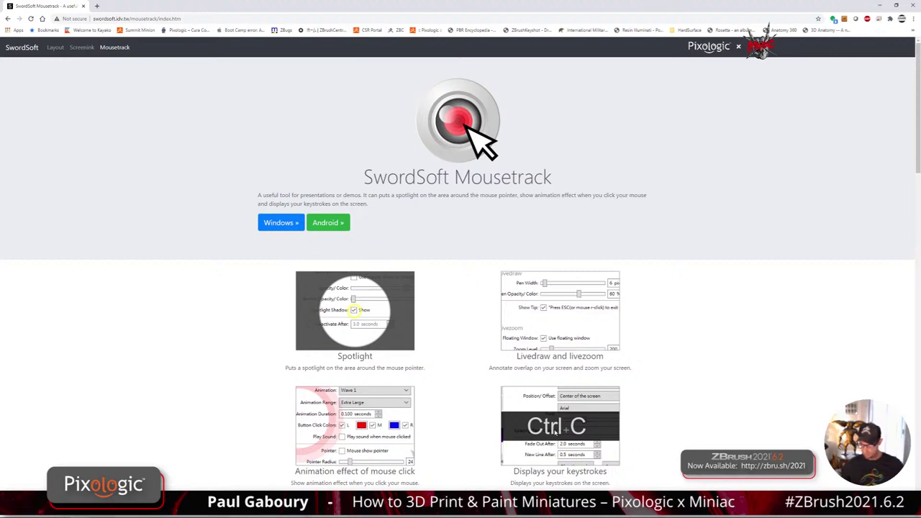
click(280, 222)
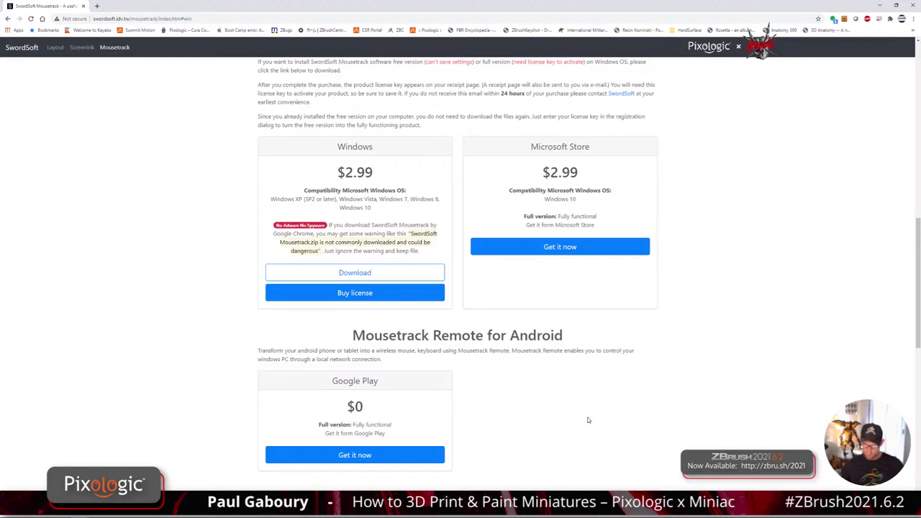
click(885, 6)
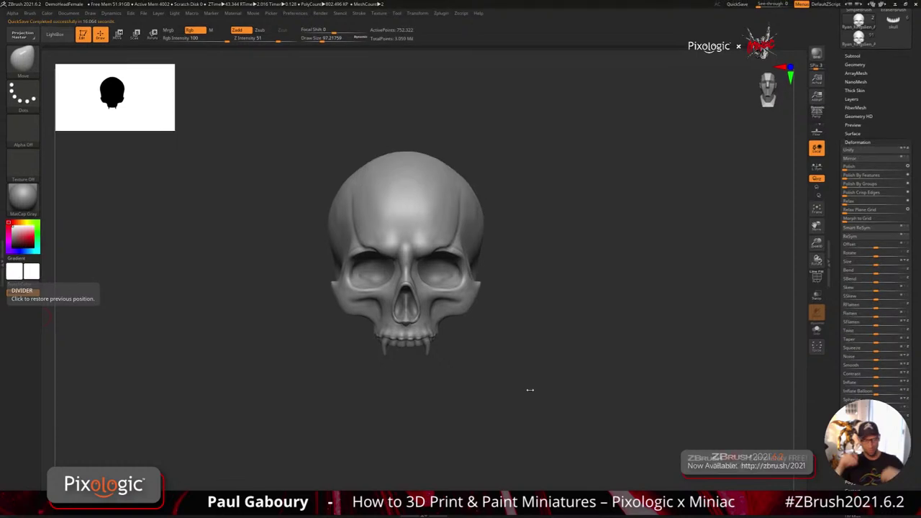
- Activate the teeth subtool and curve the fangs with the Move Topological brush at draw sizes of about 172 and 112
mouse_move(531, 373)
mouse_down()
mouse_move(532, 362)
mouse_move(549, 364)
mouse_move(458, 366)
mouse_move(479, 365)
mouse_up()
key(b)
key(m)
key(t)
key(s)
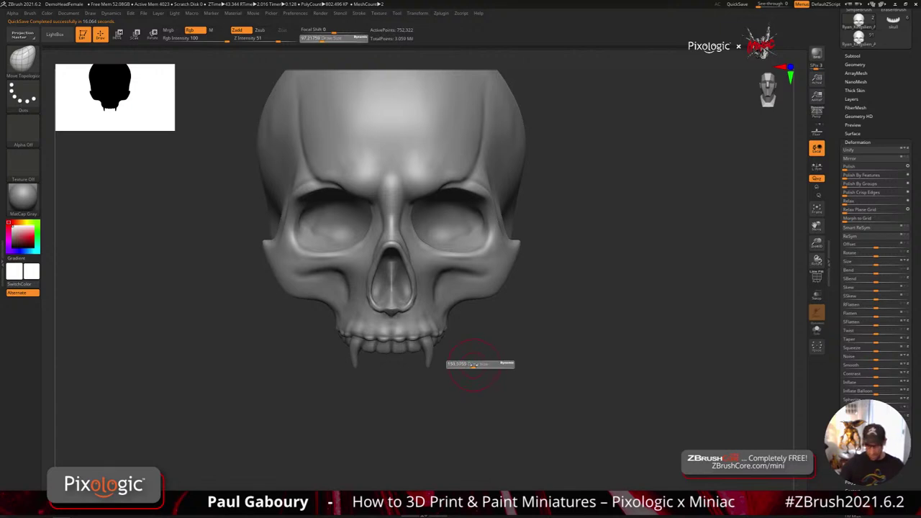
key(s)
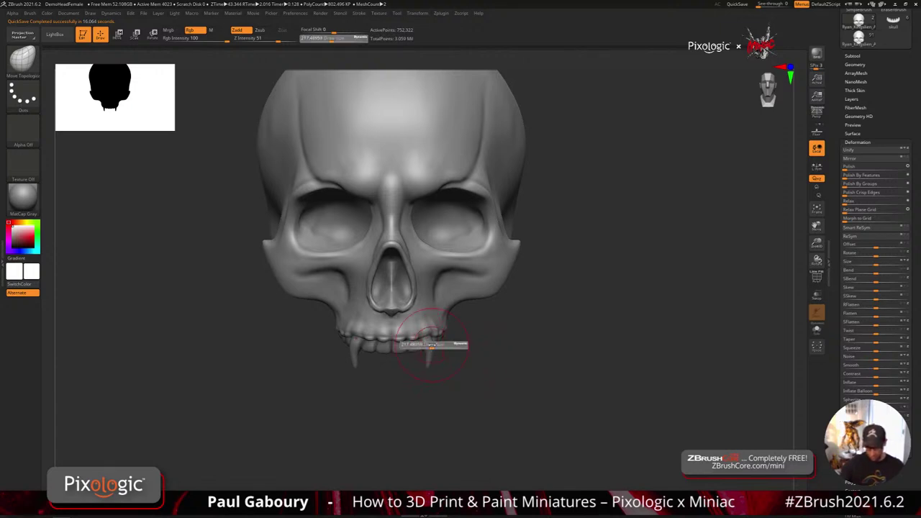
drag(434, 346, 428, 343)
alt+click(430, 347)
mouse_move(493, 363)
ctrl+right_down()
mouse_move(477, 372)
mouse_move(498, 382)
mouse_move(428, 366)
ctrl+right_up()
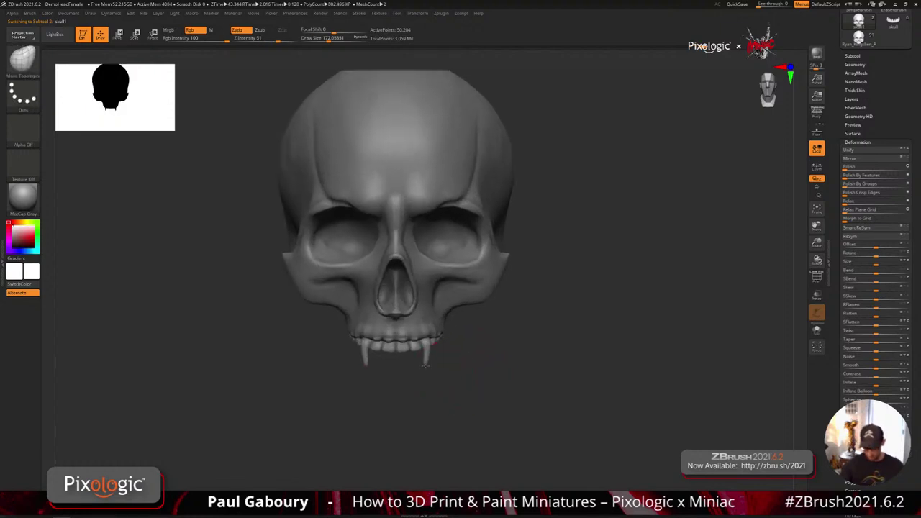
drag(425, 365, 425, 355)
key(s)
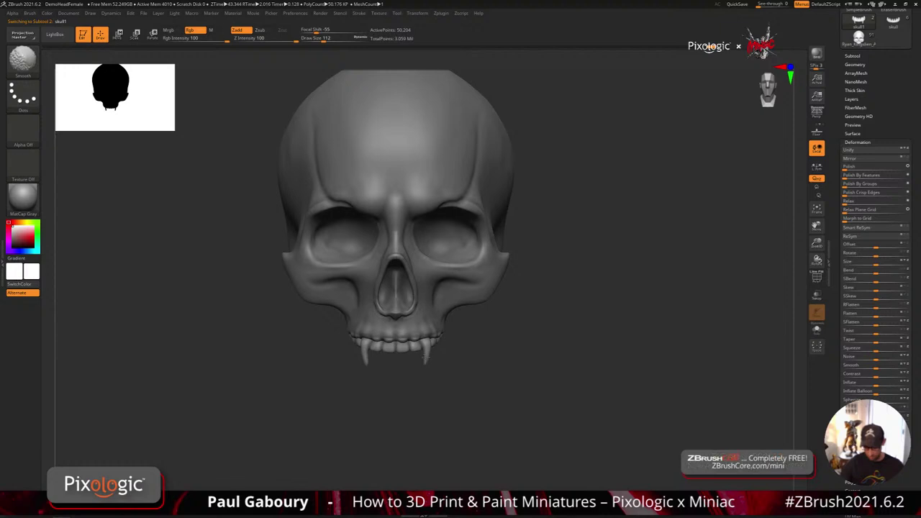
ctrl+right_drag(537, 377, 500, 383)
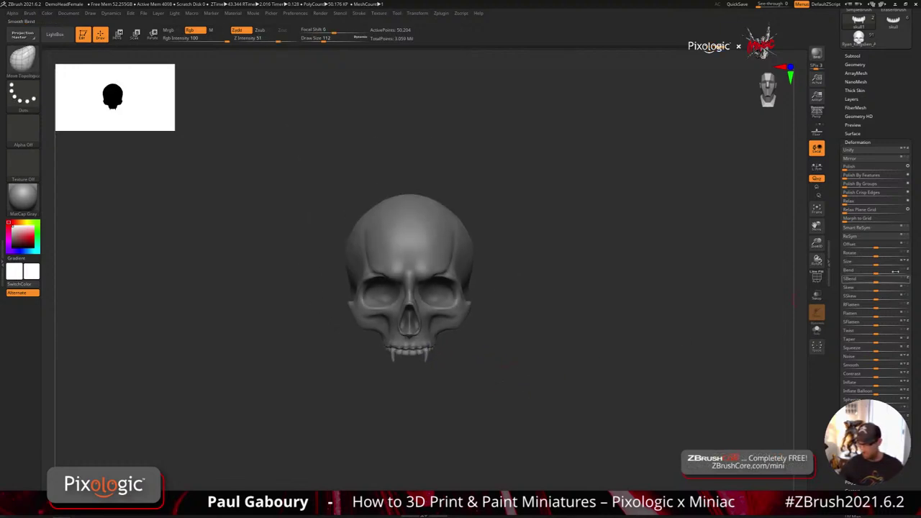
- Show the tool's subtool list and switch to the Eyes tool containing the full character model
drag(913, 266, 911, 374)
click(866, 249)
drag(897, 231, 897, 252)
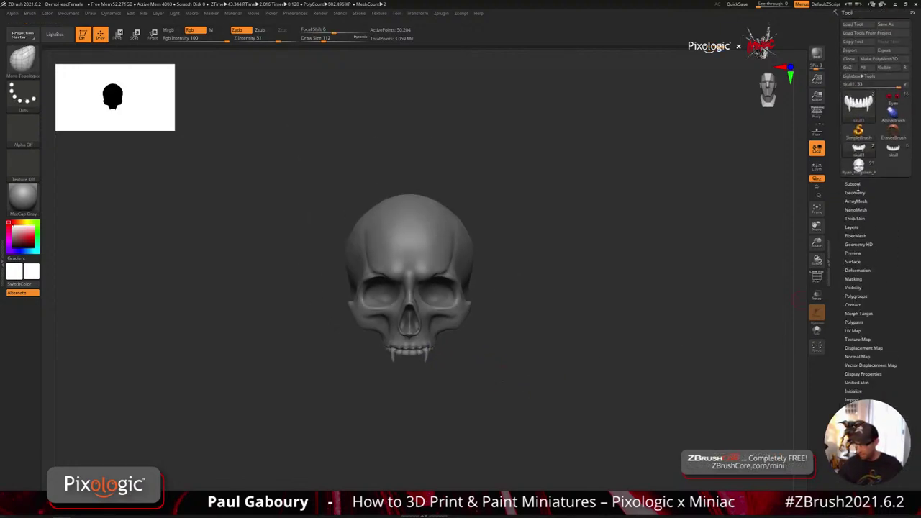
click(857, 186)
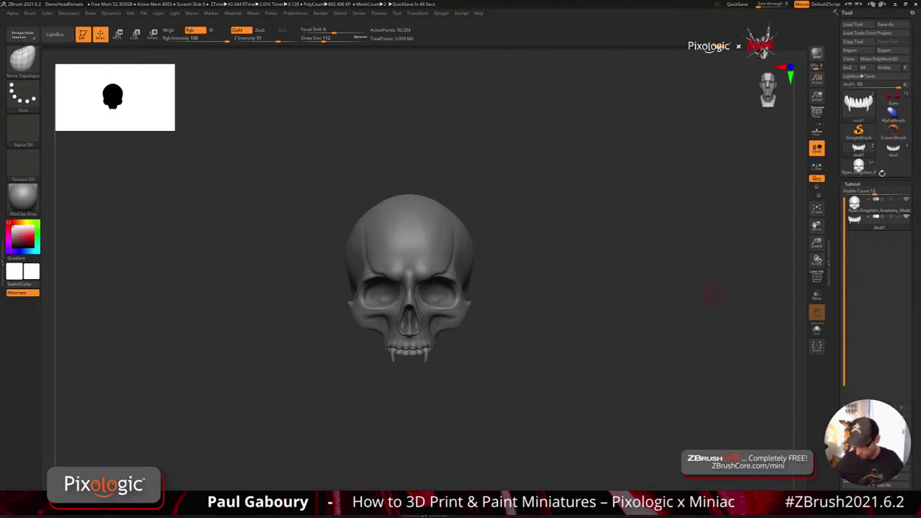
click(892, 104)
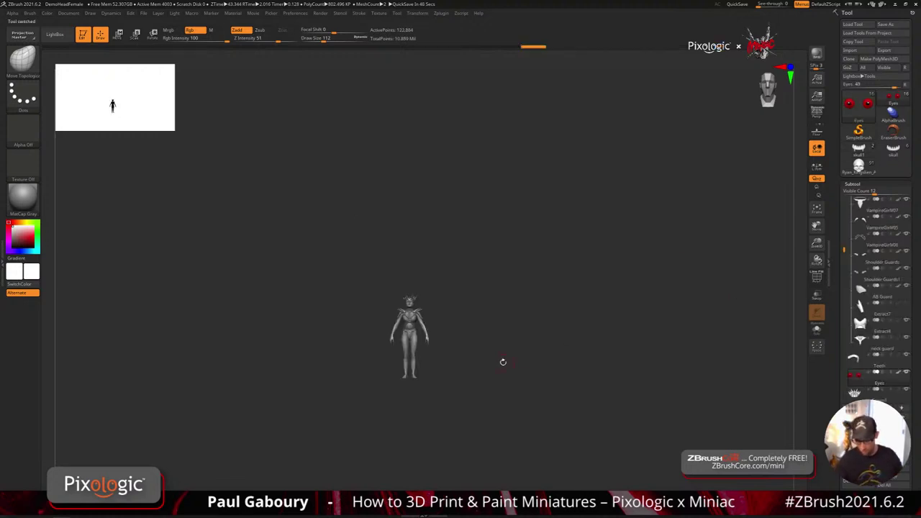
- Activate the upper-arm shoulder plate subtool with its wireframe shown and reduce the draw size to 27
ctrl+right_drag(491, 405, 493, 418)
alt+click(444, 339)
mouse_move(498, 357)
right_down()
mouse_move(473, 364)
mouse_move(501, 383)
mouse_move(502, 352)
mouse_move(486, 349)
right_up()
key(shift+f)
key(s)
drag(520, 349, 489, 351)
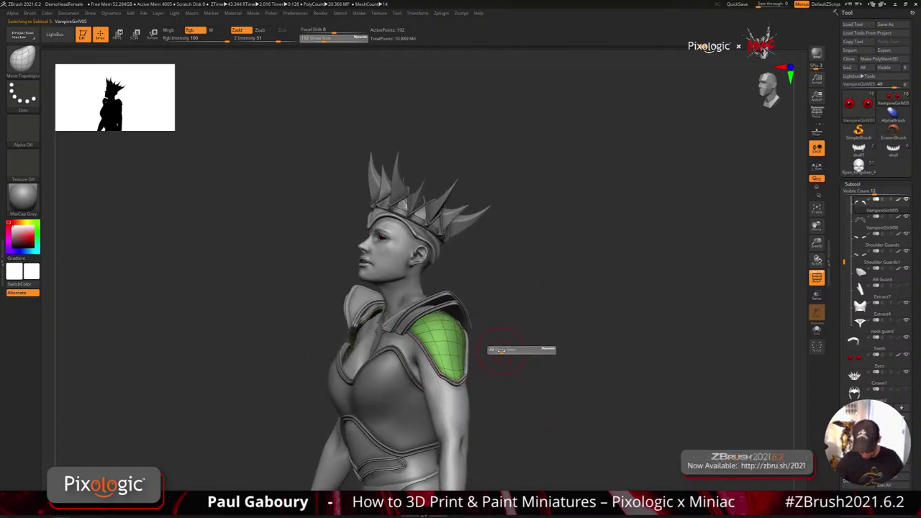
right_drag(446, 341, 419, 340)
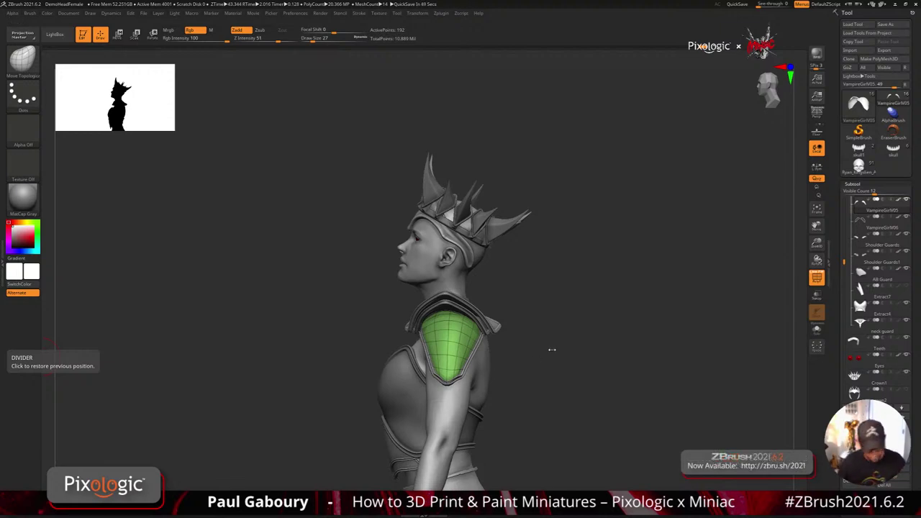
- Switch to the fanged skull tool, bring it fully into view and activate the skull subtool
click(859, 165)
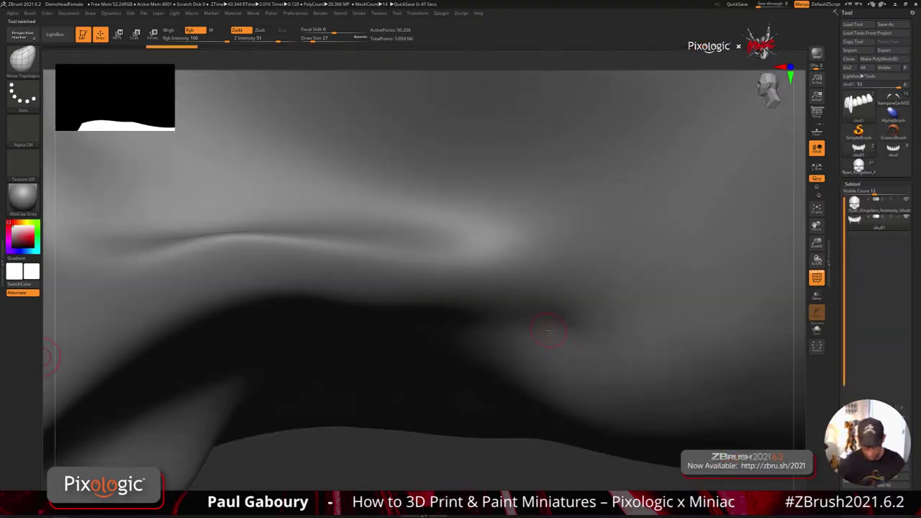
ctrl+right_drag(550, 329, 437, 266)
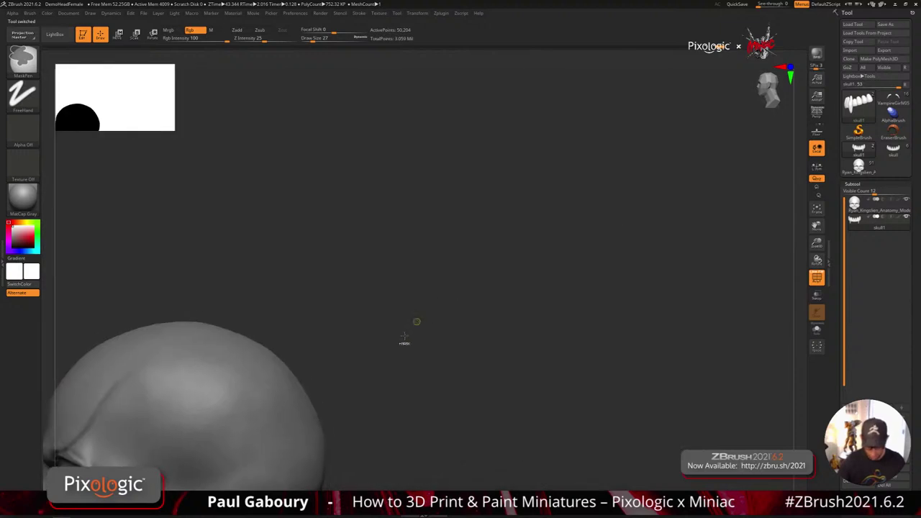
alt+right_drag(435, 359, 673, 214)
ctrl+right_drag(475, 328, 510, 303)
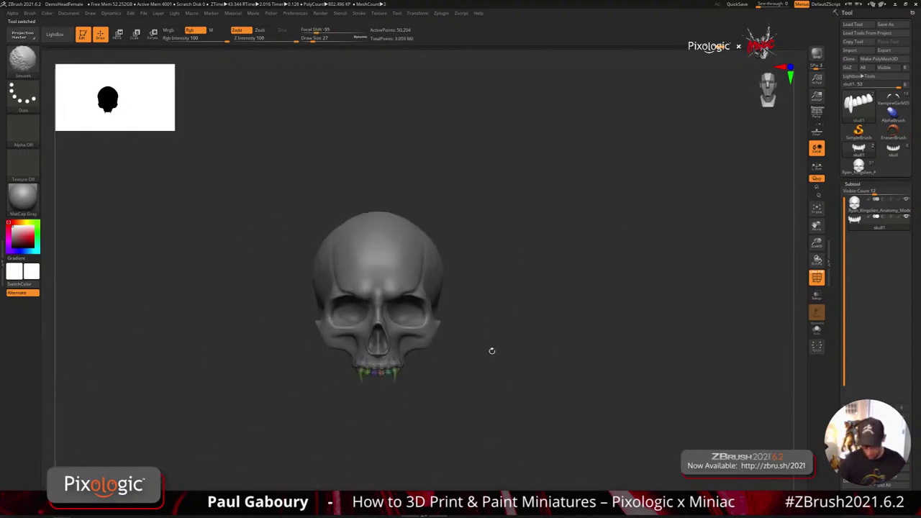
key(shift+f)
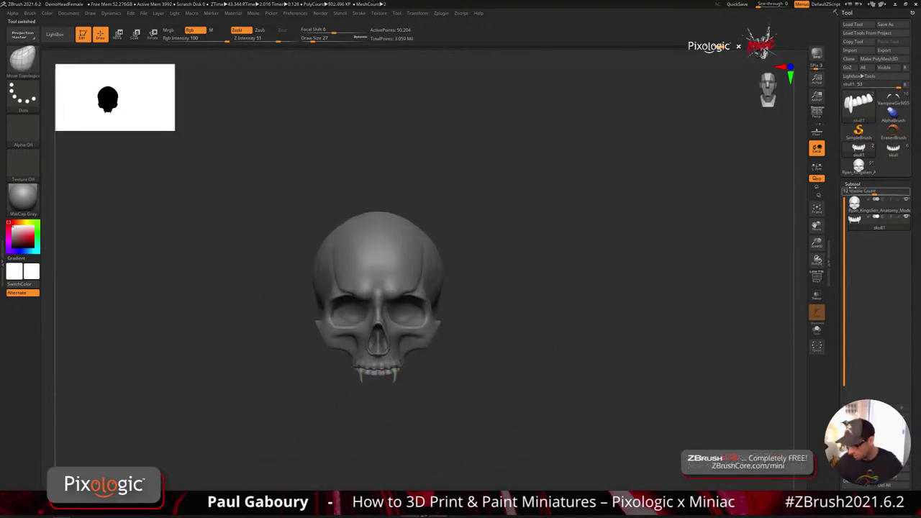
click(853, 185)
key(shift+f)
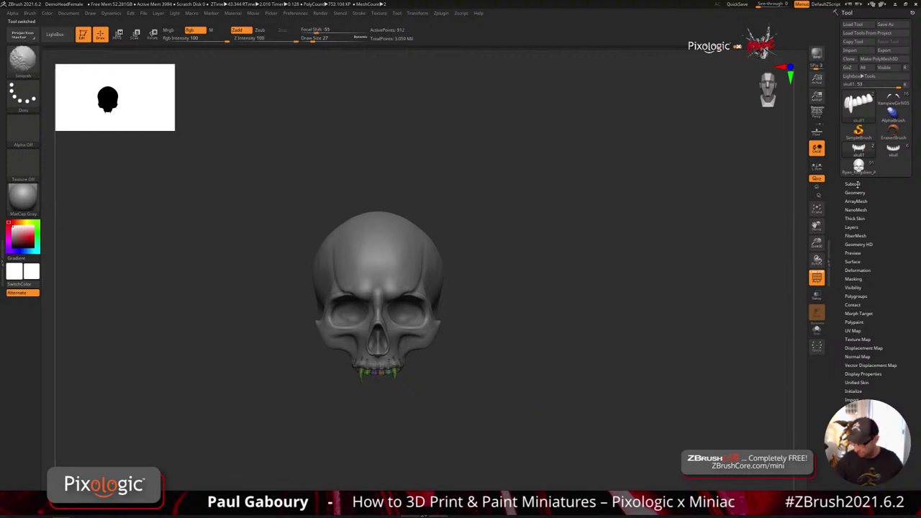
shift+click(856, 185)
click(875, 206)
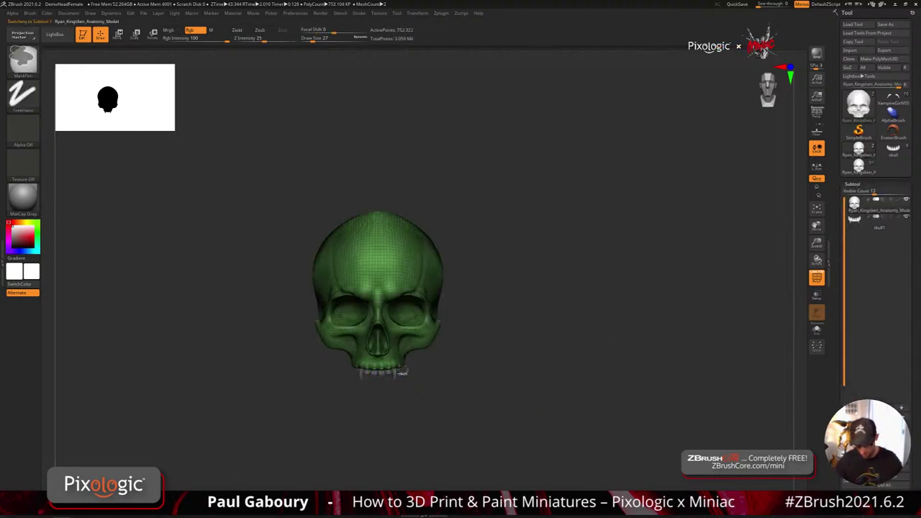
- Lower the skull subtool to subdivision level 2 and hide the wireframe
ctrl+right_drag(403, 372, 492, 392)
key(shift+d)
key(shift+d)
key(shift+d)
key(shift+f)
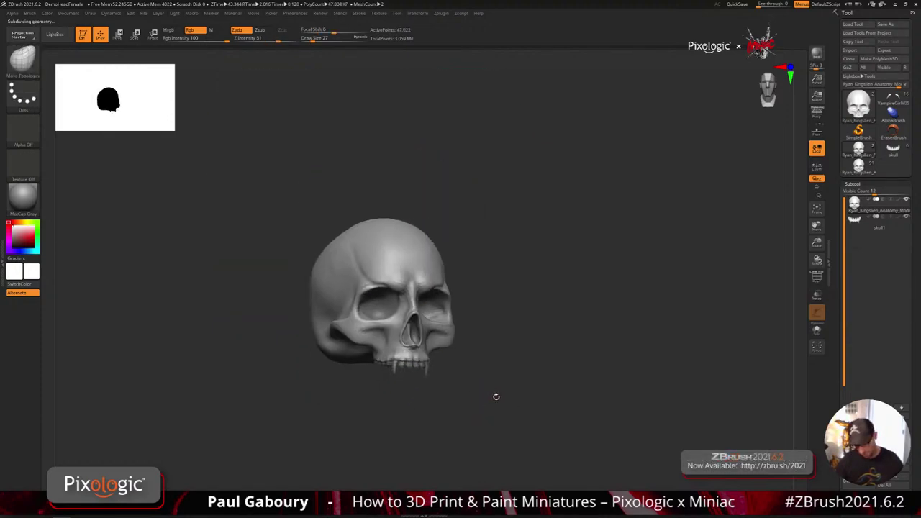
mouse_move(496, 395)
mouse_down()
mouse_move(474, 408)
mouse_move(506, 389)
mouse_up()
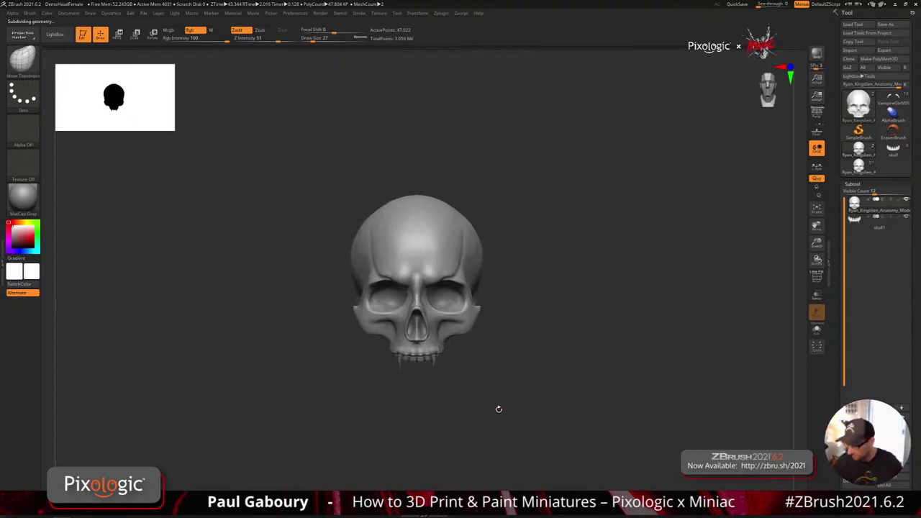
- Delete the skull subtool's higher and lower subdivision levels in the Geometry settings
click(875, 184)
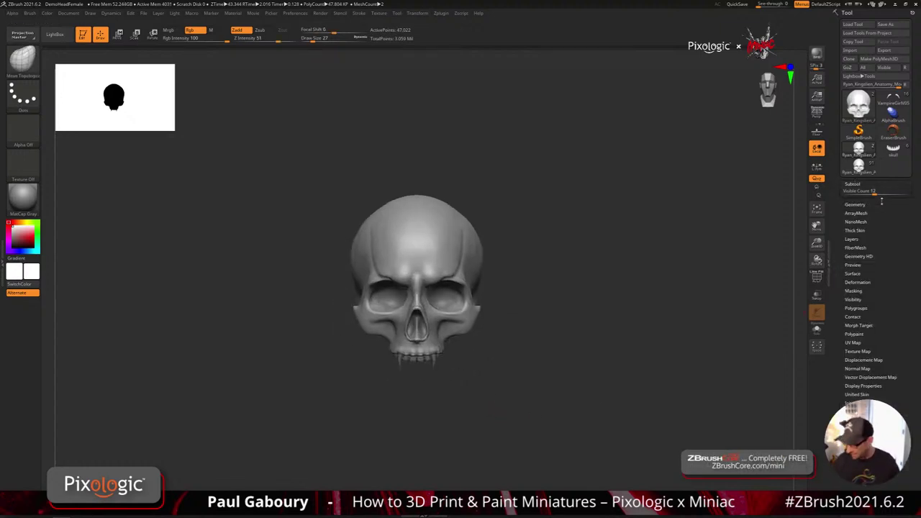
click(868, 193)
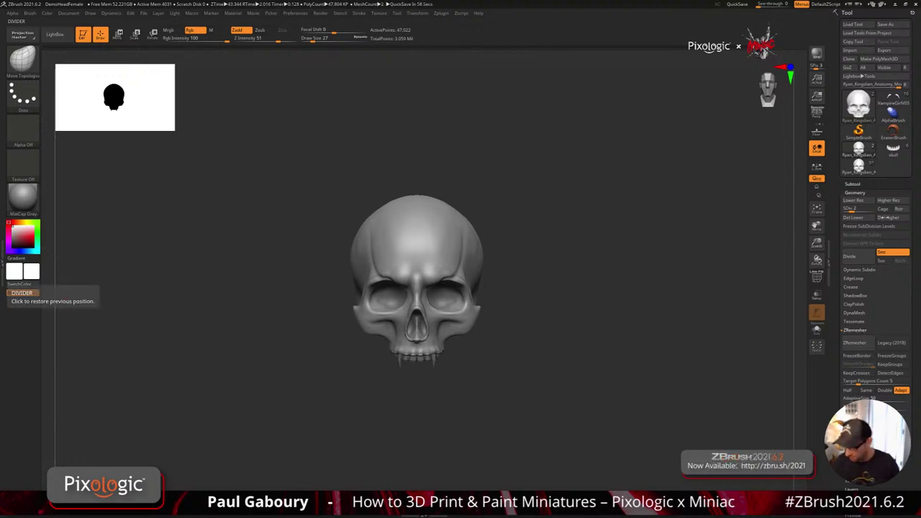
click(887, 217)
click(866, 219)
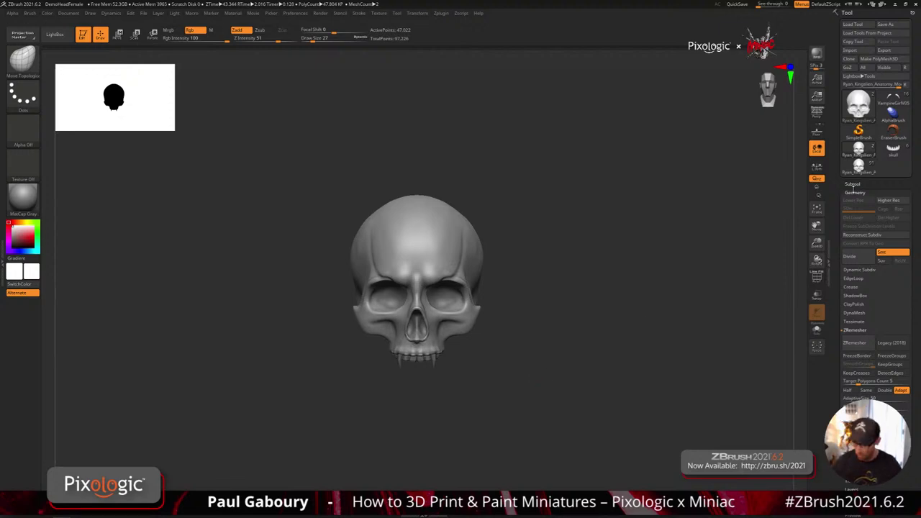
- Activate the teeth subtool and delete its higher subdivision levels
shift+click(854, 185)
click(858, 230)
click(854, 185)
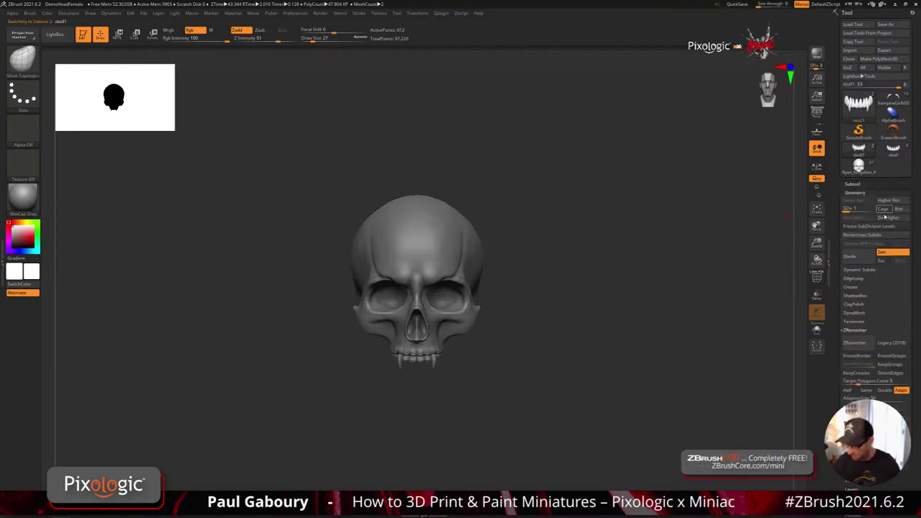
click(888, 217)
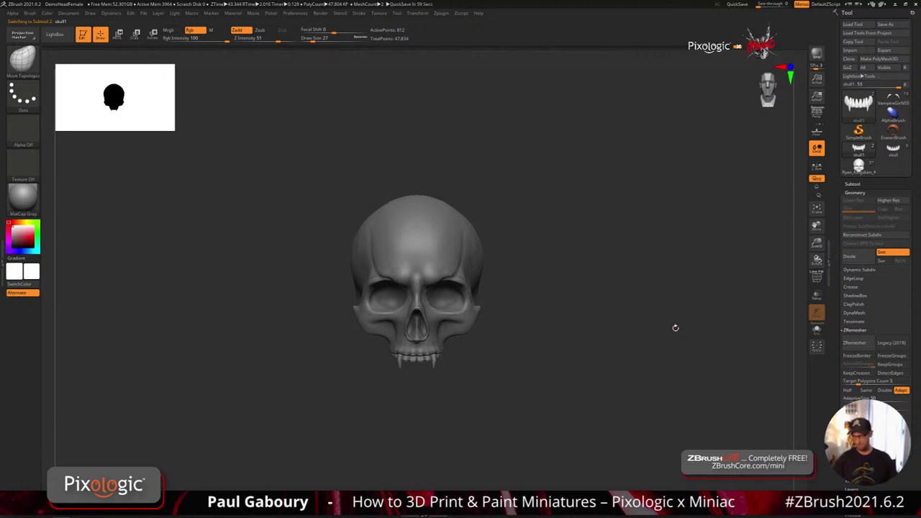
- Activate the skull subtool and merge it down with the teeth into a single subtool
click(853, 184)
click(855, 205)
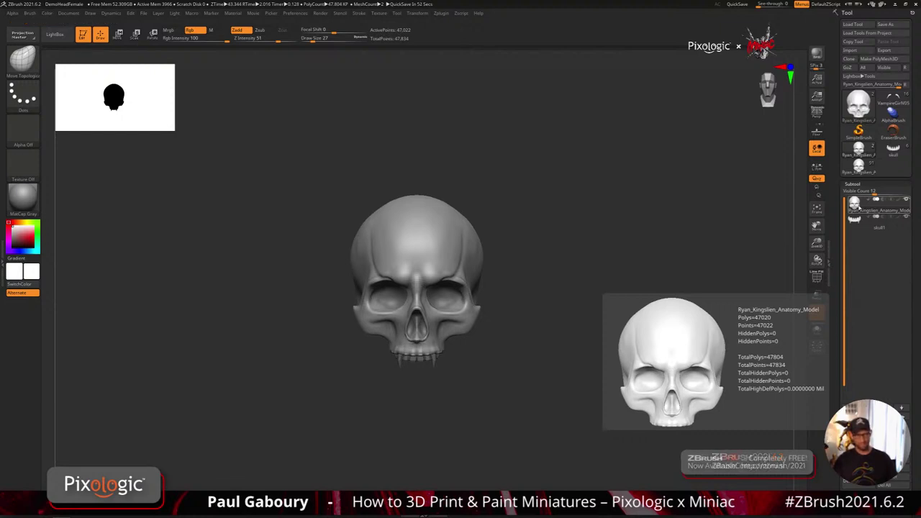
drag(844, 401, 844, 358)
click(859, 470)
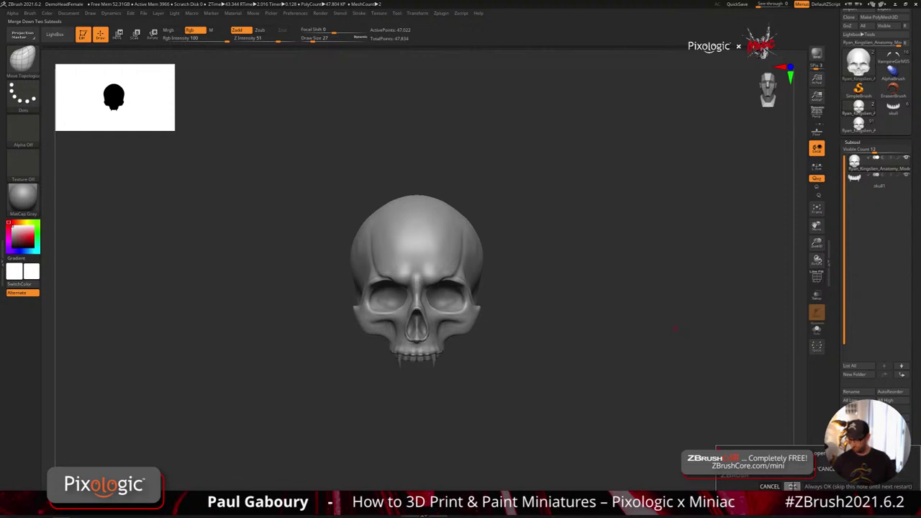
click(792, 486)
drag(583, 375, 555, 397)
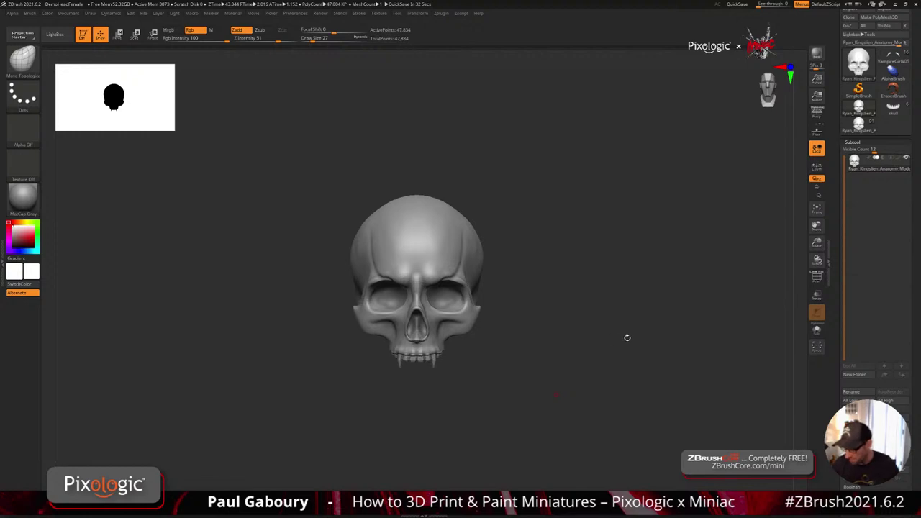
- Switch to the full vampire character tool and show the wireframe on the shoulder plates
click(893, 59)
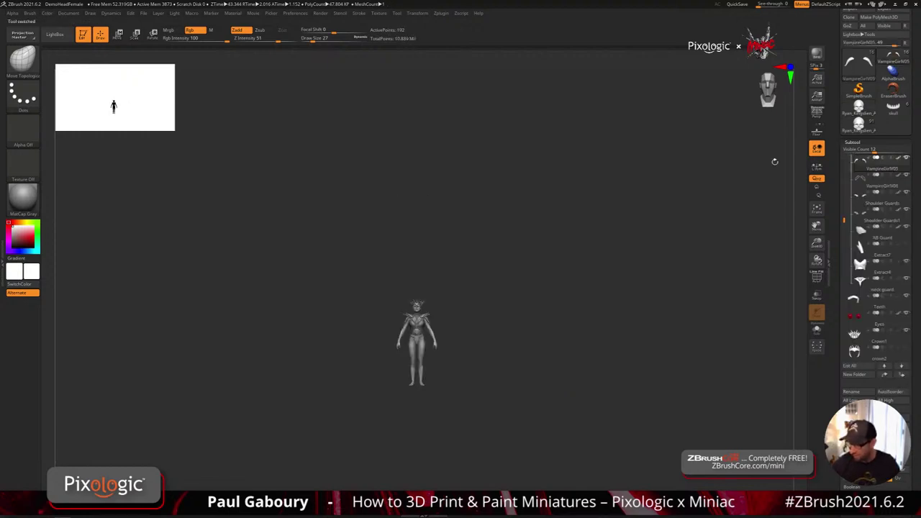
mouse_move(422, 319)
alt+right_down()
mouse_move(437, 350)
mouse_move(559, 416)
mouse_move(553, 356)
alt+right_up()
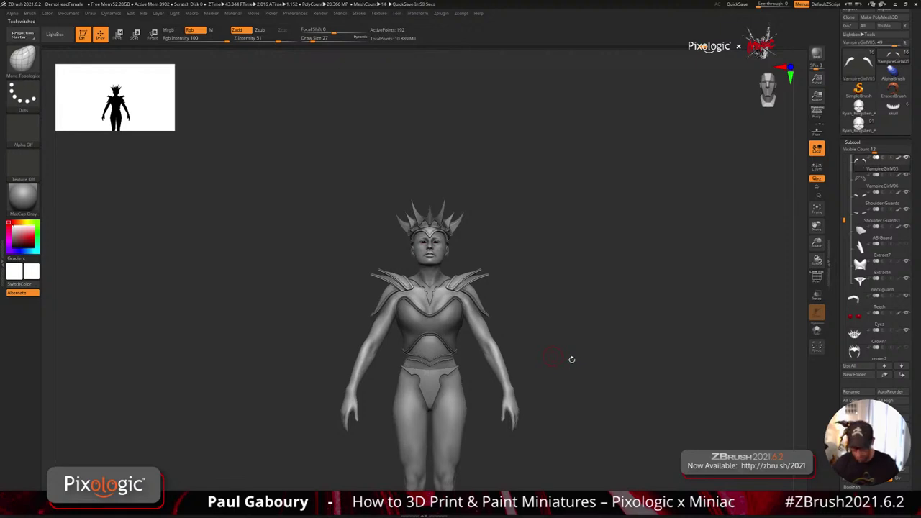
right_drag(573, 360, 612, 344)
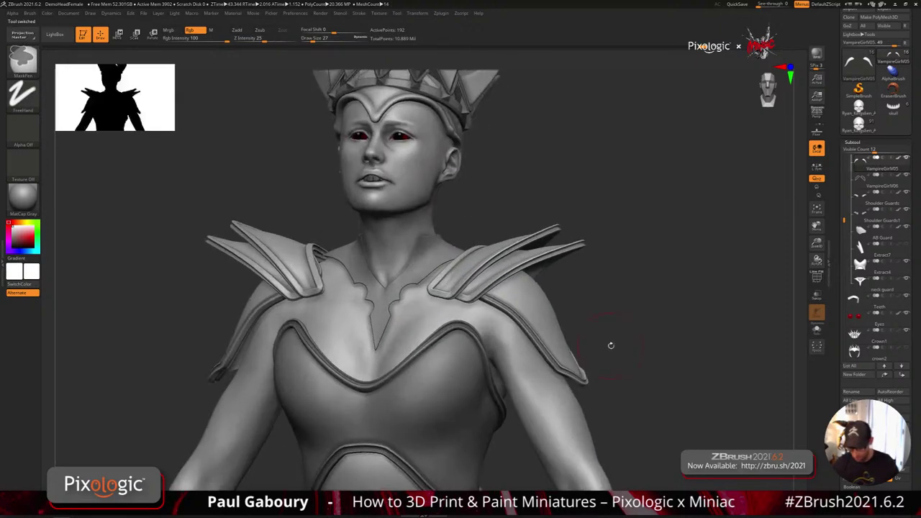
key(shift+f)
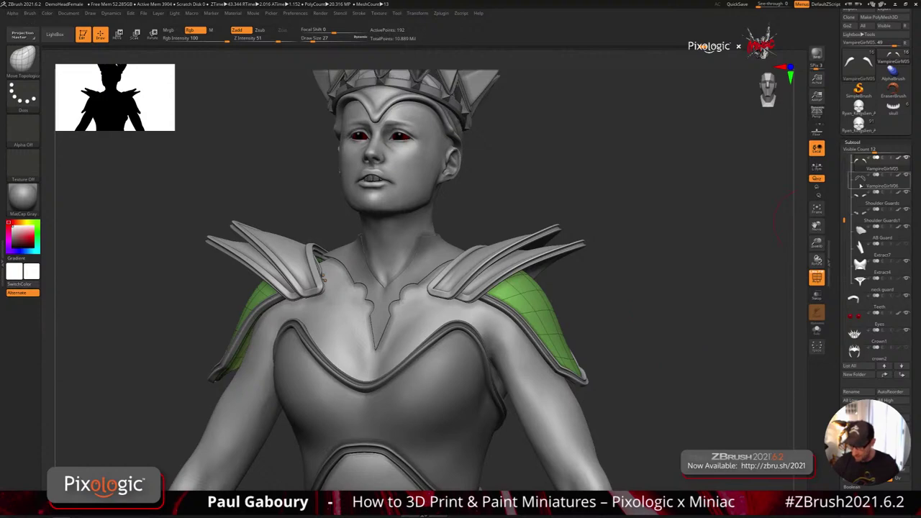
- Activate the shoulder plates' trim subtool, examine its wireframe and turn the wireframe display off
click(864, 184)
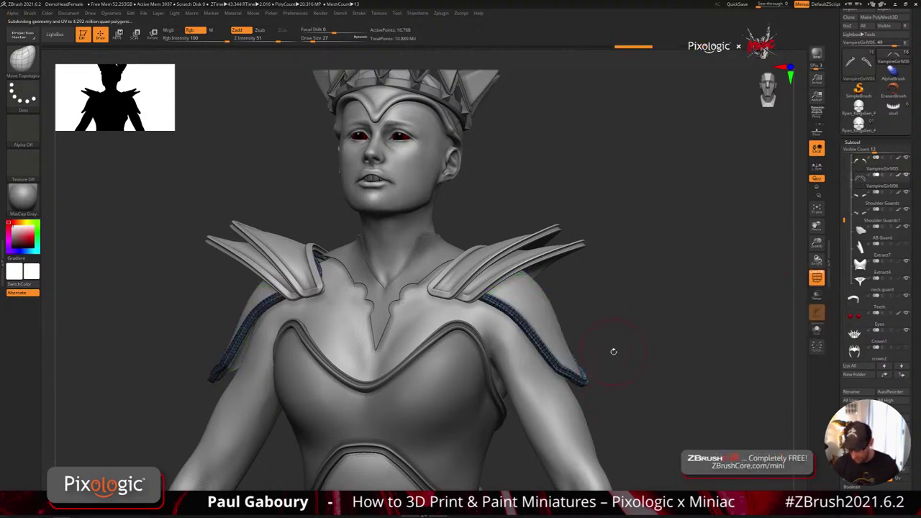
key(ctrl+d)
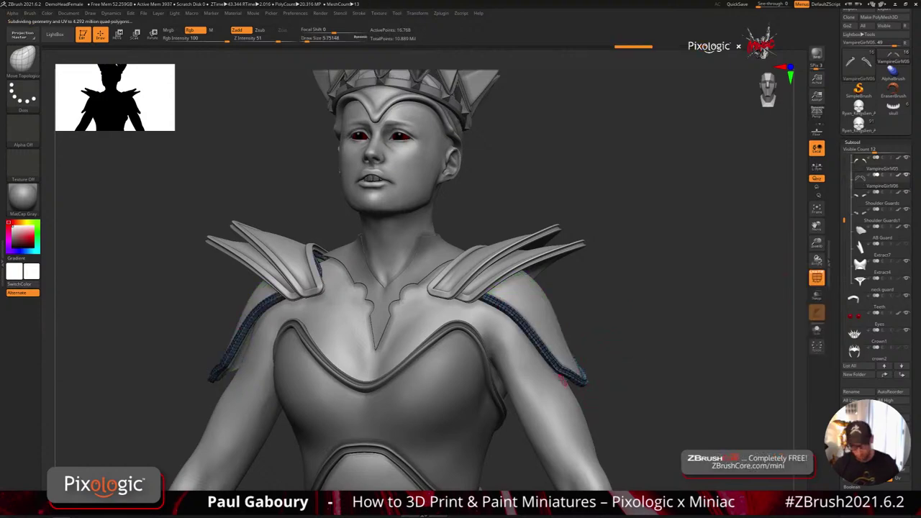
key(shift)
key(shift+f)
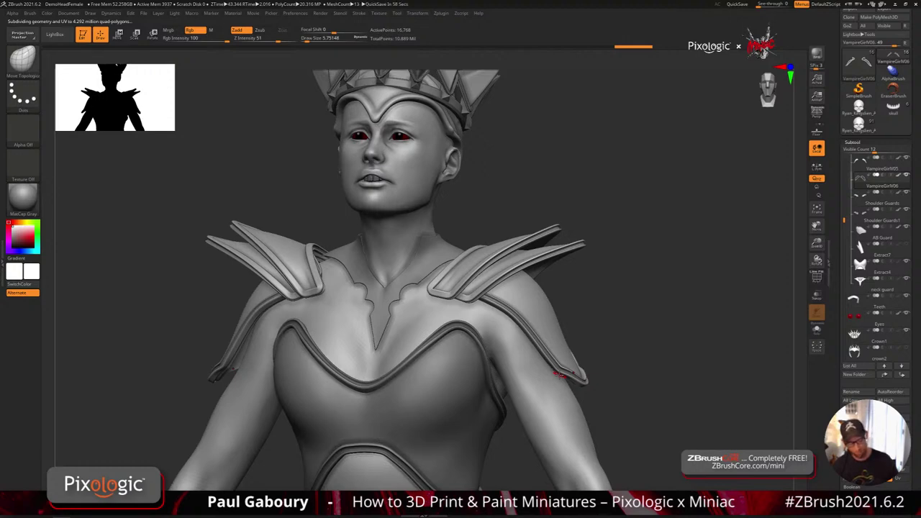
- Insert the merged fanged skull as a new subtool directly below the VampireGirlV05 shoulder plate subtool
click(870, 166)
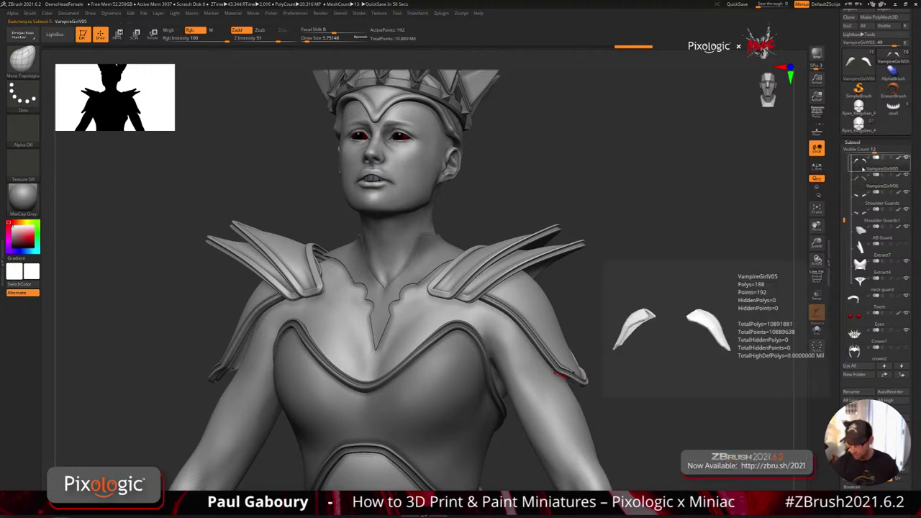
scroll(864, 303, down, 4)
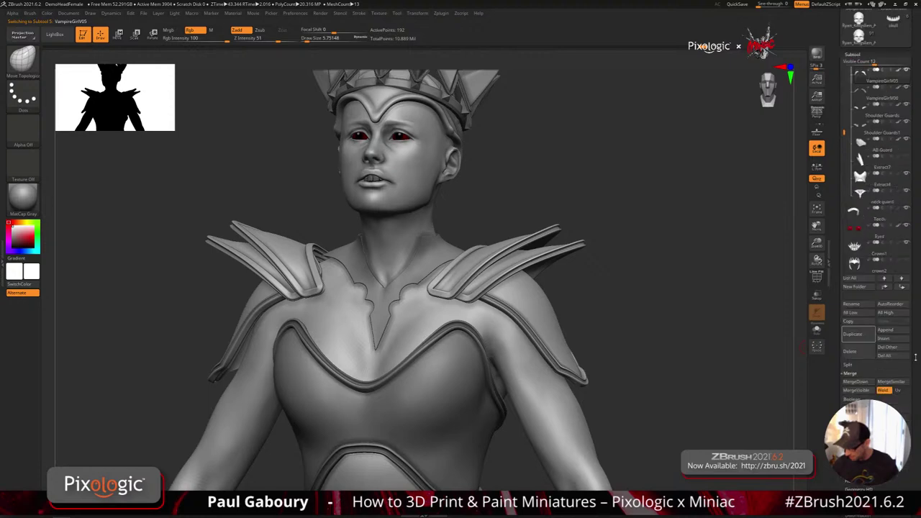
click(886, 304)
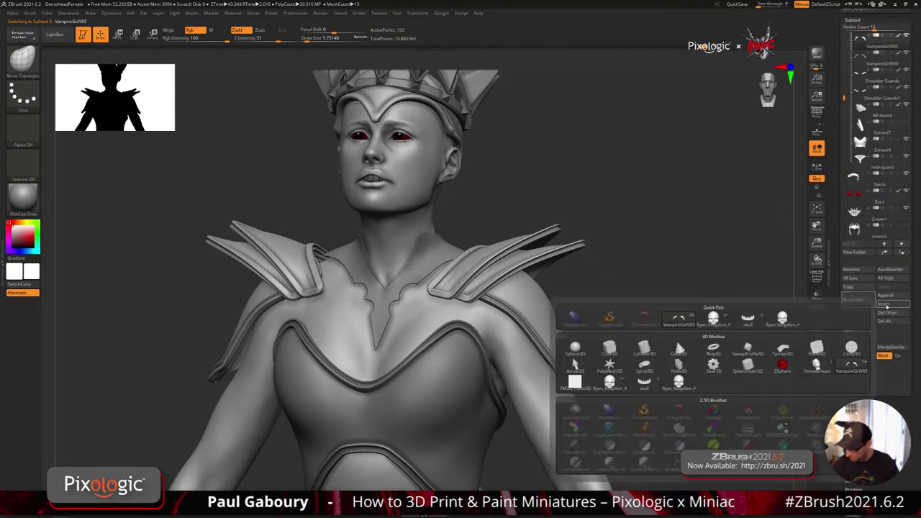
mouse_move(785, 325)
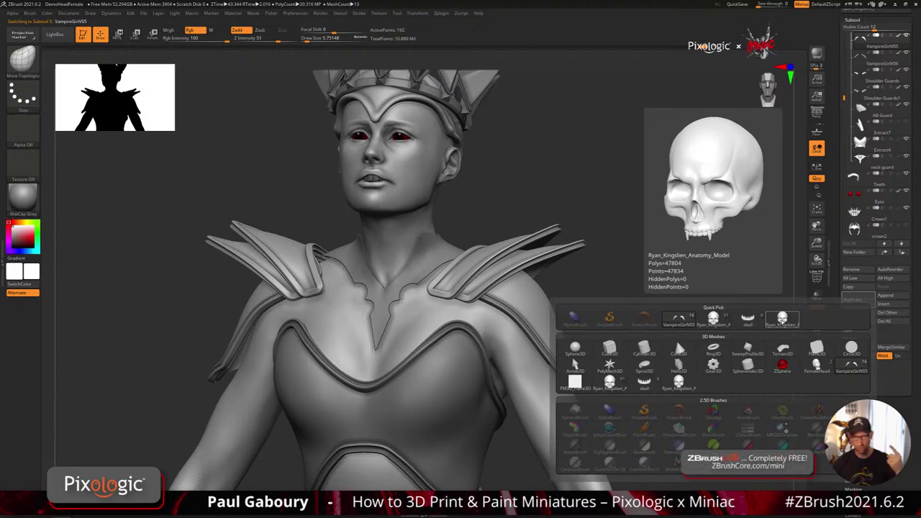
click(782, 322)
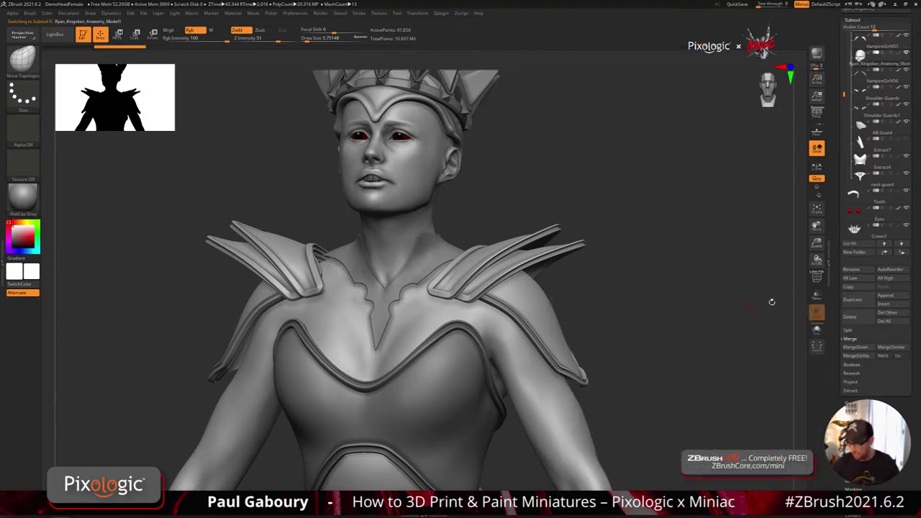
- Rename the inserted skull subtool to shoulderskull
click(857, 271)
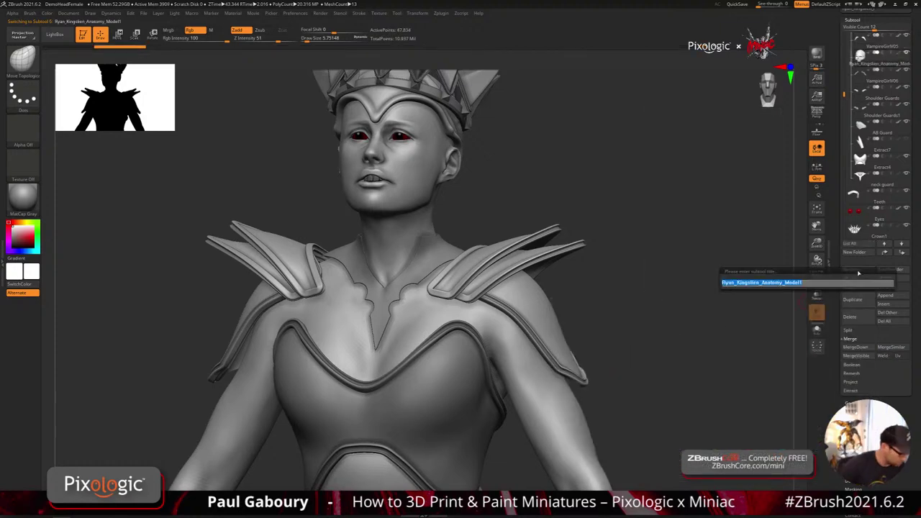
key(BackSpace)
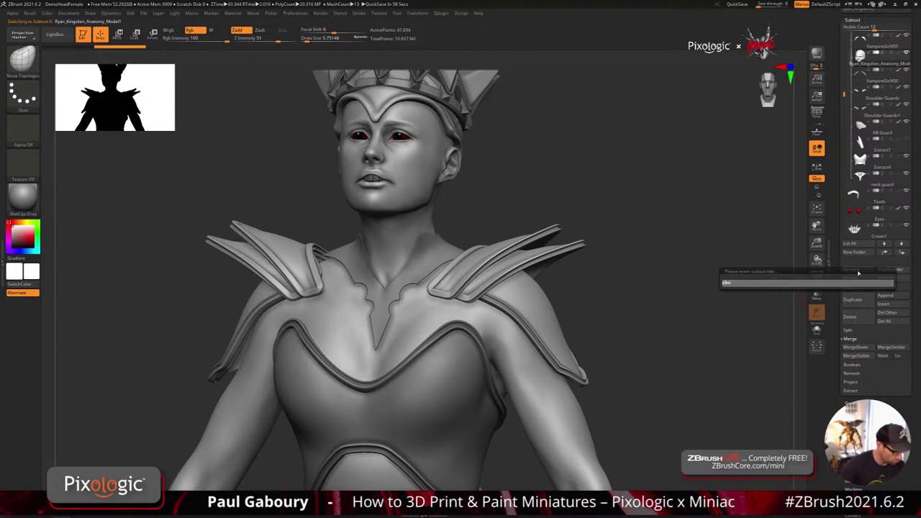
text(shoulders)
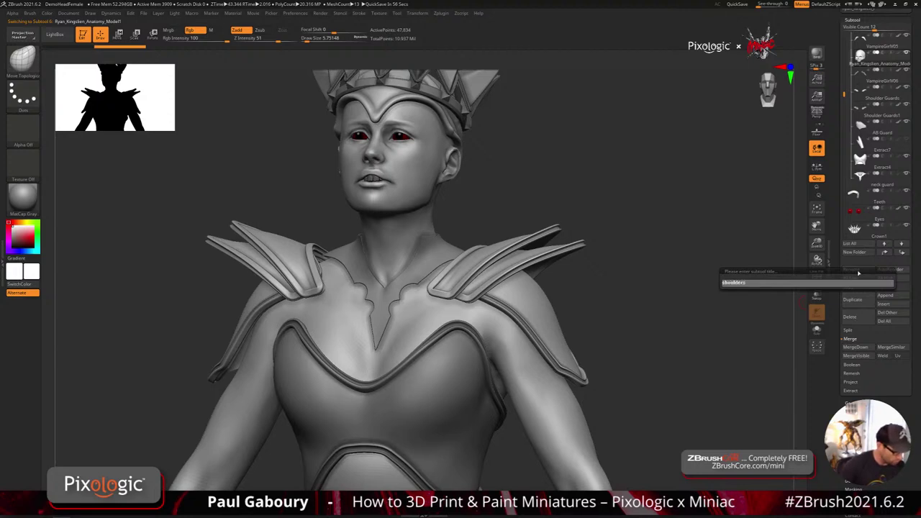
text(kull)
key(Return)
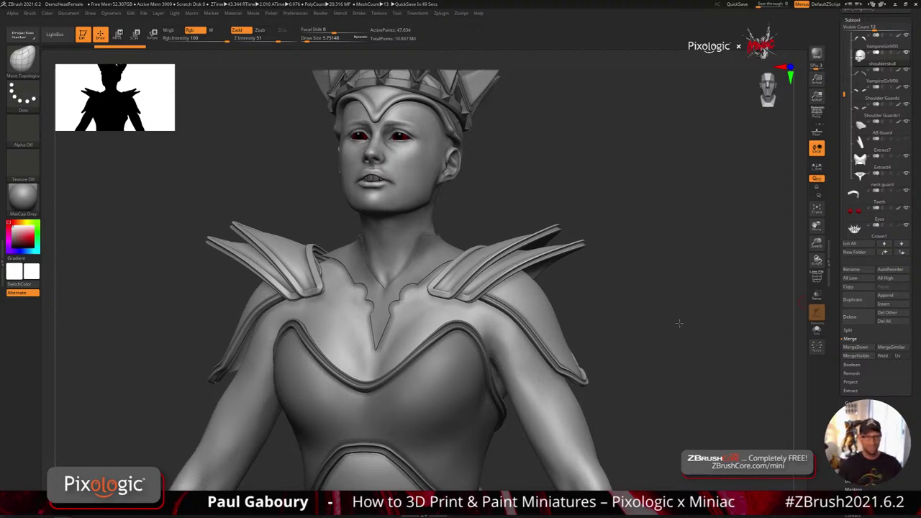
alt+drag(678, 321, 644, 311)
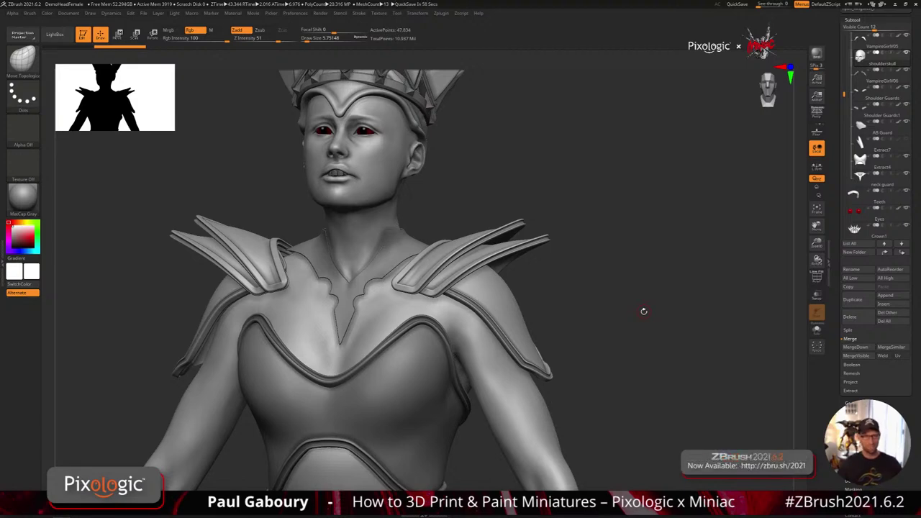
- Centre the Gizmo on the shoulderskull subtool at the figure's feet and resize the skull to about head size
drag(644, 311, 626, 336)
key(s)
key(f)
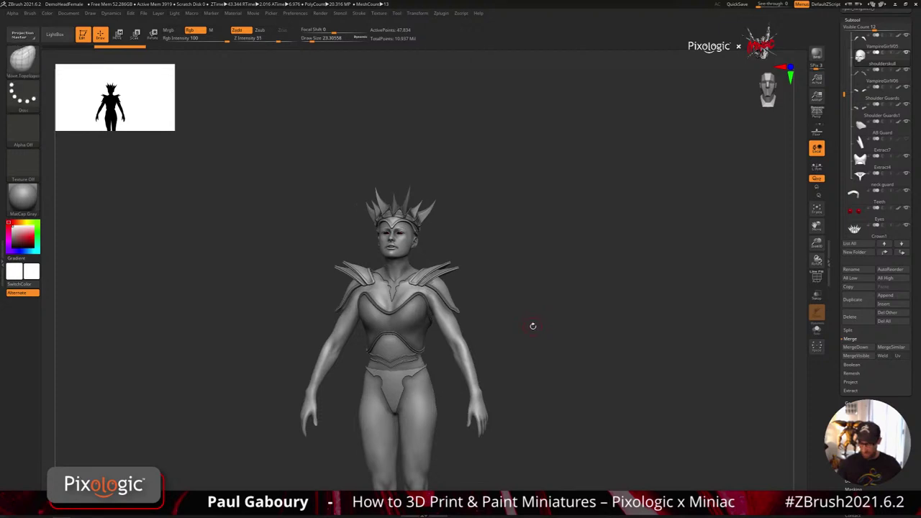
key(w)
ctrl+right_drag(533, 336, 500, 297)
click(385, 173)
alt+right_drag(465, 352, 457, 408)
drag(404, 389, 468, 391)
shift+right_drag(480, 391, 483, 387)
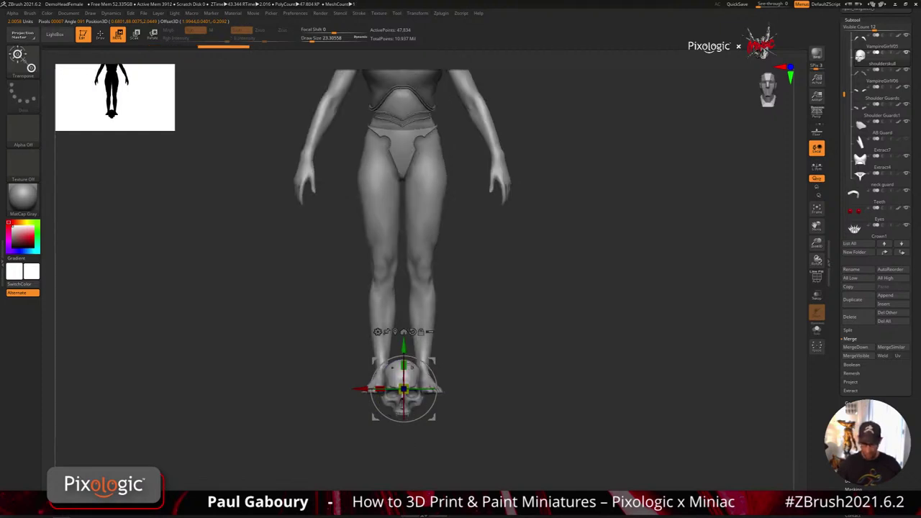
- Move the skull from the feet up to the figure's chest at shoulder plate height
drag(403, 352, 429, 88)
alt+right_drag(430, 88, 417, 272)
drag(391, 275, 391, 201)
right_drag(490, 251, 487, 310)
drag(417, 266, 419, 215)
drag(469, 313, 461, 231)
drag(435, 243, 502, 248)
key(ctrl+z)
key(x)
drag(439, 243, 518, 249)
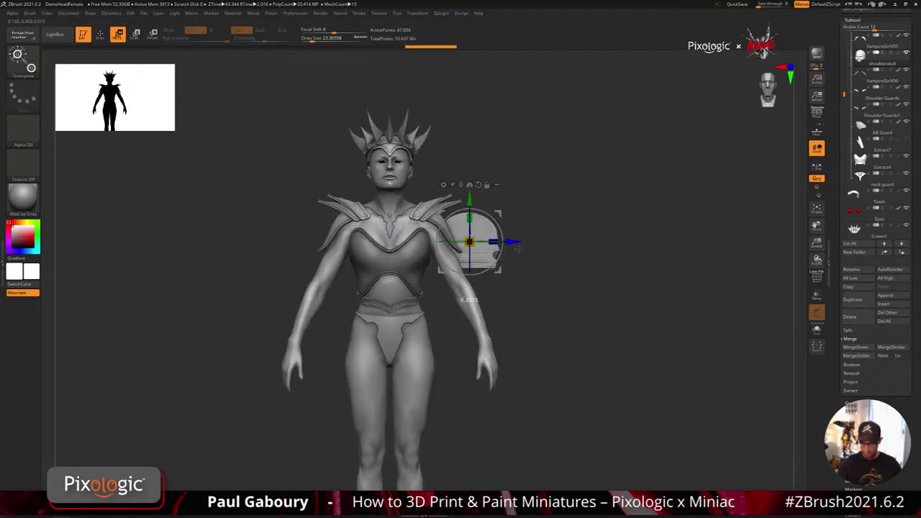
key(ctrl+z)
key(ctrl+z)
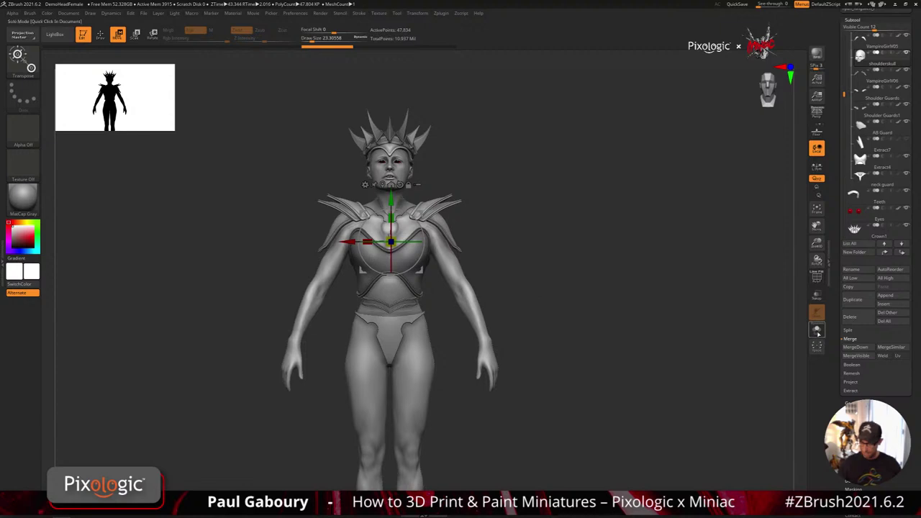
- Isolate the skull, rotate it to face sideways out from the body, and show the whole character again
click(817, 330)
shift+drag(459, 220, 425, 212)
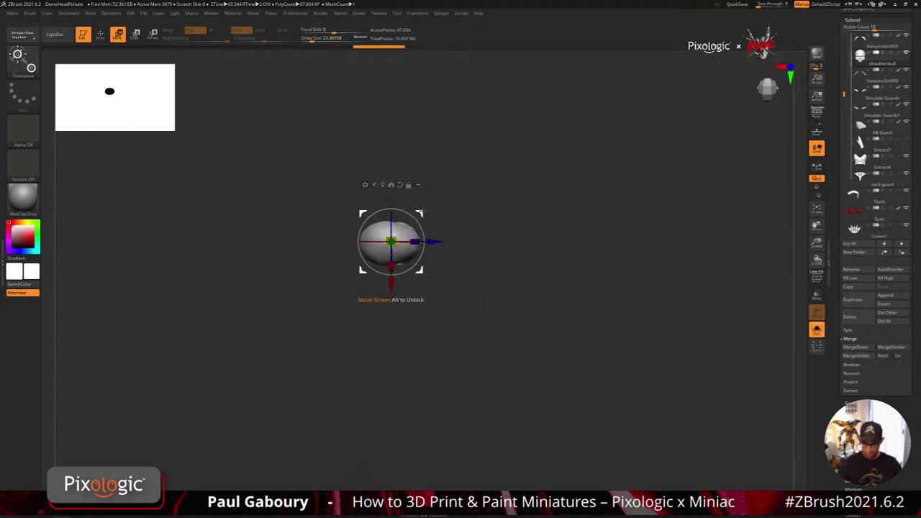
click(817, 331)
drag(597, 372, 596, 294)
- Move the skull out to the shoulder and scale it down to fit within the shoulder plate
drag(434, 242, 488, 223)
right_drag(611, 272, 501, 272)
ctrl+right_drag(500, 272, 500, 324)
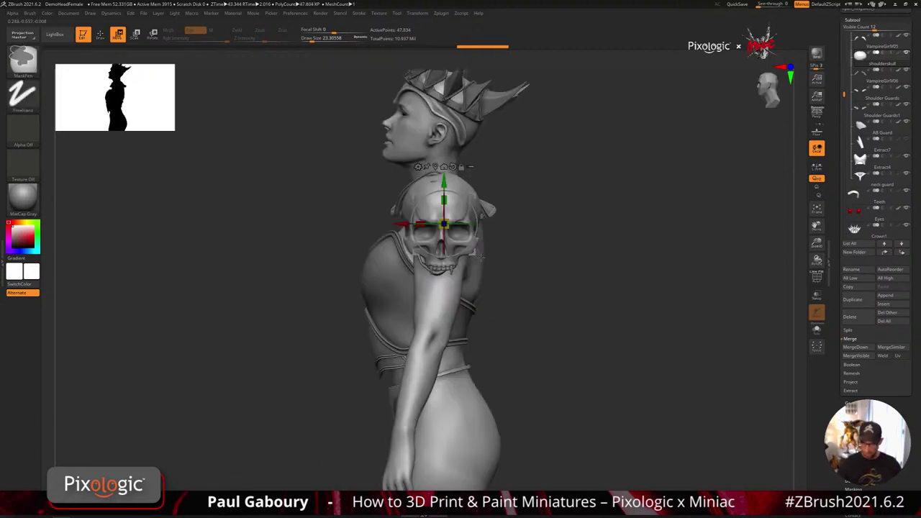
drag(445, 224, 419, 222)
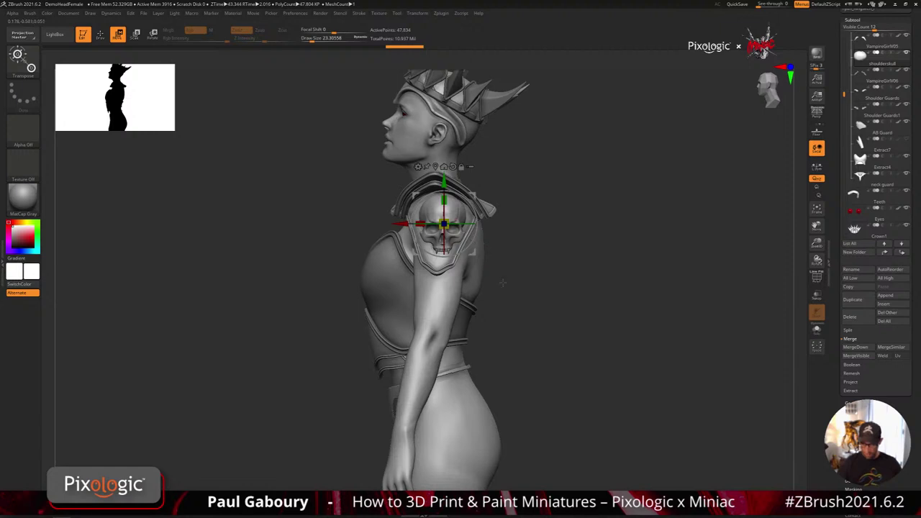
- Tilt and shift the skull so its back sinks into the shoulder plate and it sits centred on the plate
drag(502, 283, 539, 277)
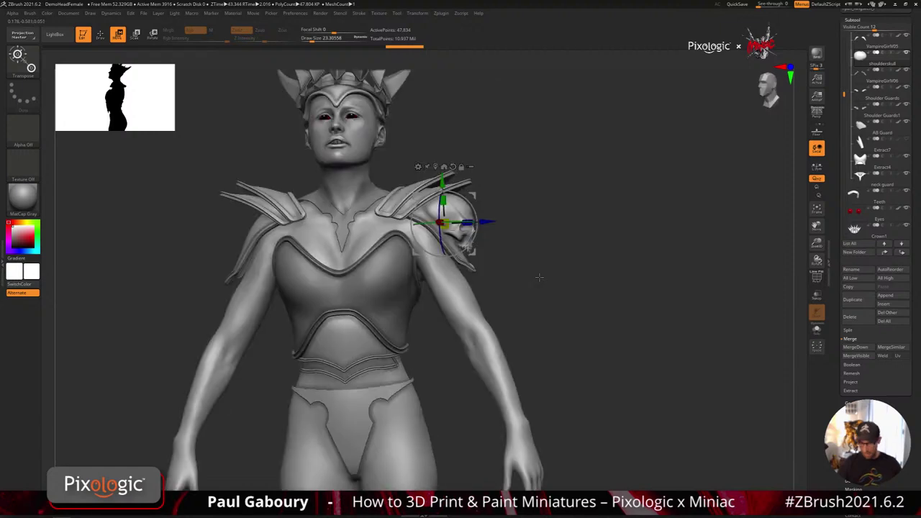
shift+right_drag(539, 277, 539, 278)
ctrl+right_drag(539, 277, 537, 287)
drag(453, 190, 445, 189)
drag(493, 213, 474, 220)
ctrl+right_drag(519, 280, 517, 255)
right_drag(517, 256, 529, 342)
drag(398, 259, 393, 258)
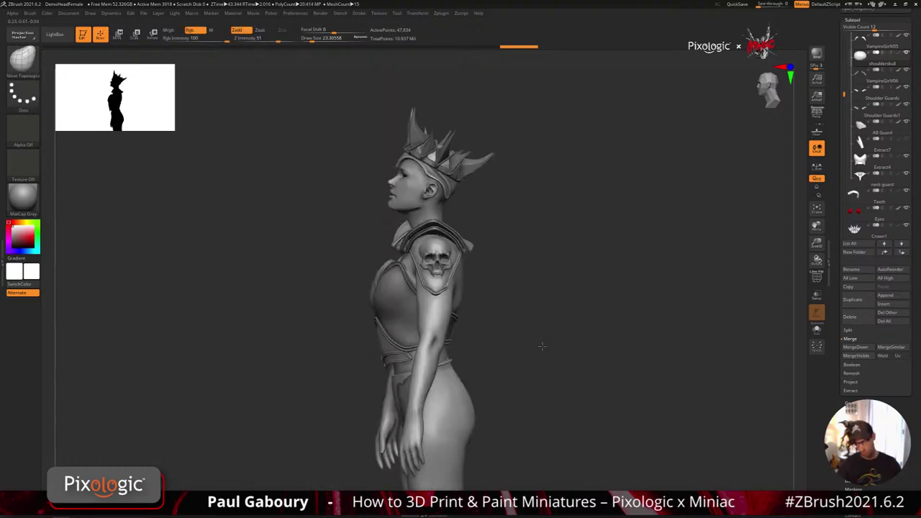
- Examine the skull's fit on the shoulder plate from the front, the side and below
drag(504, 332, 562, 334)
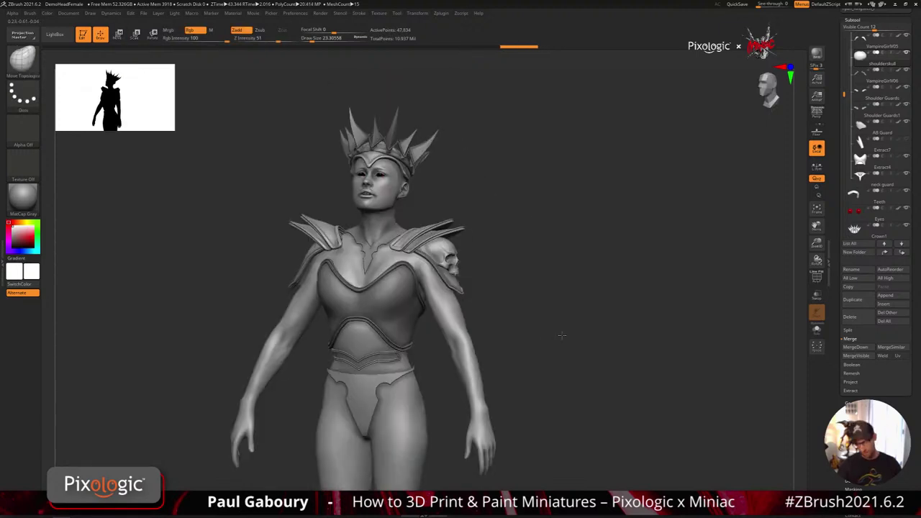
ctrl+right_drag(562, 335, 554, 317)
drag(554, 317, 506, 305)
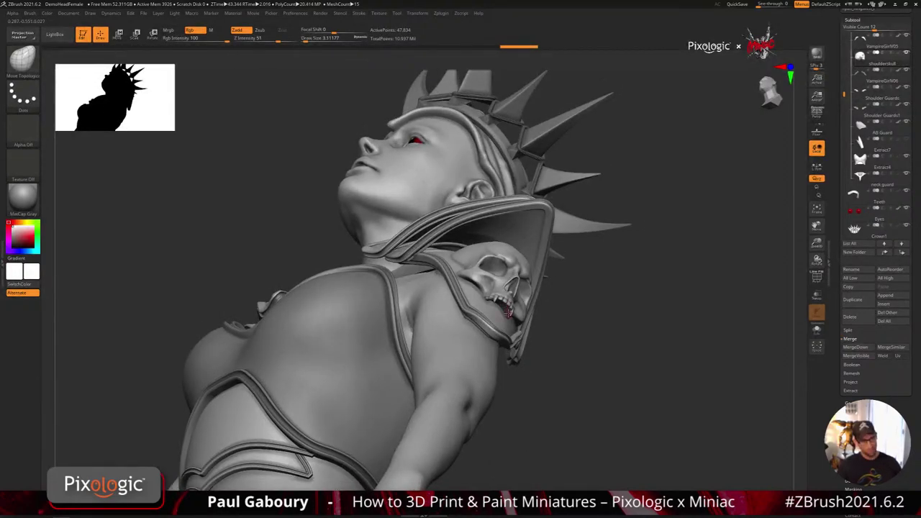
key(ctrl)
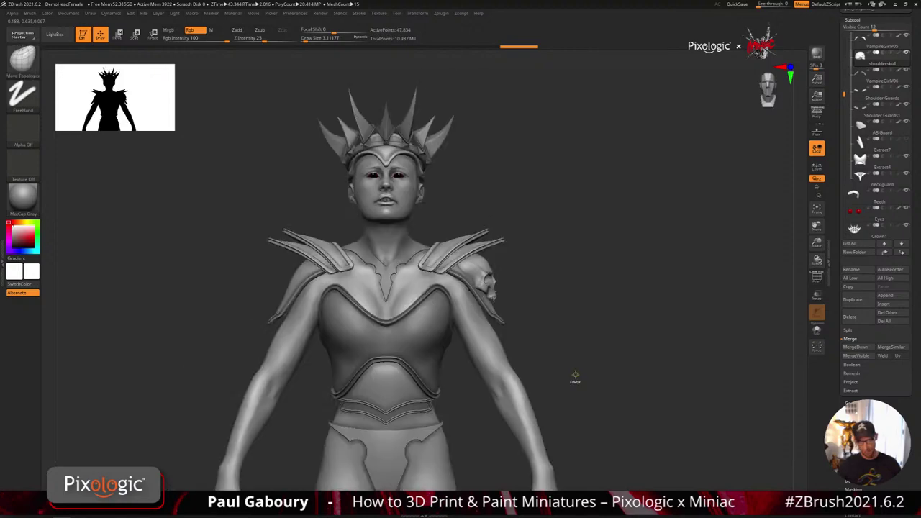
drag(576, 377, 575, 351)
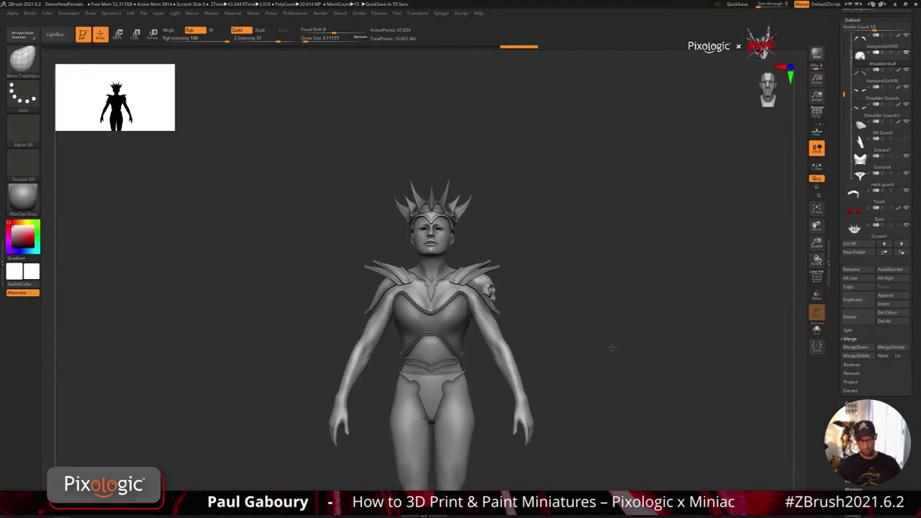
drag(612, 347, 588, 352)
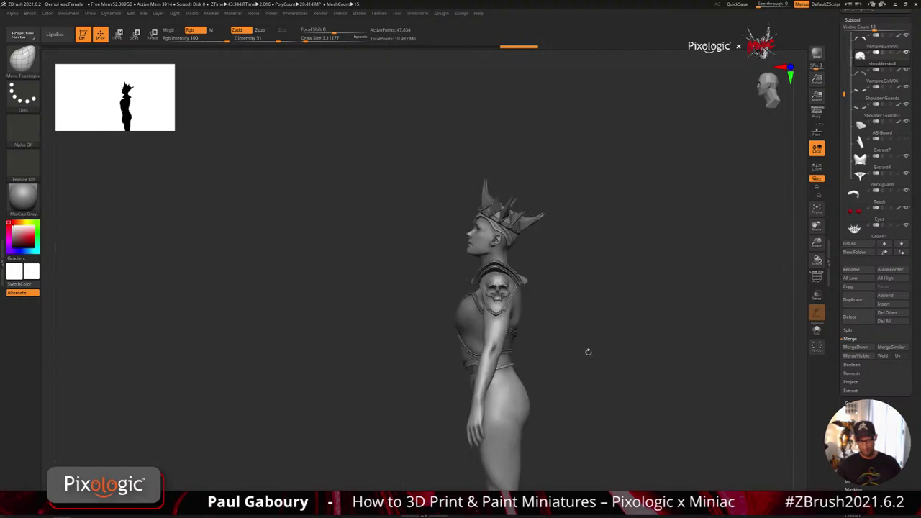
- Reset the Gizmo's orientation and fine-tune the skull's rotation on the shoulder plate in side view
ctrl+right_drag(589, 352, 610, 385)
key(w)
alt+click(510, 223)
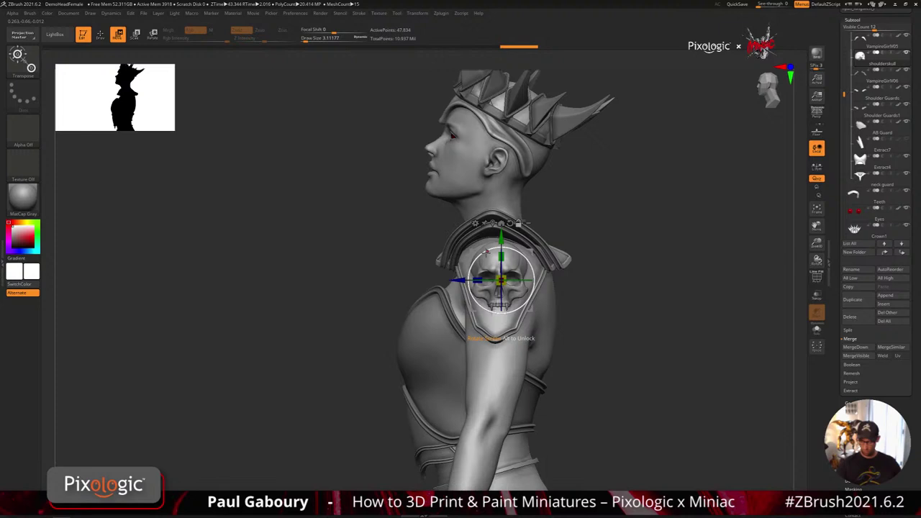
key(q)
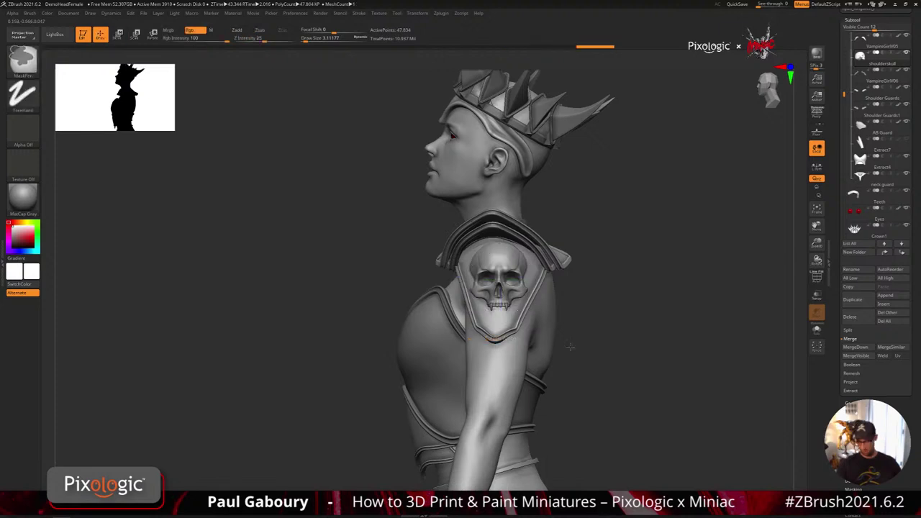
drag(570, 347, 537, 315)
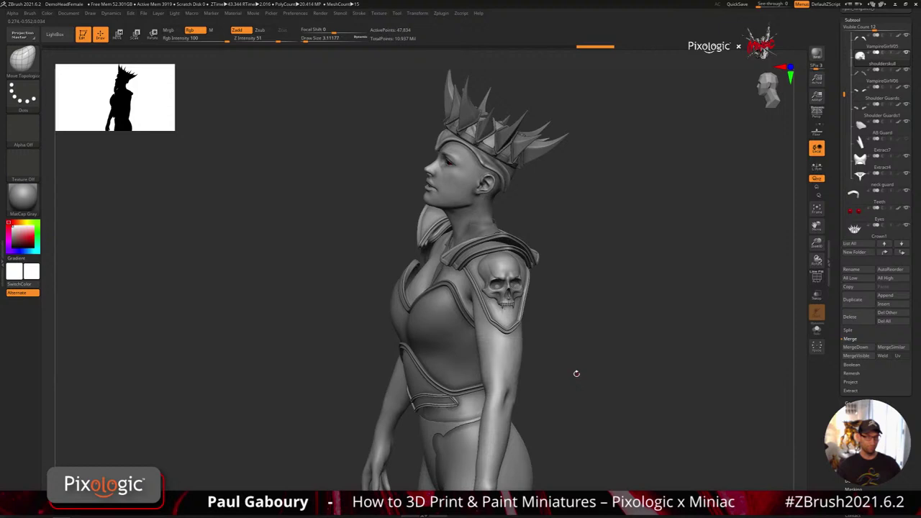
drag(576, 373, 578, 367)
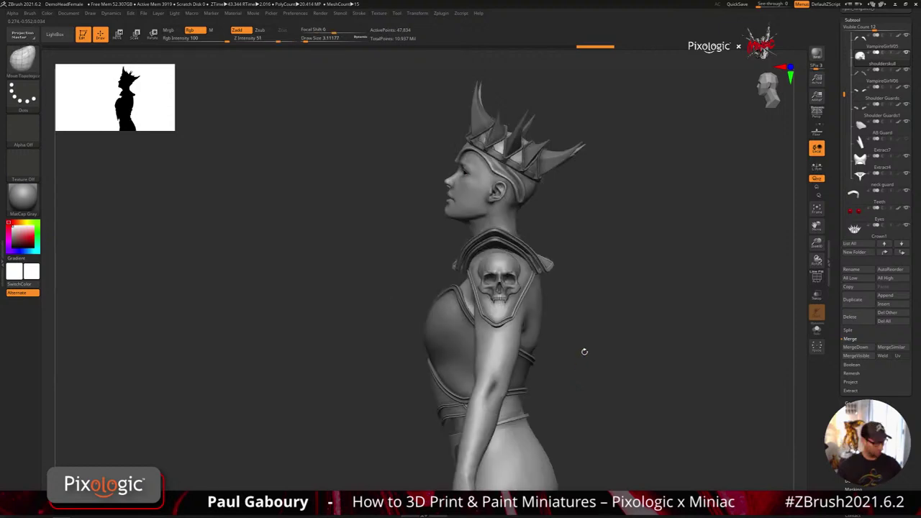
- Select the IMM Primitives brush with the Insert Sphere primitive for work on the skull's eye sockets
key(b)
key(i)
key(p)
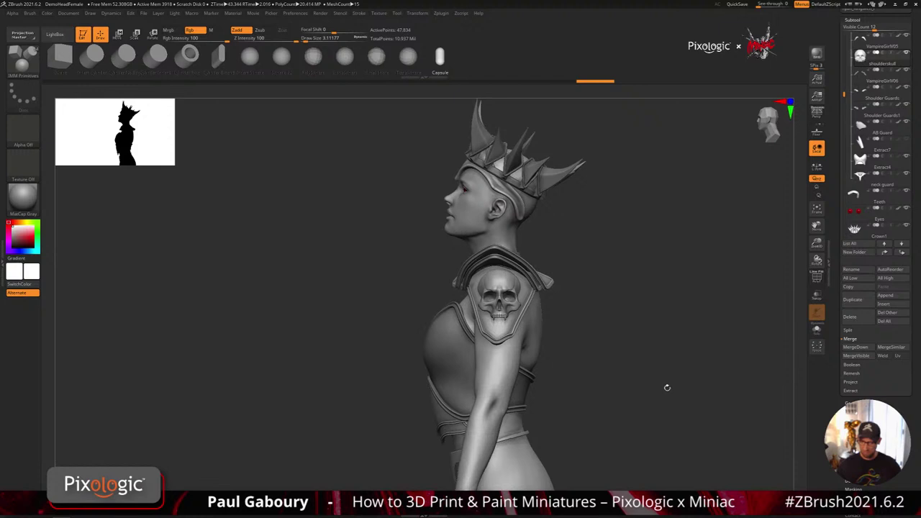
click(249, 57)
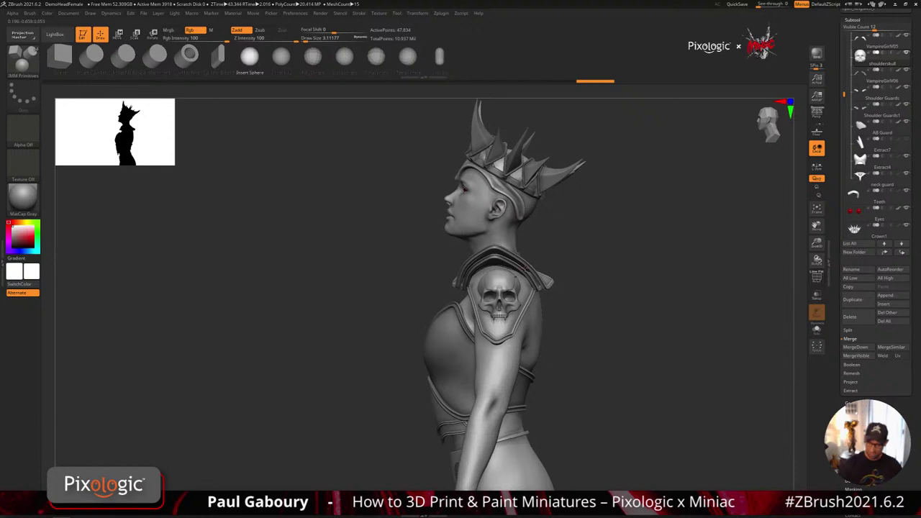
ctrl+right_drag(525, 269, 519, 299)
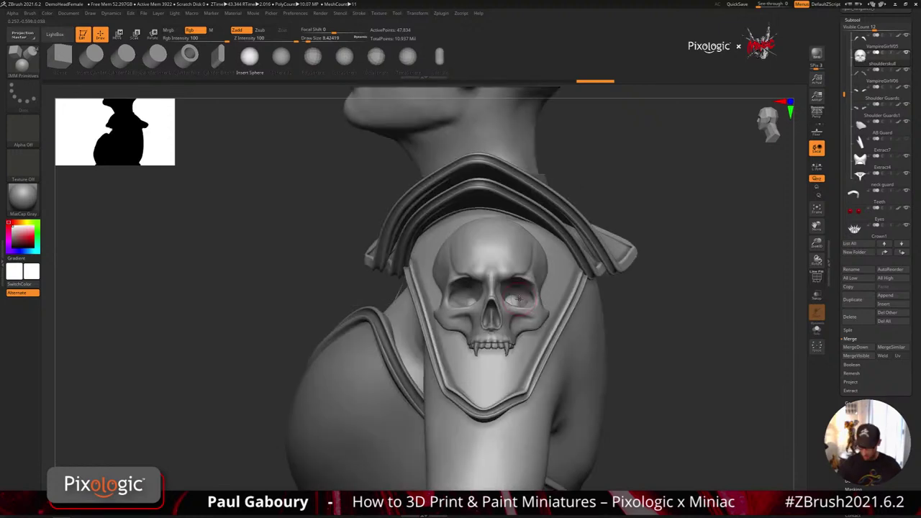
drag(519, 298, 534, 309)
key(w)
right_drag(534, 308, 616, 333)
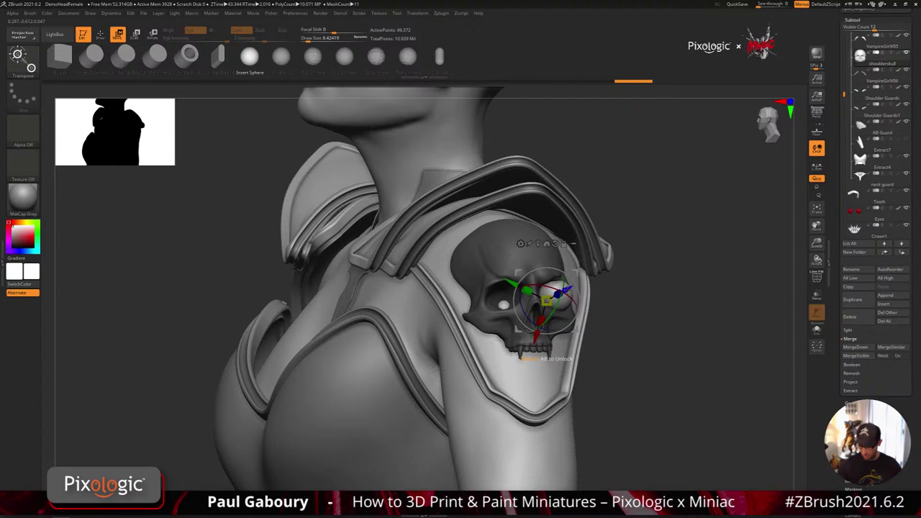
key(q)
mouse_move(604, 389)
ctrl+right_down()
mouse_move(599, 355)
mouse_move(578, 366)
ctrl+right_up()
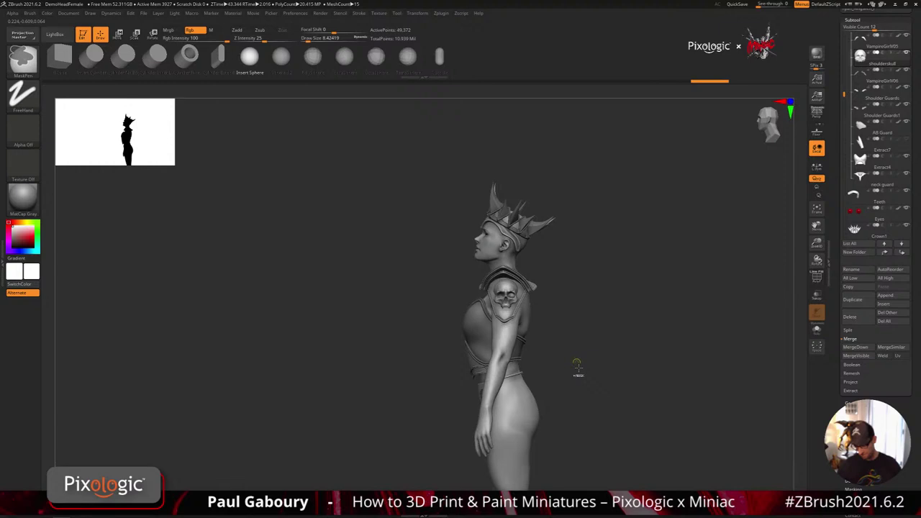
key(ctrl+z)
key(ctrl+z)
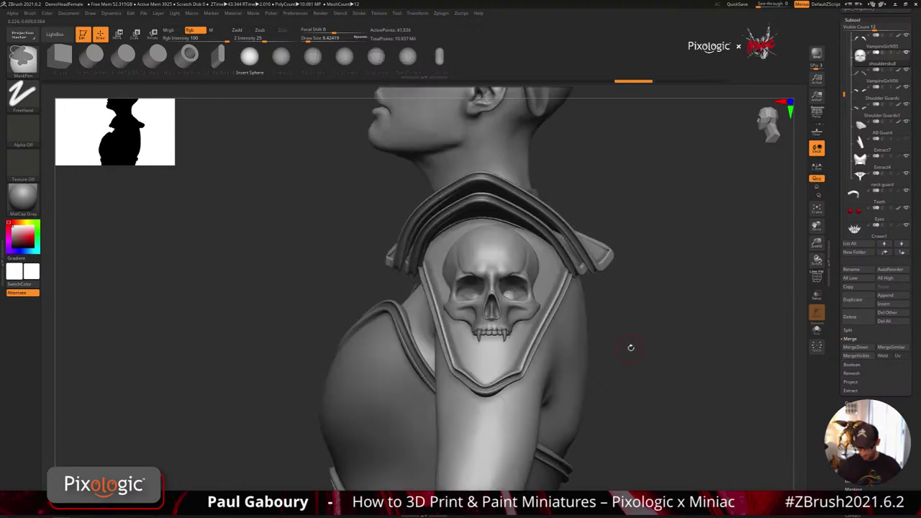
key(ctrl+z)
drag(514, 288, 517, 298)
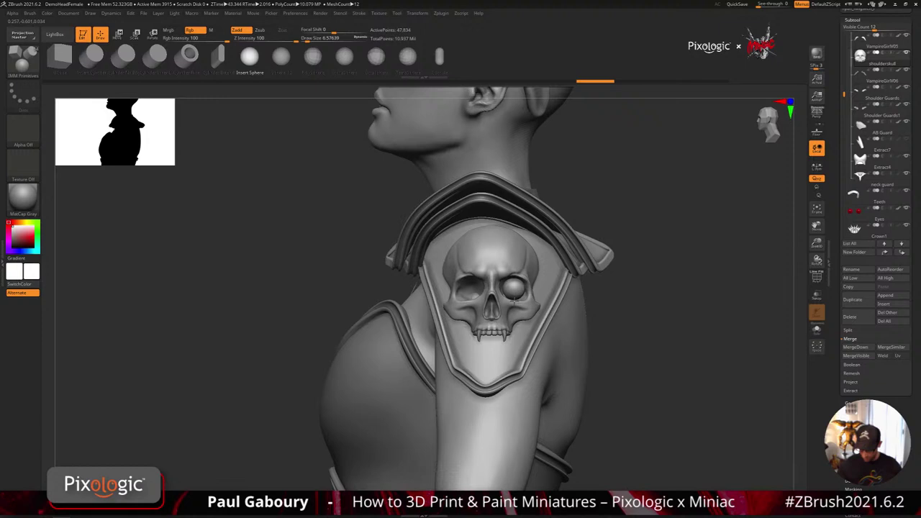
key(ctrl)
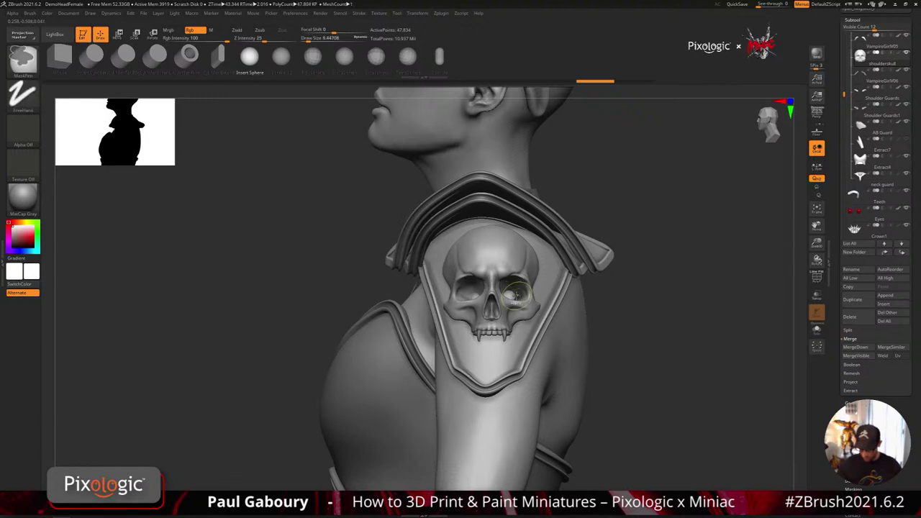
- Insert a sphere into each of the shoulder skull's two eye sockets
drag(516, 293, 538, 292)
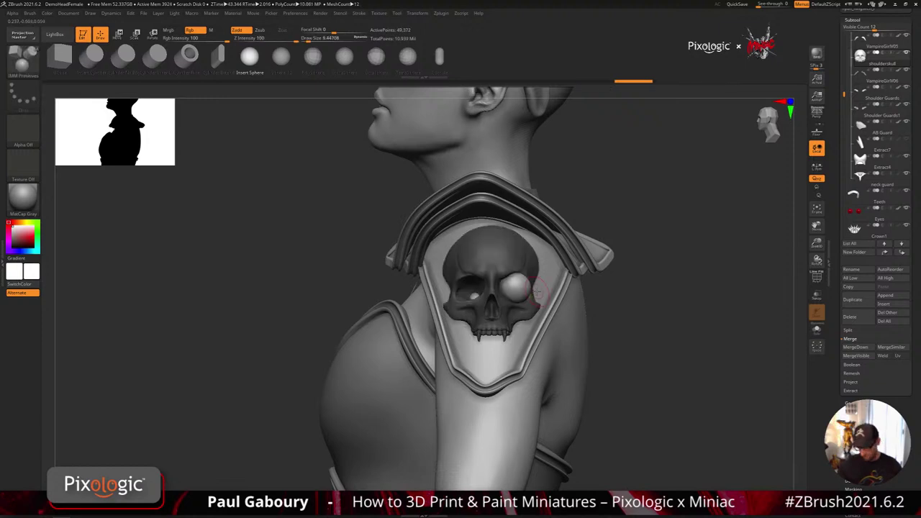
drag(470, 291, 491, 293)
key(w)
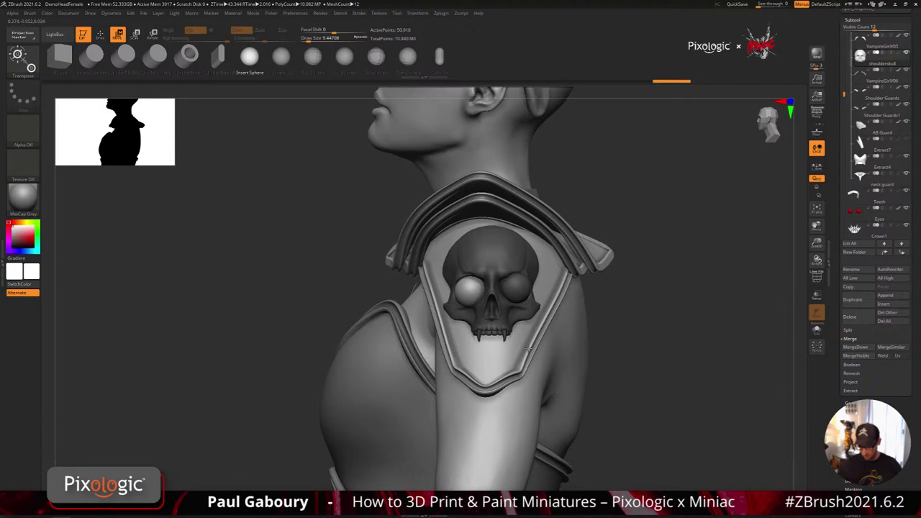
- Group the two eye spheres into one polygroup, isolate them briefly to check, and adjust their position in the sockets
mouse_move(529, 349)
right_down()
mouse_move(544, 320)
mouse_move(560, 315)
right_up()
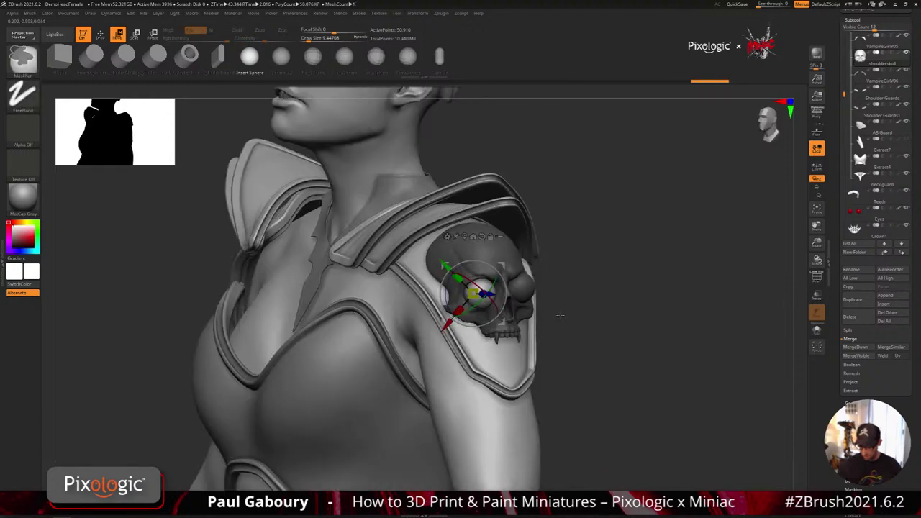
key(ctrl+w)
key(shift+f)
key(q)
ctrl+shift+click(520, 290)
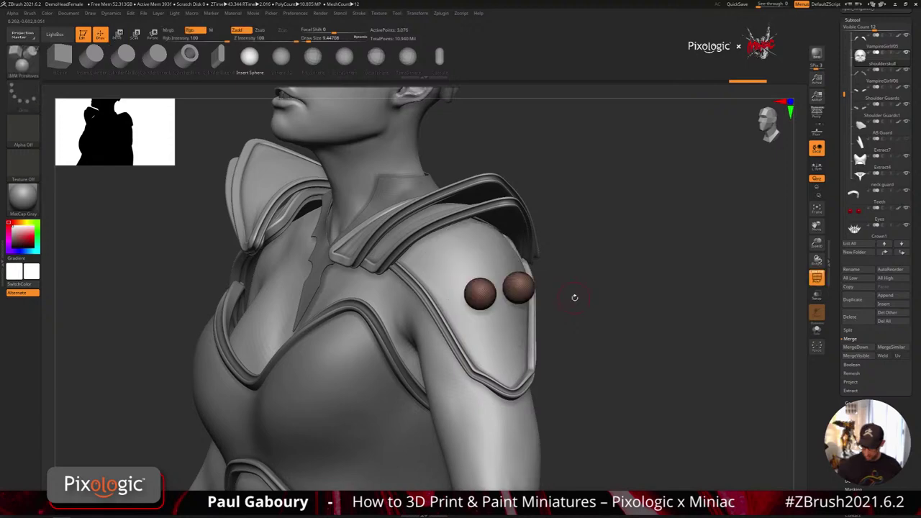
key(w)
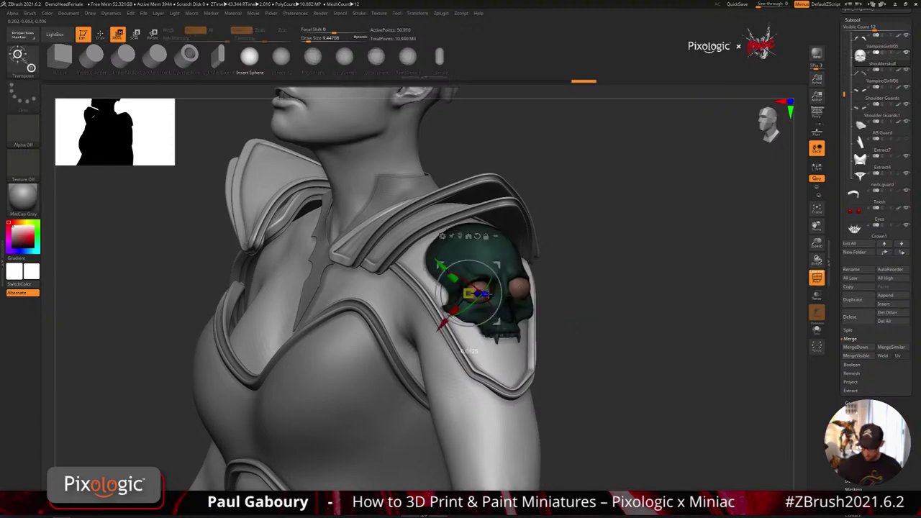
right_drag(619, 320, 578, 324)
key(shift+f)
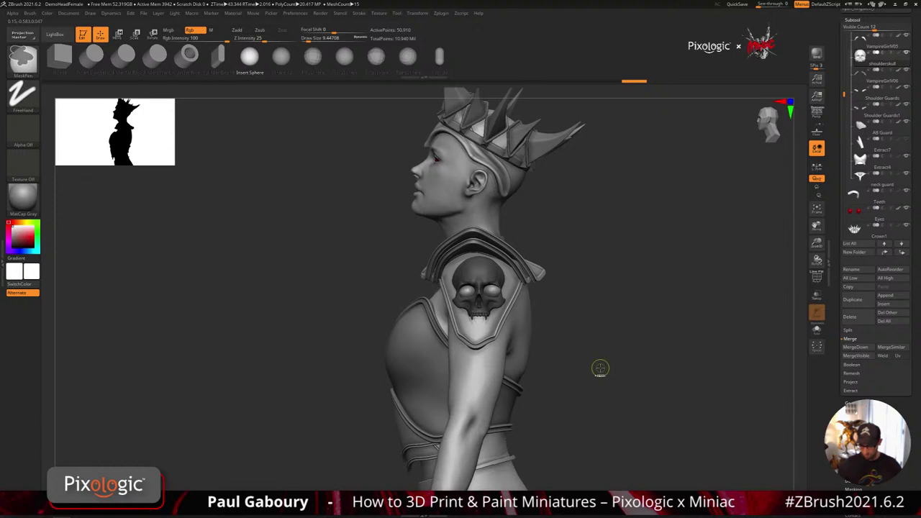
- Undo the eye sphere edits back to the skull with empty sockets
key(ctrl+z)
key(ctrl+z)
key(ctrl+z)
key(ctrl+z)
key(ctrl+z)
key(ctrl+z)
key(ctrl+z)
key(ctrl+z)
key(ctrl+z)
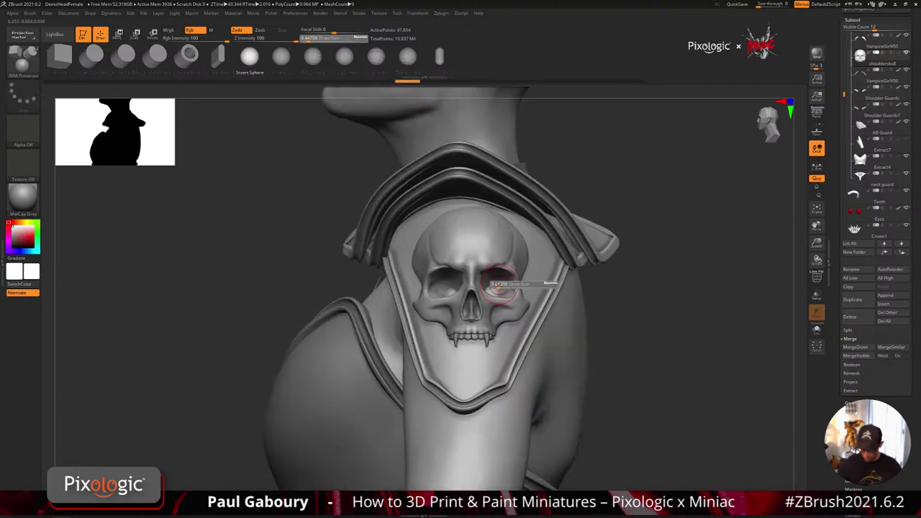
- Insert a small sphere into each of the shoulder skull's eye sockets with the draw size at 5
drag(499, 285, 508, 294)
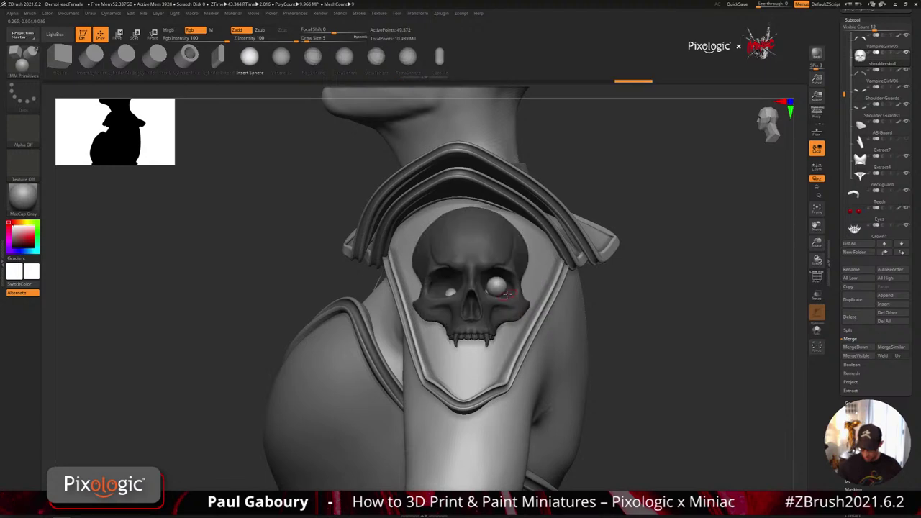
drag(447, 286, 456, 294)
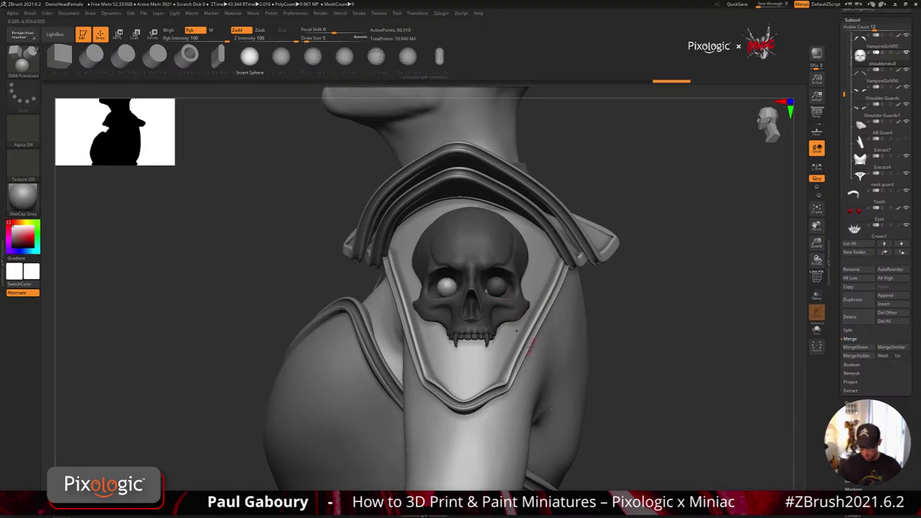
- Try to reposition the small eye spheres in the shoulder skull's sockets and undo back to the empty sockets
key(w)
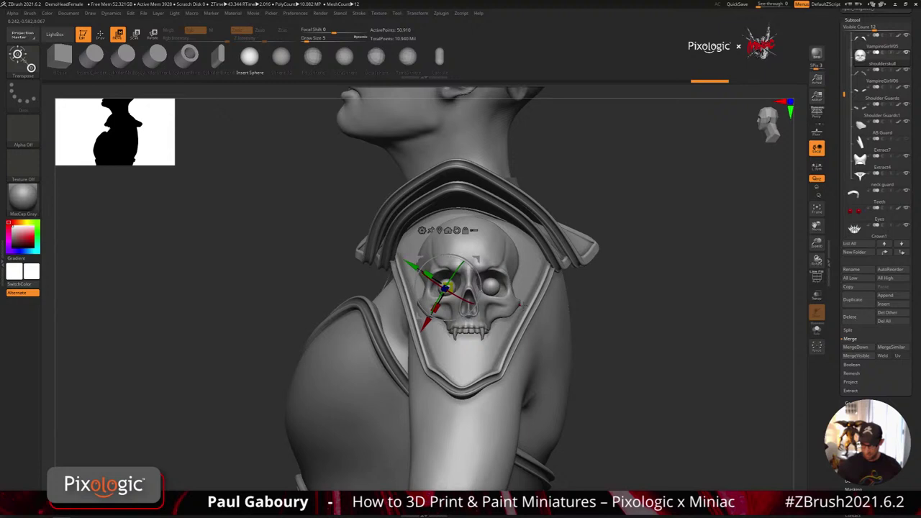
ctrl+click(491, 286)
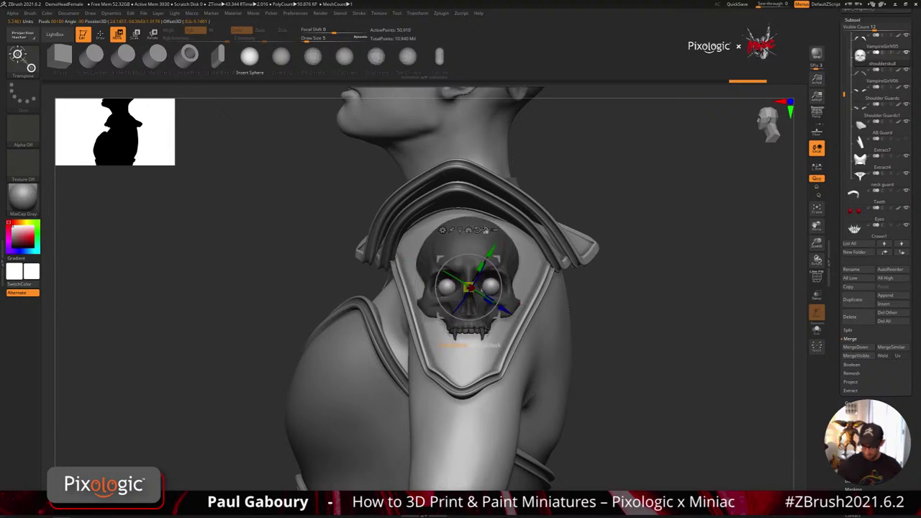
click(486, 230)
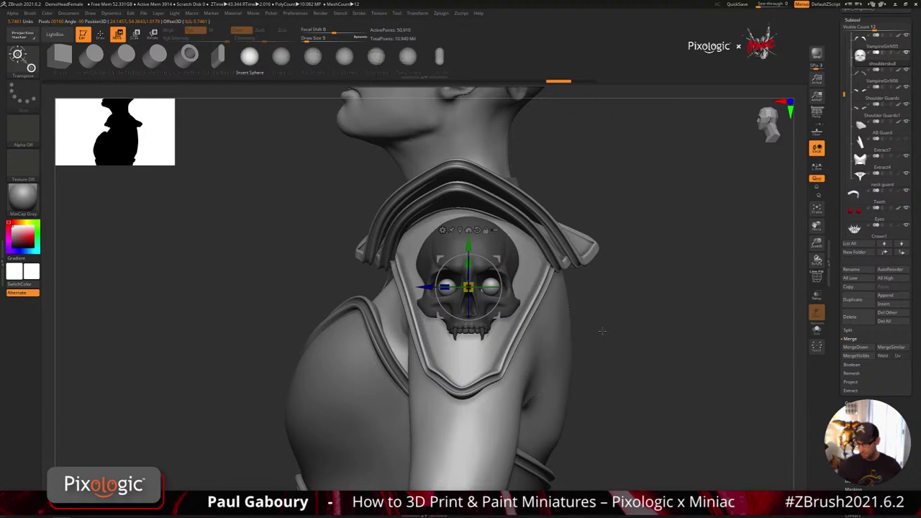
alt+drag(421, 287, 399, 311)
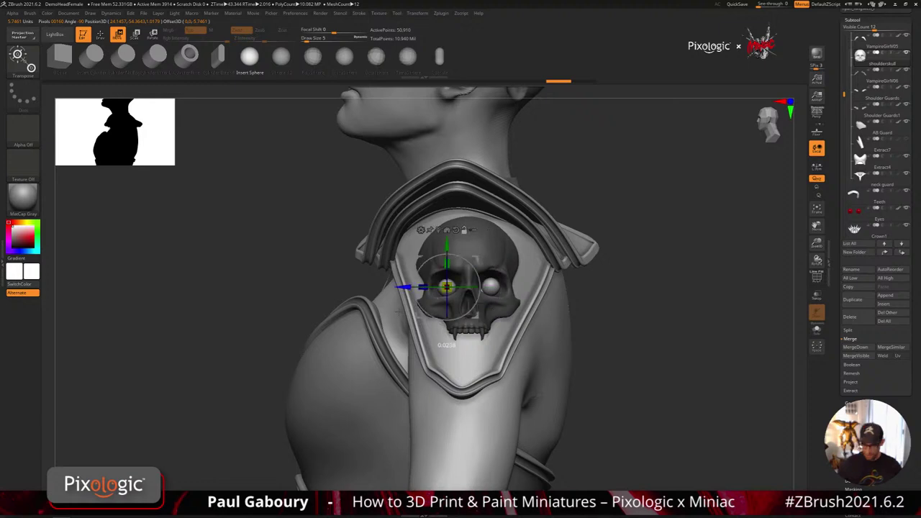
alt+drag(399, 312, 397, 312)
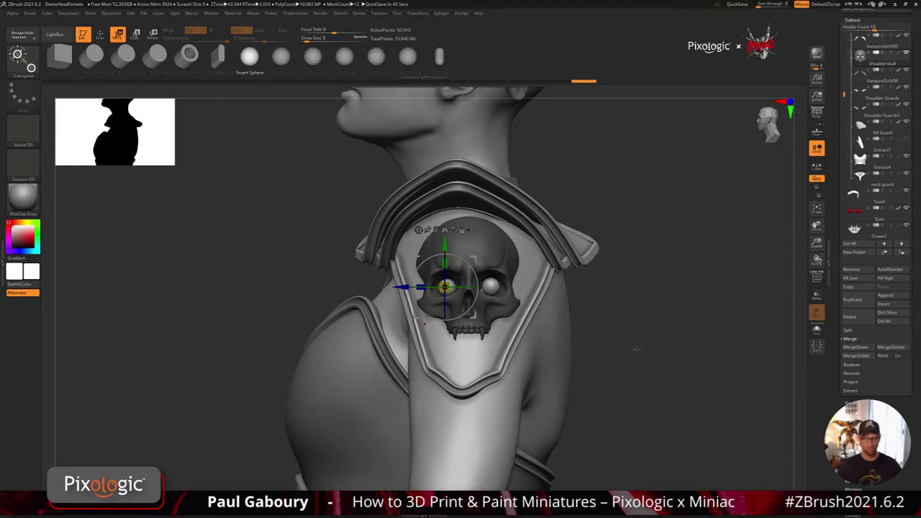
key(ctrl+z)
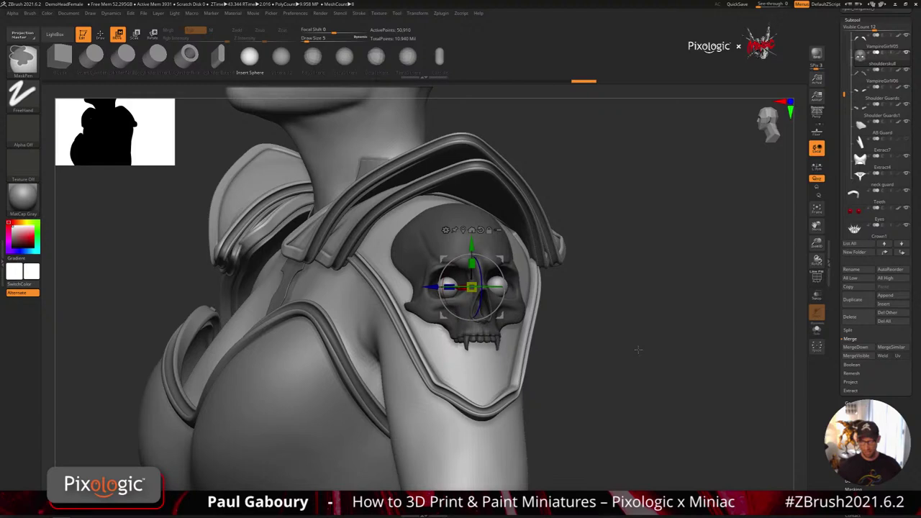
ctrl+click(638, 349)
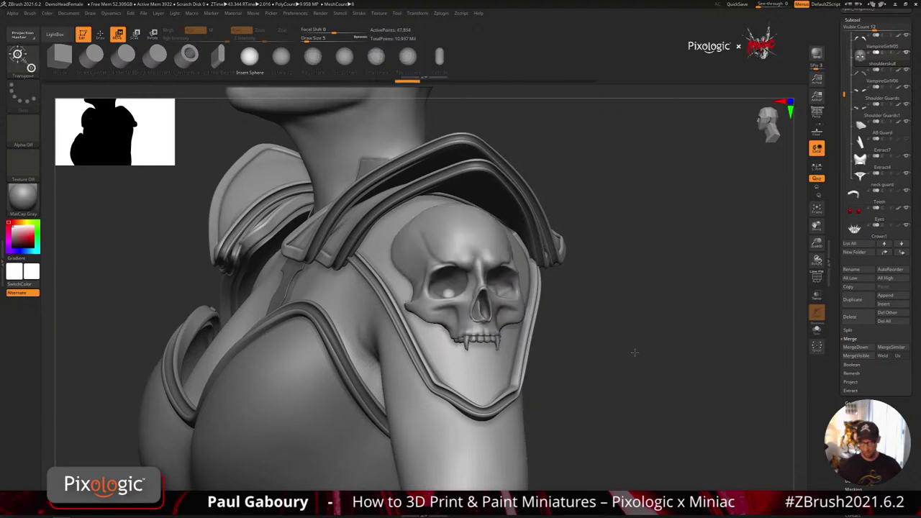
- Insert a larger sphere into each of the shoulder skull's eye sockets with the draw size at 7 and clear the mask
key(q)
shift+drag(635, 353, 608, 329)
key(s)
click(608, 330)
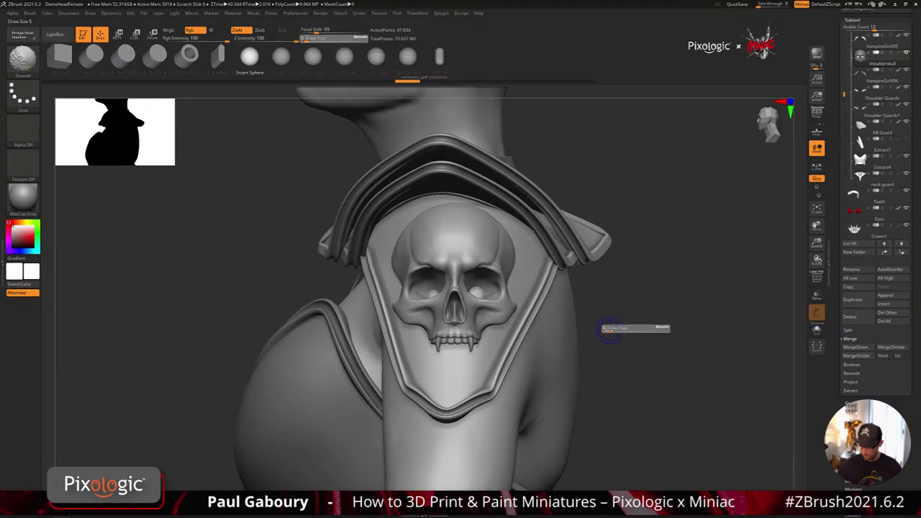
key(s)
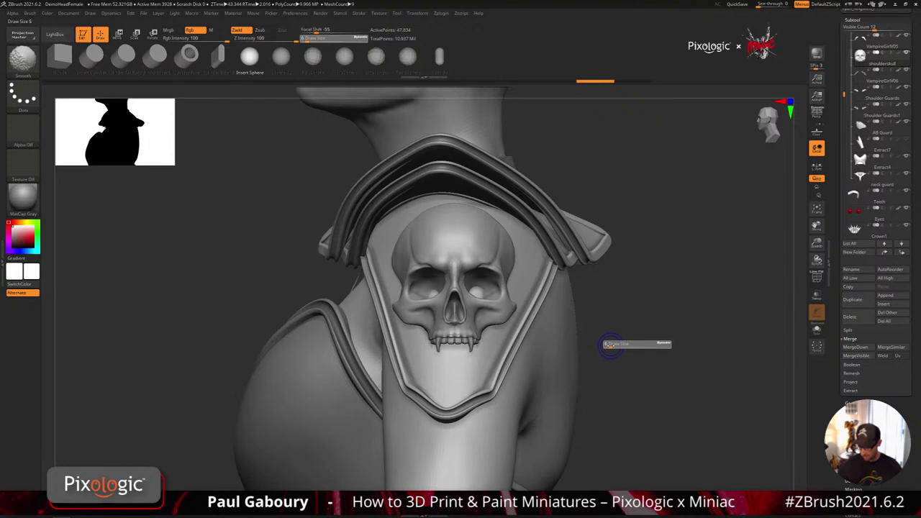
key(ctrl+shift+z)
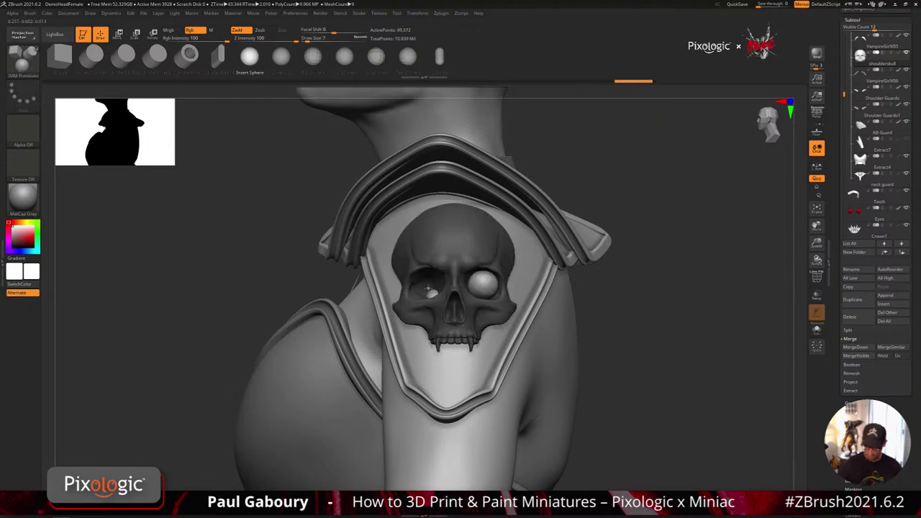
drag(428, 290, 429, 288)
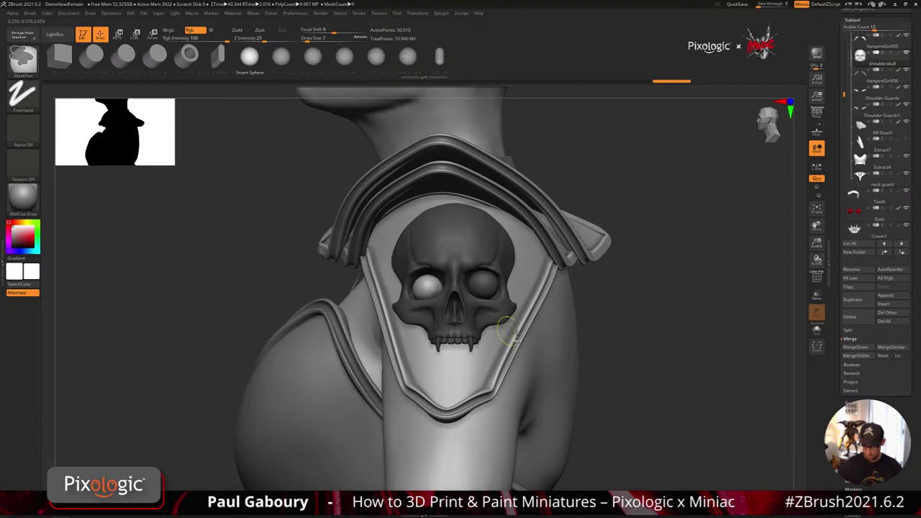
key(w)
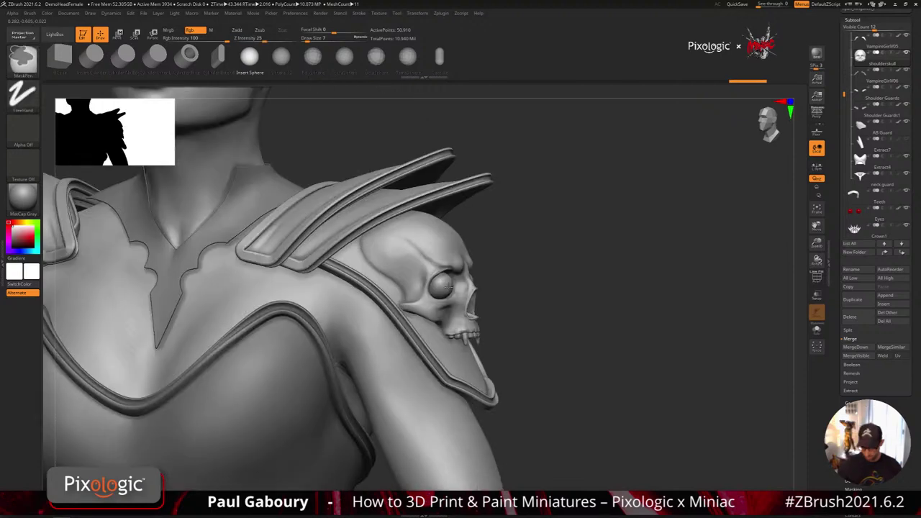
key(w)
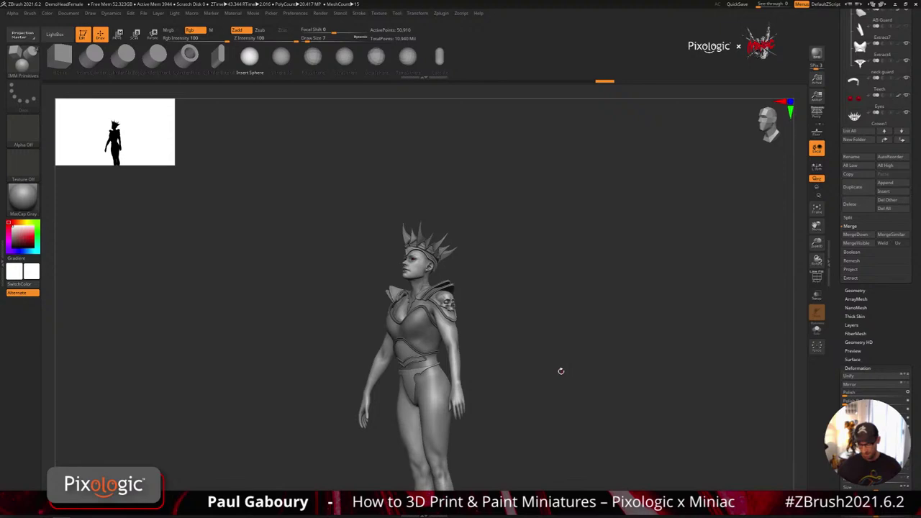
- Examine the finished skull ornament on the crowned character's shoulder from the front, the side and below
ctrl+right_drag(562, 371, 524, 320)
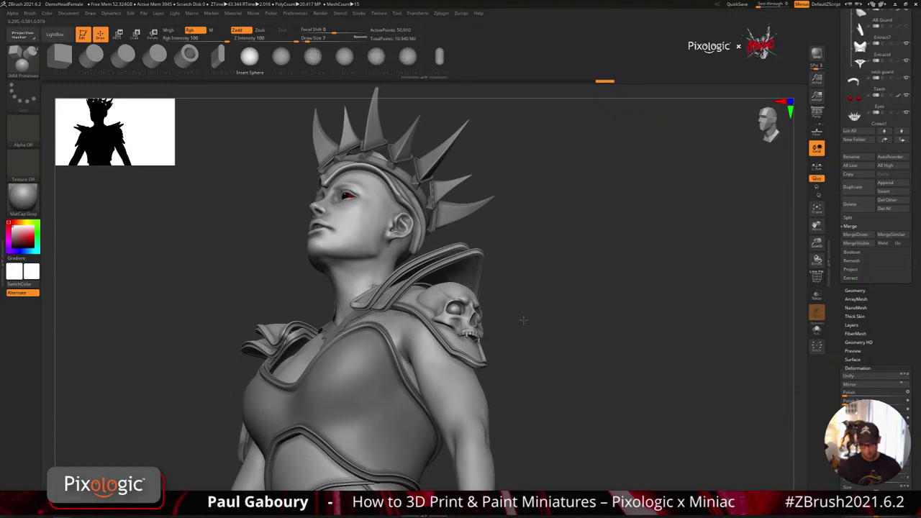
drag(523, 320, 568, 361)
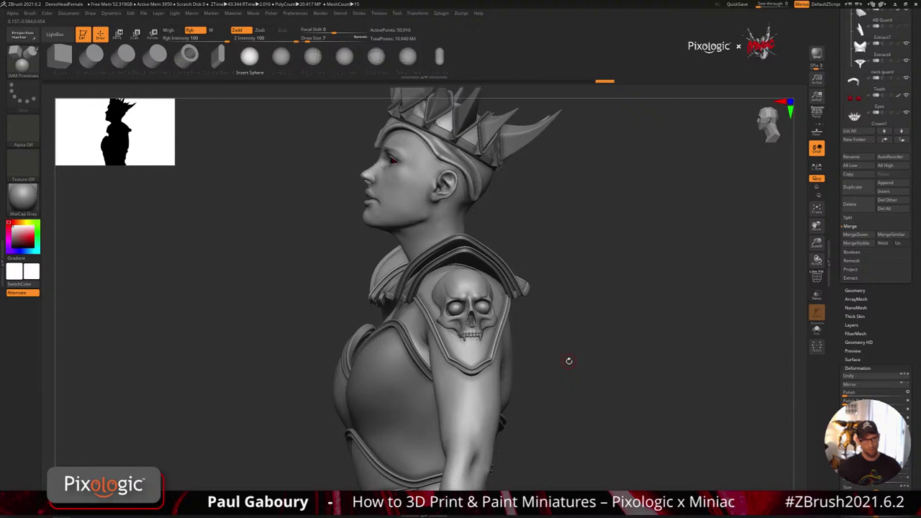
alt+drag(568, 361, 569, 363)
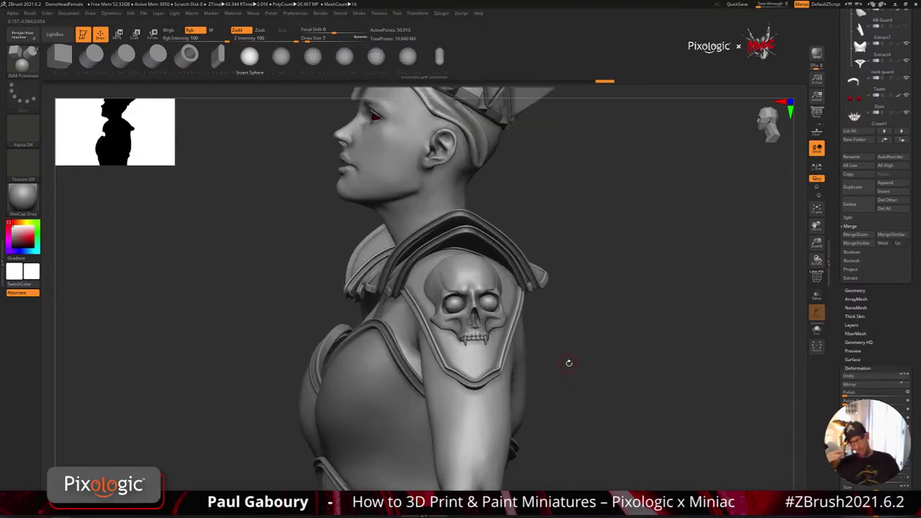
drag(569, 363, 554, 317)
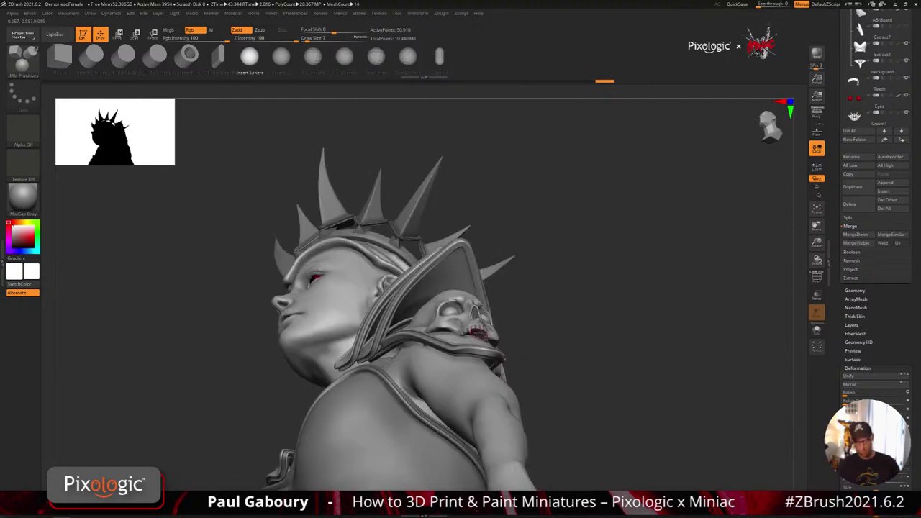
- Isolate the shoulder plates with the skull and examine how the skull sits through the plate from front and side
scroll(875, 252, up, 5)
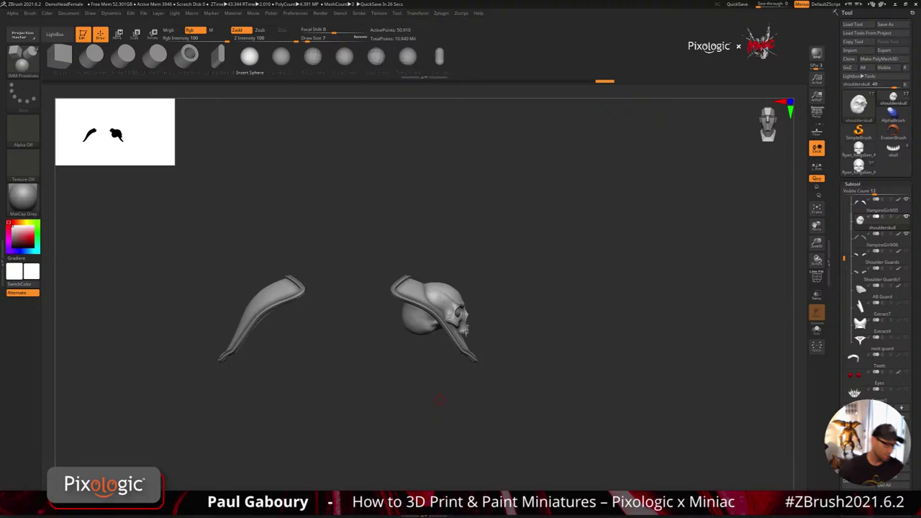
drag(440, 400, 551, 313)
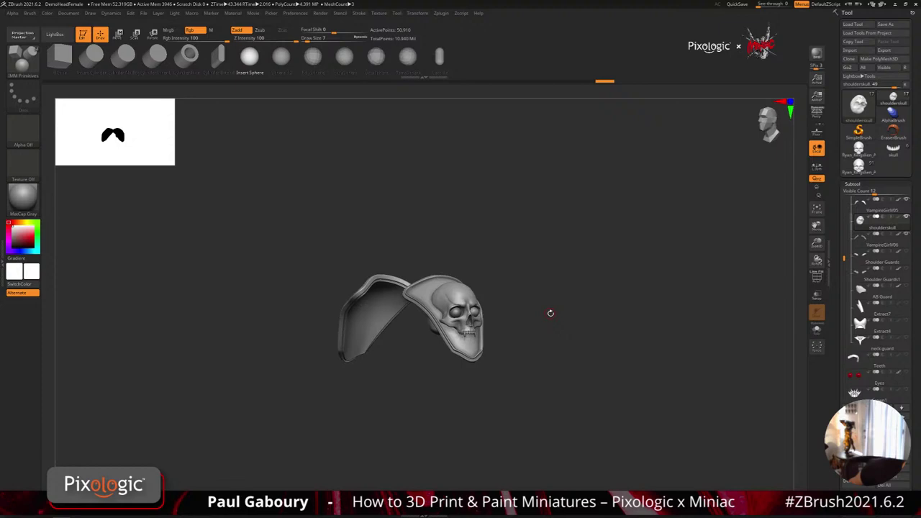
drag(551, 313, 563, 315)
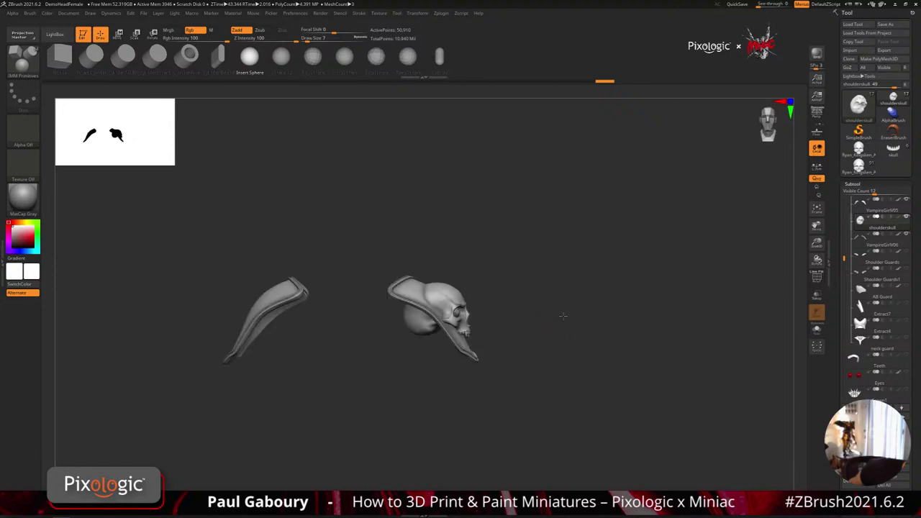
drag(563, 316, 546, 325)
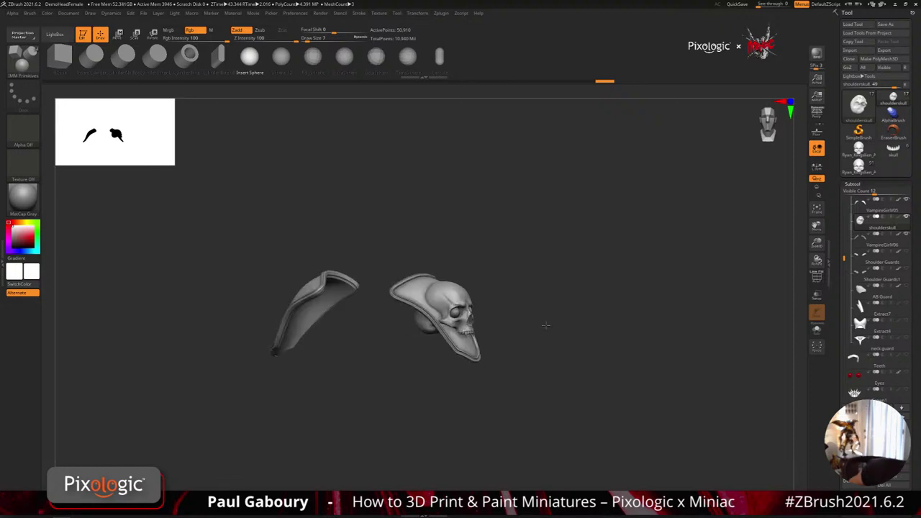
drag(545, 325, 553, 327)
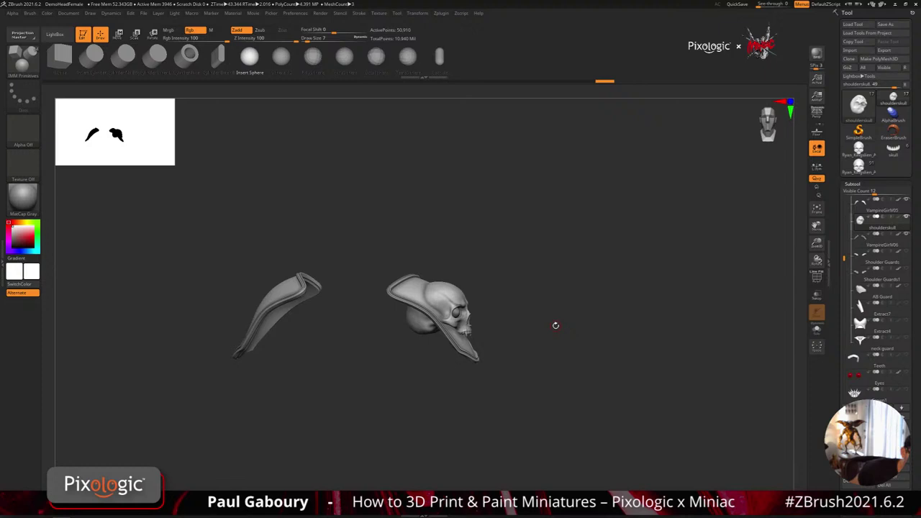
drag(555, 325, 557, 325)
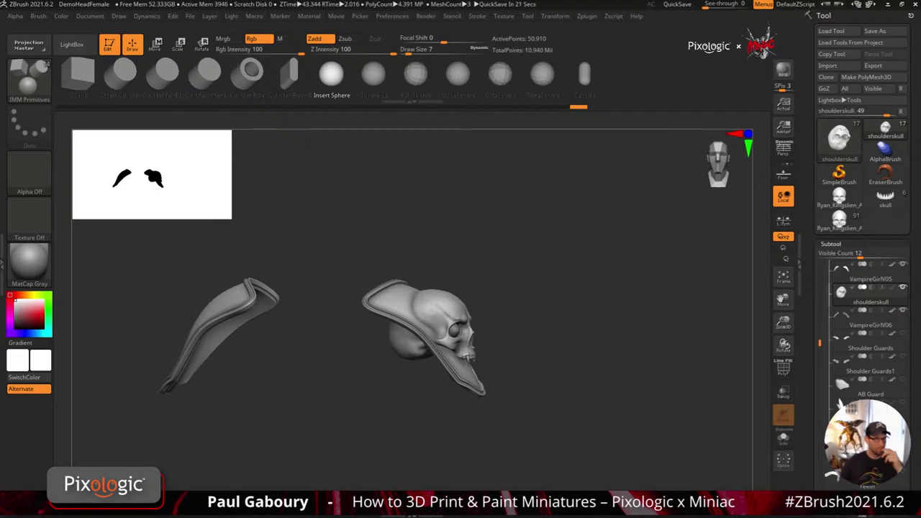
drag(625, 309, 537, 330)
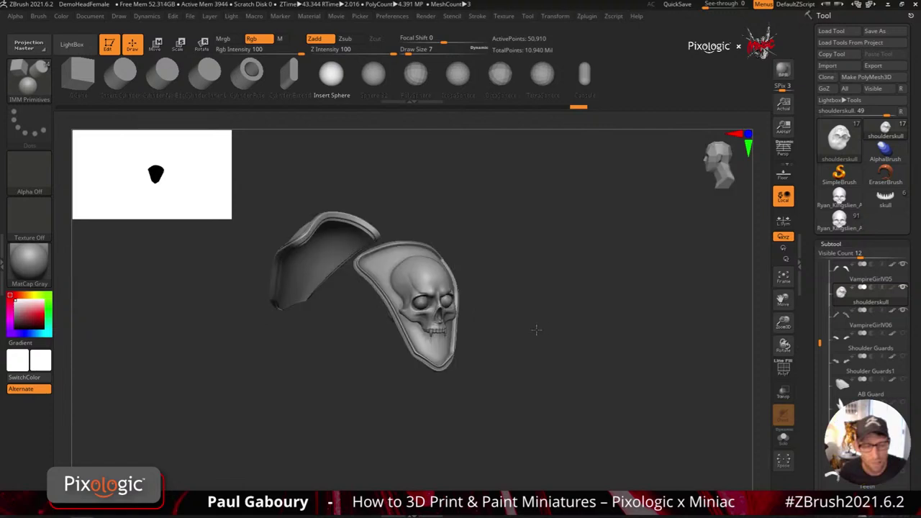
drag(537, 330, 535, 334)
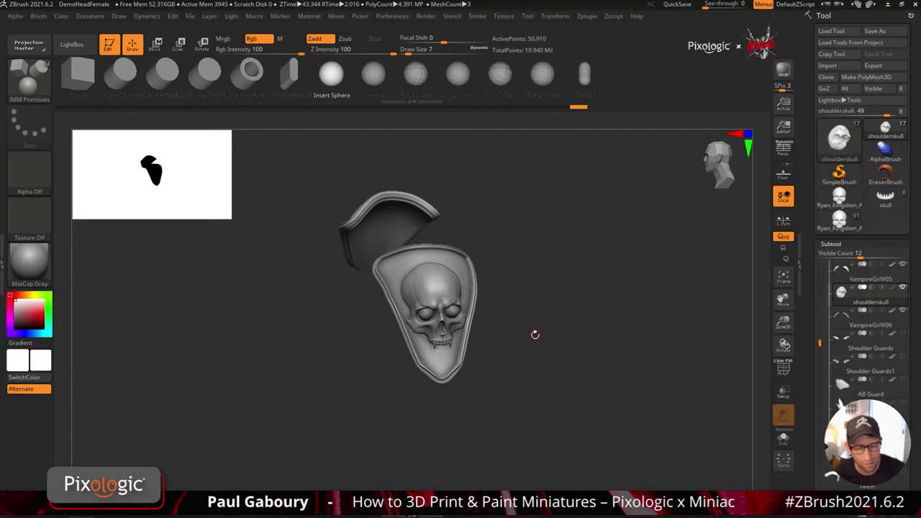
key(ctrl)
drag(535, 335, 529, 303)
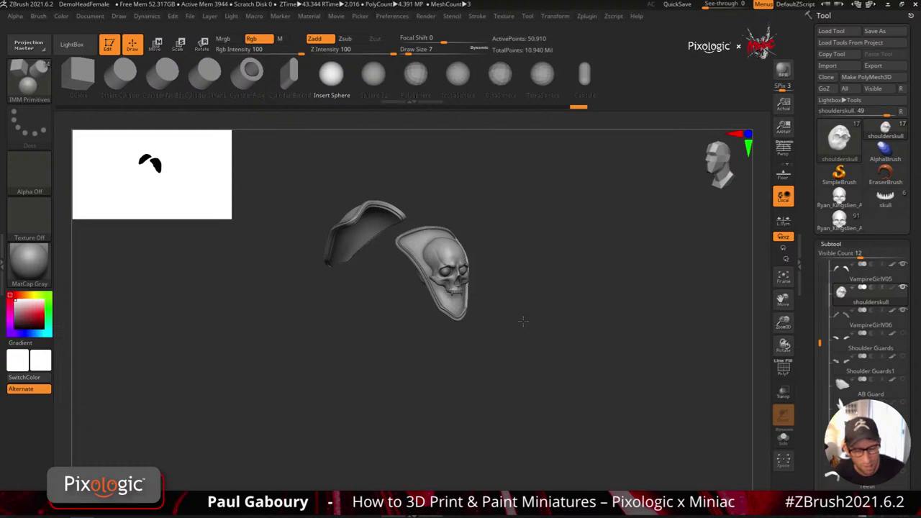
drag(523, 322, 532, 313)
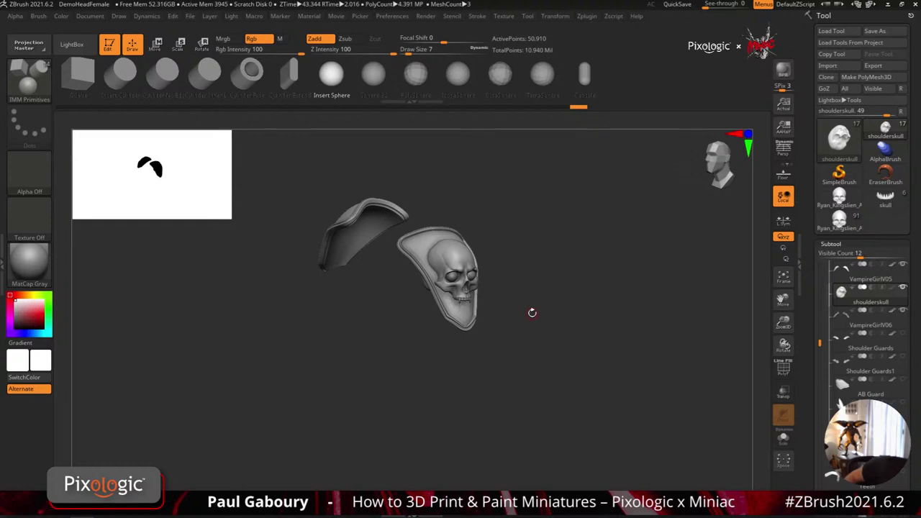
drag(532, 312, 520, 311)
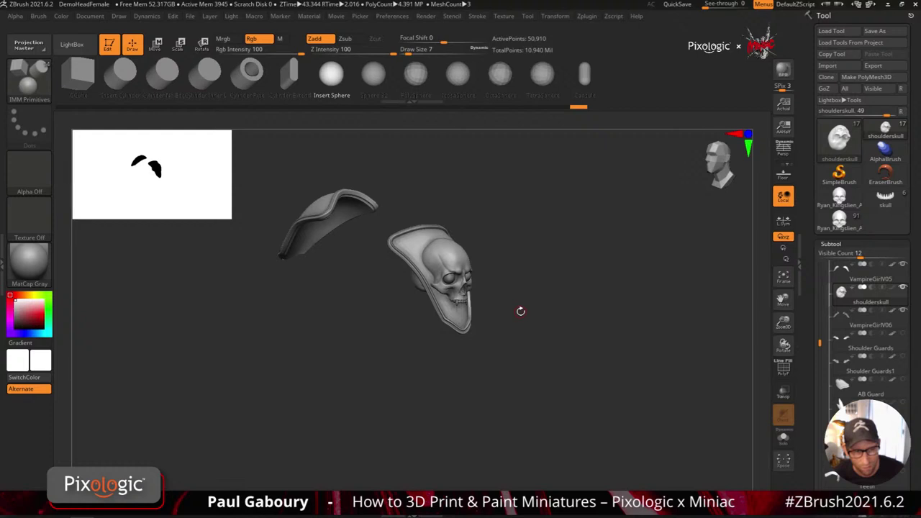
drag(521, 310, 523, 307)
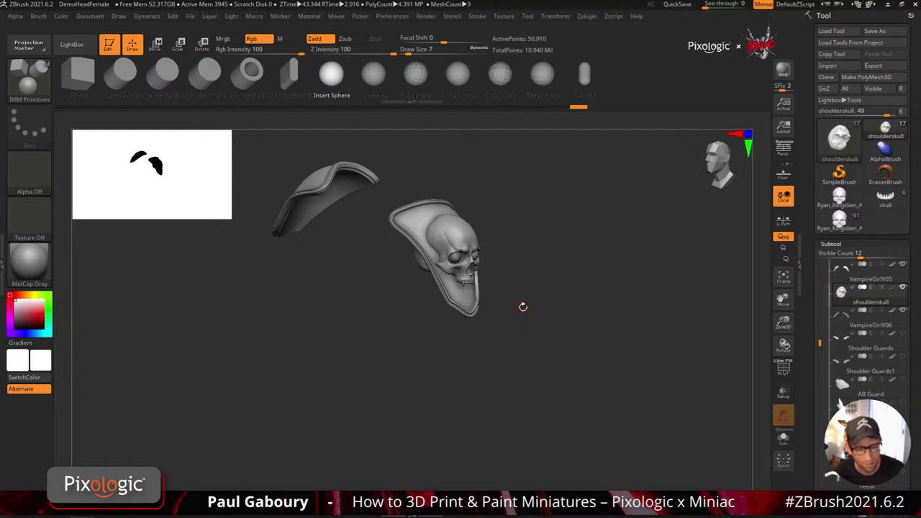
mouse_move(524, 307)
shift+mouse_down()
mouse_move(502, 351)
mouse_move(525, 351)
shift+mouse_up()
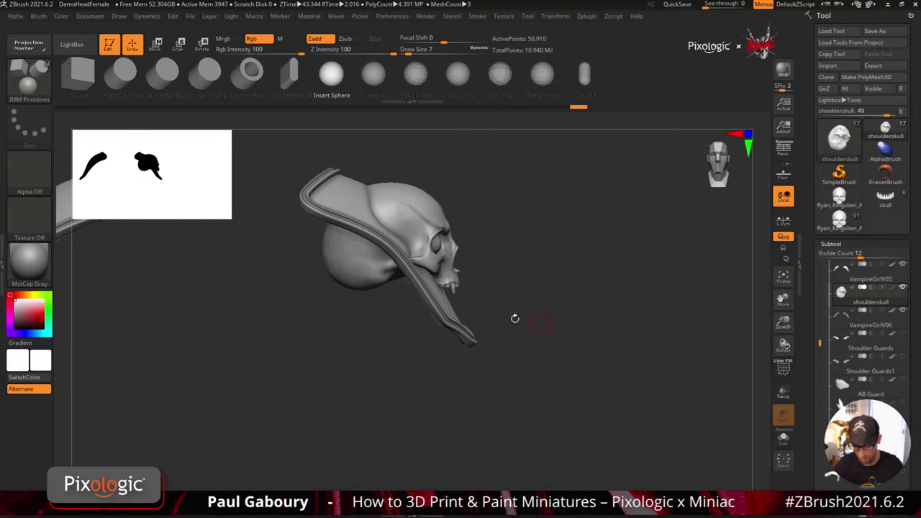
drag(515, 318, 506, 307)
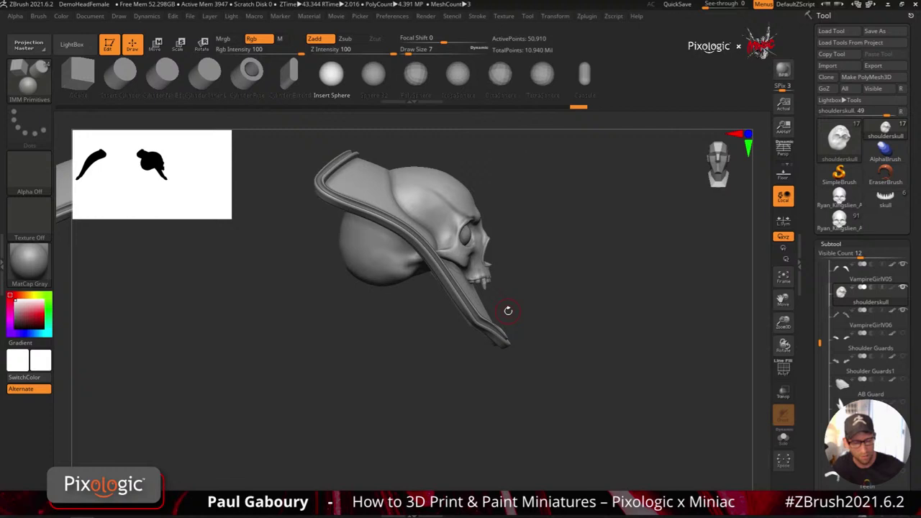
alt+drag(508, 311, 501, 331)
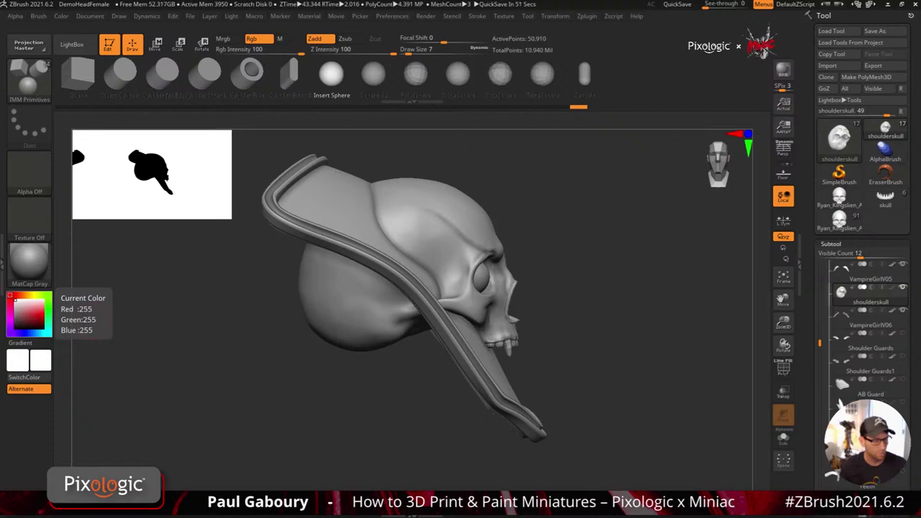
- Show the SwordSoft Mousetrack download page in the browser and return to ZBrush
key(alt+Tab)
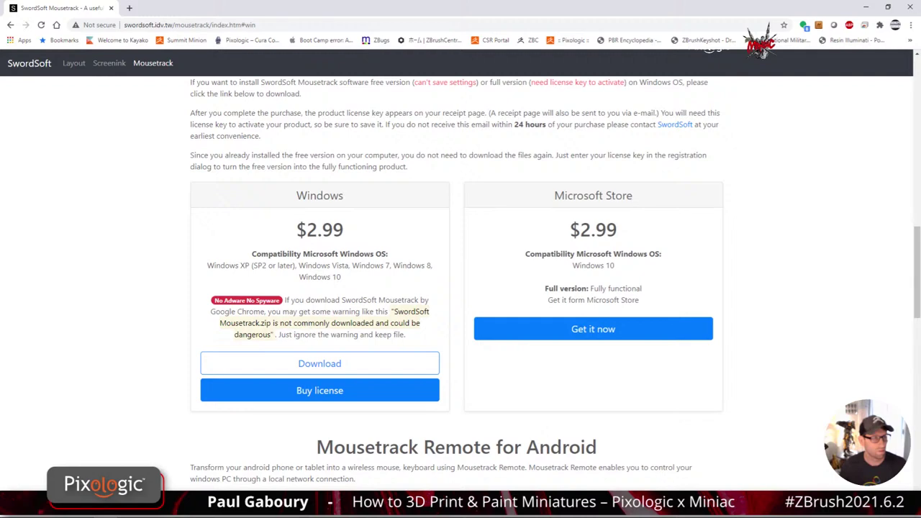
key(alt+Tab)
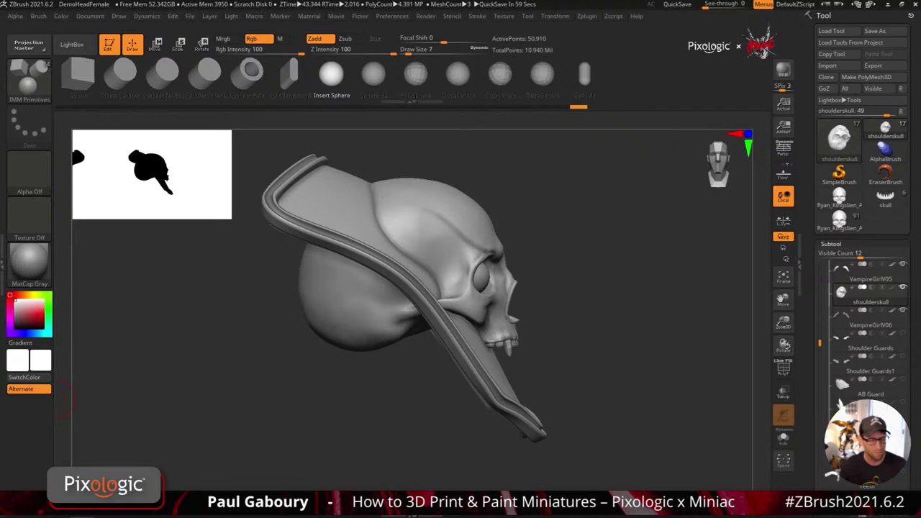
- Inspect the skull and its sphere eyes on the shoulder plate from the side and straight on
ctrl+right_drag(571, 392, 573, 331)
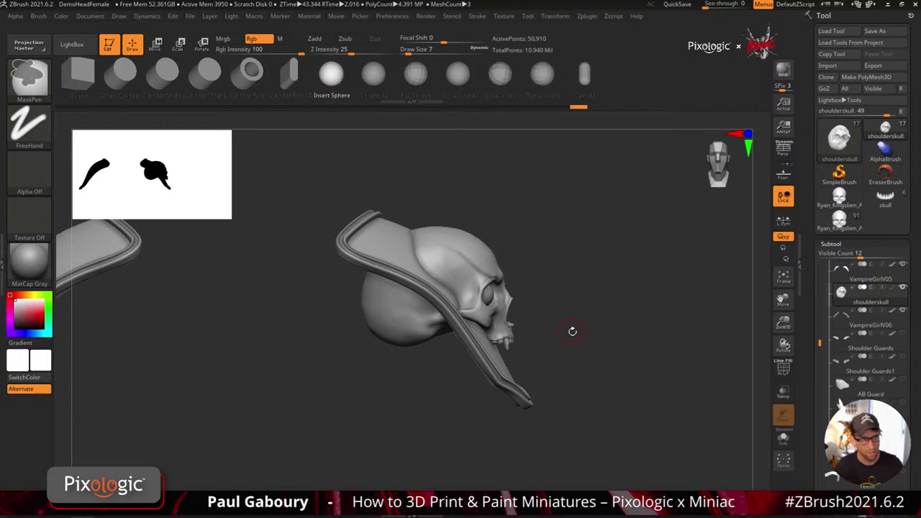
ctrl+right_drag(572, 332, 554, 326)
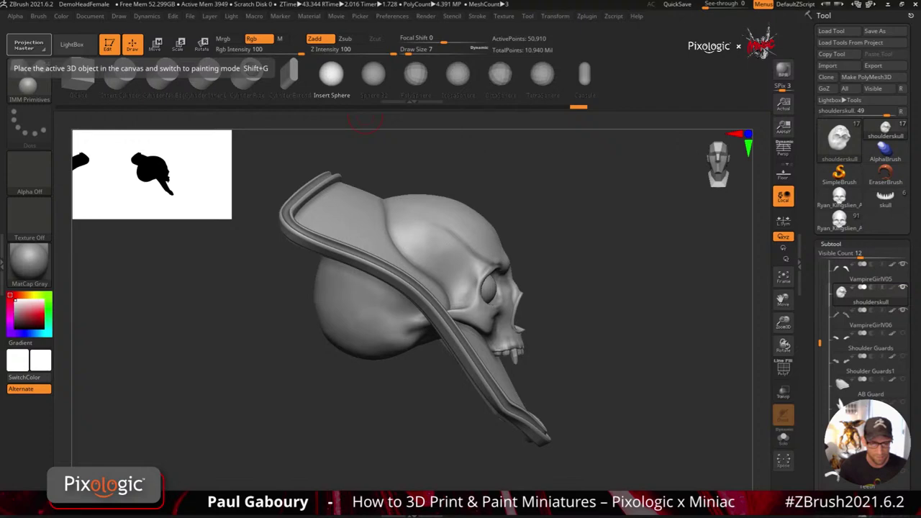
drag(601, 354, 557, 358)
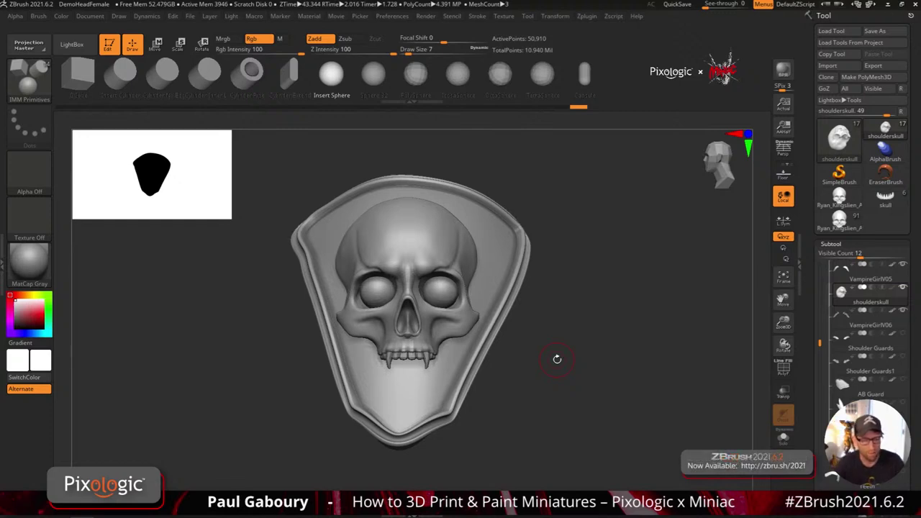
mouse_move(576, 372)
mouse_down()
mouse_move(620, 381)
mouse_move(598, 352)
mouse_move(606, 362)
mouse_move(554, 360)
mouse_up()
key(ctrl)
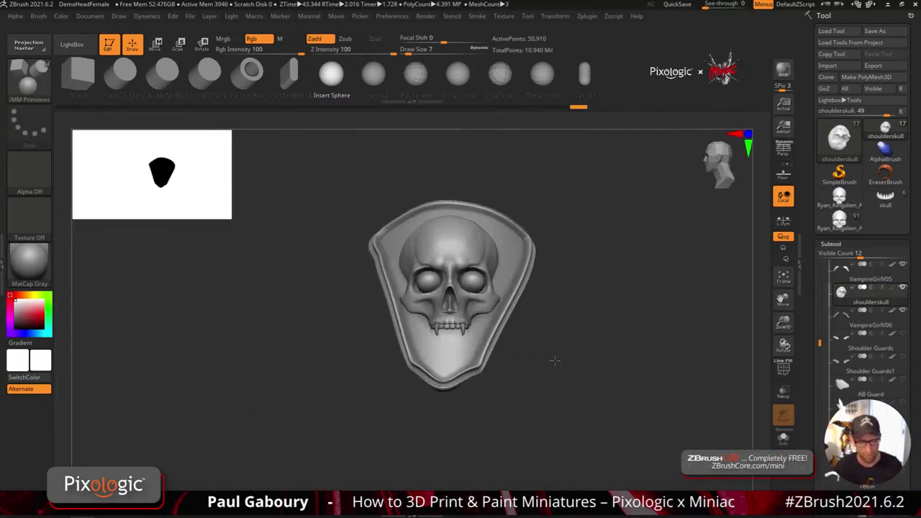
mouse_move(556, 361)
ctrl+right_down()
mouse_move(573, 382)
mouse_move(558, 365)
mouse_move(567, 362)
ctrl+right_up()
mouse_move(567, 362)
ctrl+right_down()
mouse_move(574, 378)
mouse_move(555, 343)
ctrl+right_up()
- Set the Insert Sphere brush's draw size to 4 and turn the shoulder plates to the side profile
key(s)
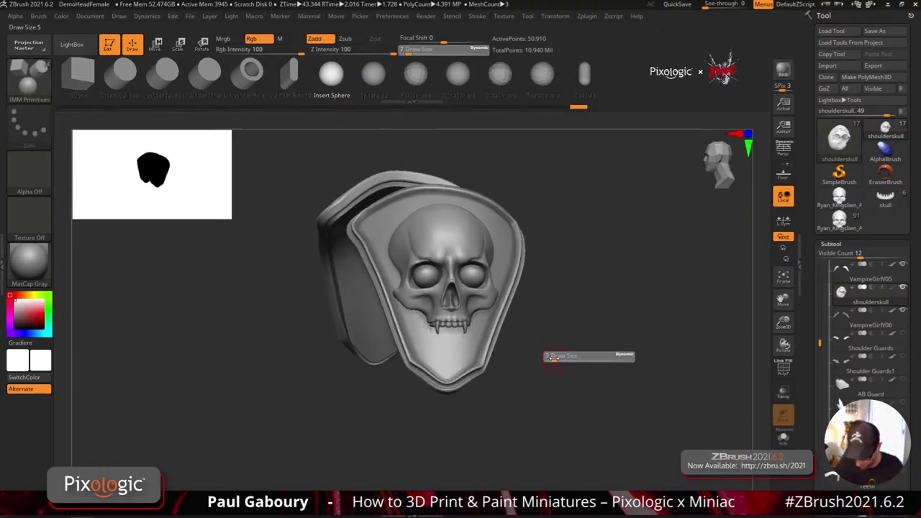
drag(553, 358, 550, 357)
mouse_move(550, 358)
right_down()
mouse_move(584, 368)
mouse_move(566, 374)
mouse_move(573, 381)
right_up()
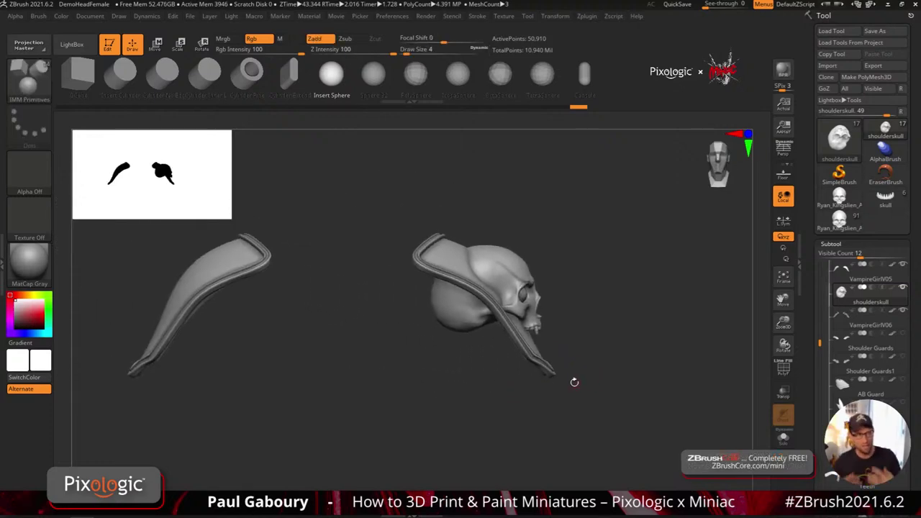